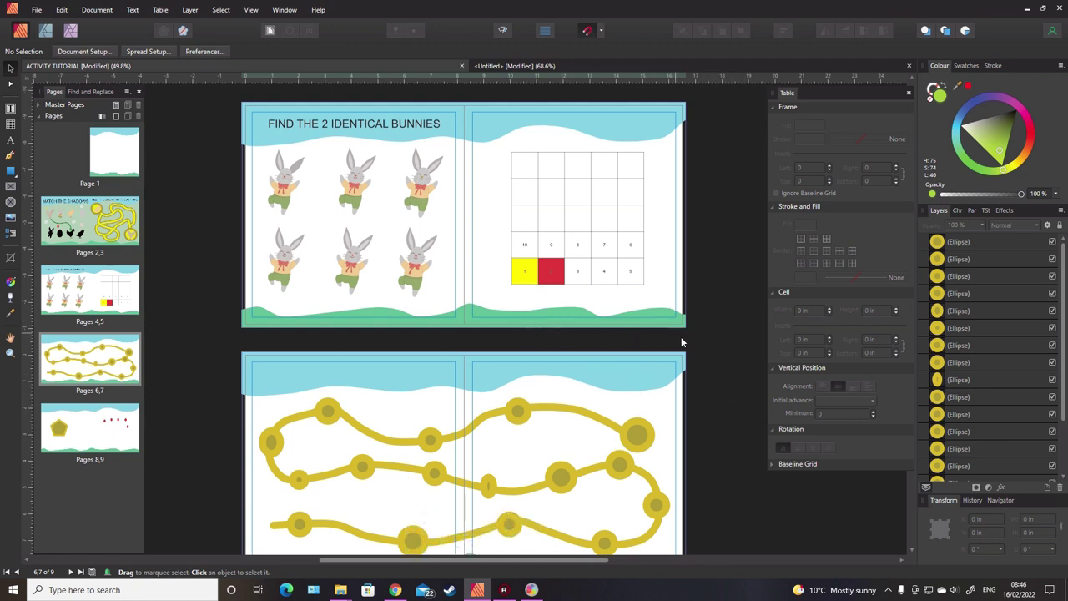
Step: Add two blank Master A pages after page 7 to create a new pages 8–9 spread
scroll(682, 342, "up", 6)
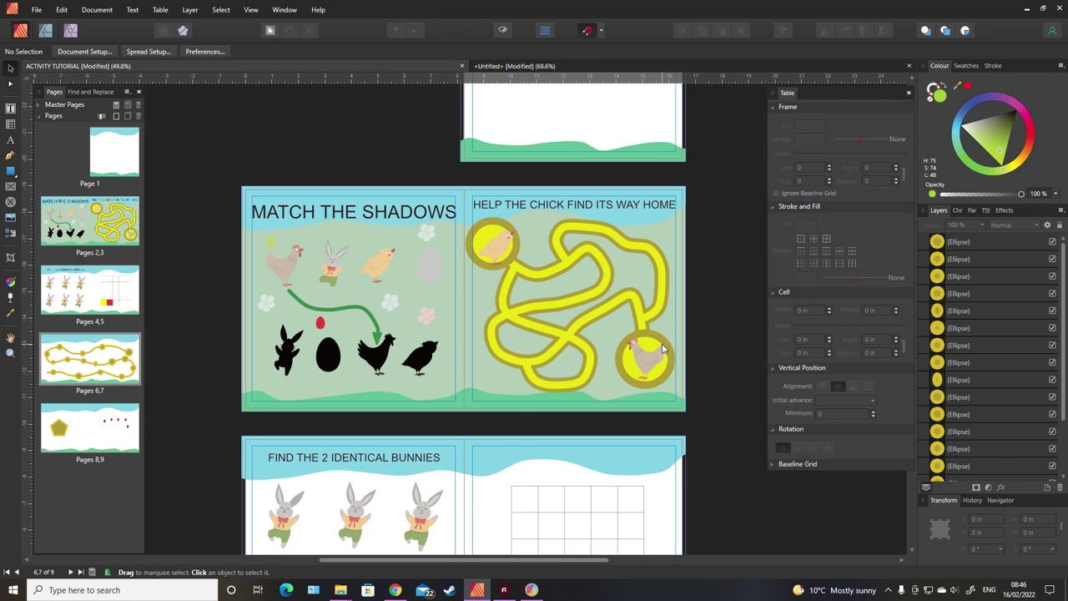
scroll(732, 344, "down", 5)
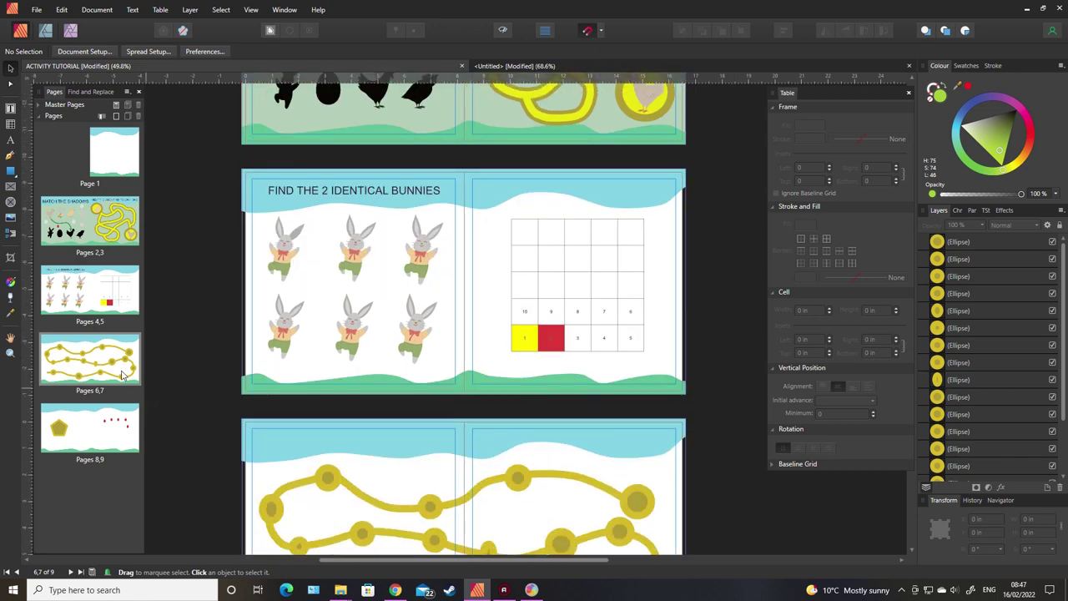
right_click(123, 374)
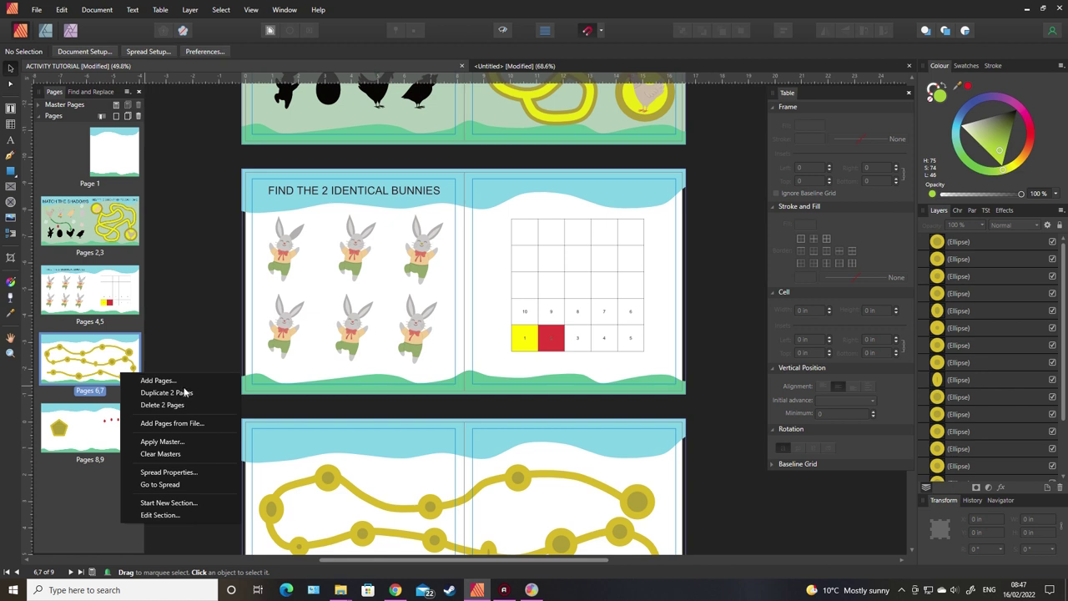
left_click(183, 382)
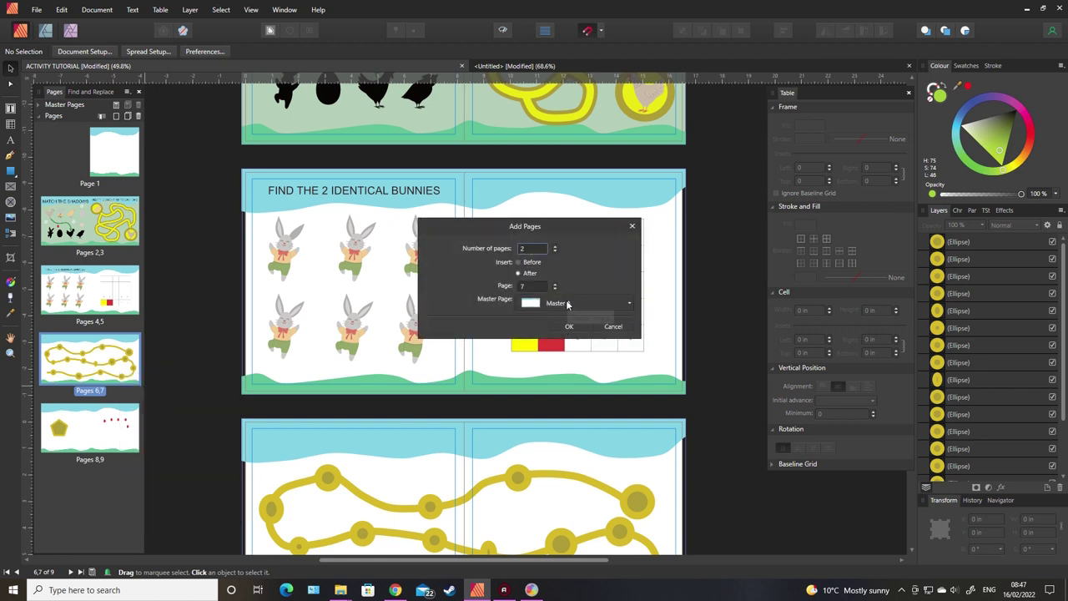
left_click(561, 328)
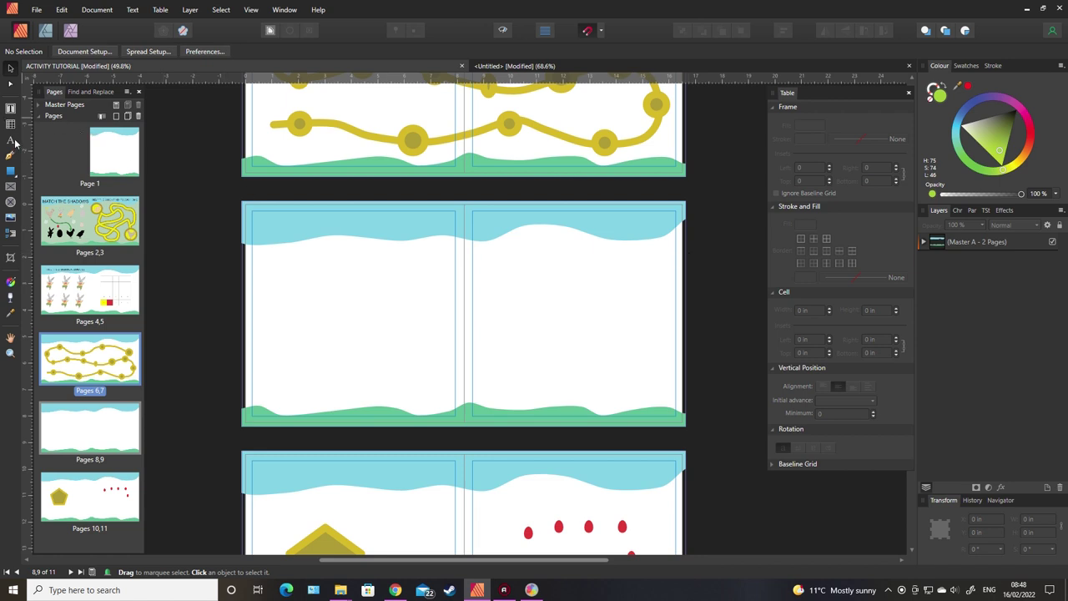
Step: Draw a text frame on page 9 listing egg, flower, bunny, chick and carrot on separate lines
left_click(11, 109)
left_click_drag(501, 258, 626, 371)
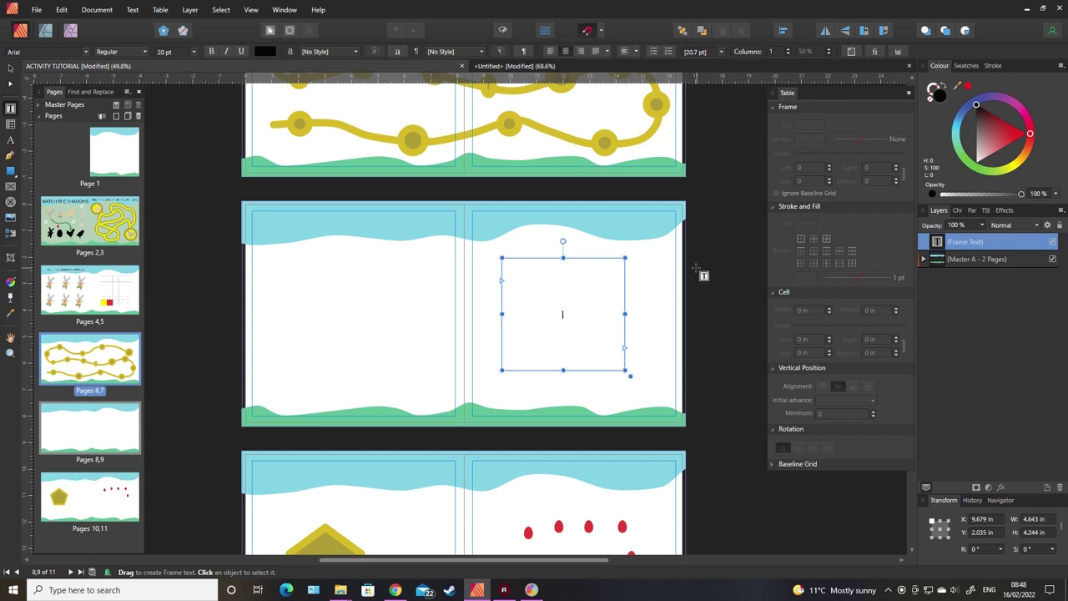
type("egg")
key("Return")
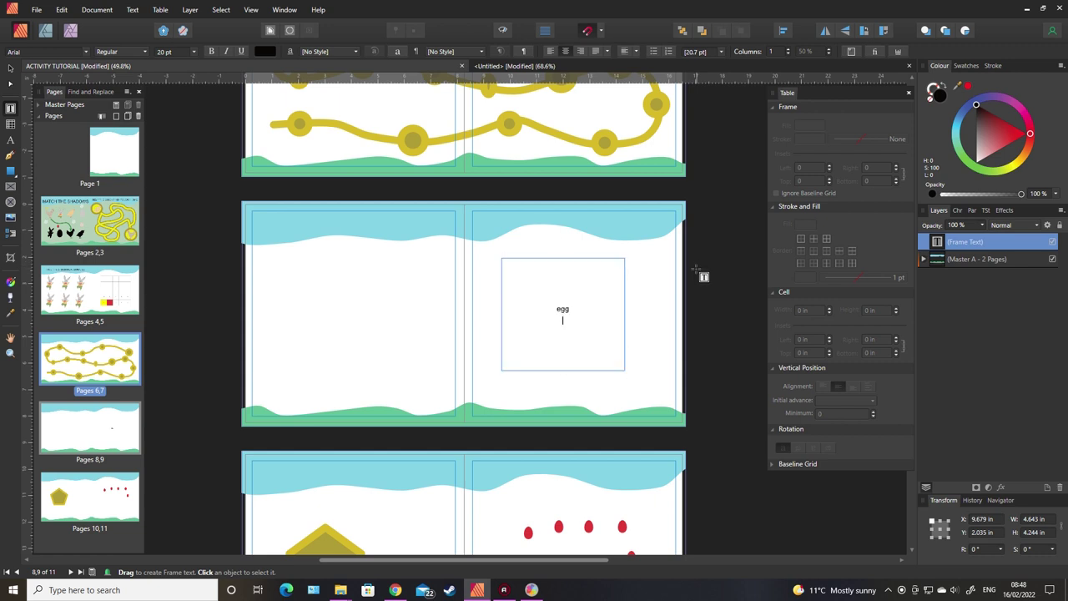
type("flower")
key("Return")
type("bunny")
key("Return")
type("chick")
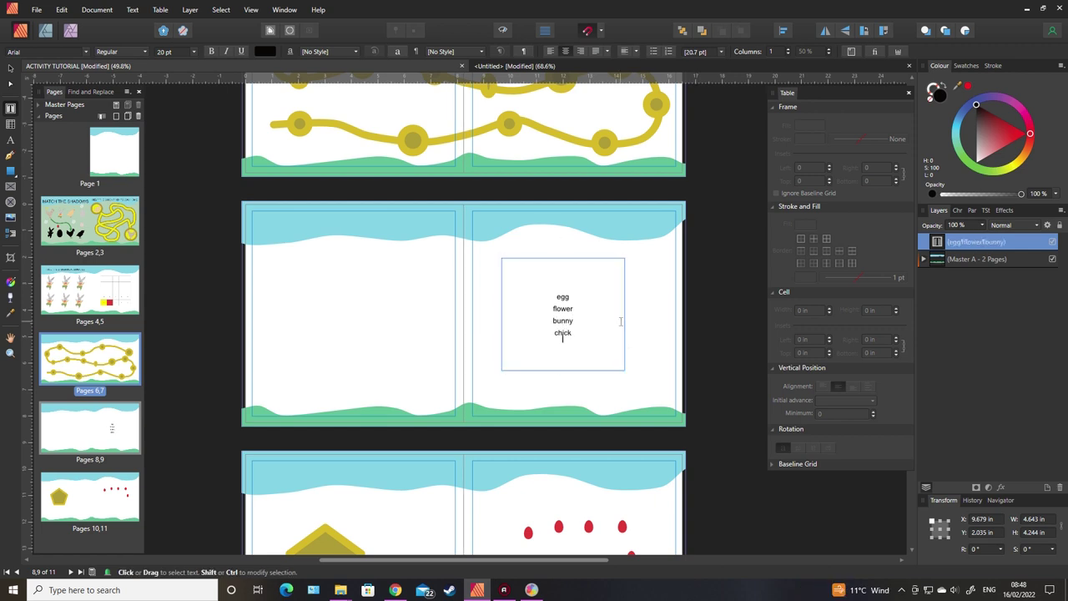
key("Return")
type("carrot")
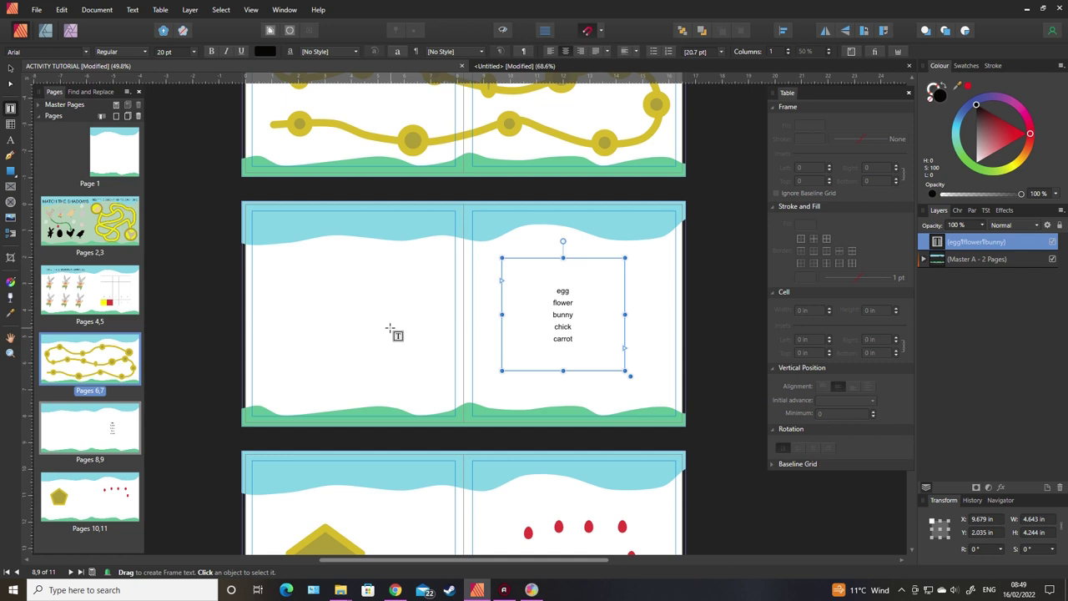
Step: Draw a small table on the left page with 0.8 in × 0.8 in cells
left_click(11, 124)
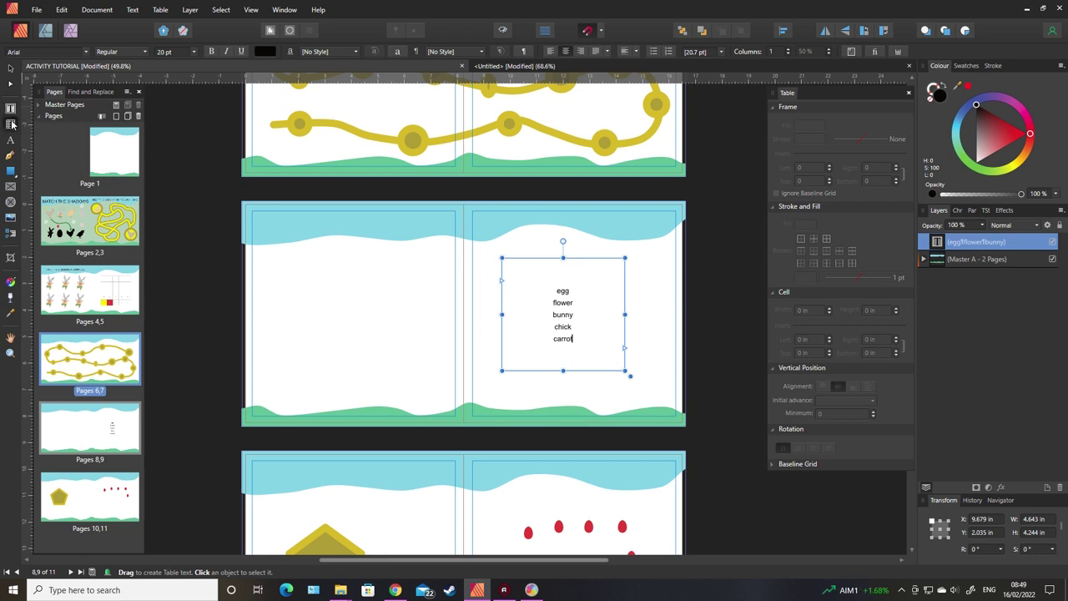
left_click_drag(268, 260, 284, 265)
left_click(274, 252)
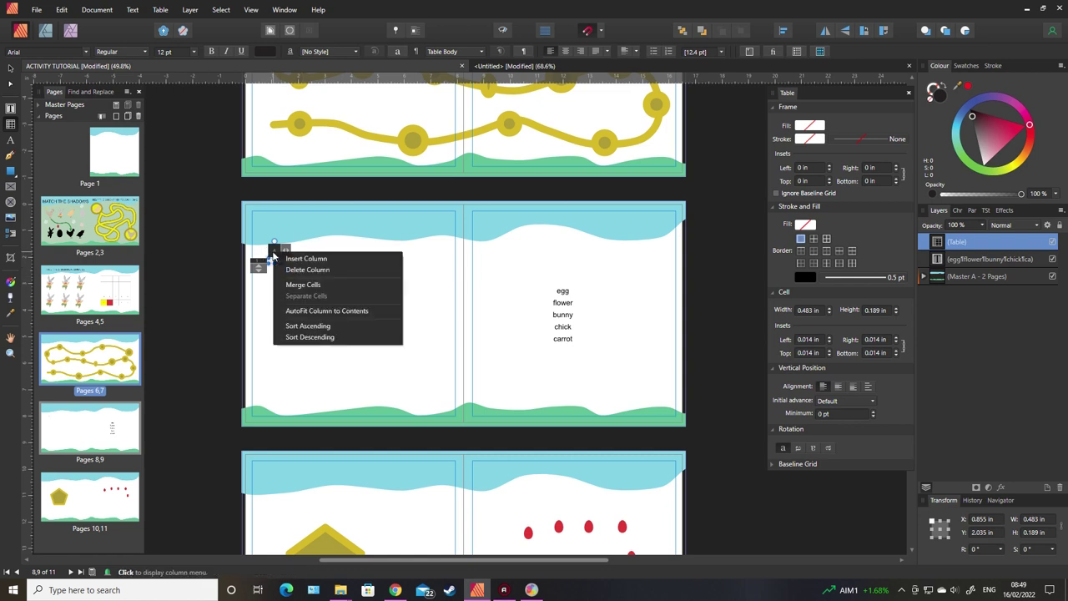
left_click(274, 253)
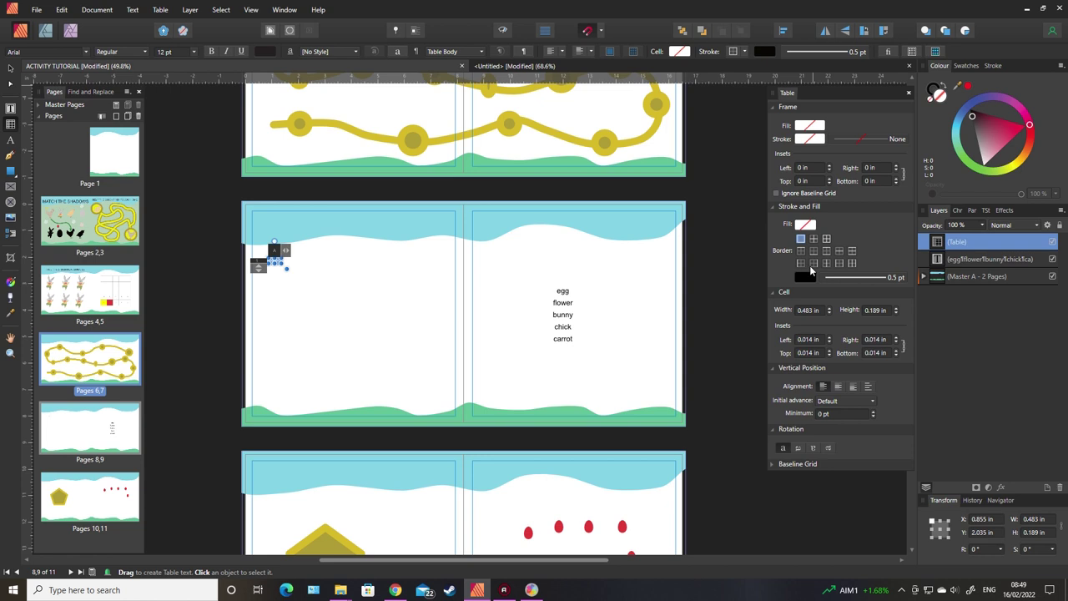
left_click(814, 311)
type("0.8")
key("Tab")
type("0.8")
key("Tab")
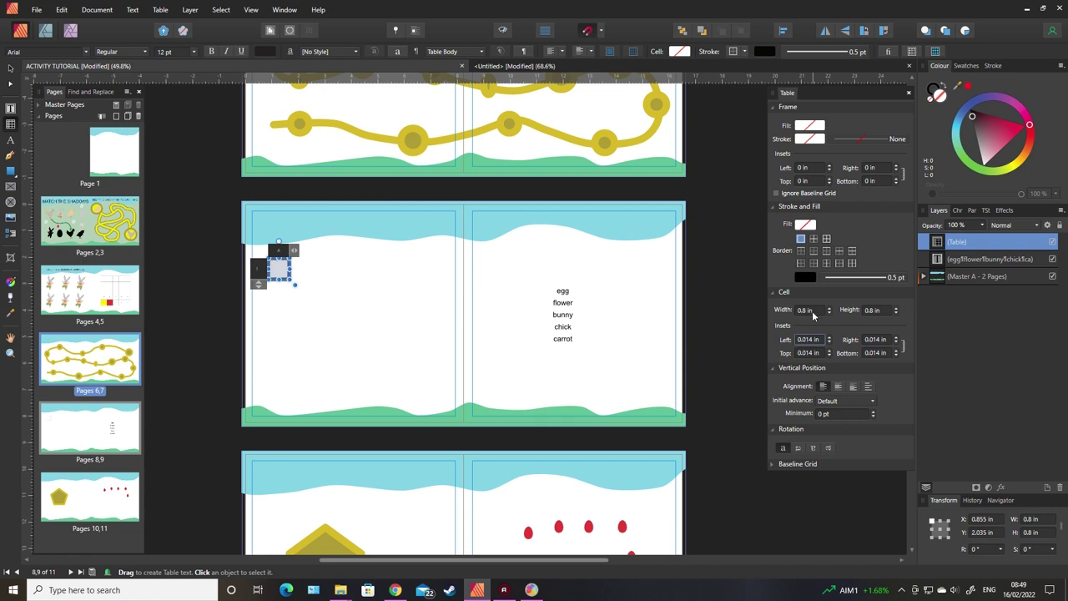
Step: Give the table cells a white fill and centre their text horizontally and vertically
left_click(804, 224)
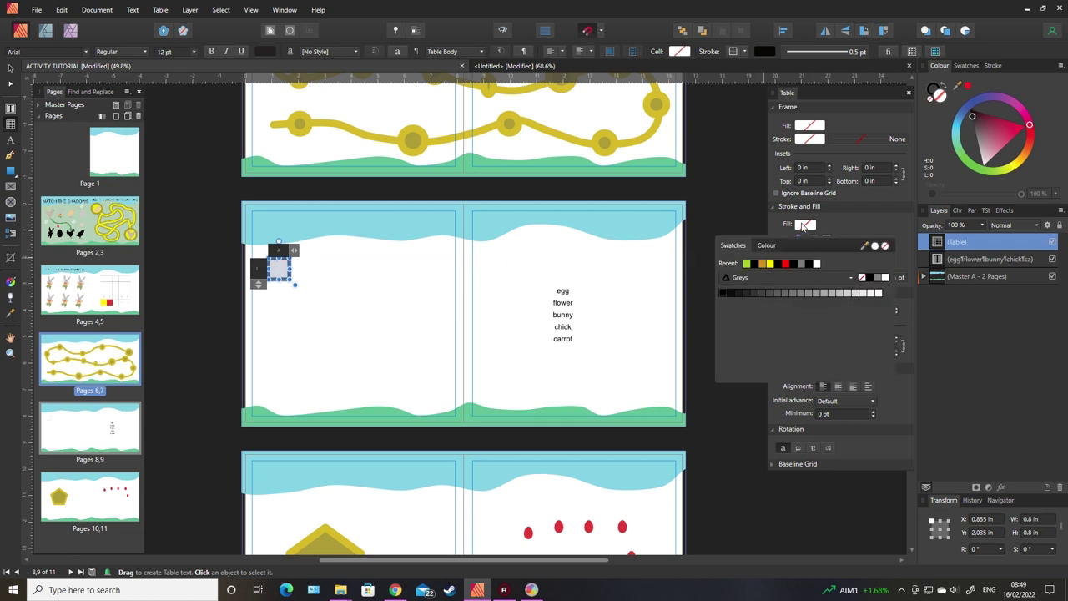
left_click(816, 264)
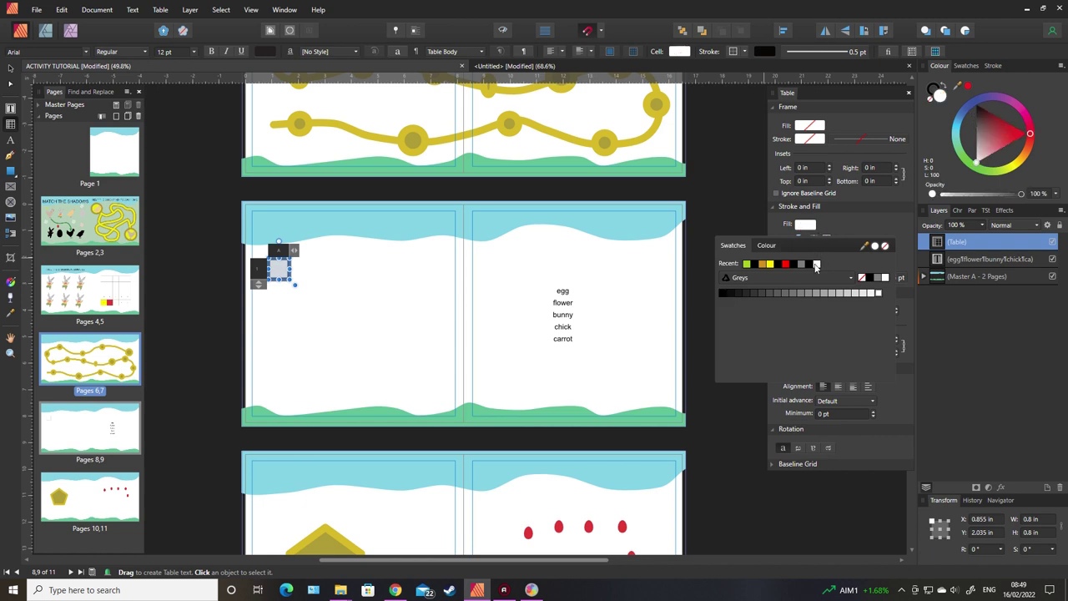
left_click(561, 52)
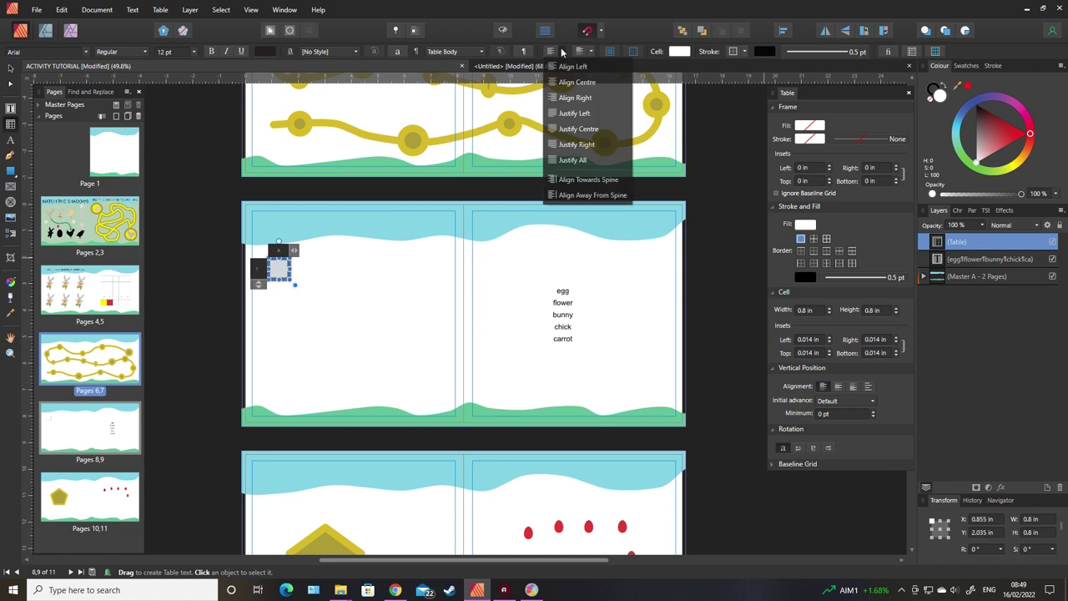
left_click(570, 83)
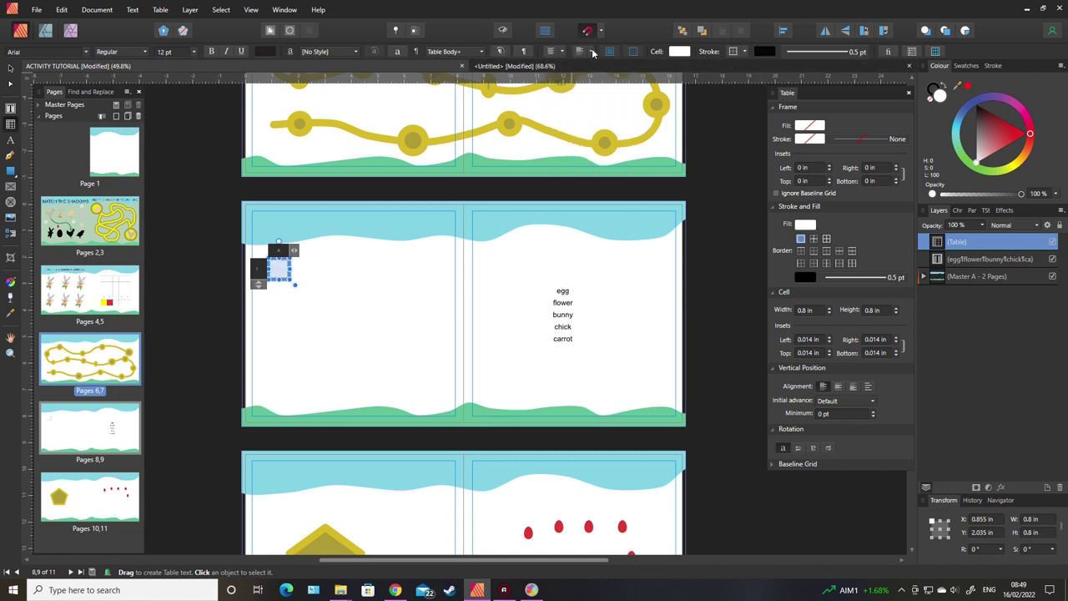
left_click(593, 52)
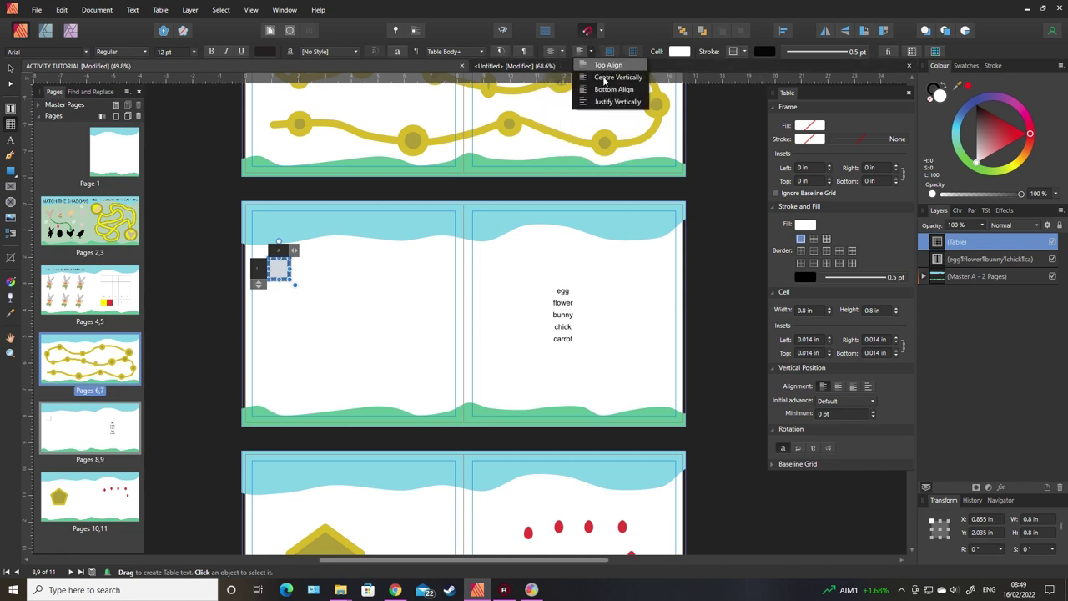
left_click(606, 78)
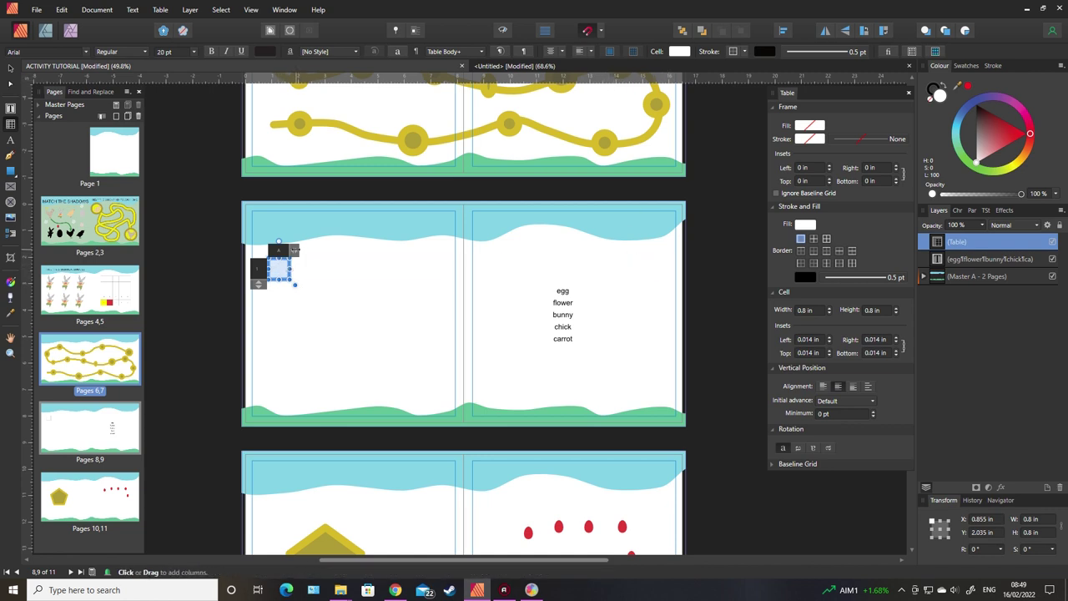
Step: Expand the table to 7 columns by 7 rows and reposition it on page 8
left_click_drag(295, 249, 423, 250)
left_click_drag(258, 284, 258, 413)
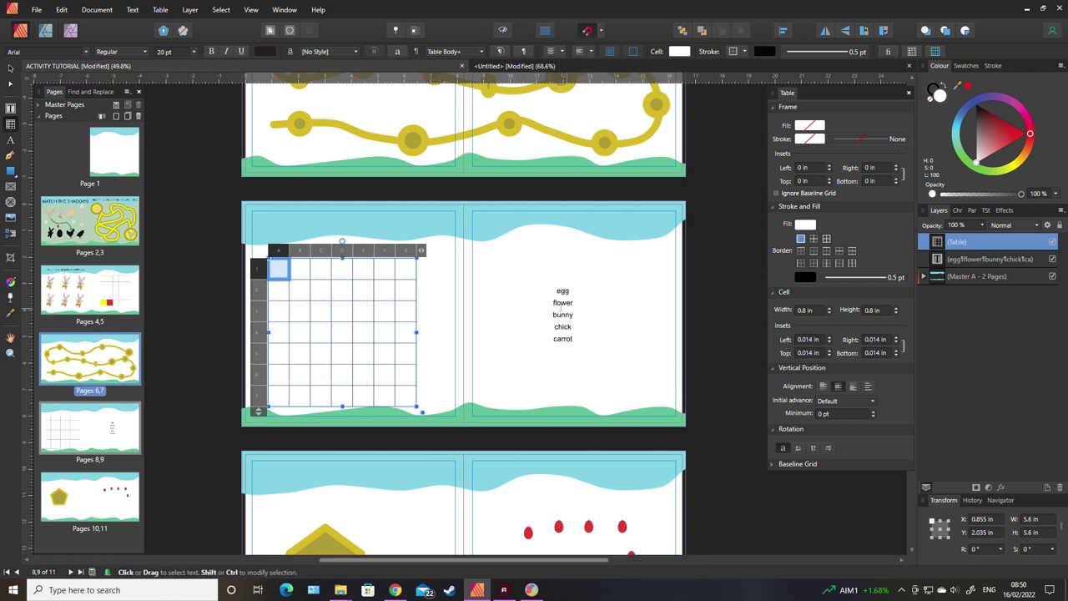
left_click(10, 68)
left_click_drag(329, 283, 340, 274)
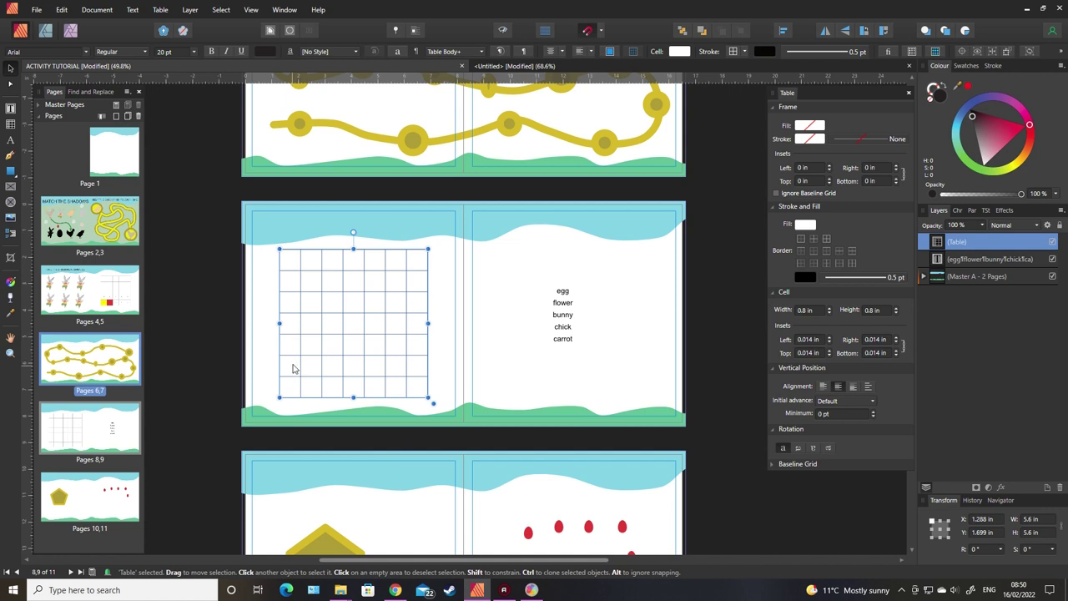
double_click(291, 325)
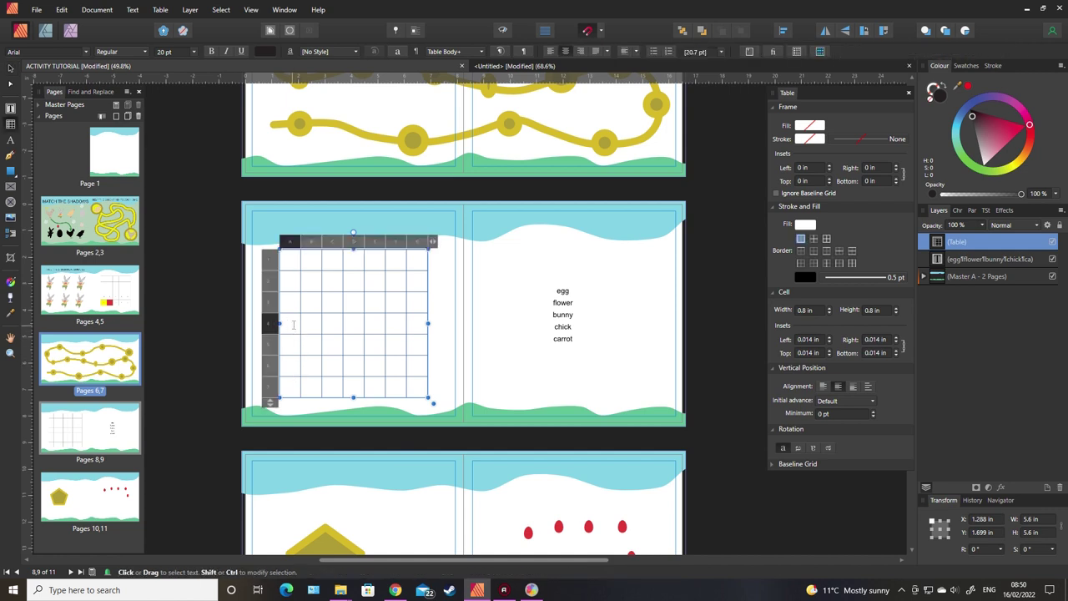
Step: Type FLOWER across row 4 of the grid, one letter per cell
type("F")
key("Tab")
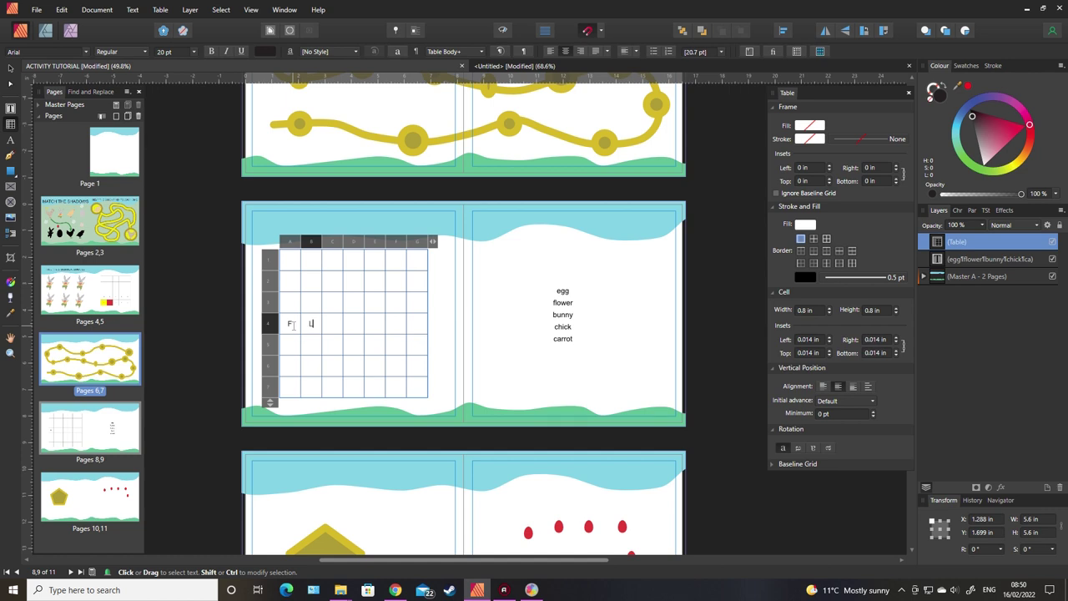
type("L")
key("Tab")
key("Tab")
type("W")
key("Tab")
type("E")
key("Tab")
type("R")
key("Tab")
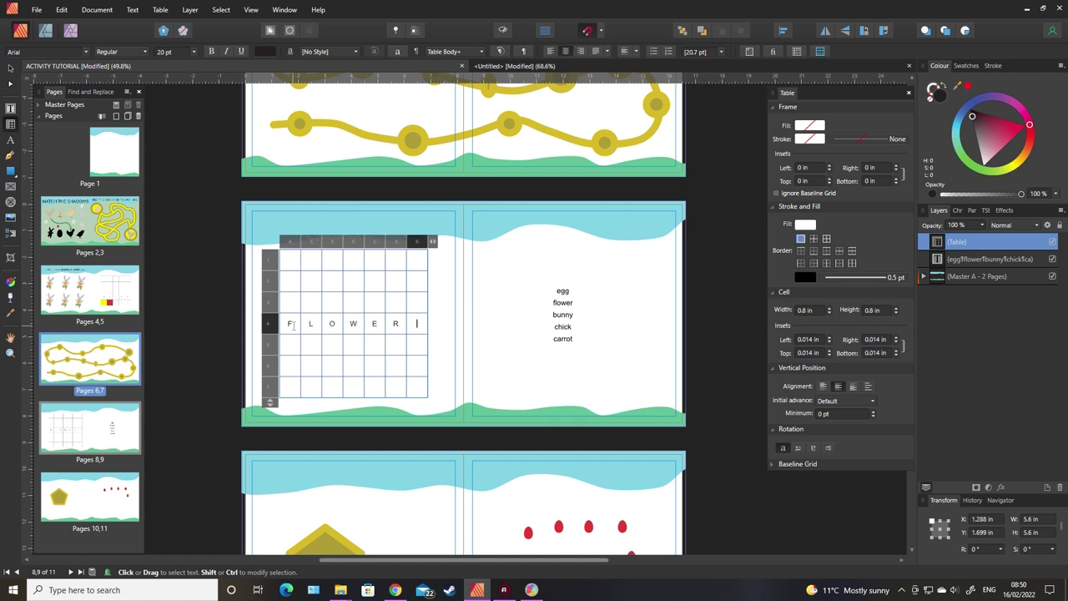
Step: Spell BUNNY down column G of the grid
key("Up")
key("Up")
key("Up")
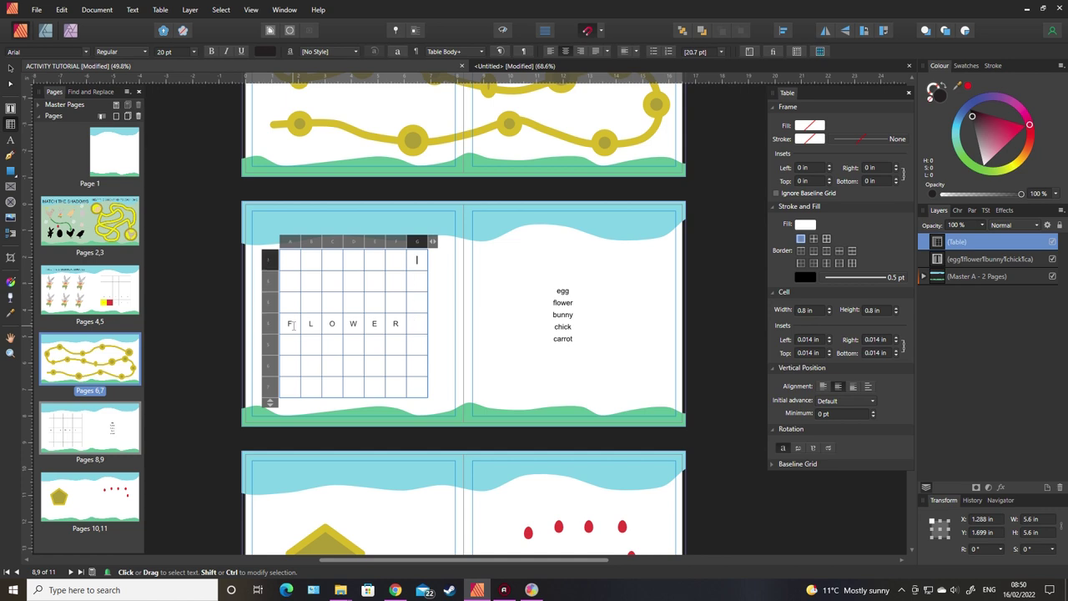
type("B")
key("Down")
type("U")
key("Down")
type("N")
key("Down")
type("N")
key("Down")
type("Y")
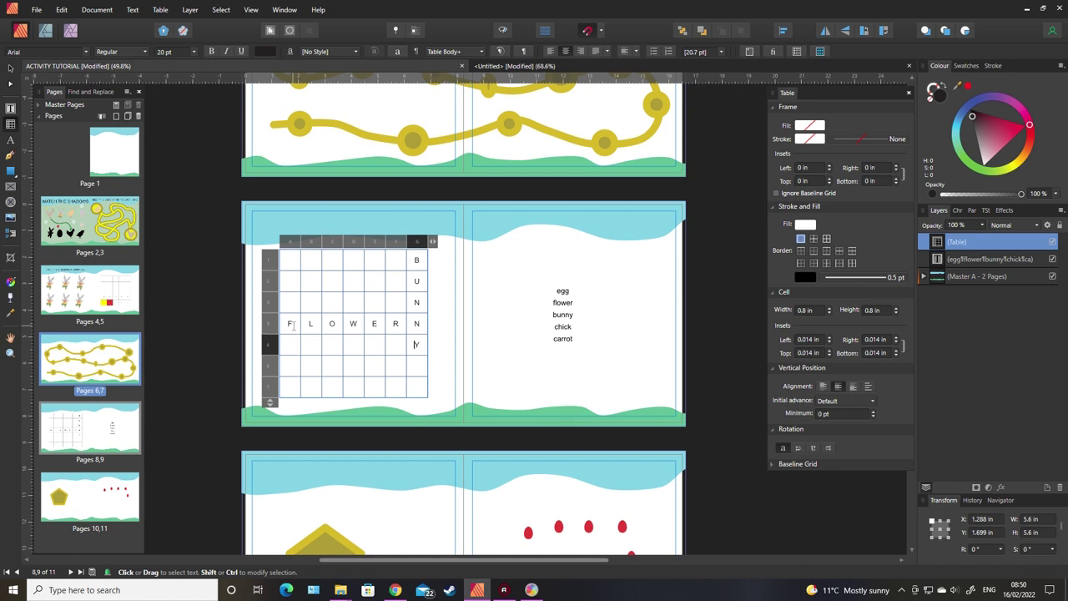
Step: Add EGG down column E, sharing the E of FLOWER
key("Left")
key("Left")
type("G")
key("Down")
type("G")
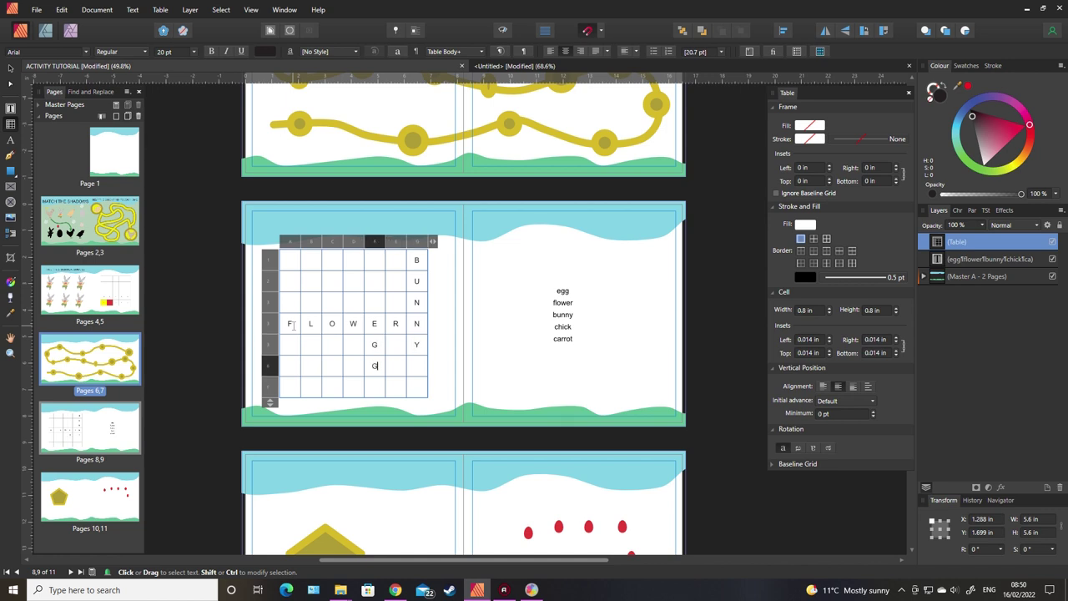
key("Left")
key("Left")
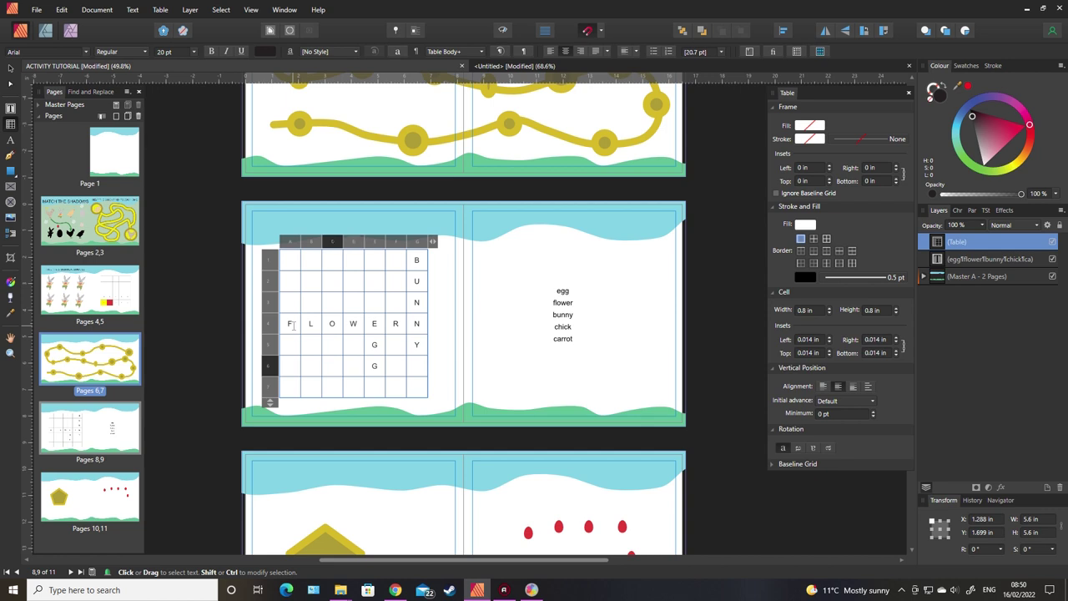
Step: Spell CHICK across the top row of the grid
key("Up")
key("Up")
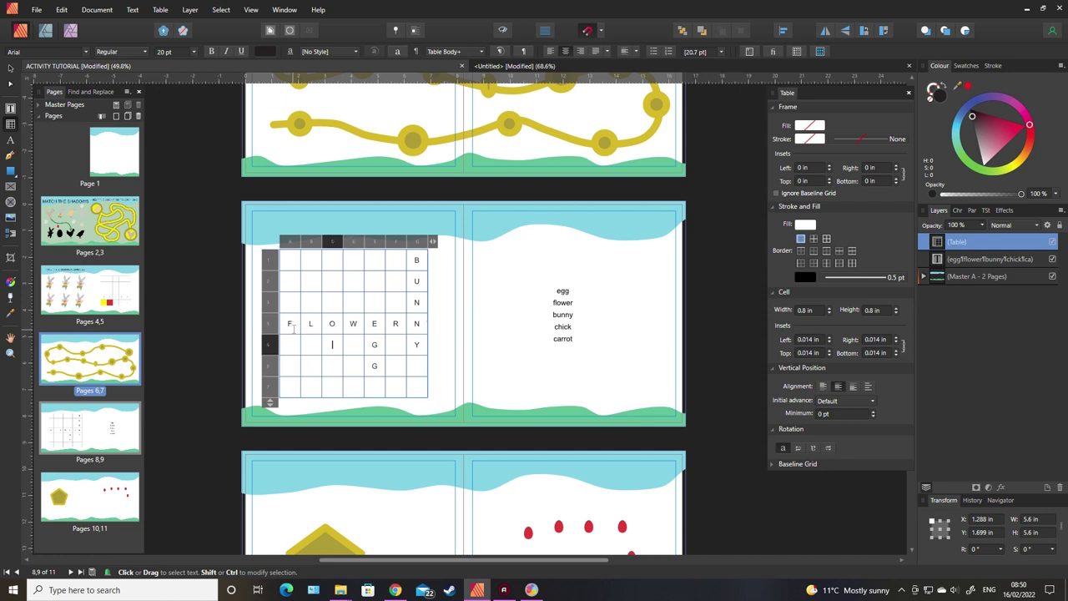
key("Up")
key("Up")
key("Up")
key("Left")
key("Left")
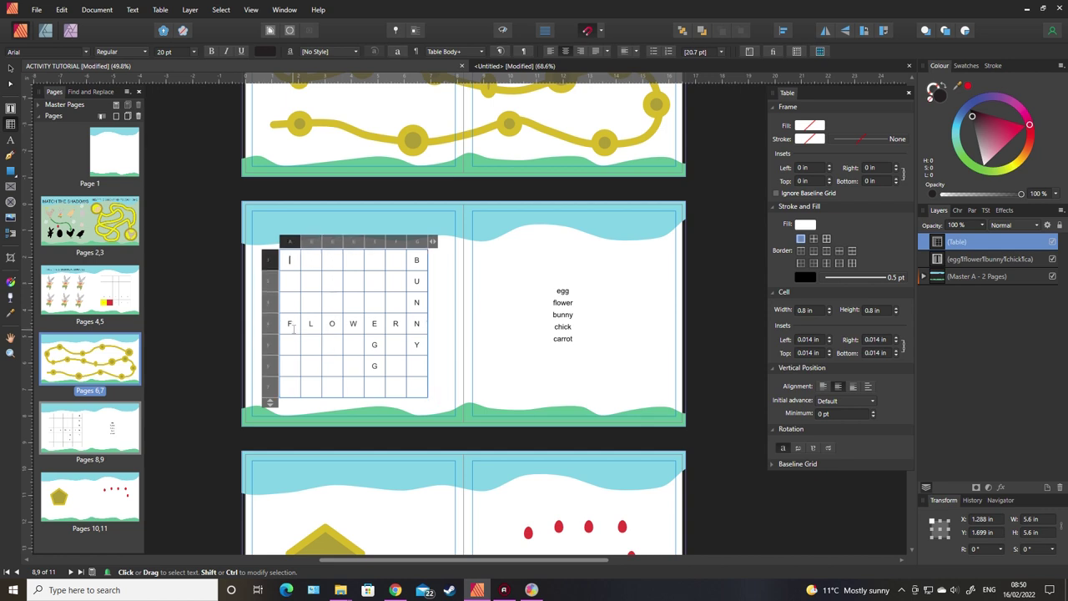
type("C")
key("Right")
type("H")
key("Right")
type("I")
key("Right")
type("O")
key("Right")
type("K")
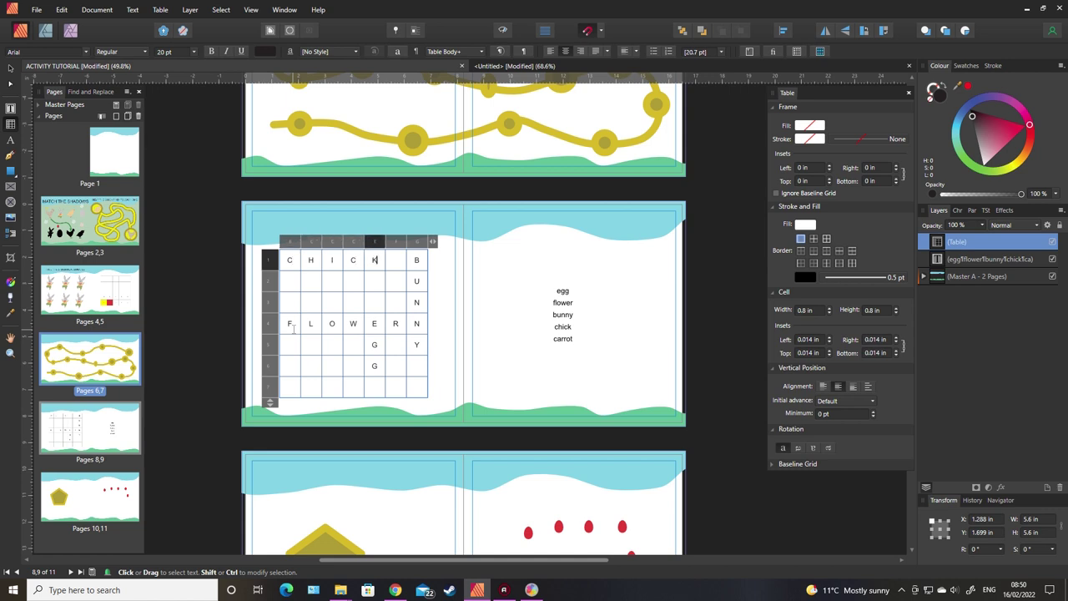
Step: Spell CARROT across the bottom row and finish editing the cells
key("Down")
key("Down")
key("Down")
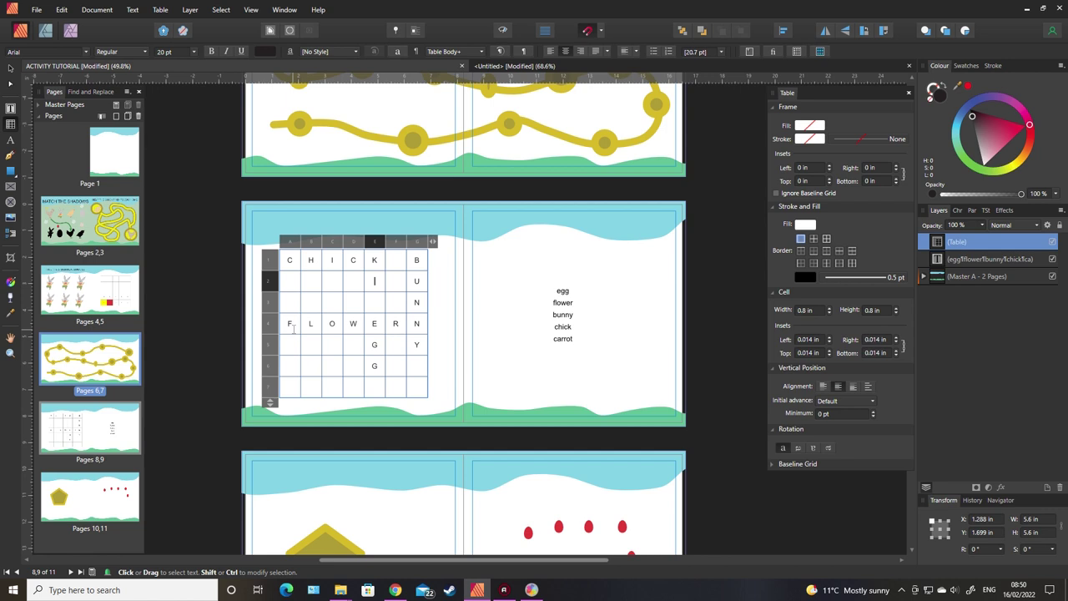
key("Down")
key("Down")
key("Down")
key("Left")
key("Left")
key("Left")
key("Left")
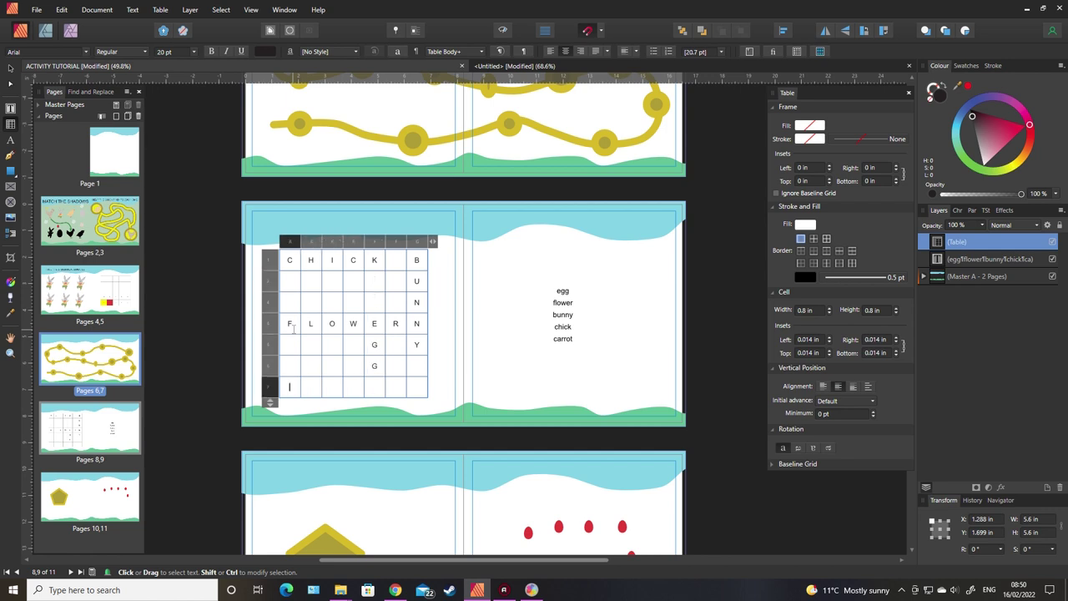
type("C")
key("Right")
type("A")
key("Right")
type("R")
key("Right")
type("R")
key("Right")
type("O")
key("Right")
type("T")
key("Escape")
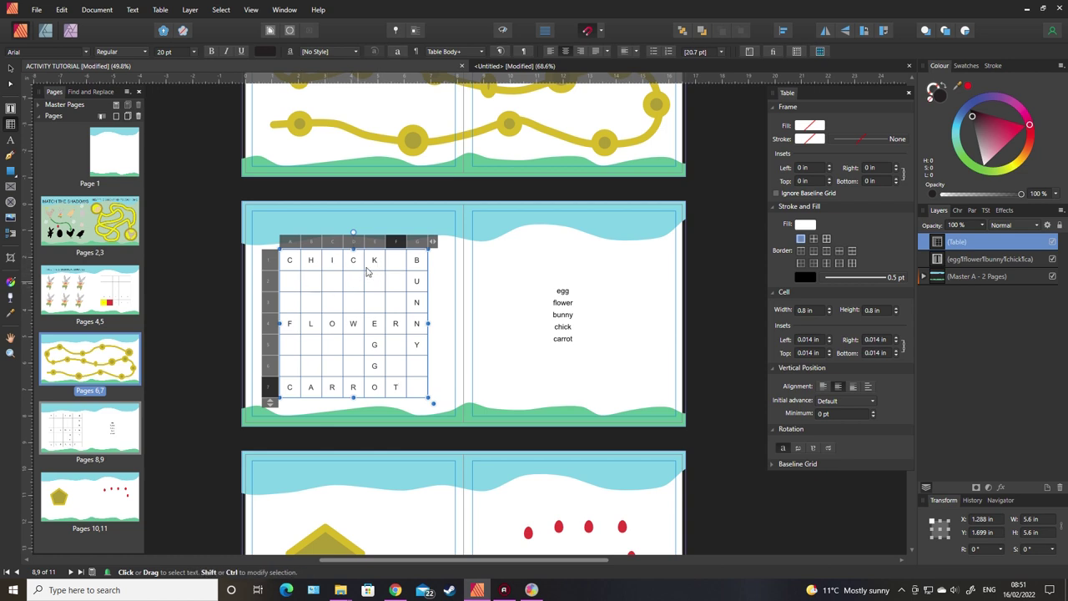
left_click(400, 260)
Step: Fill the empty cells down column F and at the bottom-right with random letters
type("E")
key("Down")
type("R")
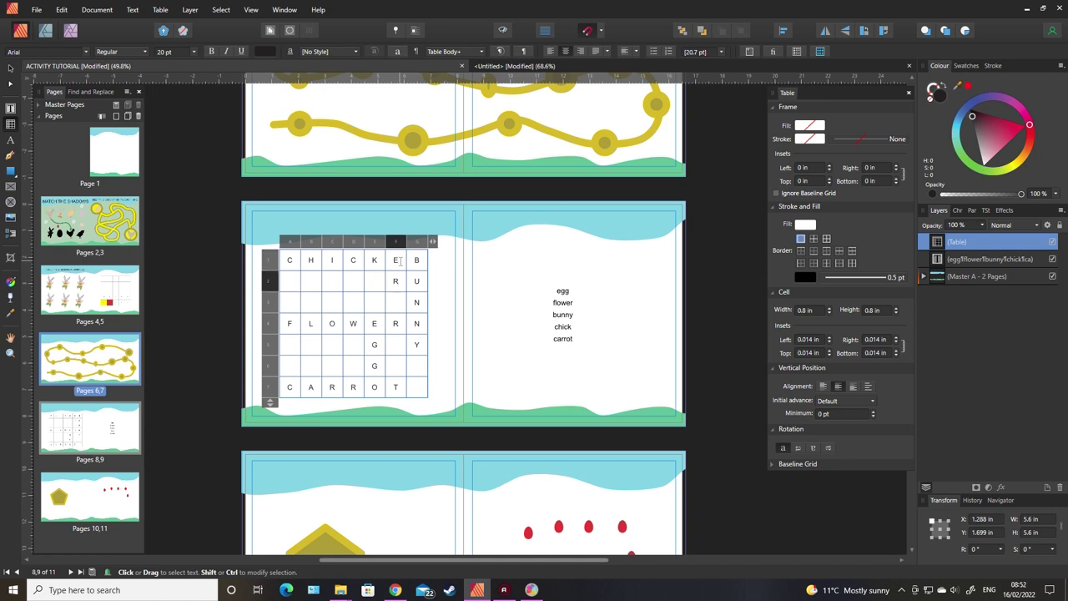
key("Down")
type("T")
key("Down")
key("Down")
type("U")
key("Down")
type("K")
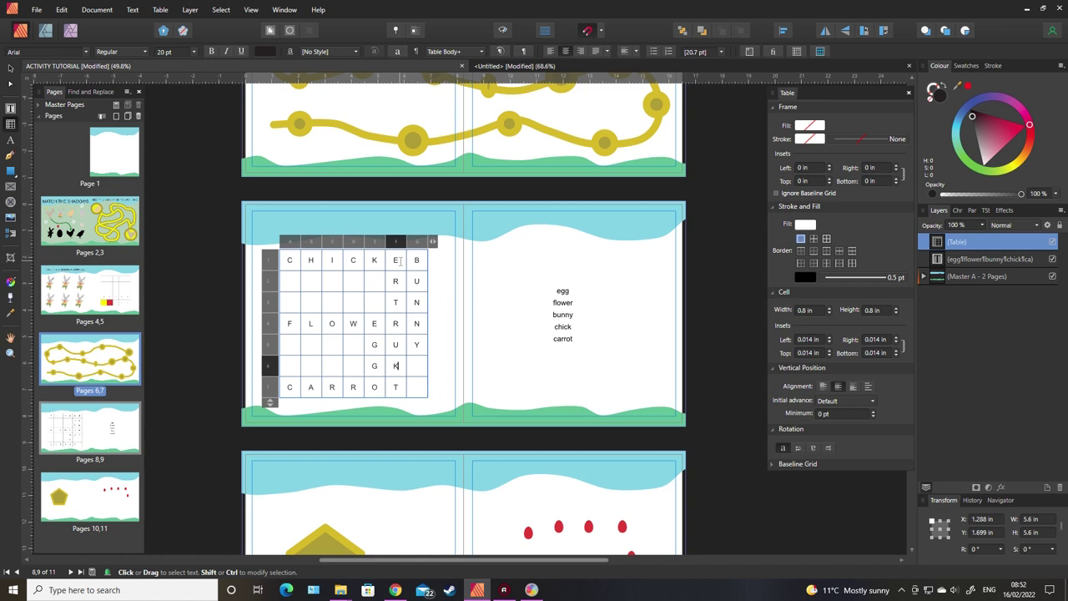
key("Down")
key("Right")
type("U")
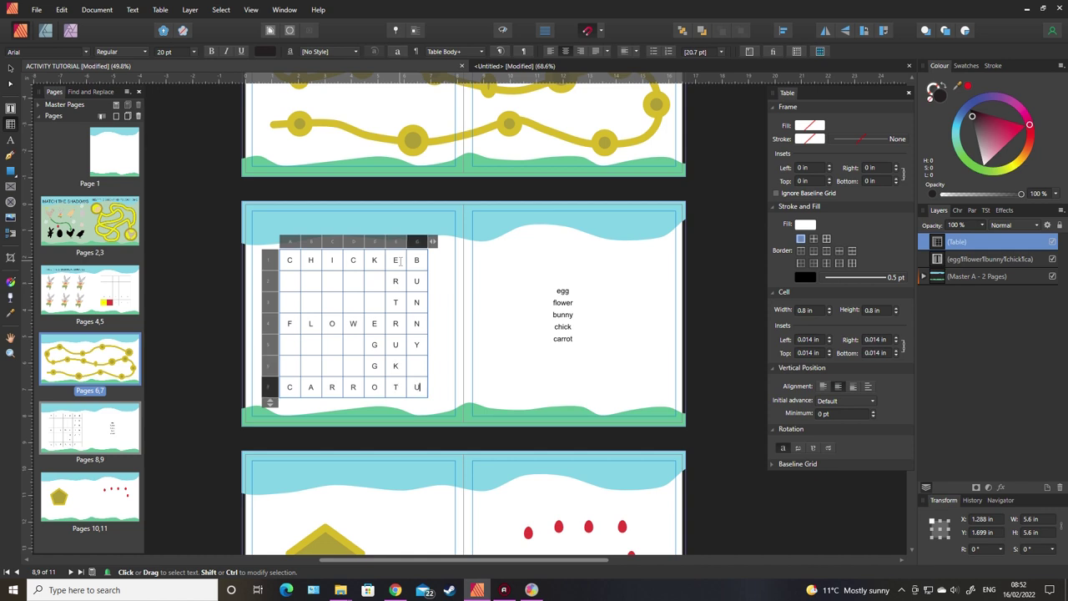
key("Up")
type("R")
key("Escape")
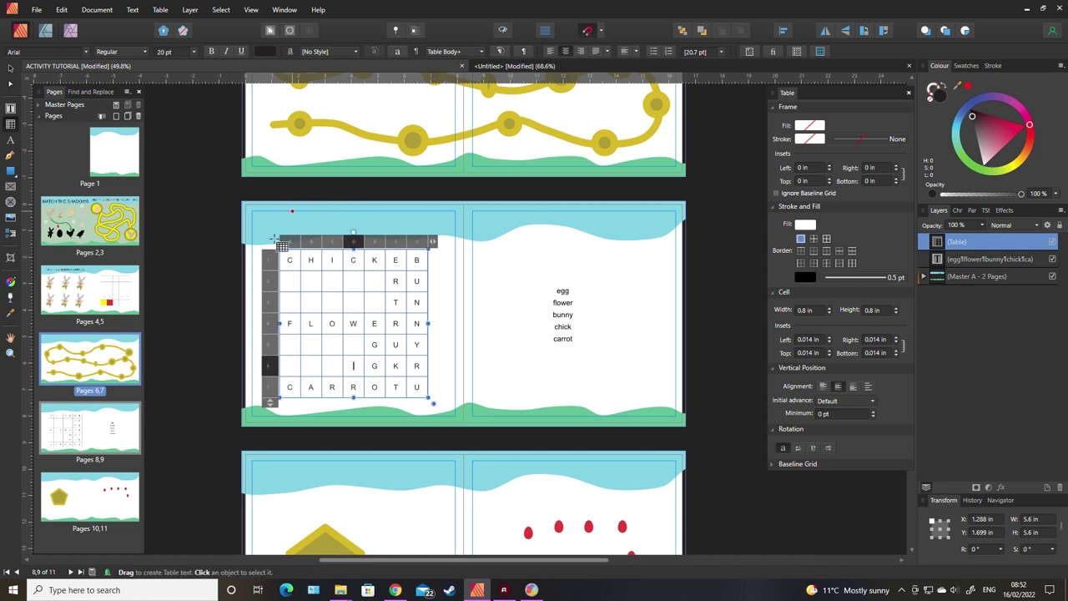
Step: Fill the empty cells of row 2 with filler letters R, T, T, O, S
left_click(287, 280)
type("R")
key("Right")
type("T")
key("Right")
type("T")
key("Right")
type("O")
key("Right")
type("S")
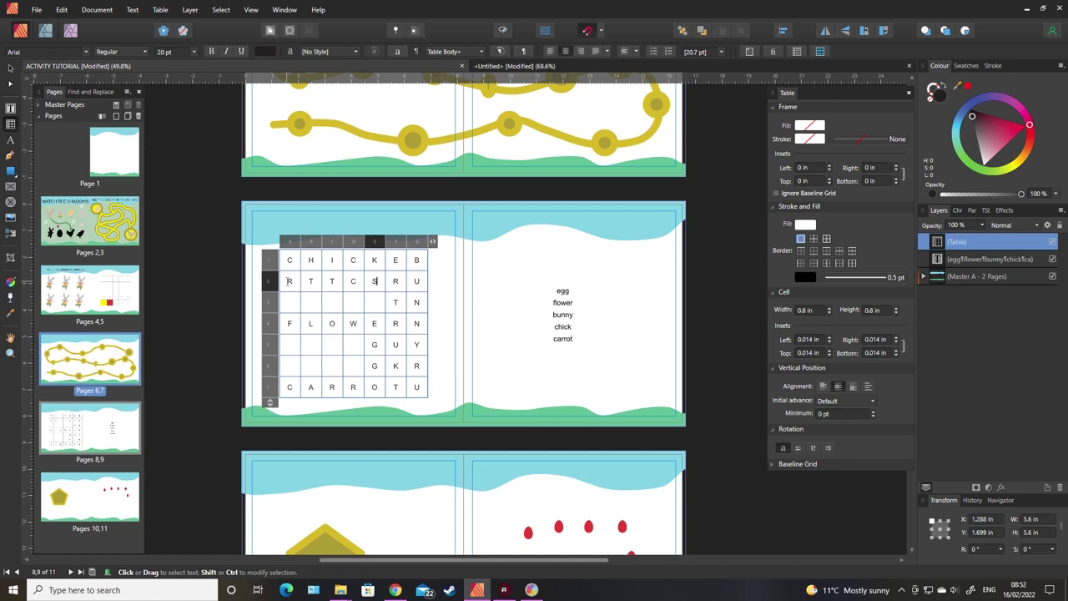
Step: Fill the empty cells of row 3 with filler letters F, G, T, R, M
key("Down")
key("Down")
key("Left")
key("Up")
type("F")
key("Left")
key("Left")
type("G")
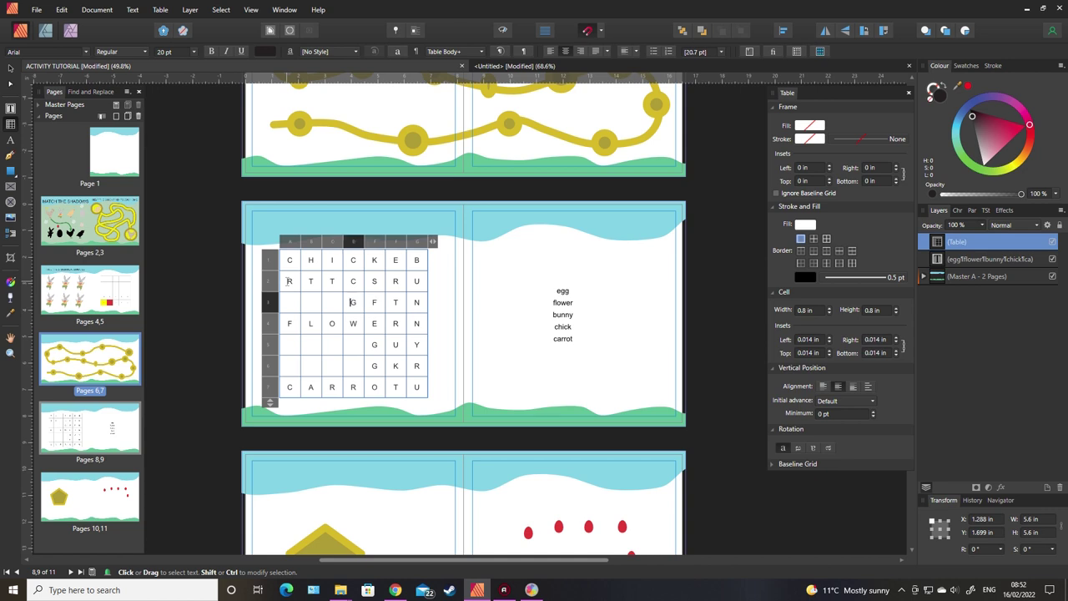
key("Left")
type("T")
key("Left")
type("R")
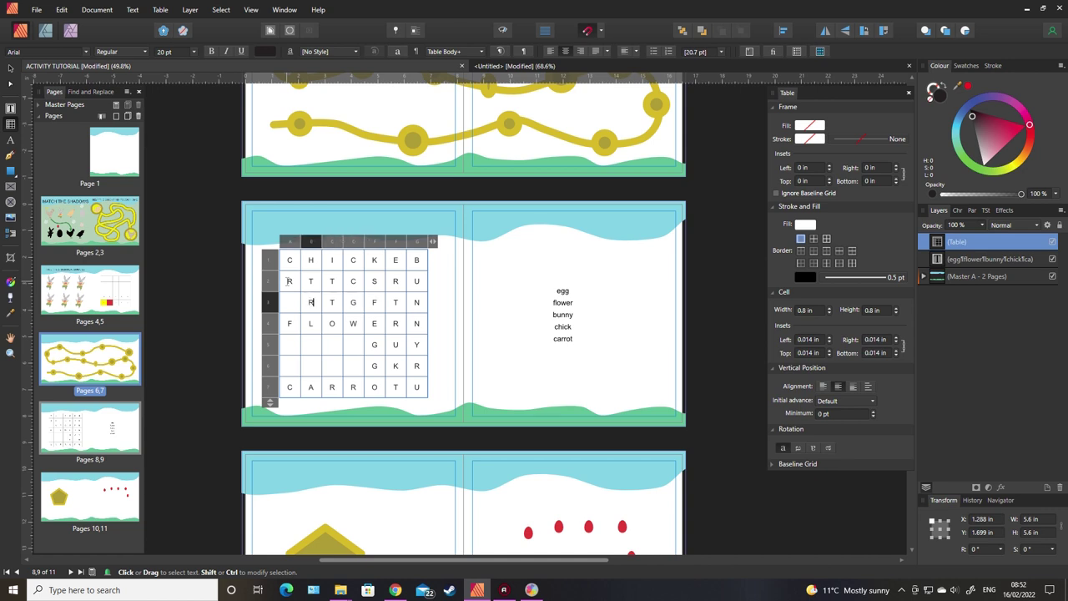
key("Left")
type("M")
Step: Fill the last empty cells in rows 5–6 with K, F, R, A, D, F, N, Z, then select the word list
key("Down")
key("Down")
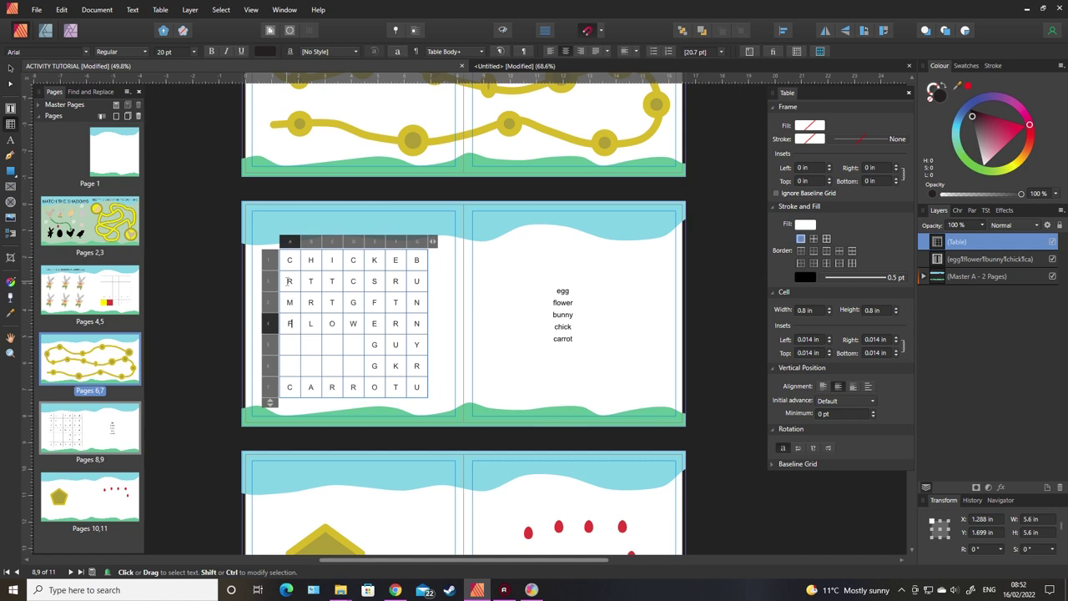
type("K")
key("Down")
type("F")
key("Right")
type("R")
key("Up")
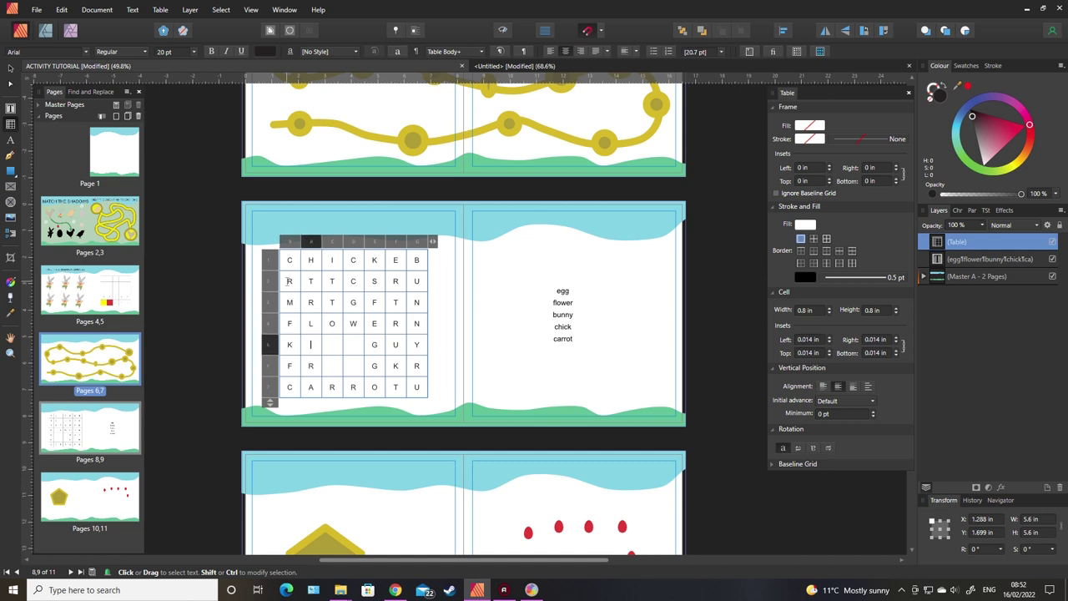
type("A")
key("Right")
key("Right")
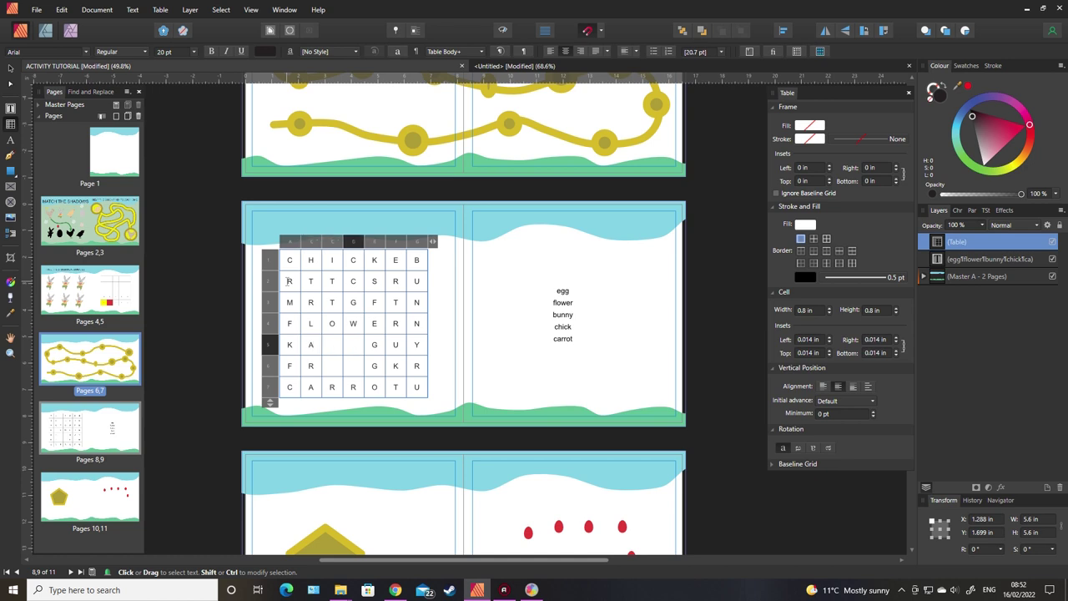
type("D")
key("Down")
type("F")
key("Right")
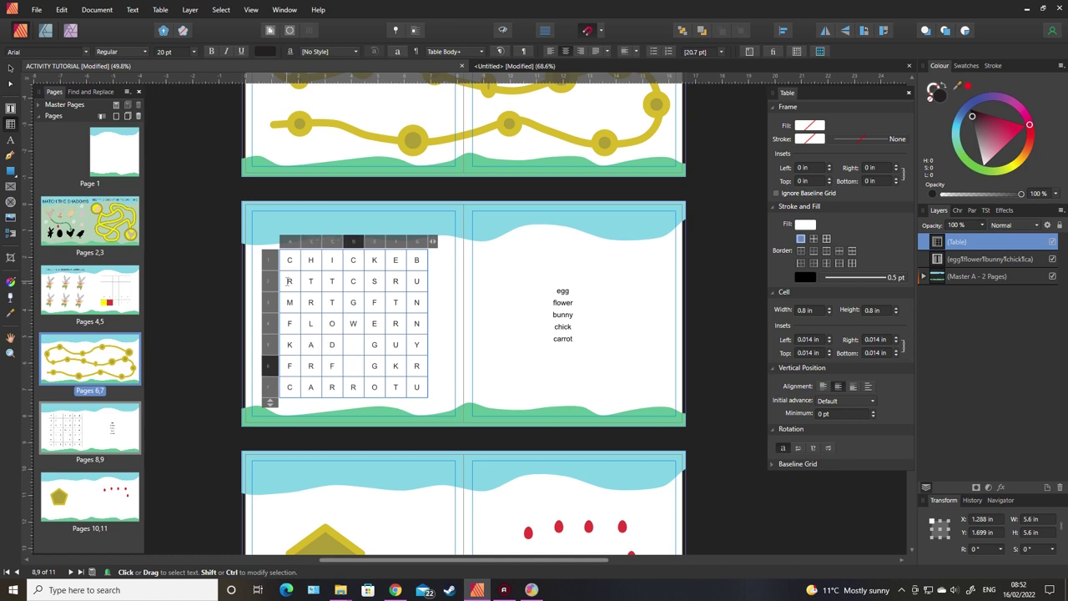
type("N")
key("Up")
type("Z")
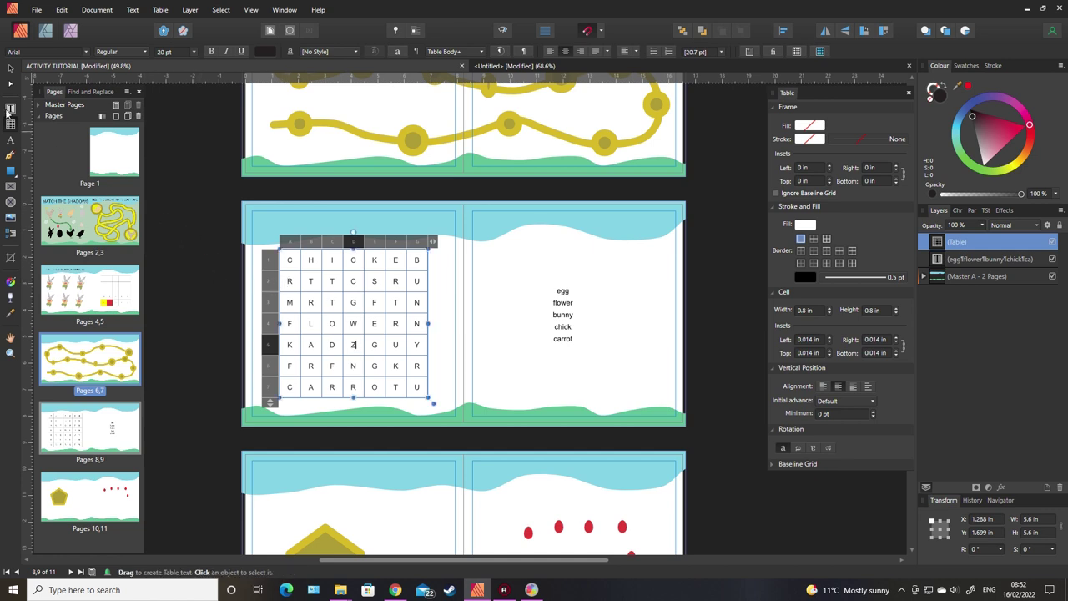
left_click(10, 67)
left_click(507, 333)
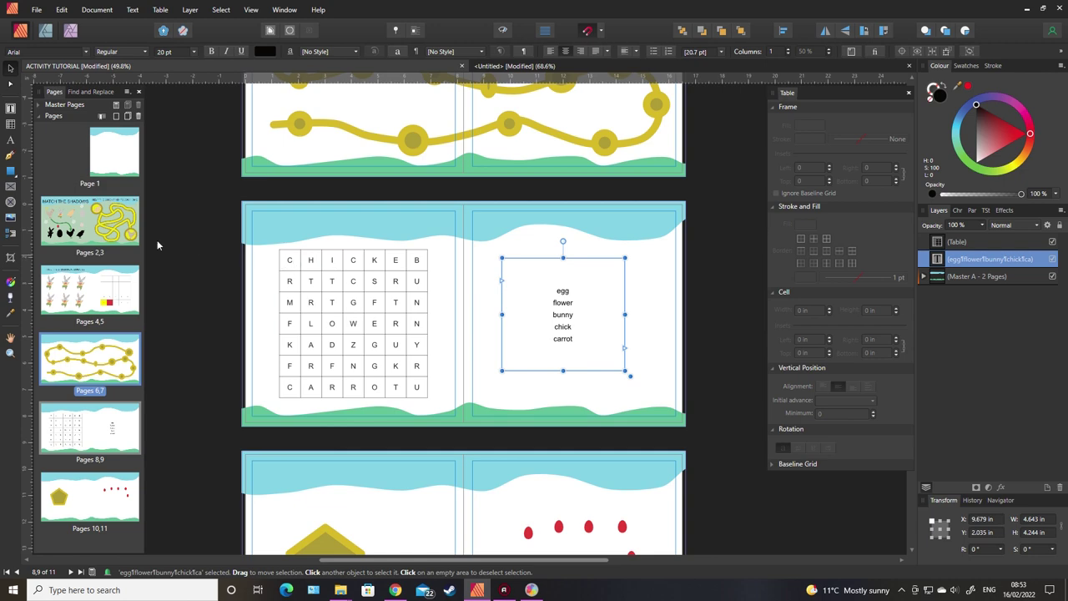
Step: Bring the pages 8–9 word-search spread into view and close the floating Table panel
double_click(83, 233)
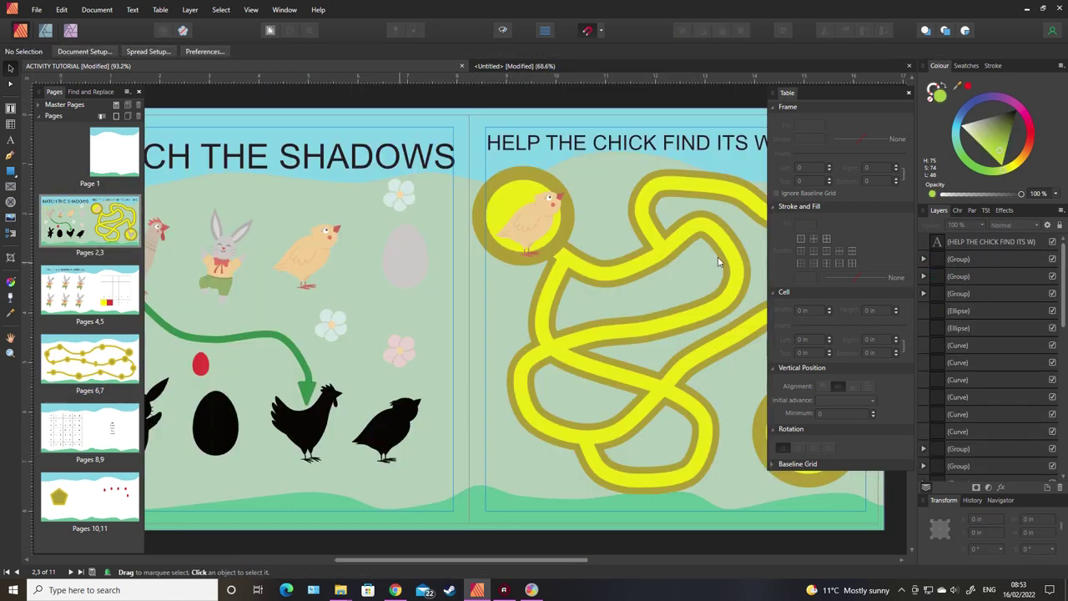
double_click(96, 442)
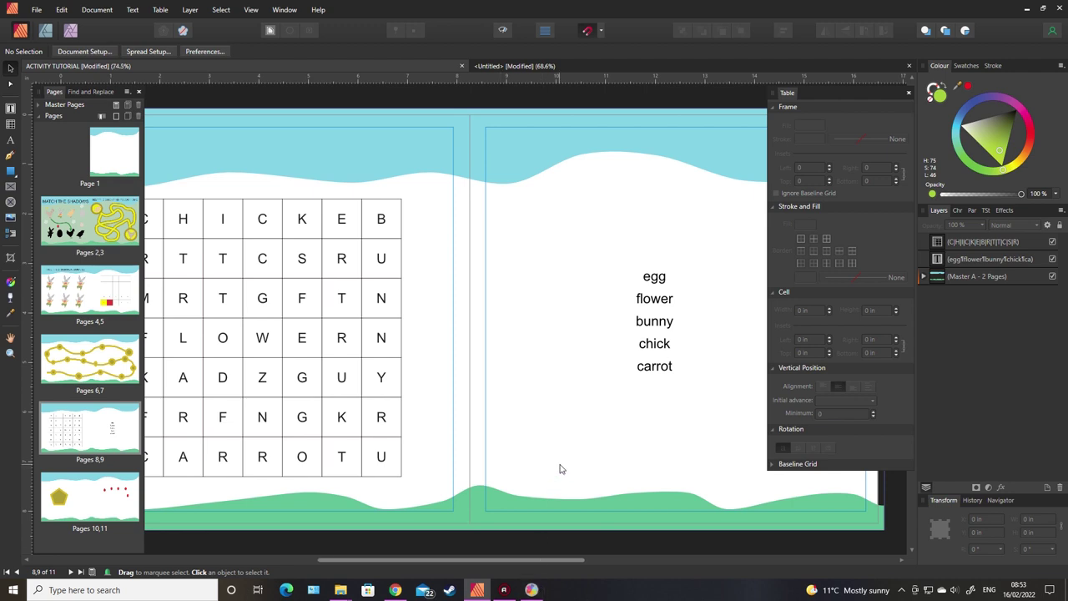
scroll(559, 469, "down", 1)
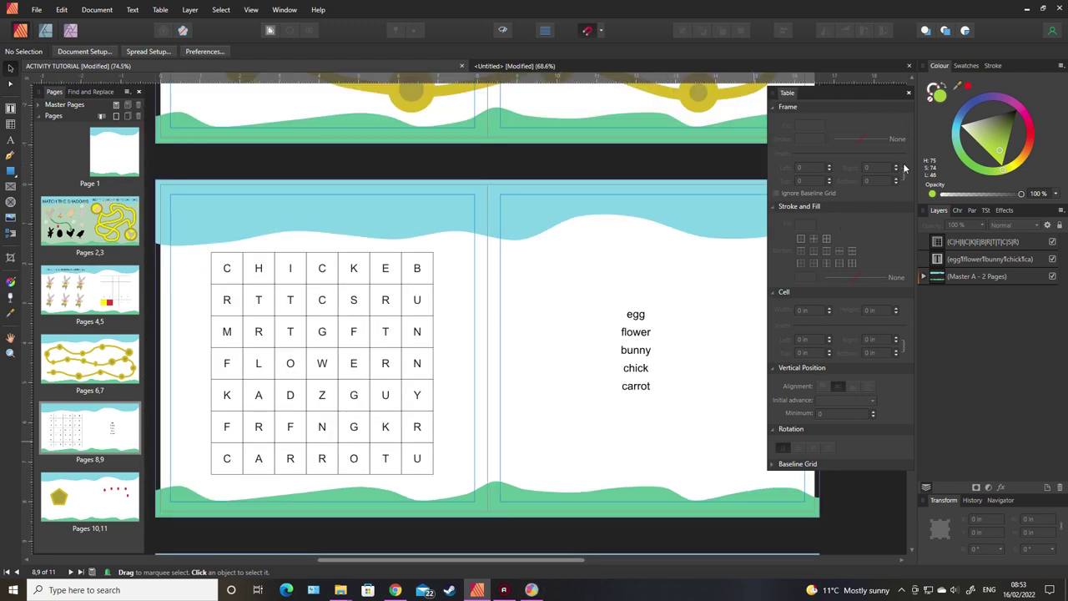
left_click(909, 92)
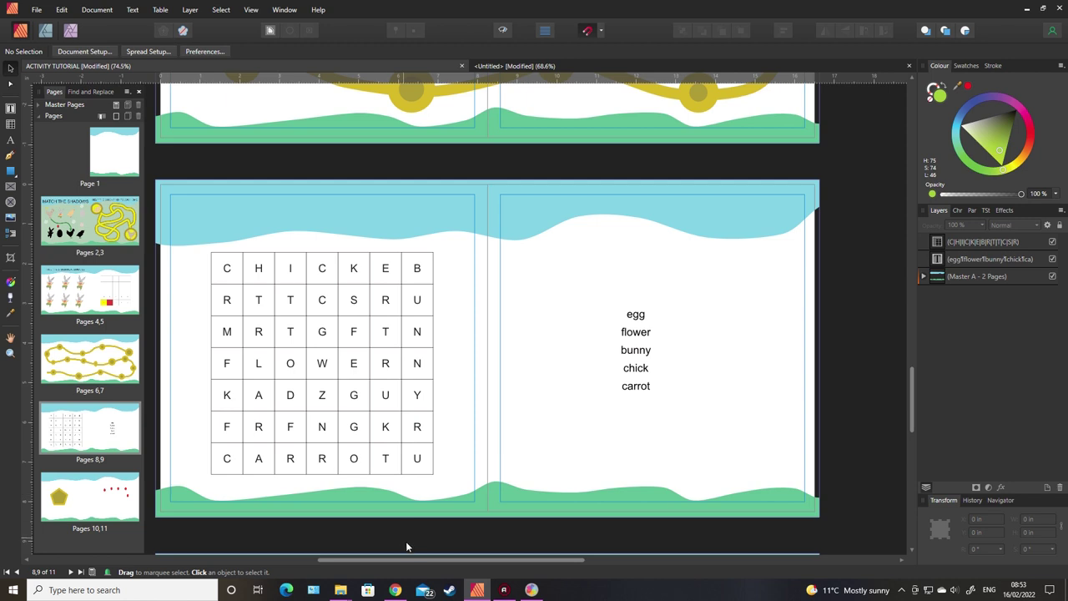
left_click_drag(427, 560, 415, 560)
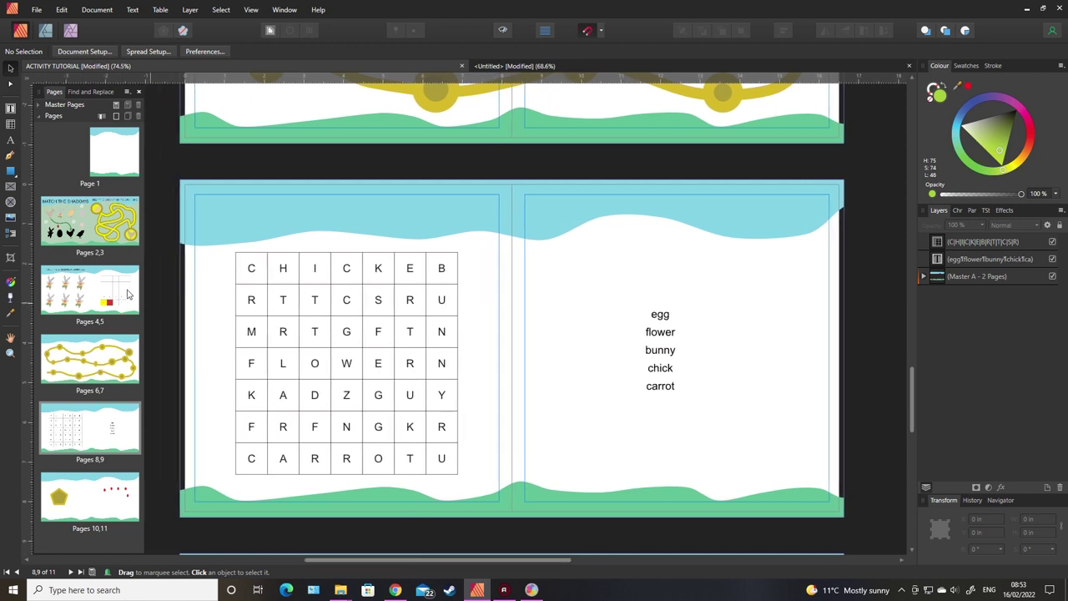
left_click(13, 171)
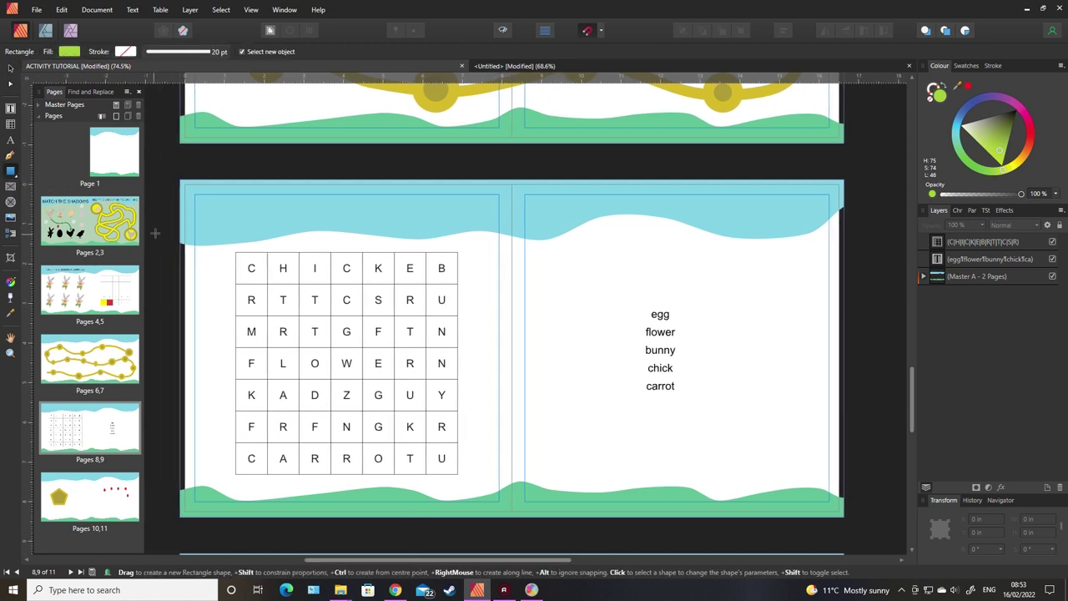
Step: Cover the spread with a green rectangle behind Master A, then select the word list
left_click_drag(181, 181, 844, 515)
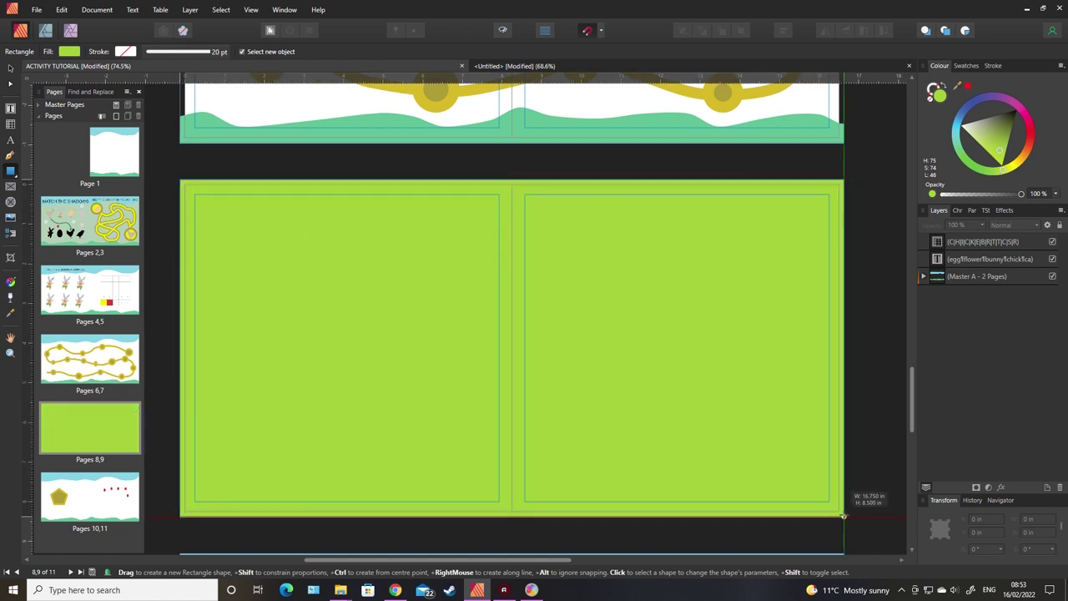
left_click_drag(978, 243, 922, 309)
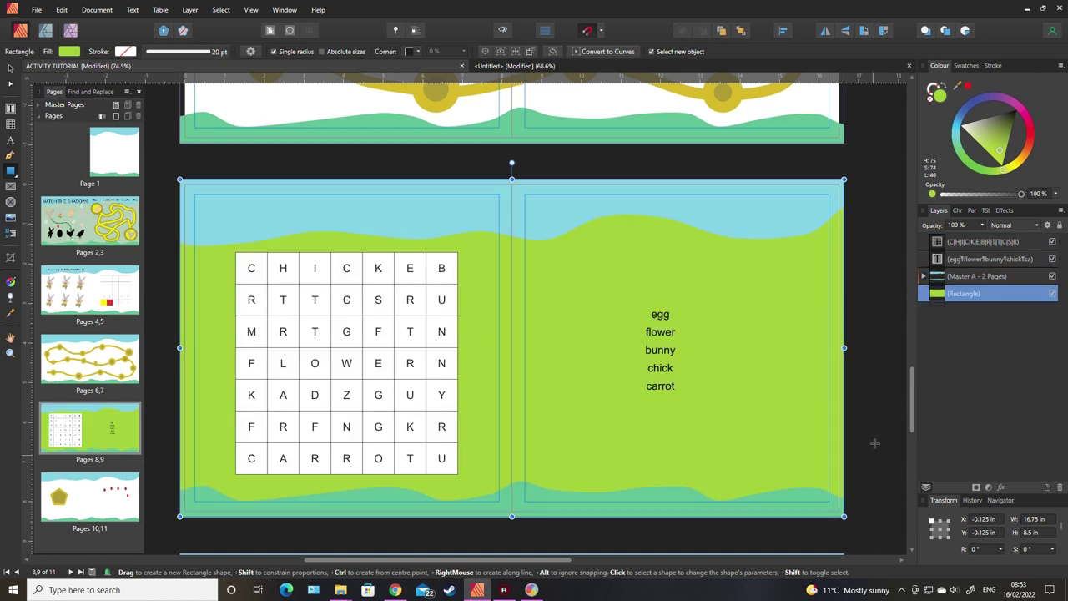
left_click(10, 70)
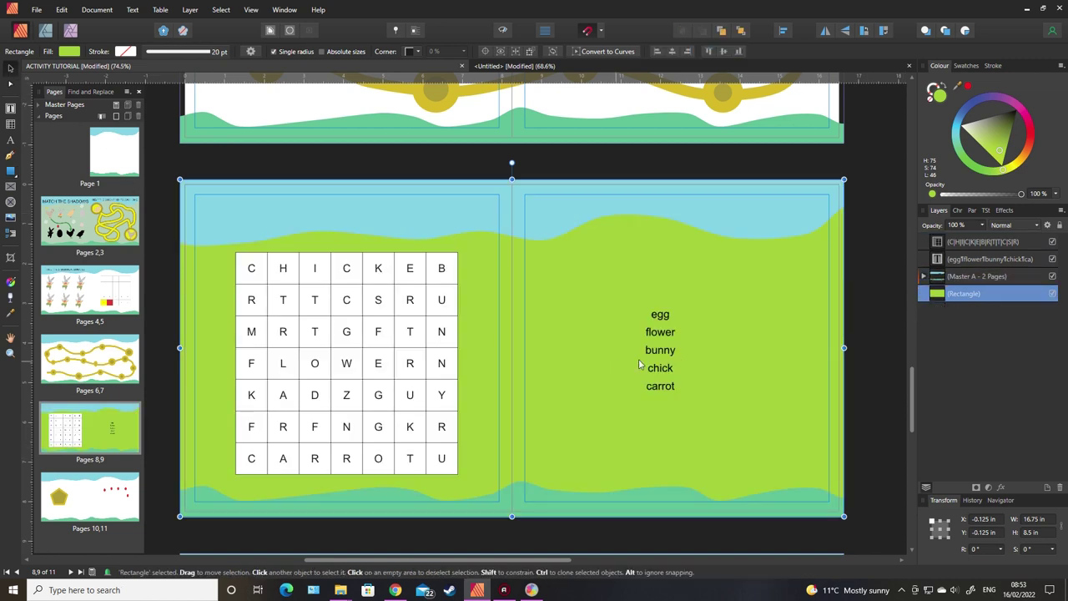
left_click(667, 356)
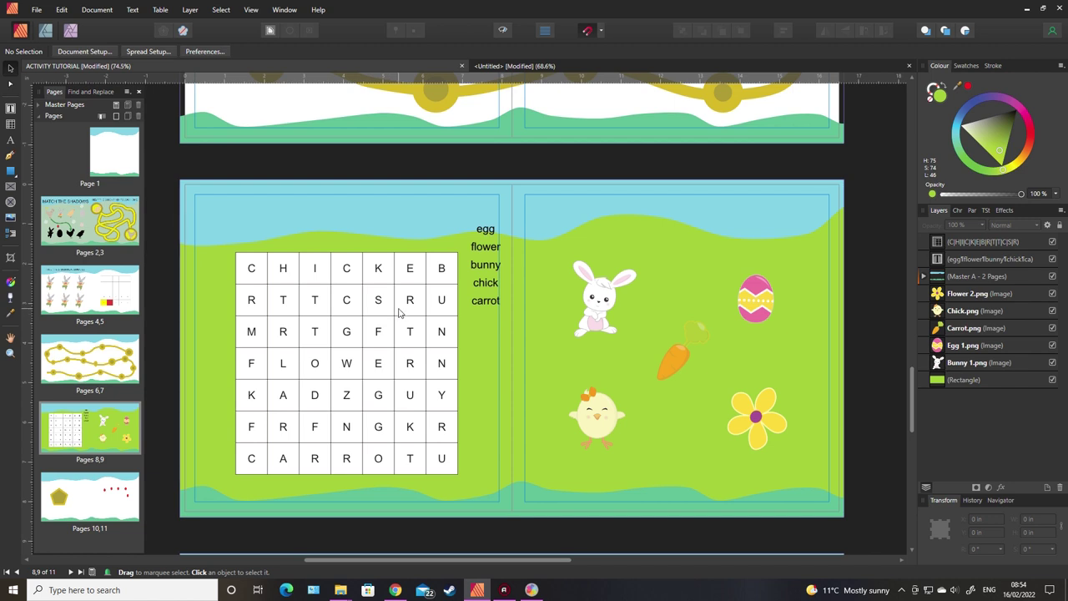
Step: Delete the old egg, flower, bunny, chick, carrot word list frame beside the grid
left_click(486, 284)
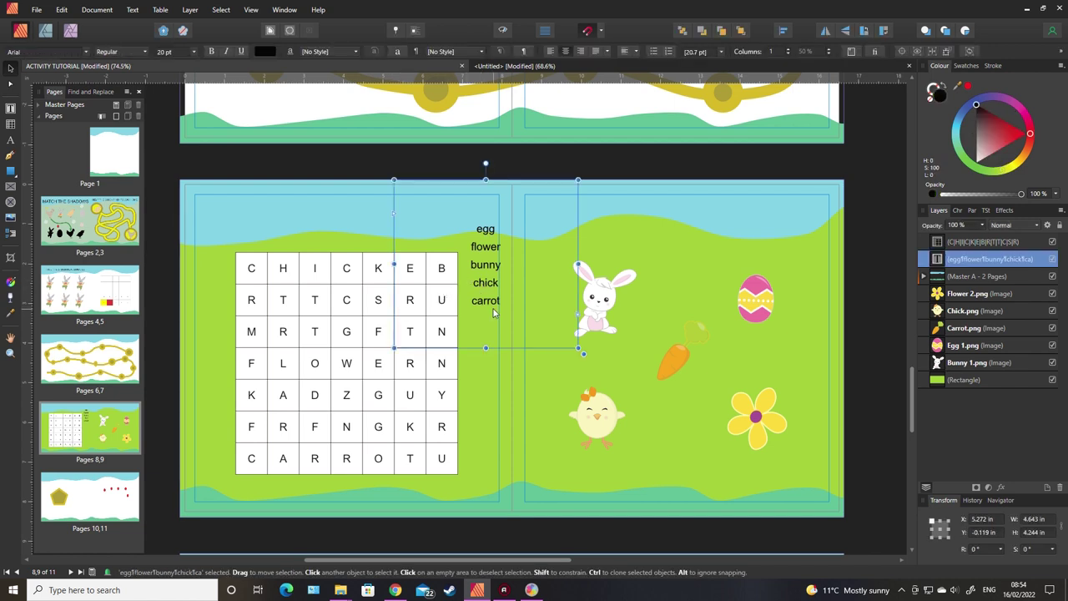
key("Delete")
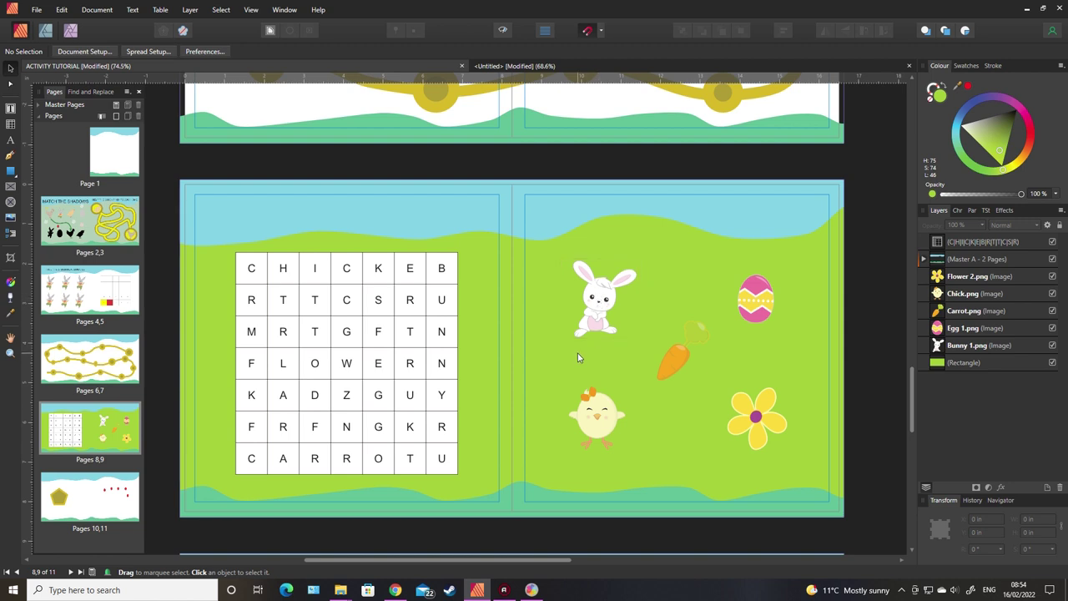
key("t")
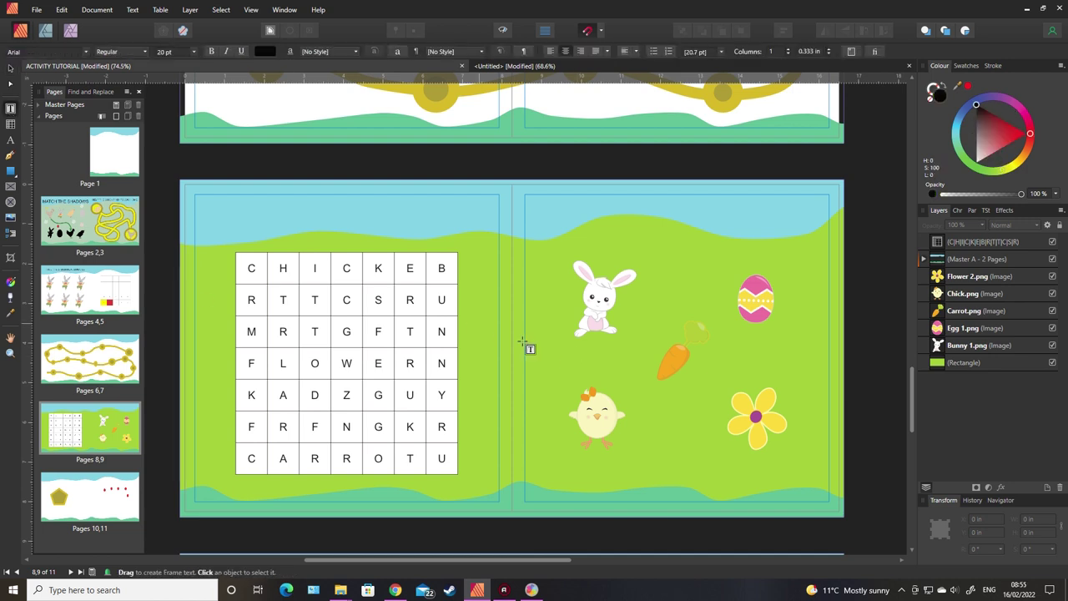
Step: Add a text frame under the bunny reading NUBNY, then draw an empty frame by the egg
left_click_drag(564, 345, 631, 362)
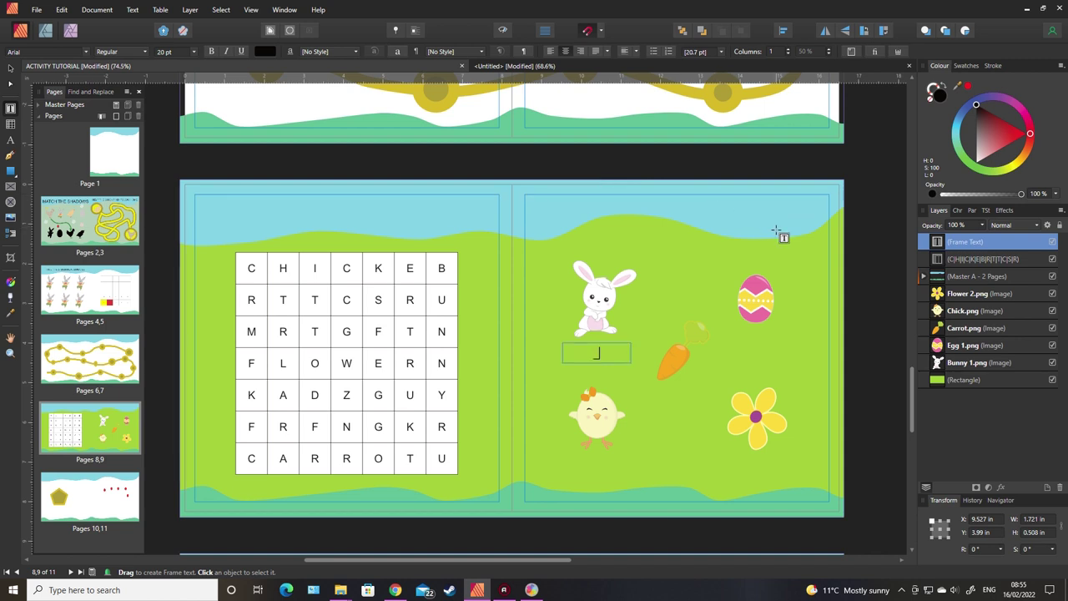
type("_ _ _ _ _")
left_click(616, 353)
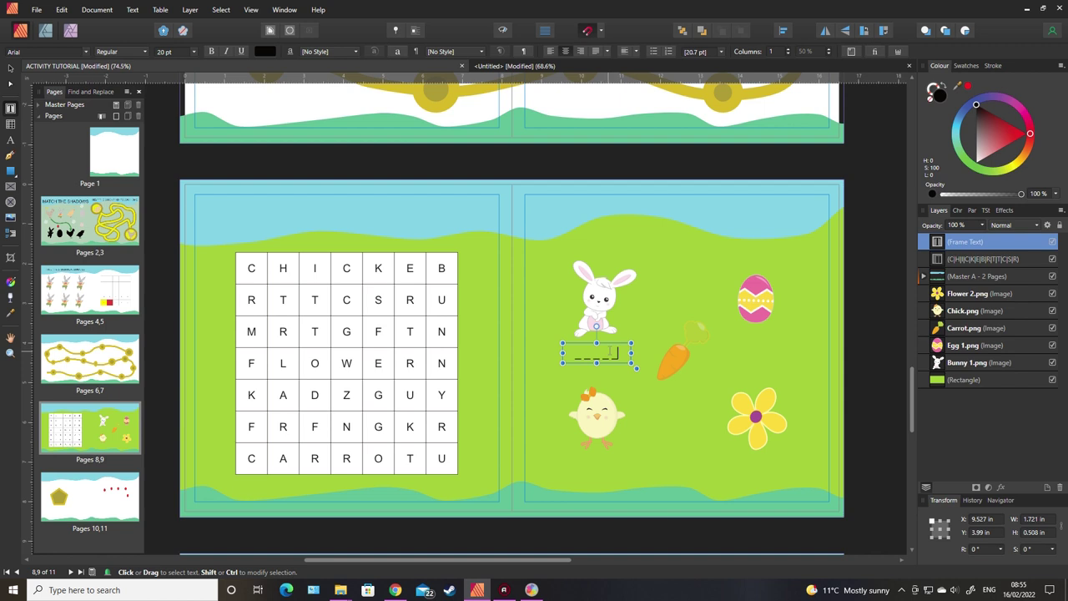
key("BackSpace")
key("BackSpace")
key("BackSpace")
key("BackSpace")
key("BackSpace")
key("BackSpace")
key("BackSpace")
type("N U B")
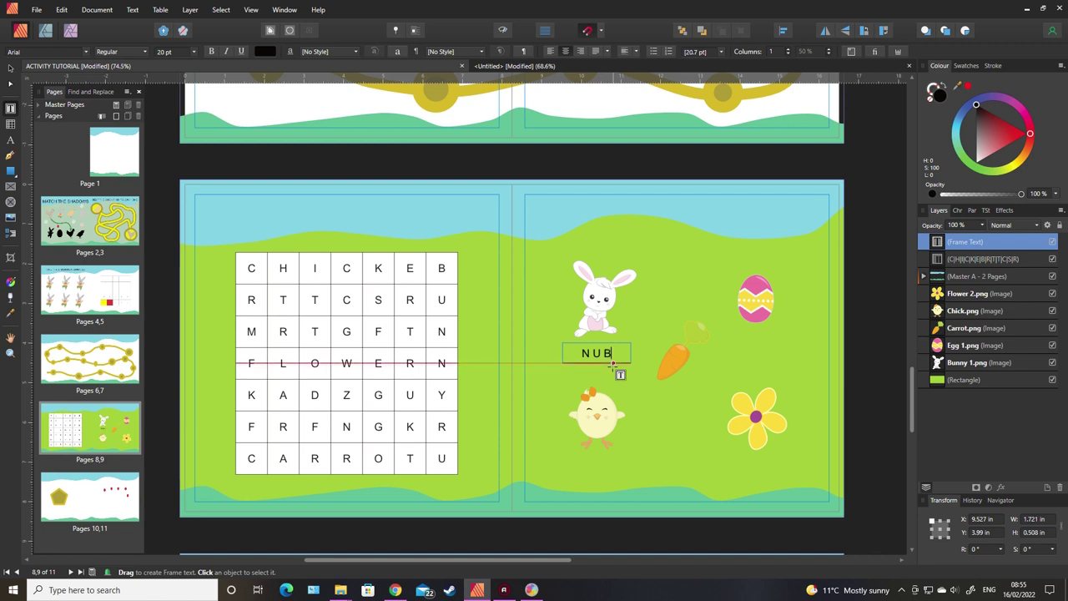
type(" N Y")
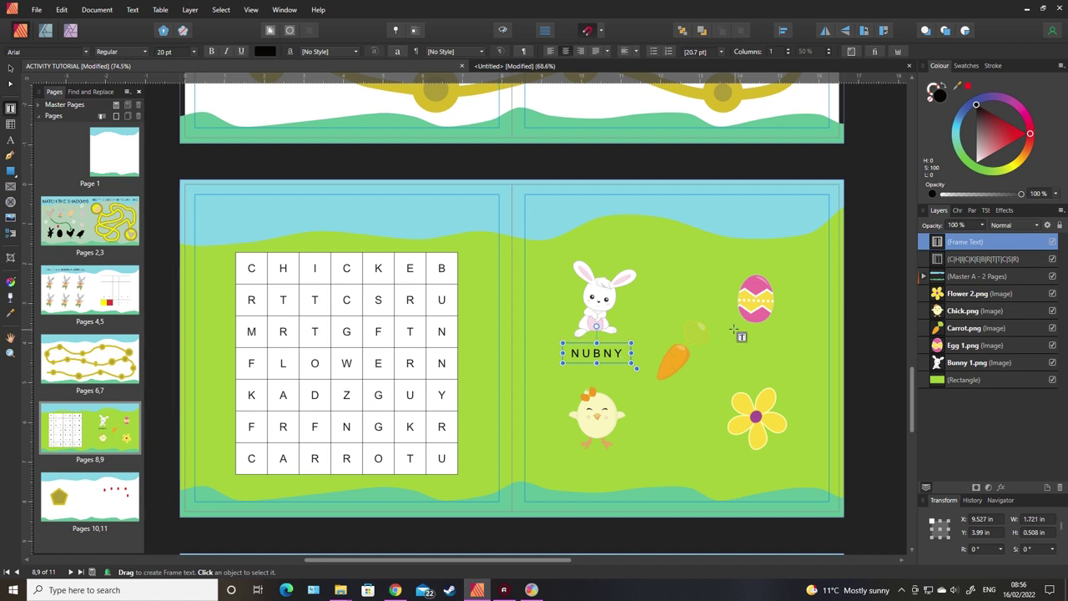
left_click_drag(729, 328, 792, 353)
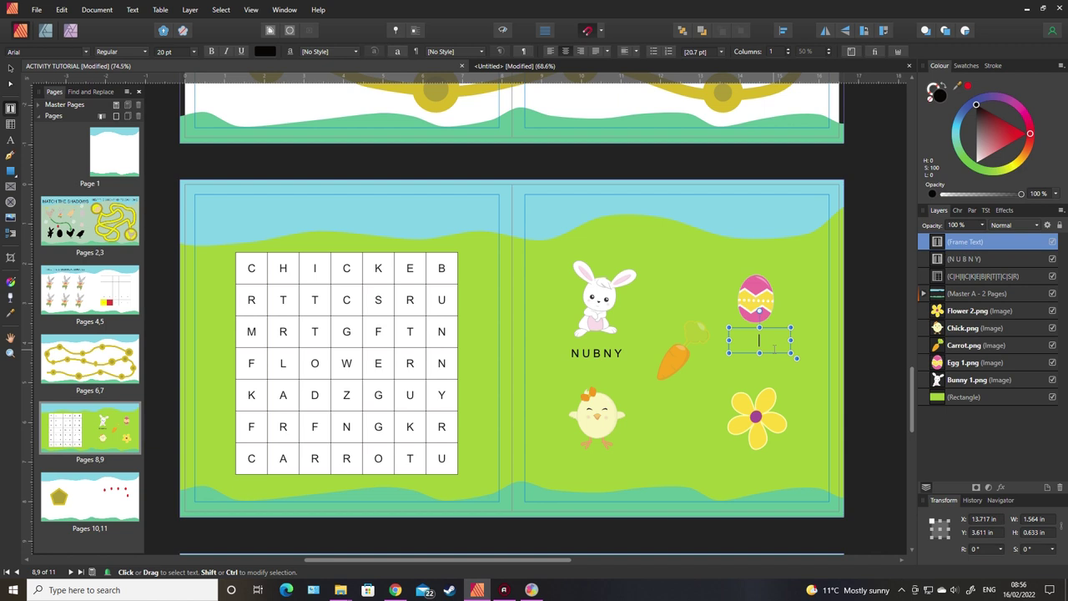
Step: Label the egg GEG and the carrot TCAROR, fixing typos and widening the carrot frame
type("GEG")
left_click_drag(645, 384, 695, 404)
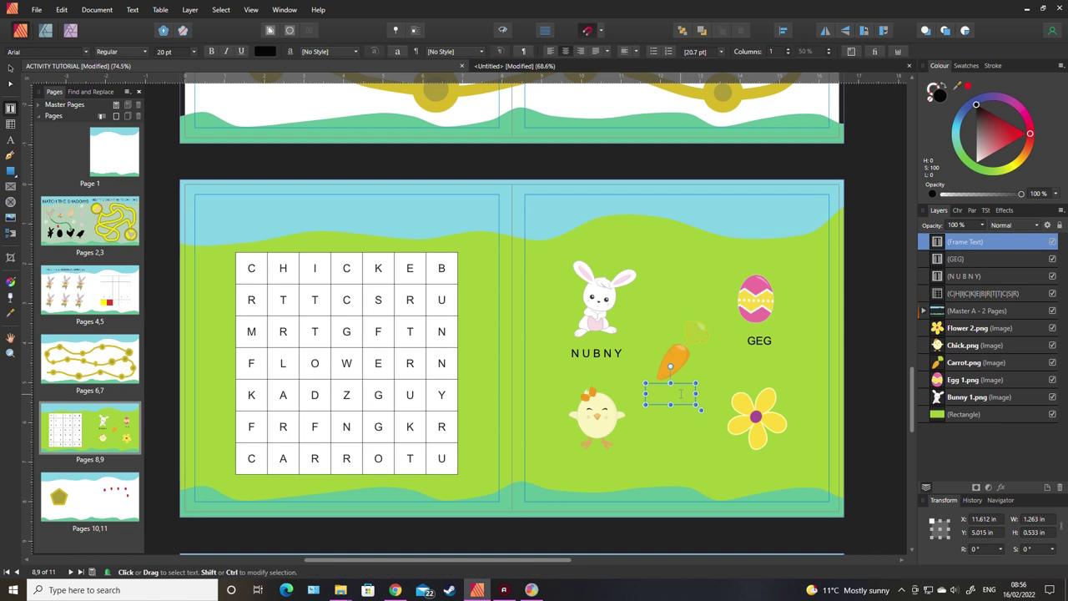
type("TC")
key("BackSpace")
type("C")
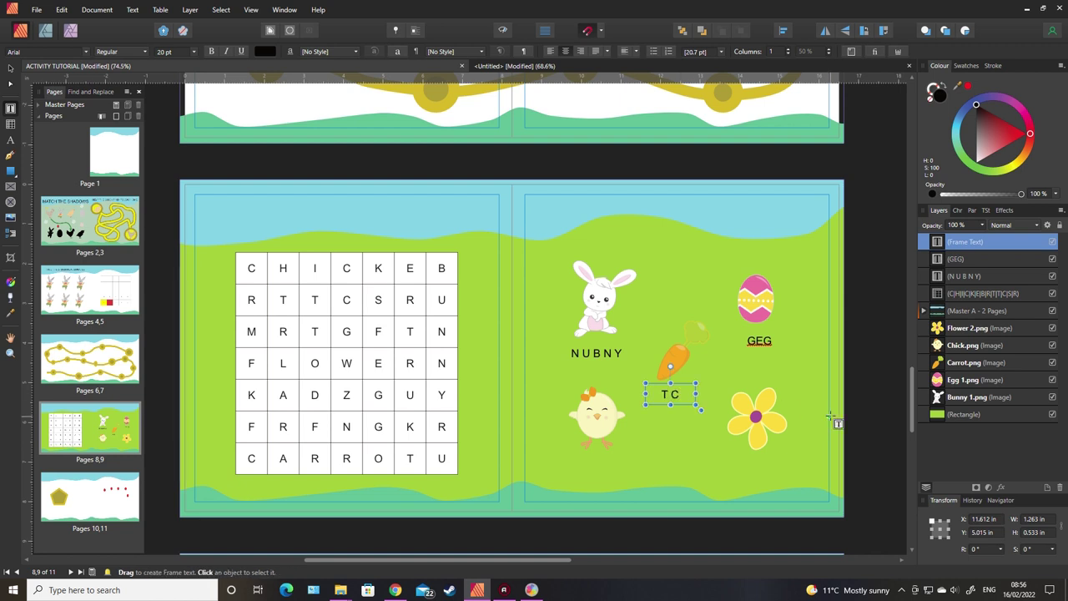
left_click(760, 339)
left_click(754, 340)
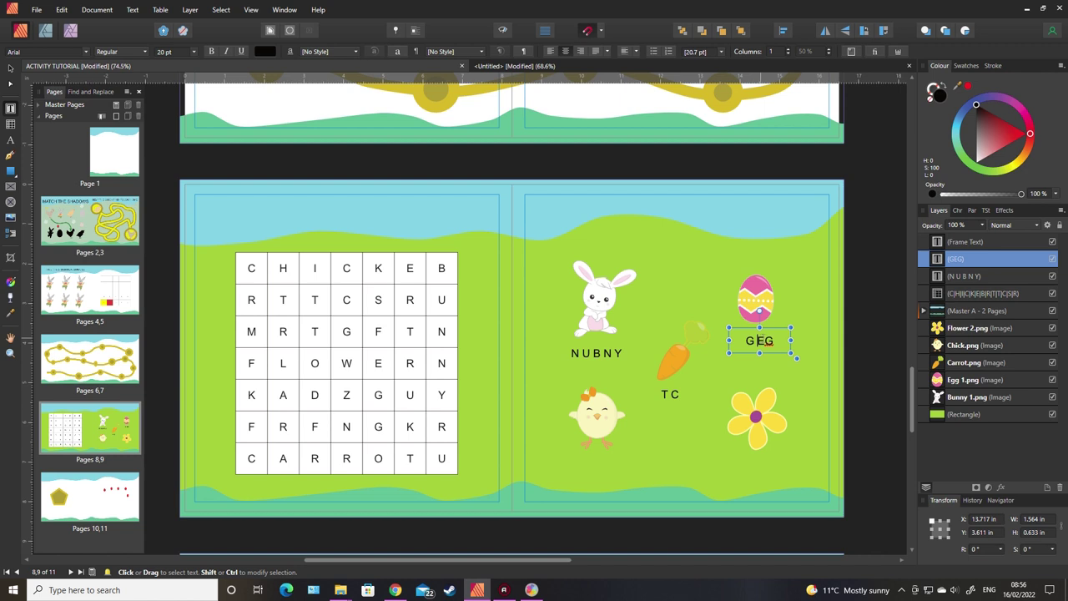
left_click(765, 341)
left_click(683, 394)
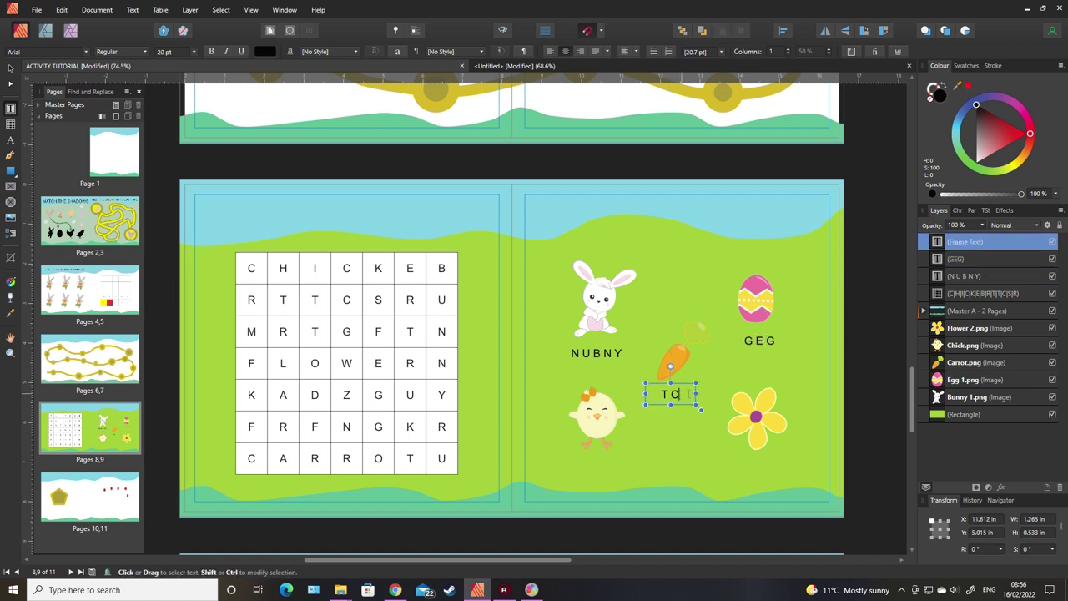
type("AR")
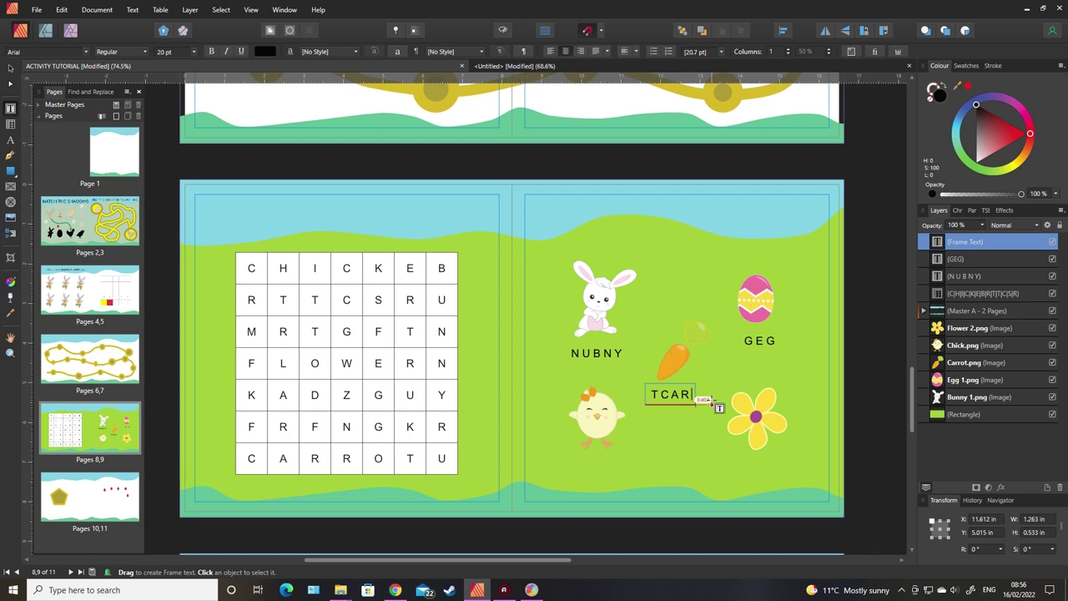
type("TOR")
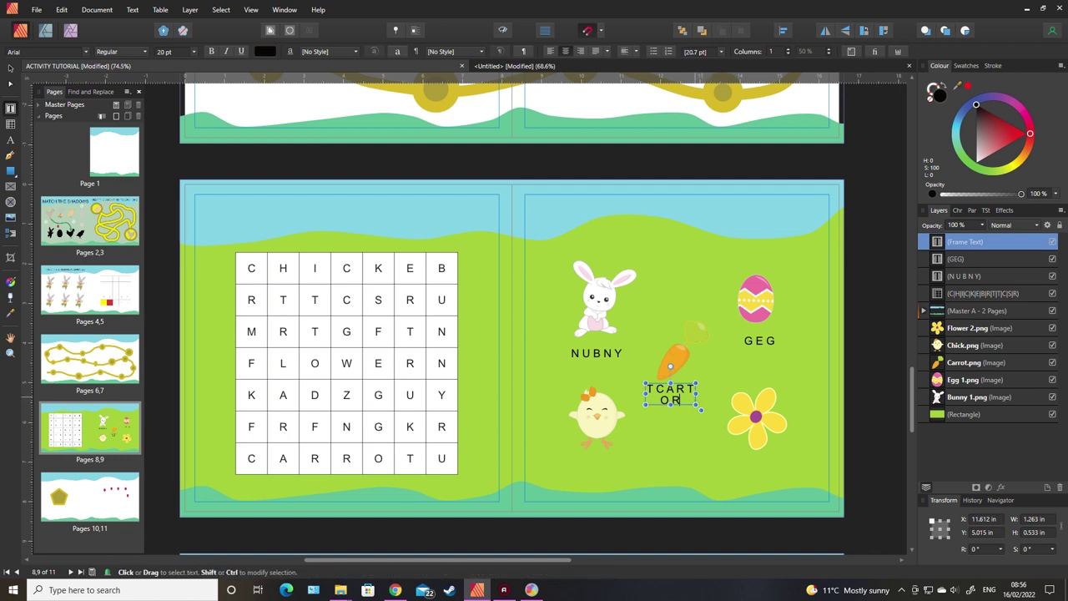
mouse_move(702, 394)
left_mouse_down()
mouse_move(727, 390)
mouse_move(716, 394)
left_mouse_up()
key("BackSpace")
left_click_drag(639, 392, 680, 383)
Step: Add HIKCC under the chick and RWEOLF under the flower
left_click_drag(562, 454, 622, 473)
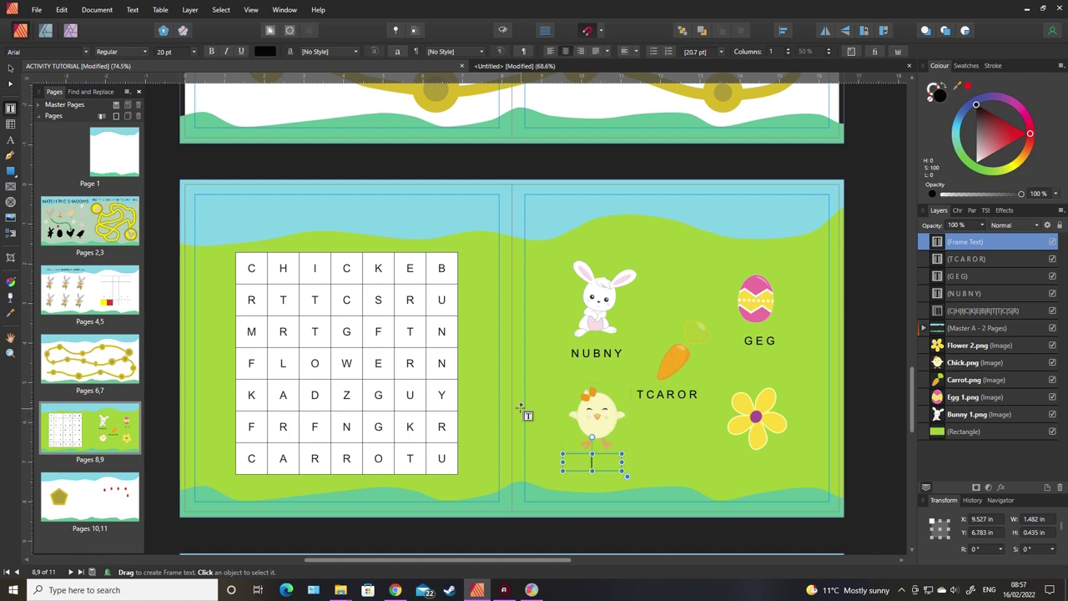
type("H I K C ")
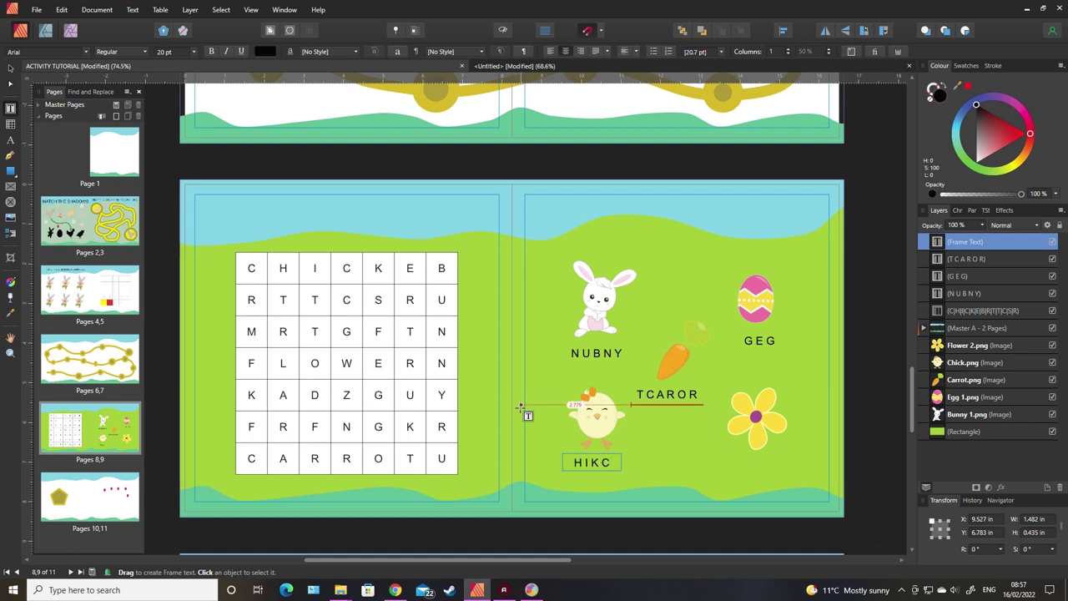
type("C")
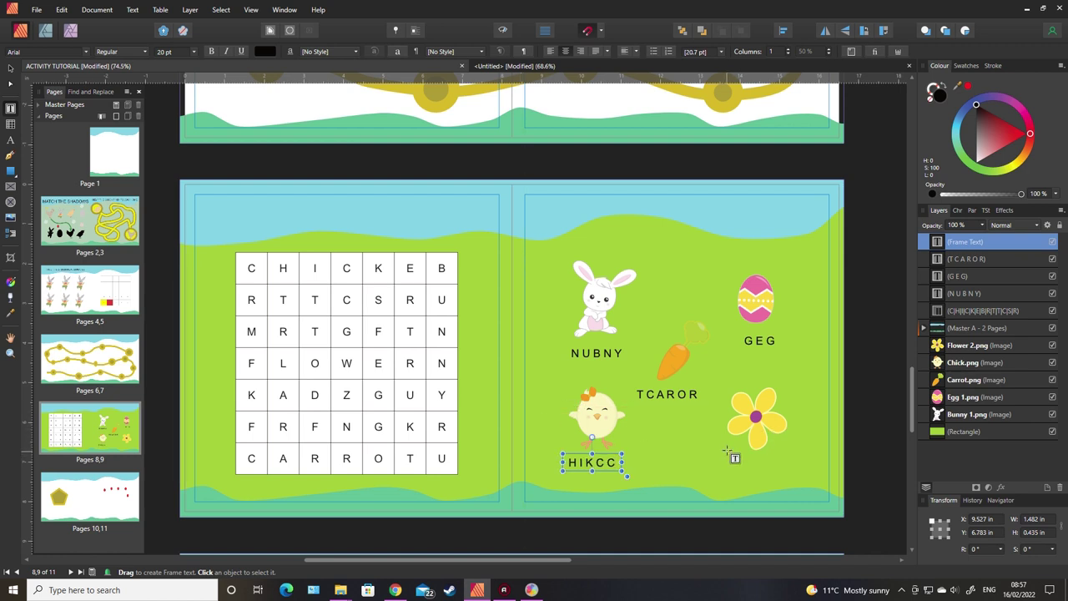
left_click_drag(727, 453, 797, 472)
type("R W E ")
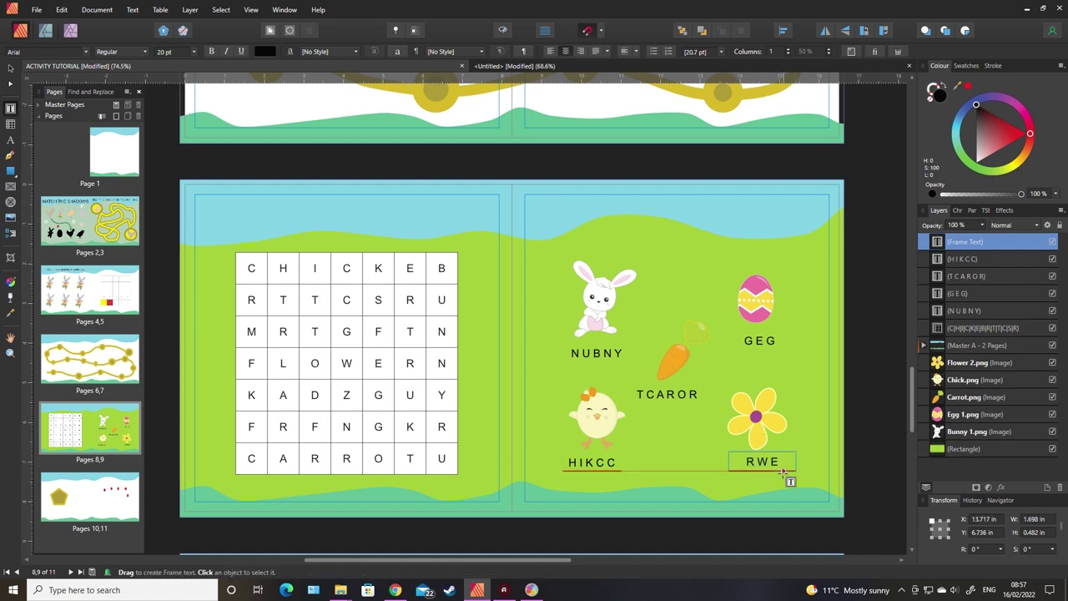
type("O L F")
key("Escape")
Step: Align the RWEOLF, HIKCC and NUBNY labels, raise GEG under the egg, and draw a heading frame
left_click(10, 68)
left_click(514, 253)
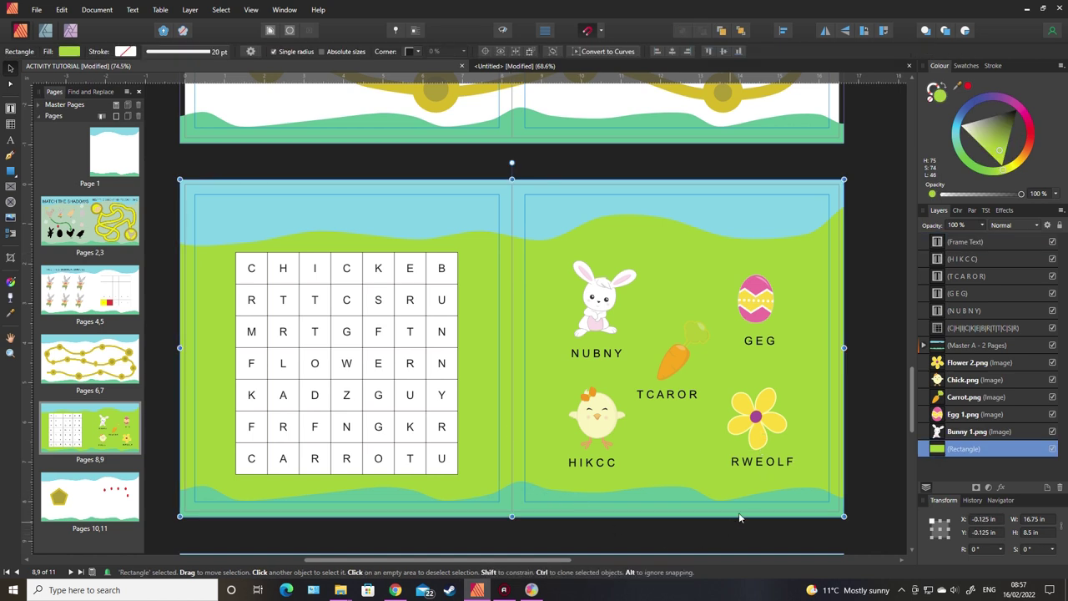
left_click(793, 470)
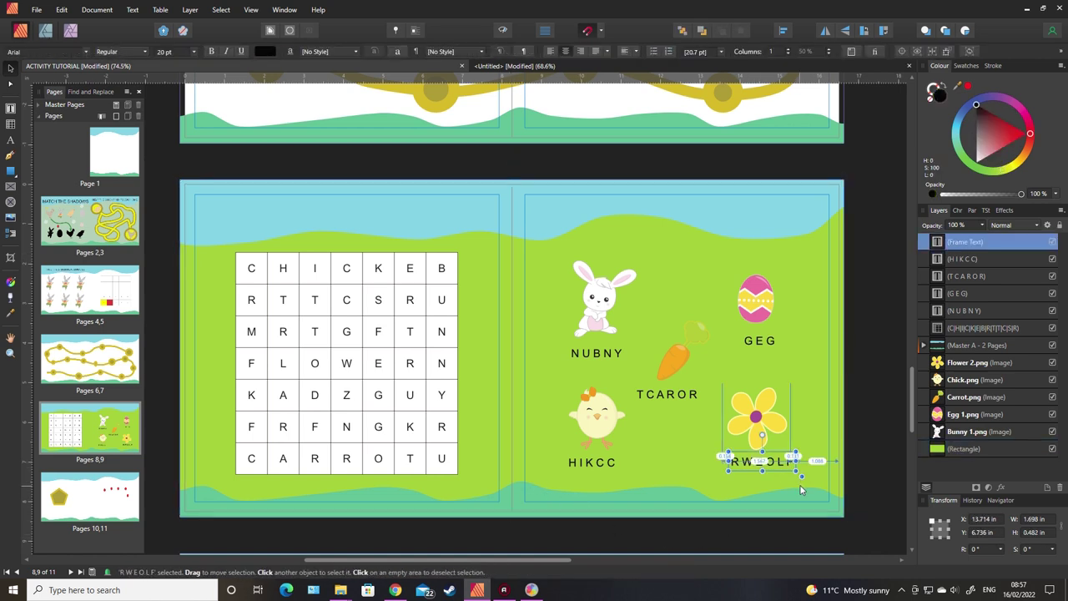
left_click_drag(768, 468, 763, 468)
left_click_drag(594, 464, 600, 464)
left_click_drag(598, 354, 601, 354)
left_click(675, 399)
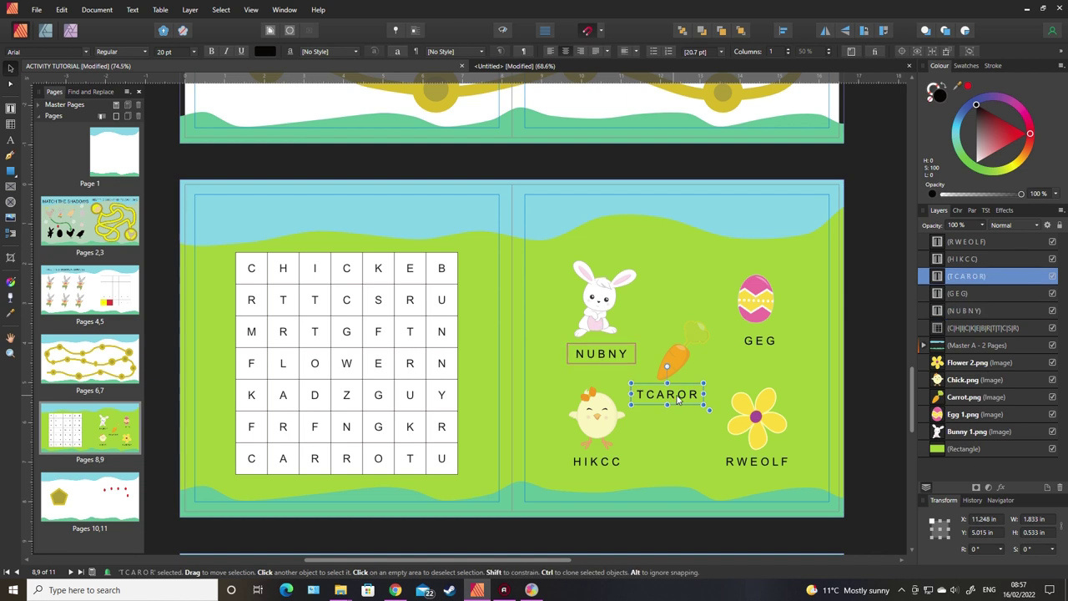
left_click(759, 343)
left_click_drag(760, 342, 756, 337)
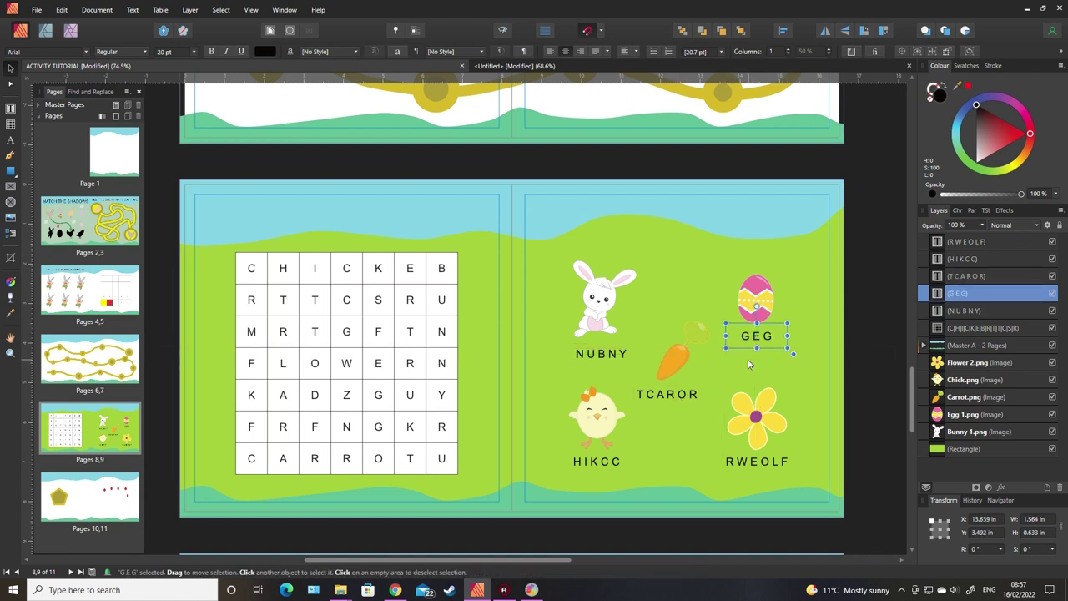
left_click(11, 110)
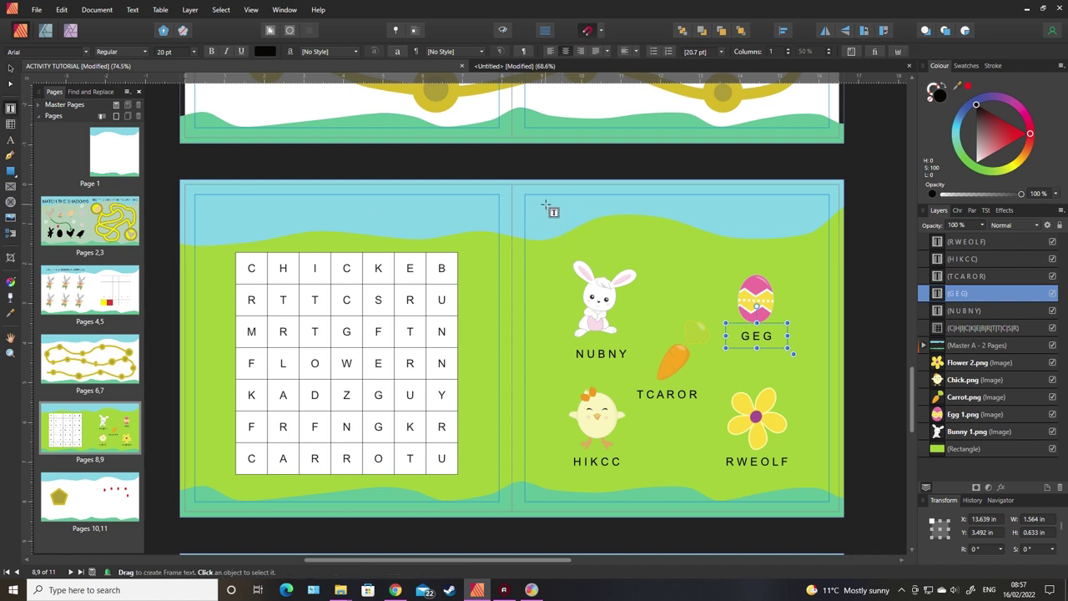
left_click_drag(540, 205, 557, 233)
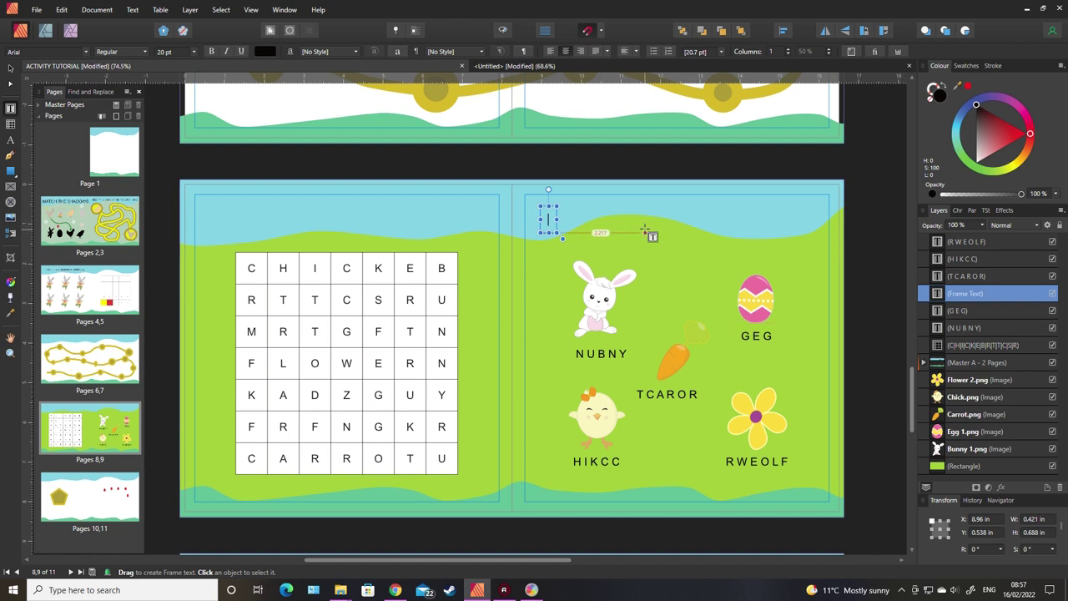
Step: Type the heading 'UNSCRAMBLE THE WORDS BELOW, THEN FIND THEM IN THE GRID OPPOSITE!' across a widened frame
type("UNSC")
key("Escape")
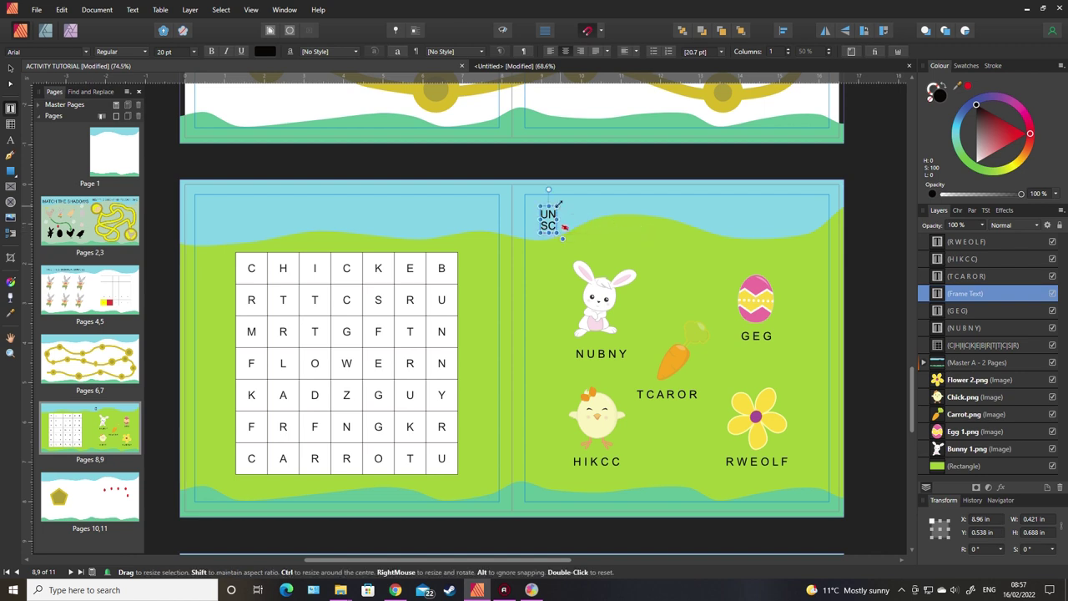
left_click_drag(565, 226, 825, 233)
type("WORDS")
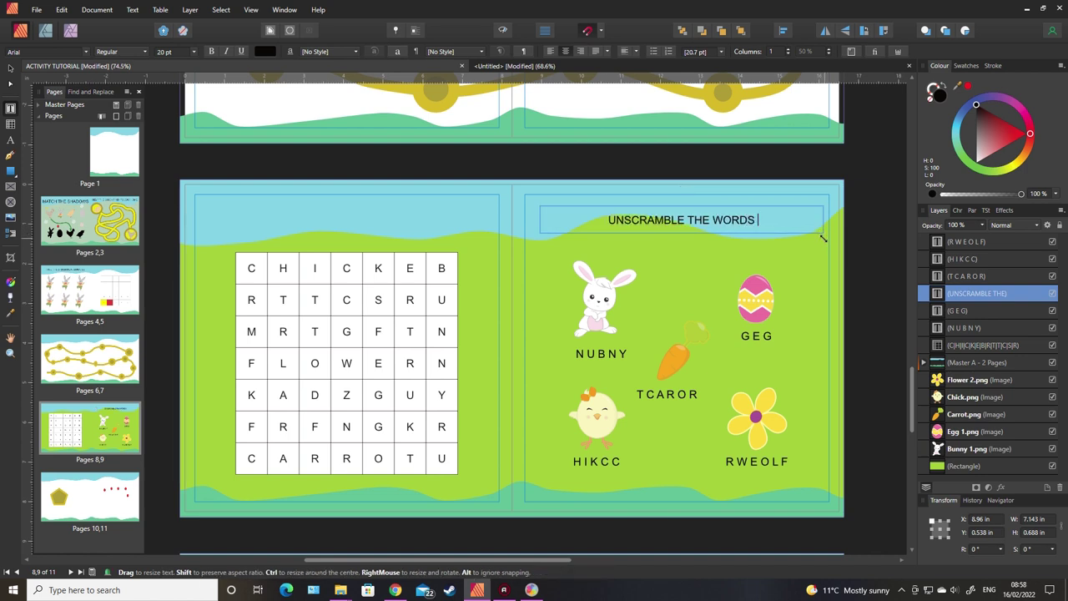
type(" BELOW")
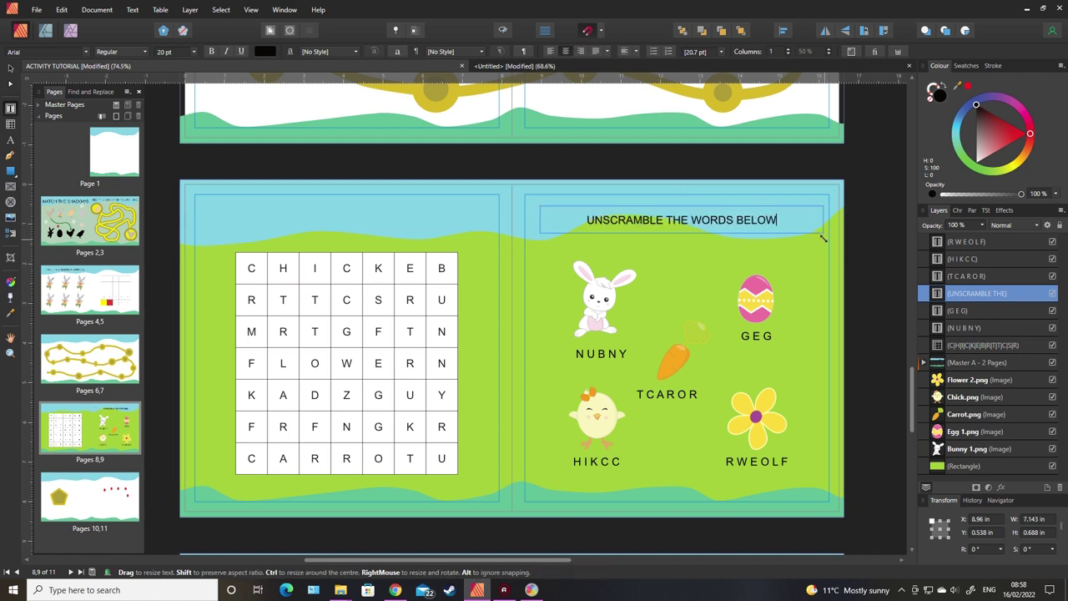
type(", THEN")
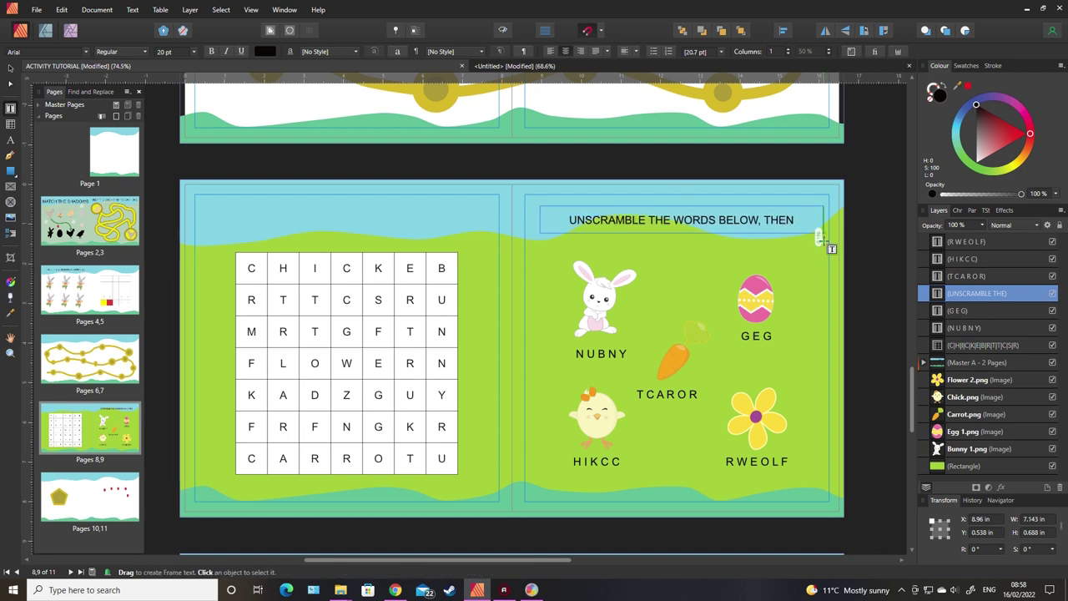
type(" FIND THEM IN THE ")
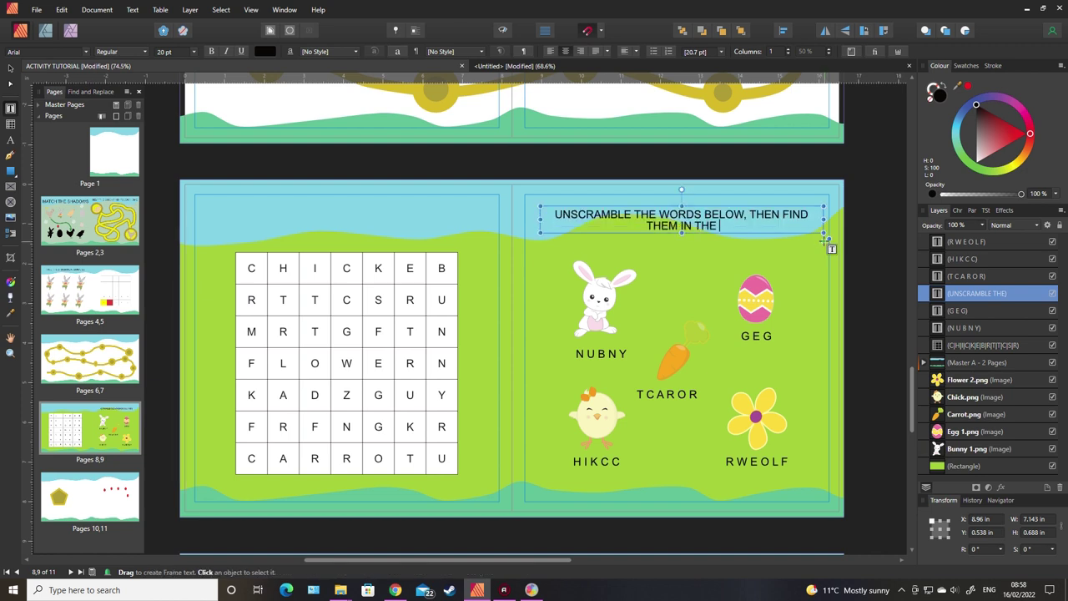
type("GRID OPPO")
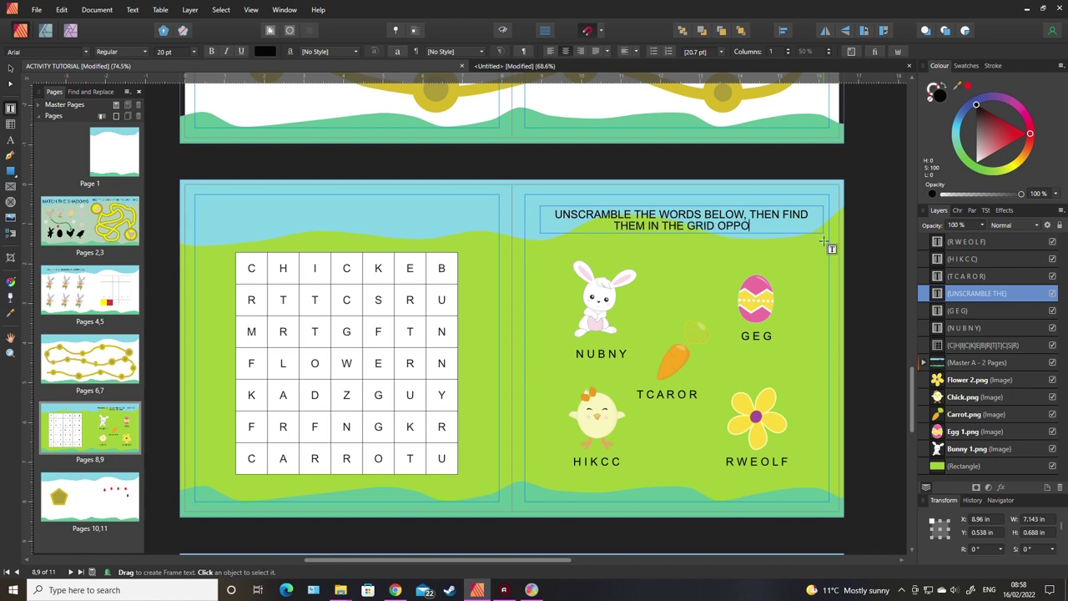
type("SITE!")
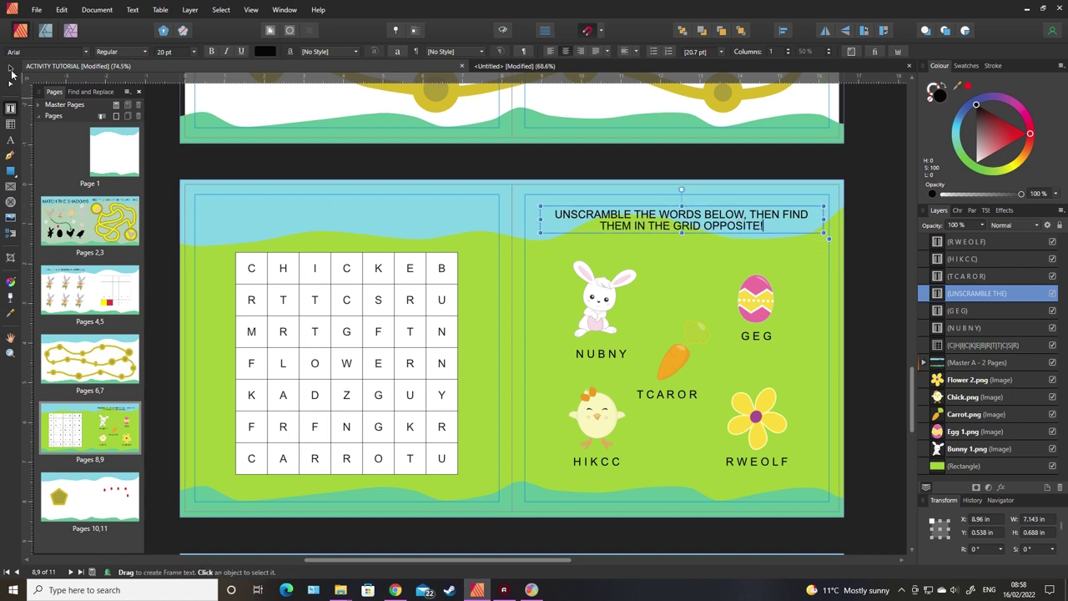
left_click(11, 71)
left_click(544, 286)
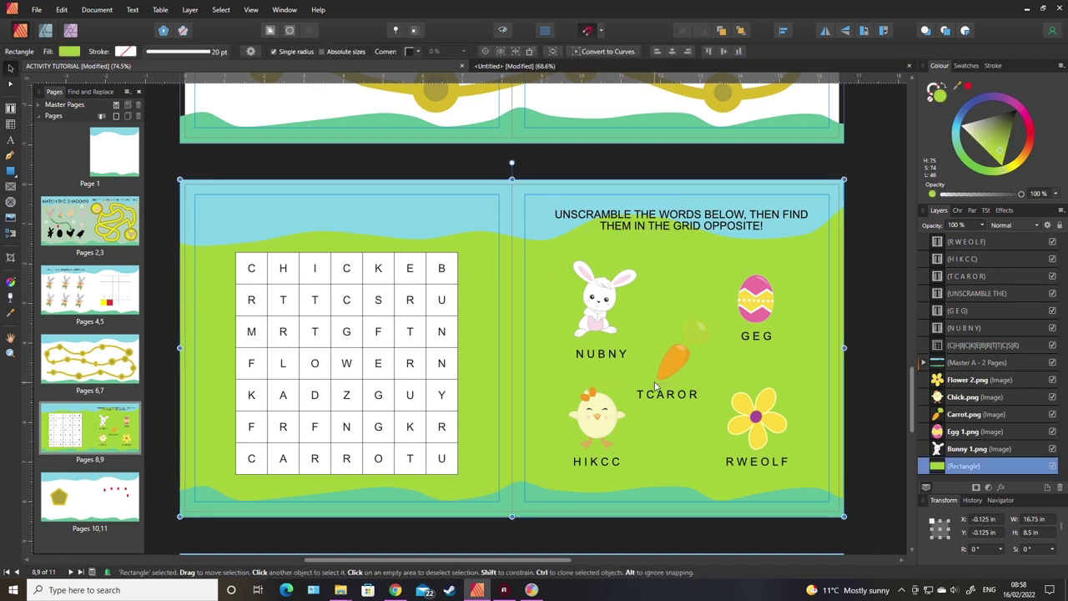
Step: Nudge the NUBNY label up under the bunny and prefix it with '1.'
left_click(615, 356)
left_click_drag(609, 355, 608, 356)
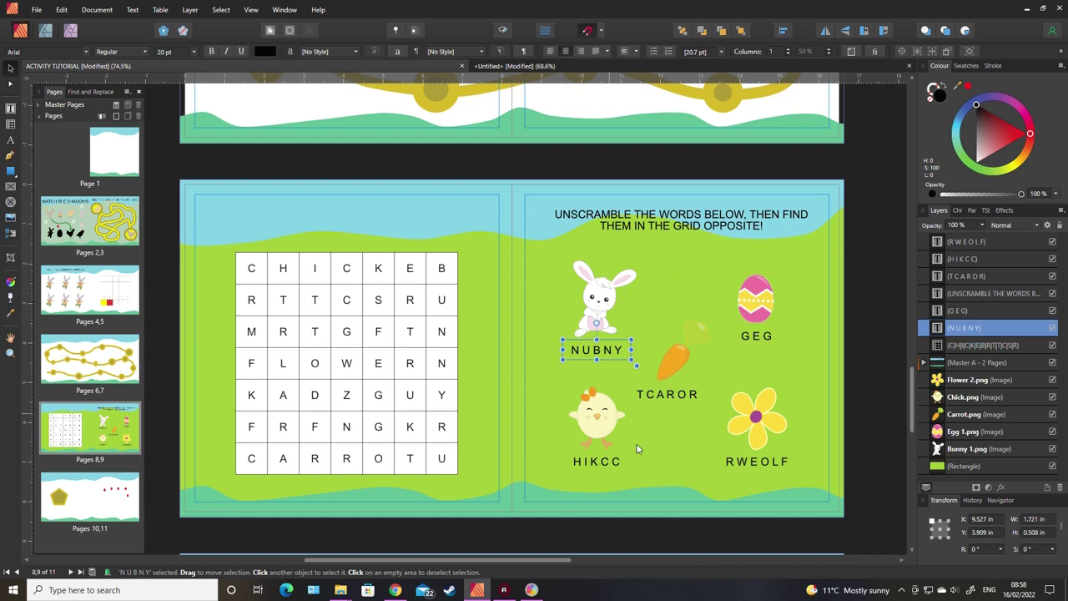
left_click(675, 489)
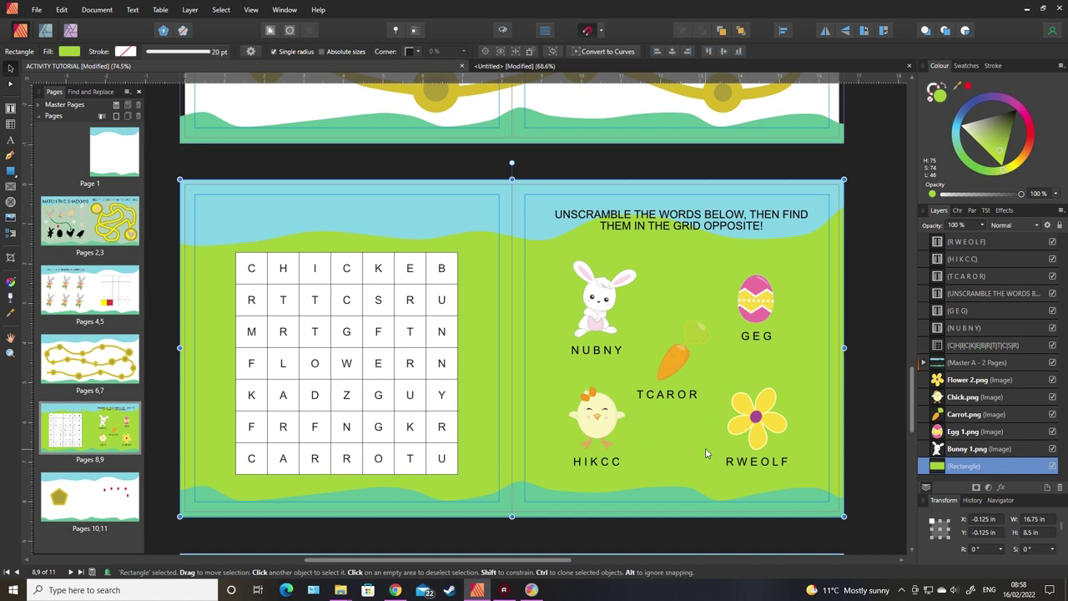
left_click(11, 110)
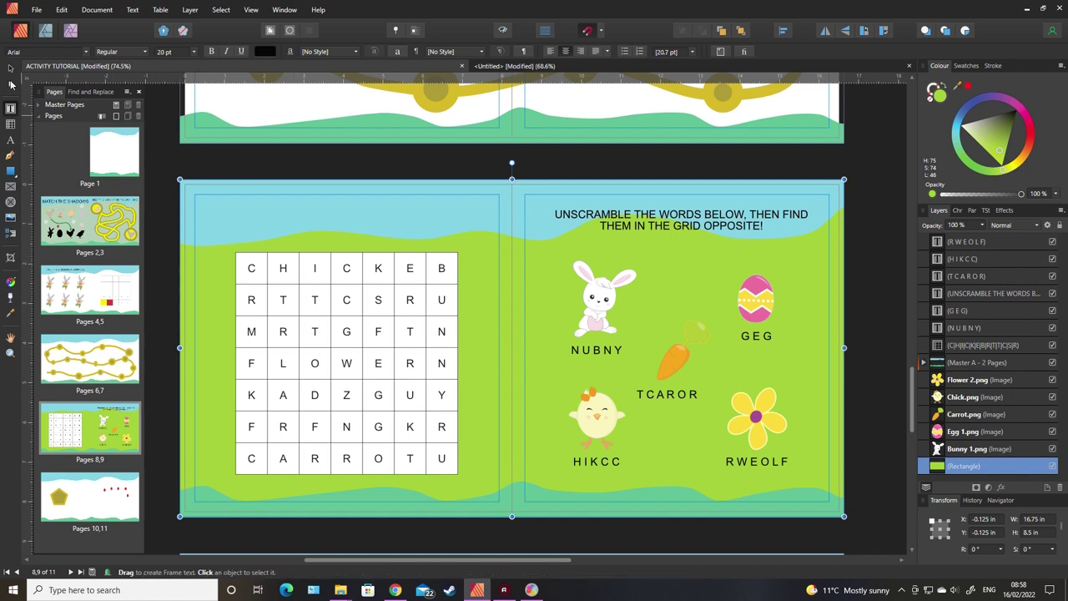
left_click(9, 71)
left_click(583, 351)
double_click(584, 352)
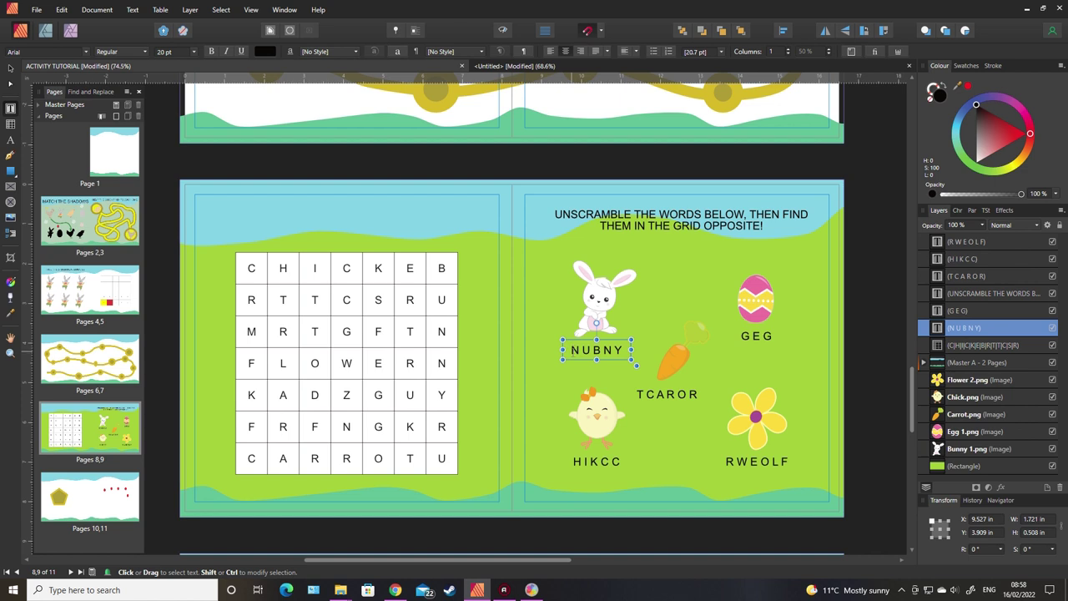
type("1.")
Step: Number the labels 2.GEG, 3.TCAROR, 4.HIKCC and 5.RWEOLF
left_click(741, 336)
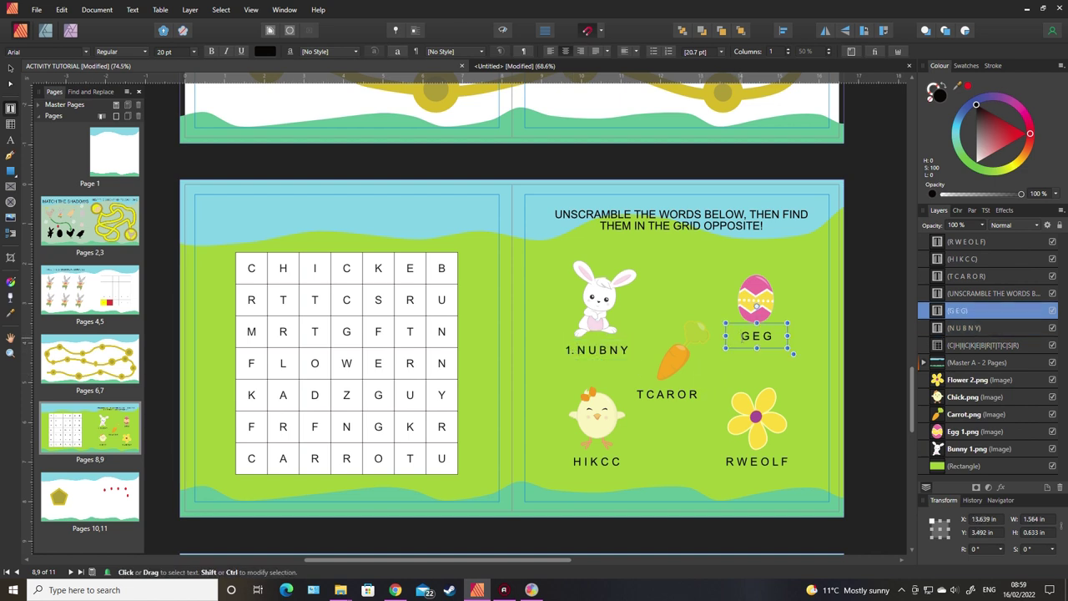
type("1.")
key("BackSpace")
key("BackSpace")
type("2.")
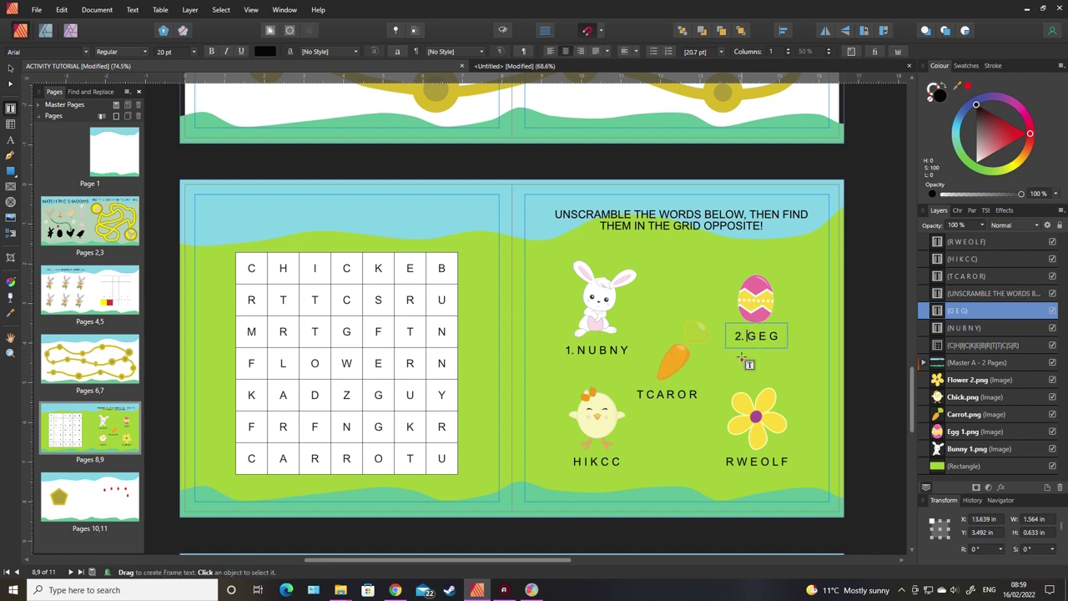
left_click(640, 394)
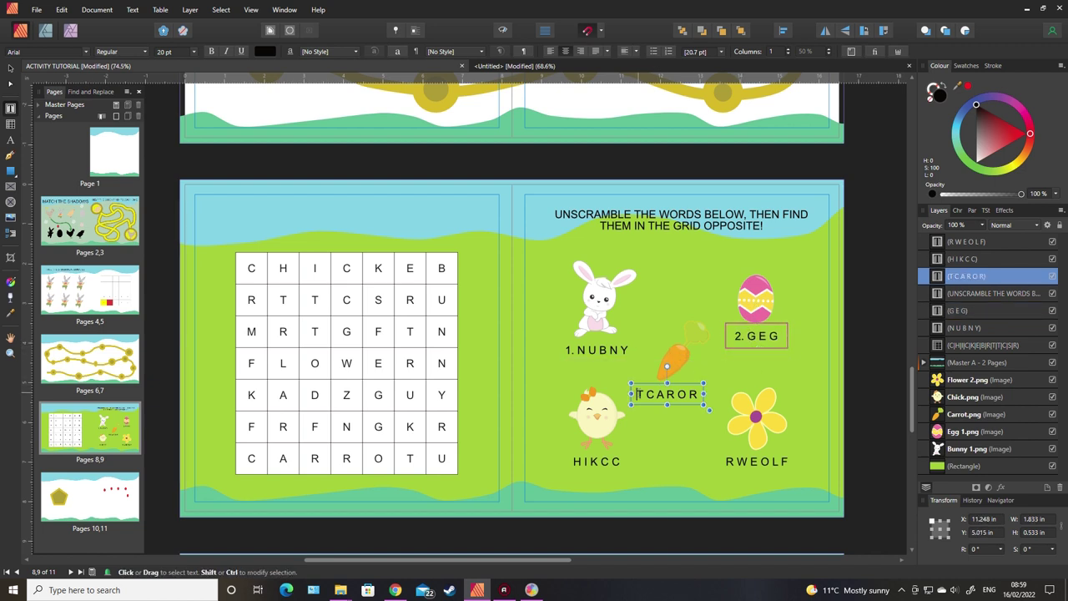
type("3.")
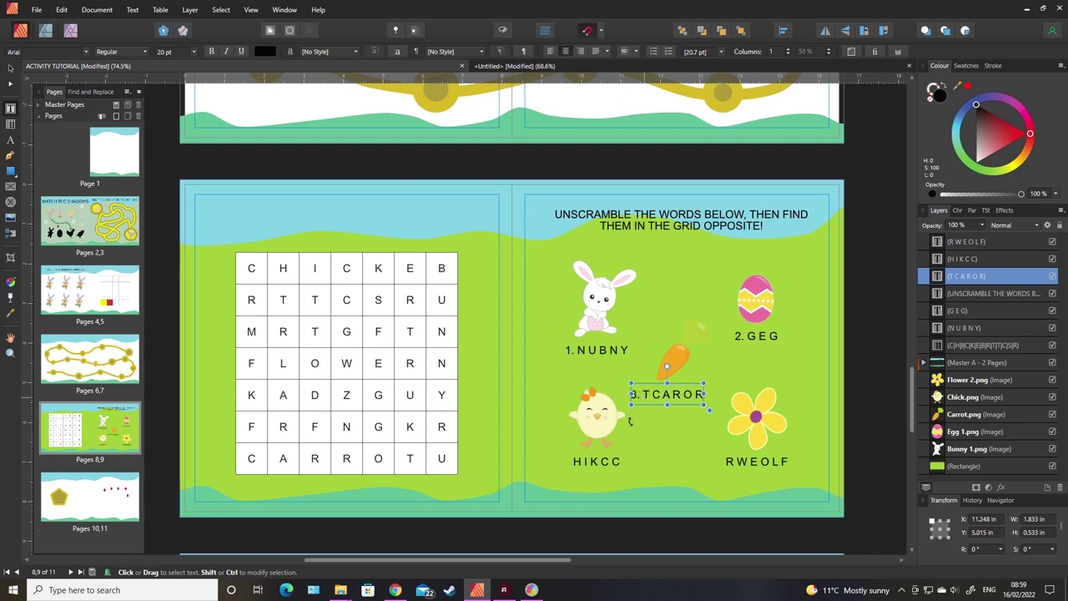
left_click(574, 461)
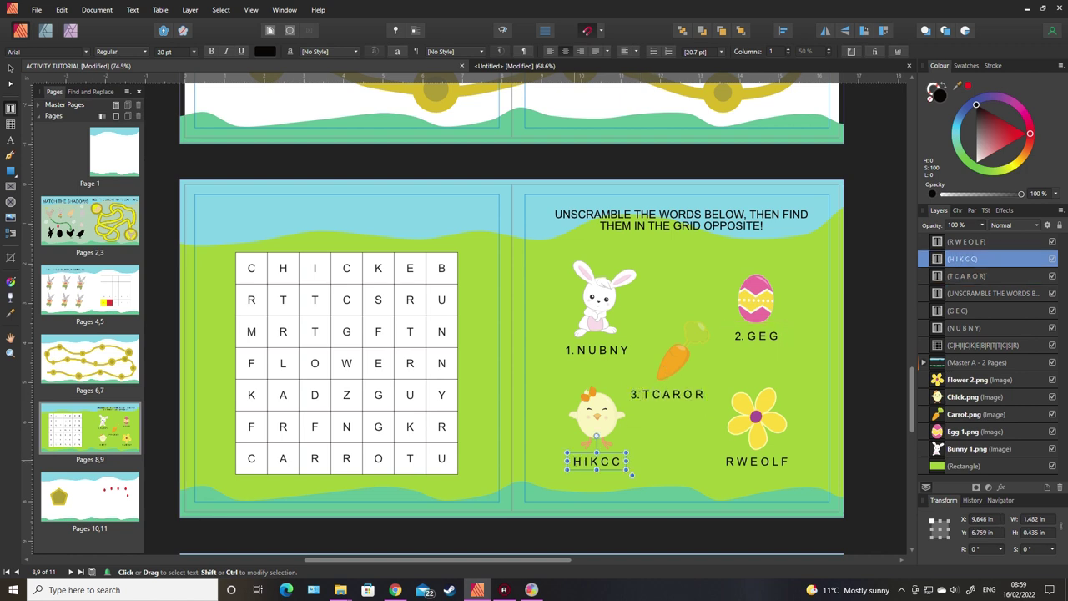
type("4.")
left_click(726, 461)
type("5.")
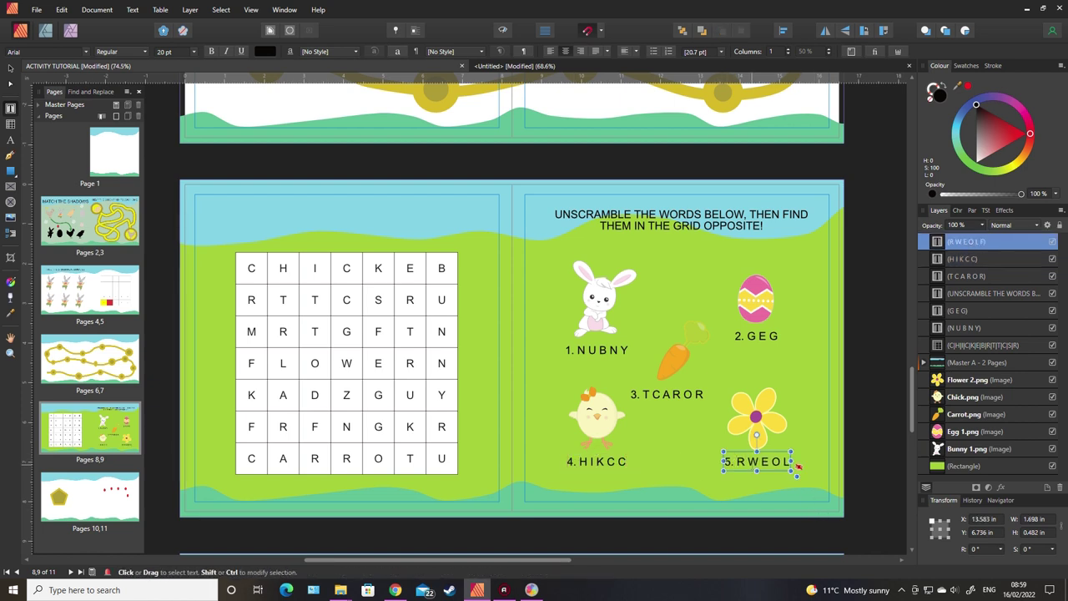
Step: Widen the 5.RWEOLF and 3.TCAROR frames so each word shows in full
left_click_drag(792, 462, 803, 461)
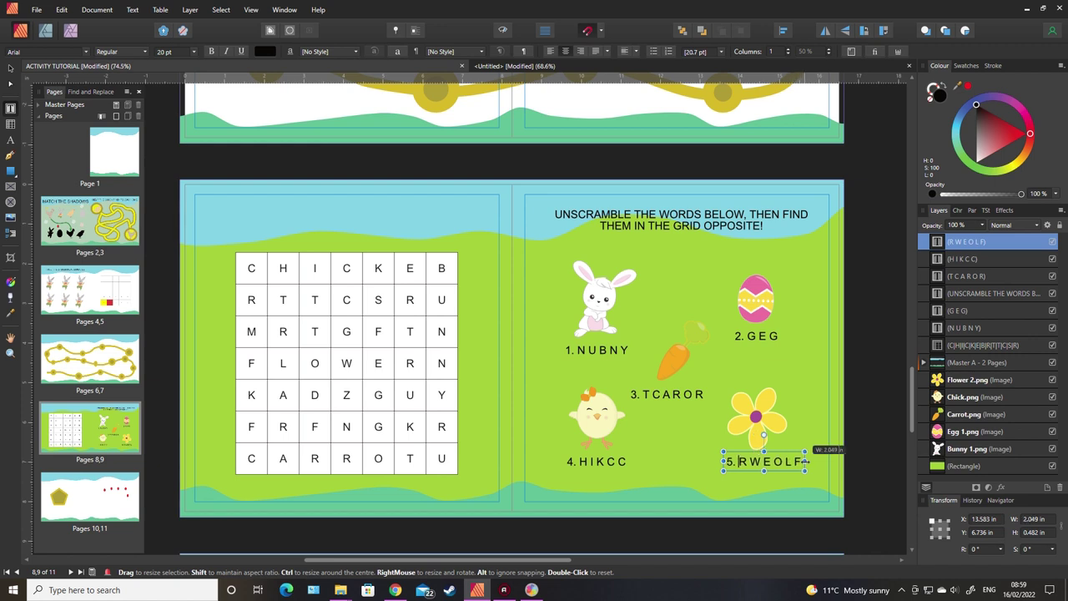
left_click(673, 394)
left_click_drag(704, 394, 710, 394)
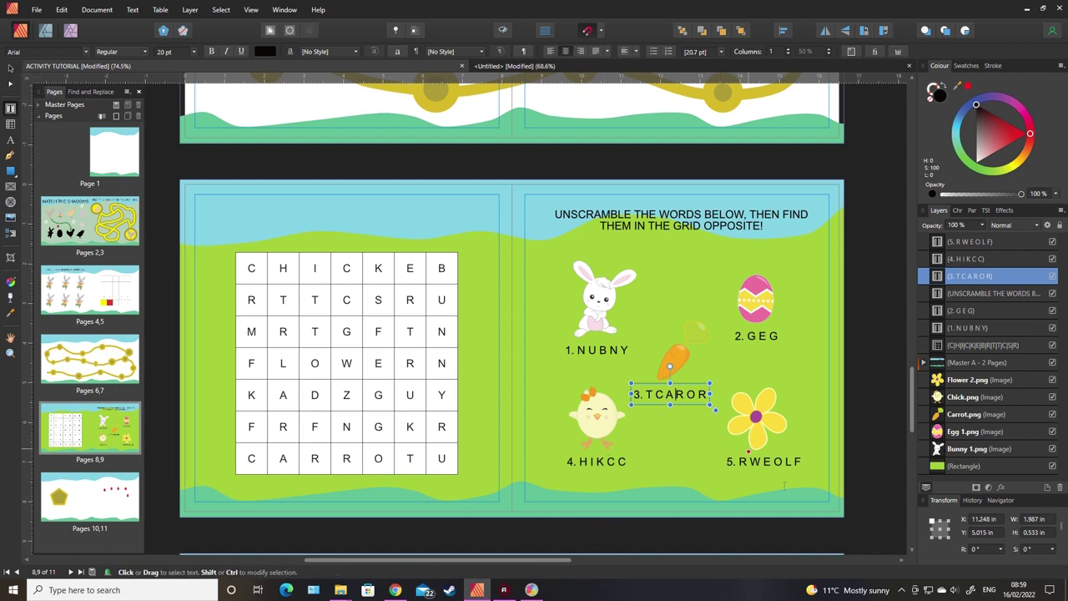
Step: Add a 10 pt answer key below the pictures: 1 BUNNY 2 EGG 3 CARROT 4 CHICK 5 FLOWER
left_click_drag(596, 492, 697, 502)
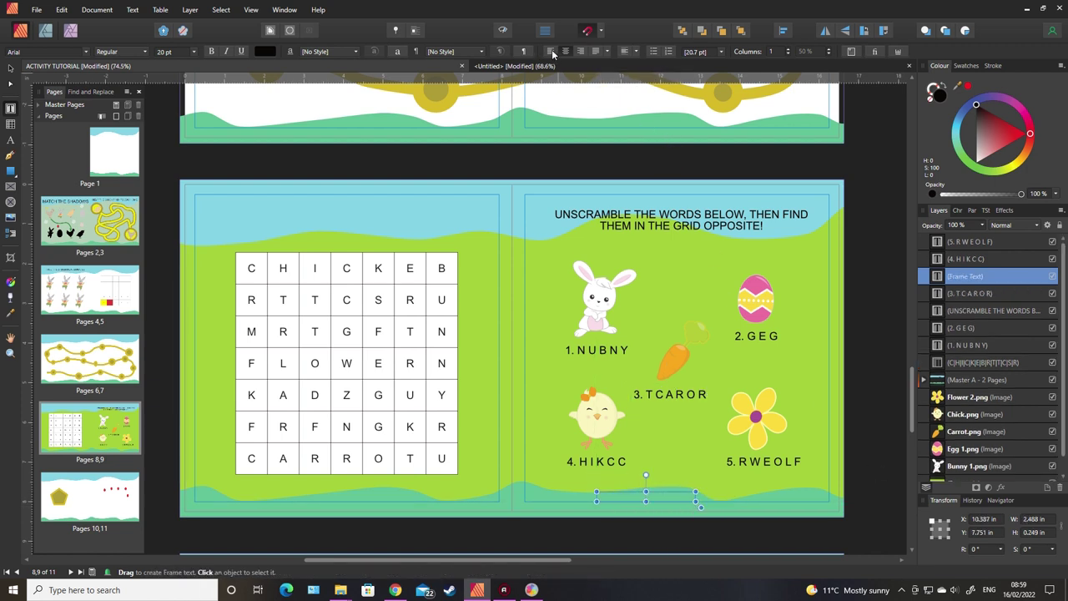
type("1.")
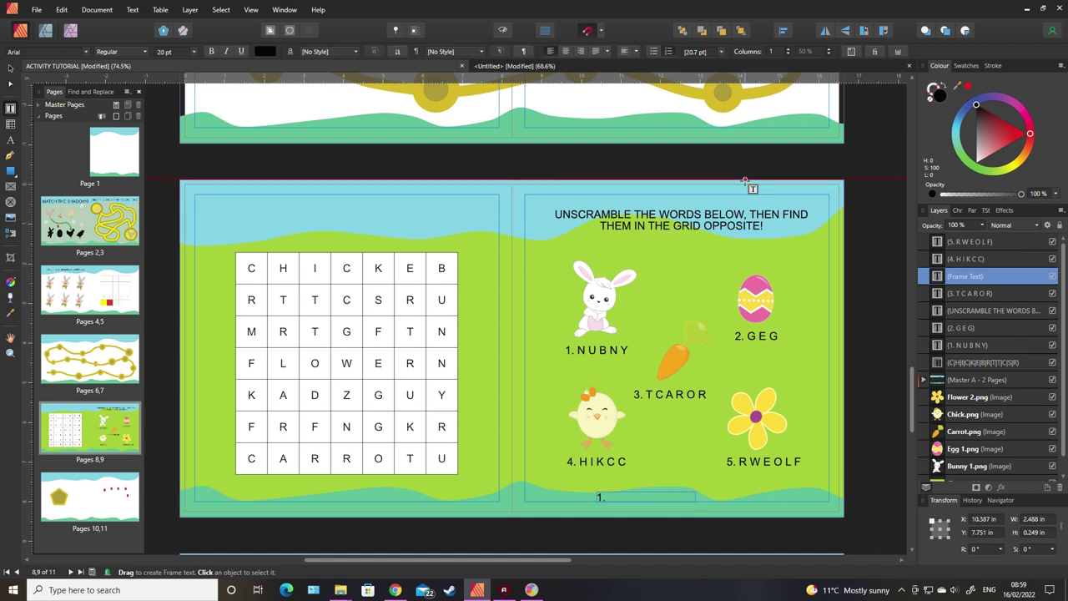
key("Escape")
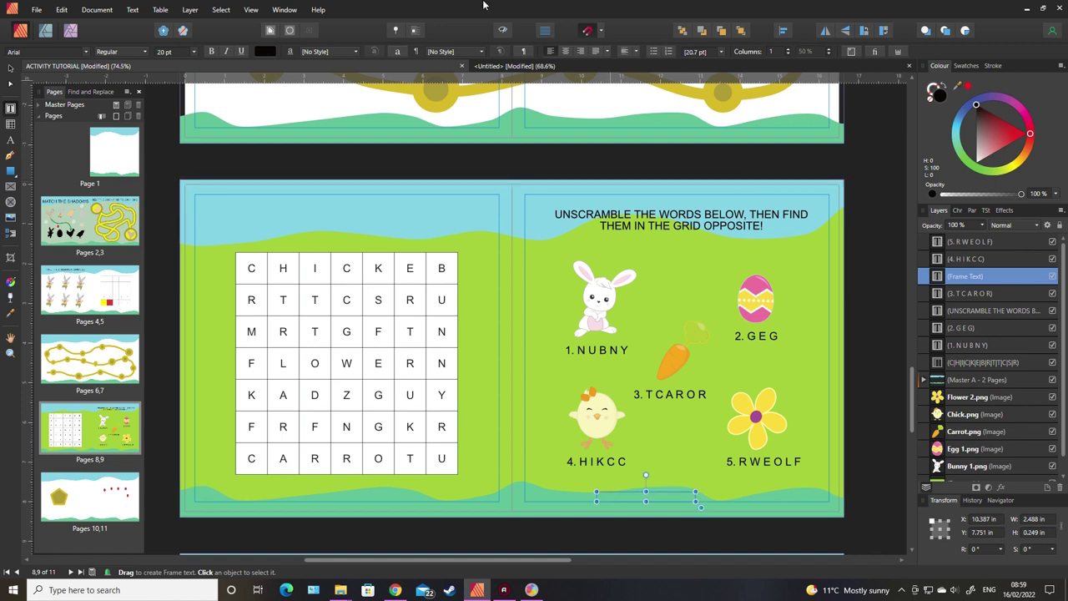
left_click(171, 52)
key("Return")
type("BUNNY 2 EGG 3 CARROT 4 CHICK")
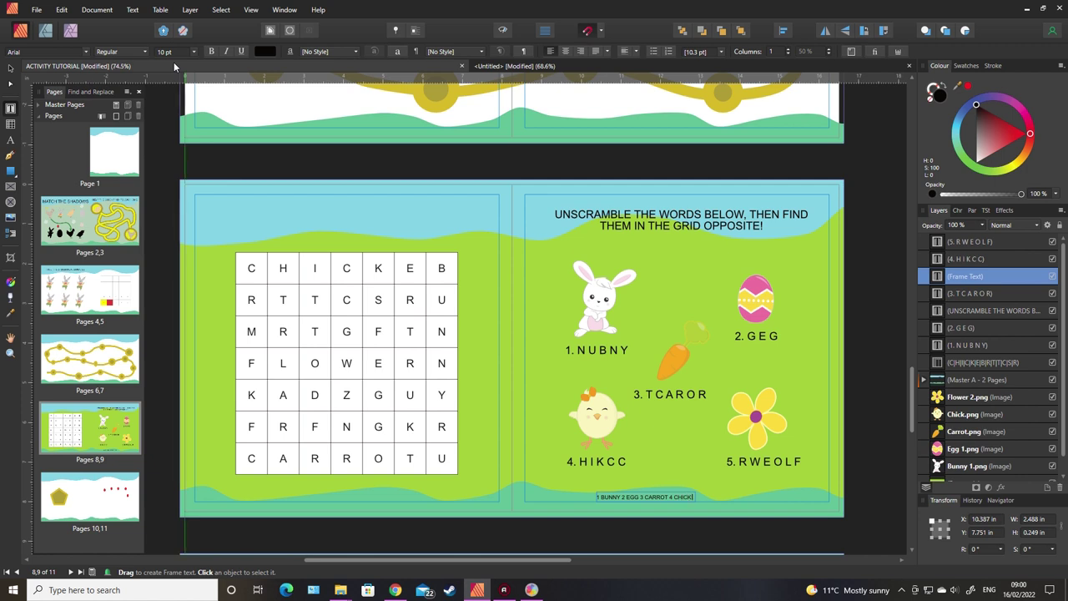
key("Return")
type("5 FLOWER")
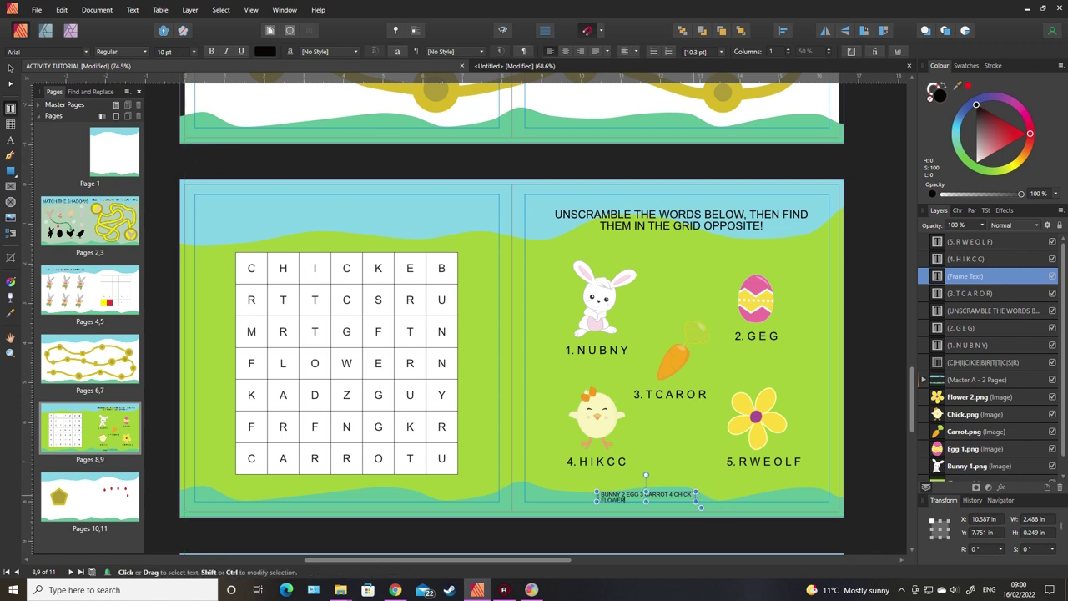
left_click_drag(696, 494, 728, 497)
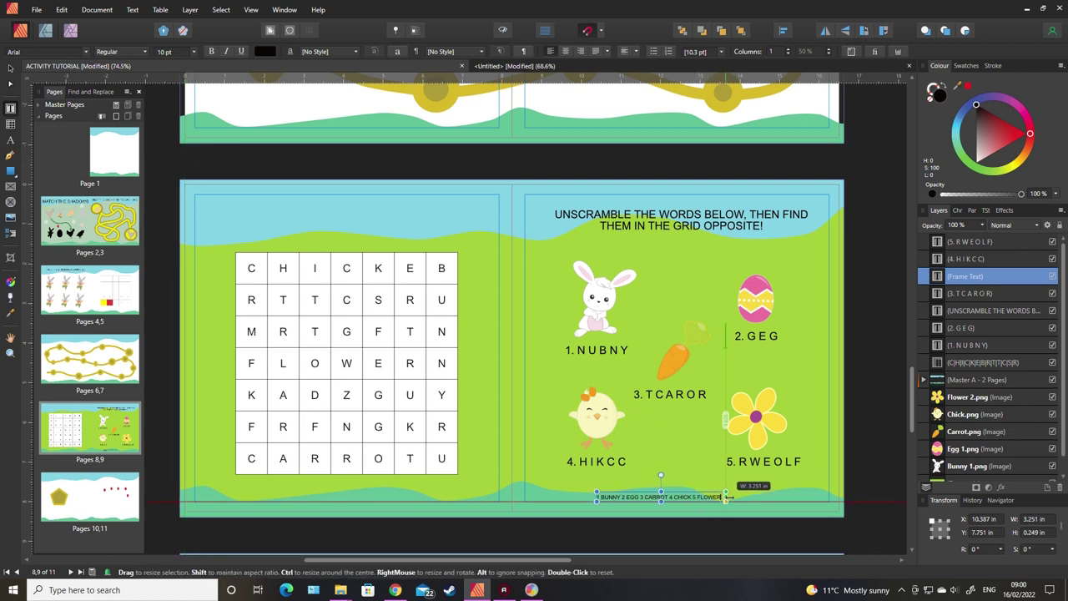
Step: Turn the answer line upside down and move it to the bottom right of page 9
left_click_drag(661, 475, 662, 526)
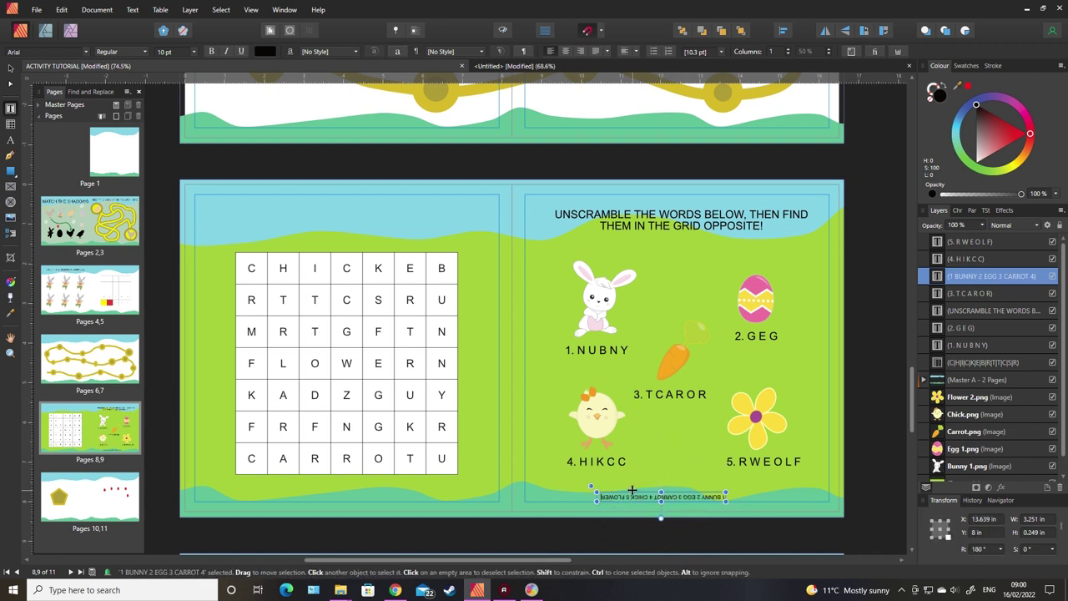
left_click_drag(632, 491, 727, 487)
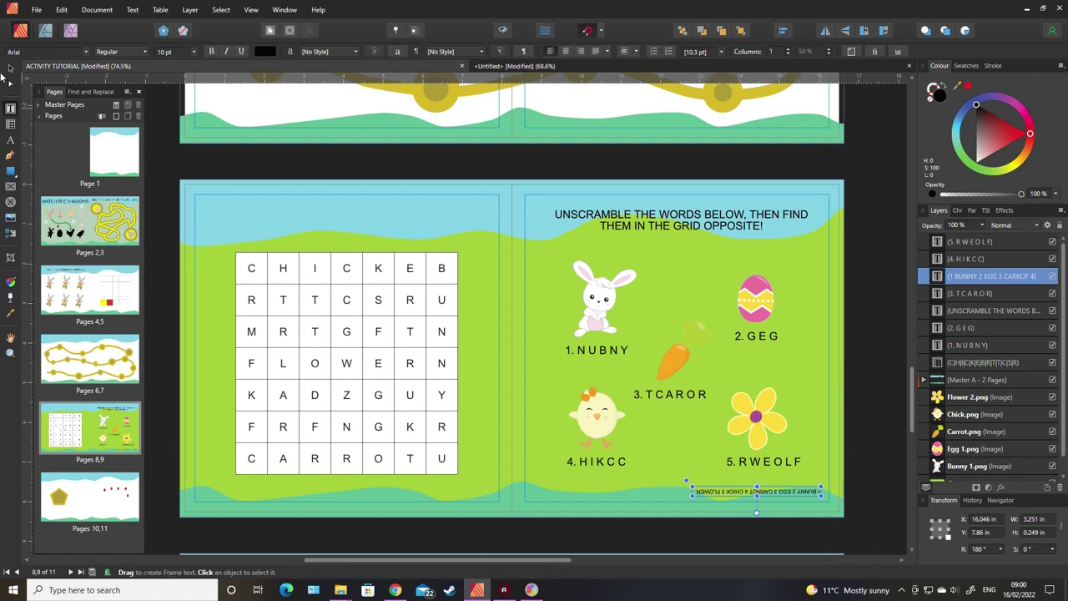
left_click(9, 67)
left_click(357, 165)
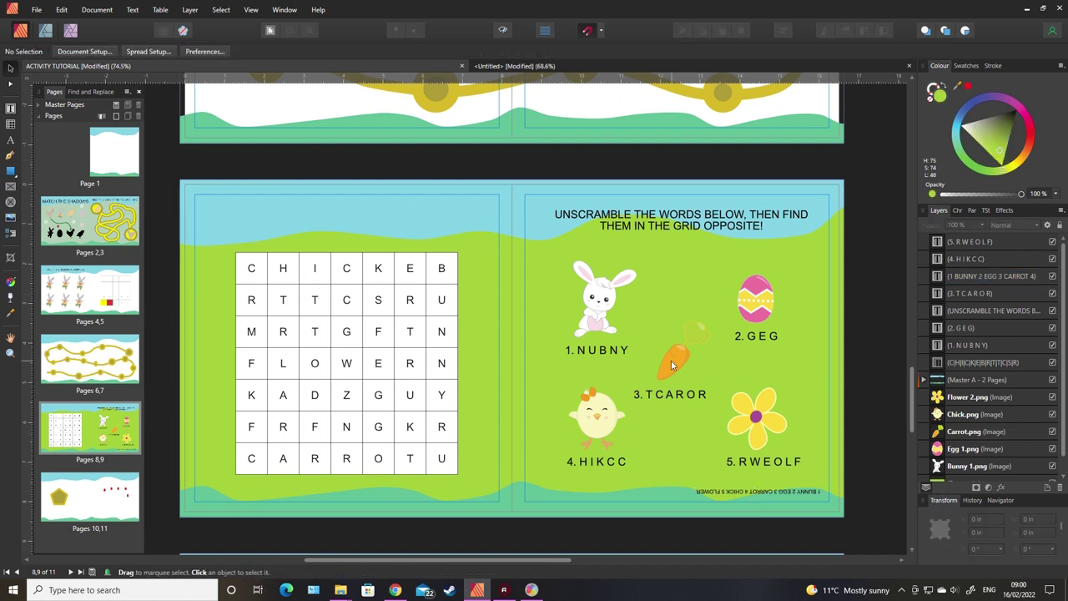
Step: Fine-tune the answer line's rotation to 180° with the rotation slider and check the result
left_click(772, 496)
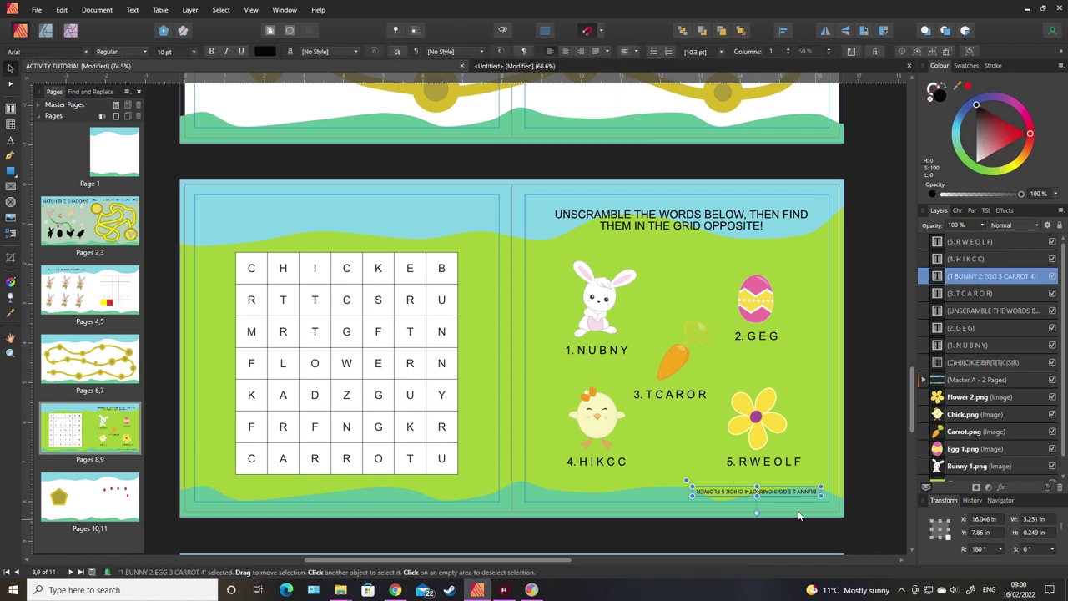
mouse_move(757, 513)
left_mouse_down()
mouse_move(769, 527)
mouse_move(766, 511)
left_mouse_up()
left_click(1001, 549)
left_click_drag(934, 566, 1006, 565)
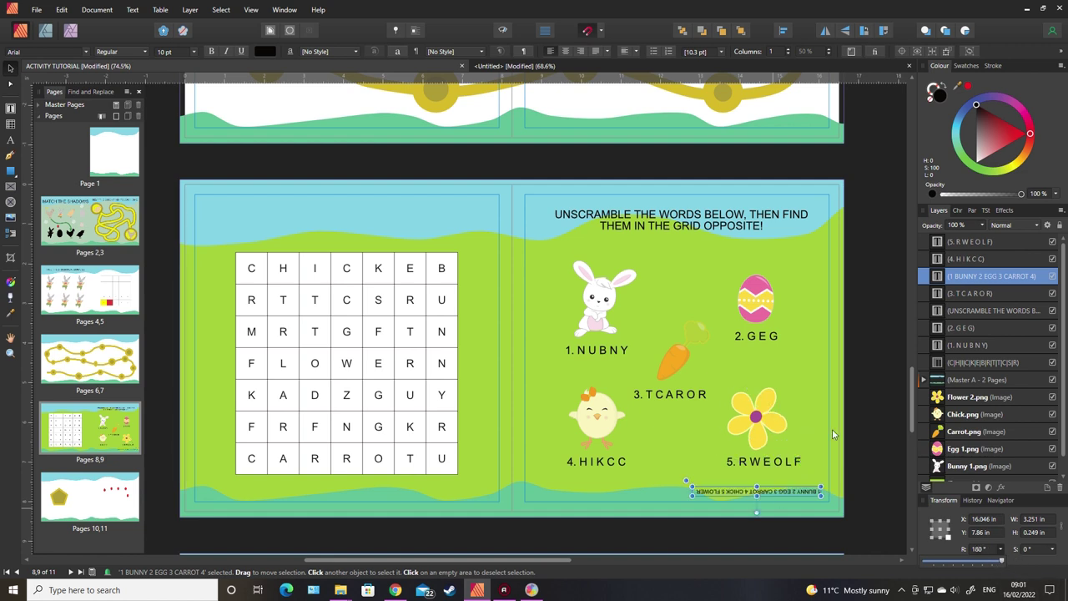
left_click(873, 430)
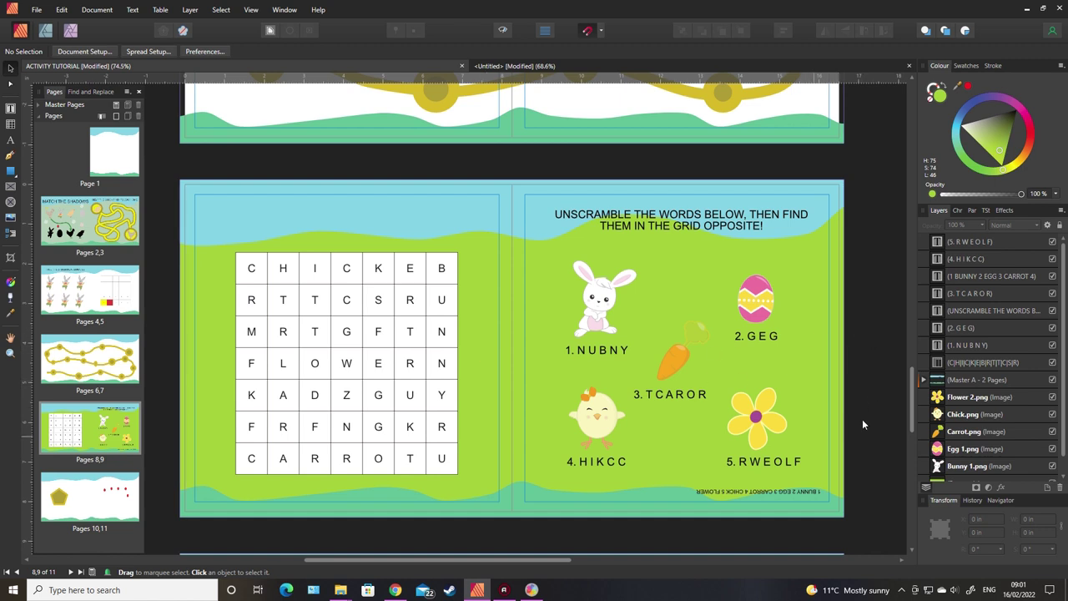
mouse_move(913, 395)
left_mouse_down()
mouse_move(915, 431)
mouse_move(915, 415)
left_mouse_up()
right_click(92, 440)
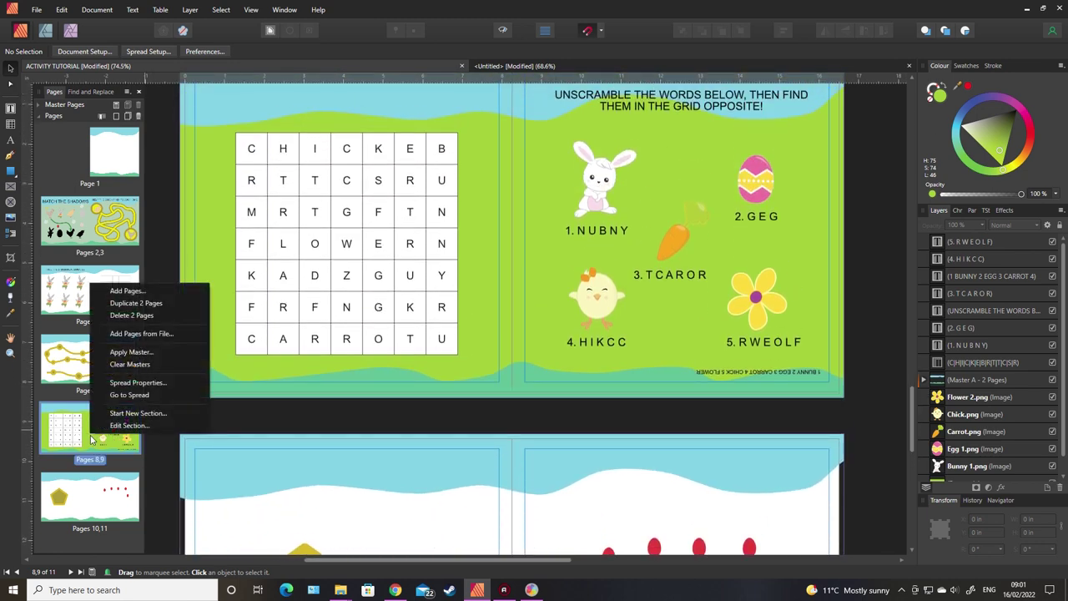
left_click(119, 292)
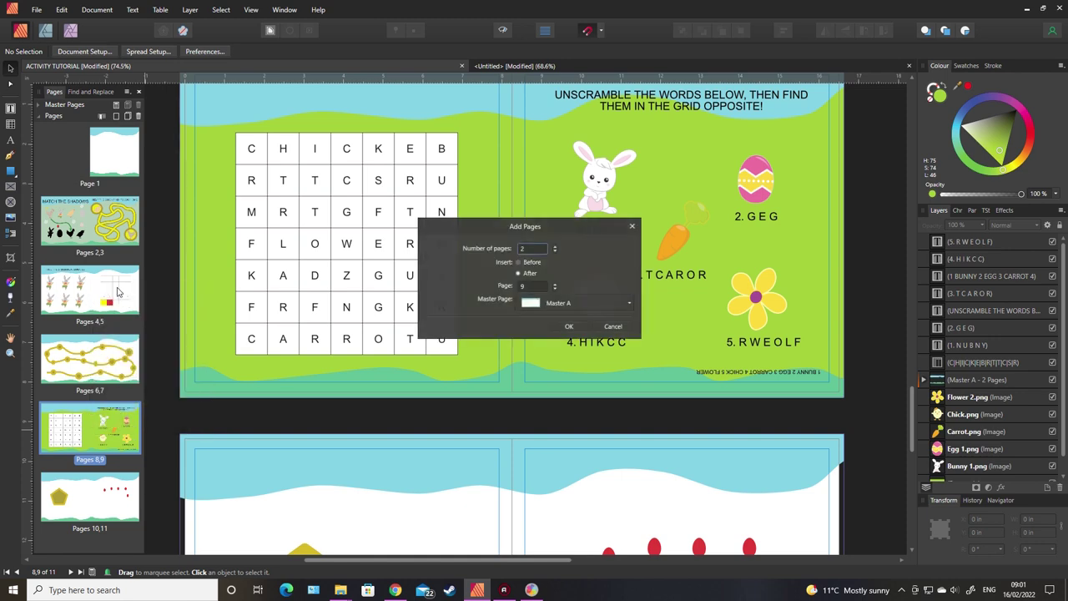
left_click(567, 327)
left_click_drag(911, 422, 912, 377)
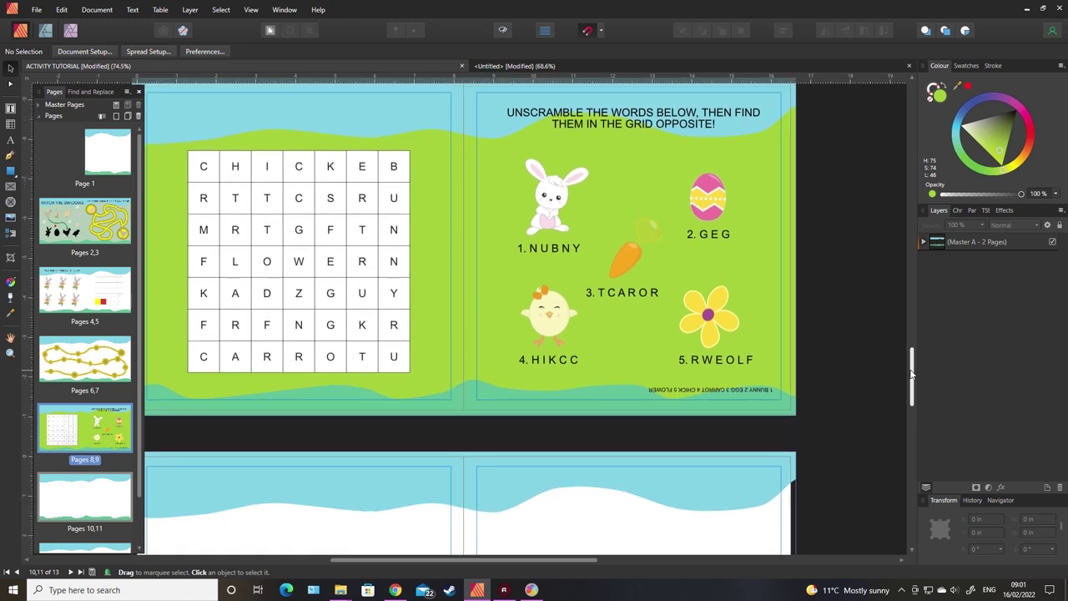
left_click_drag(520, 561, 466, 562)
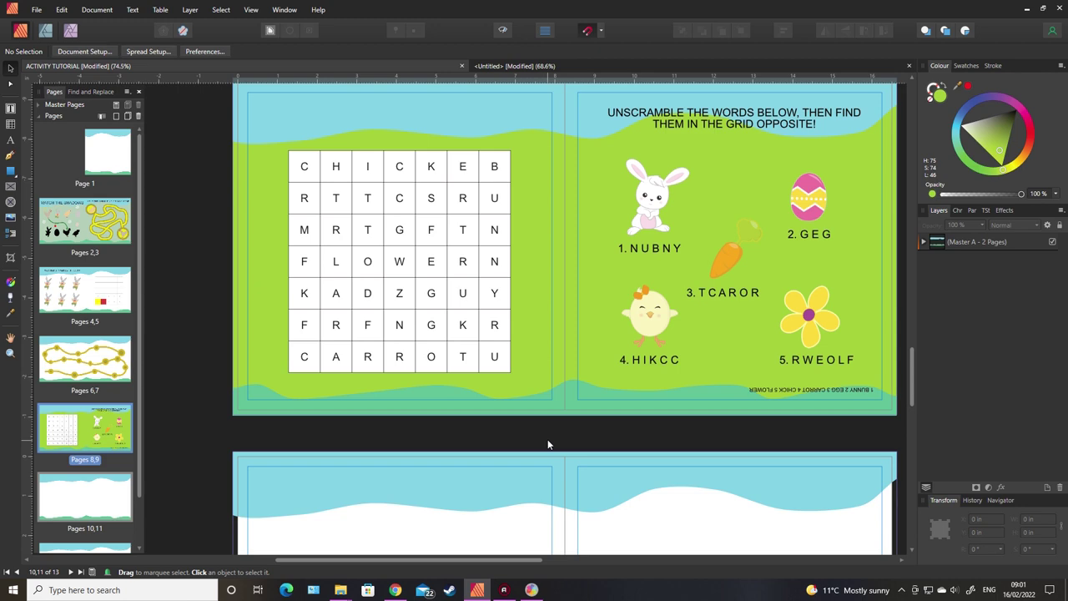
Step: Scroll through the document down to the pages 10–11 spread
left_click_drag(913, 364, 909, 413)
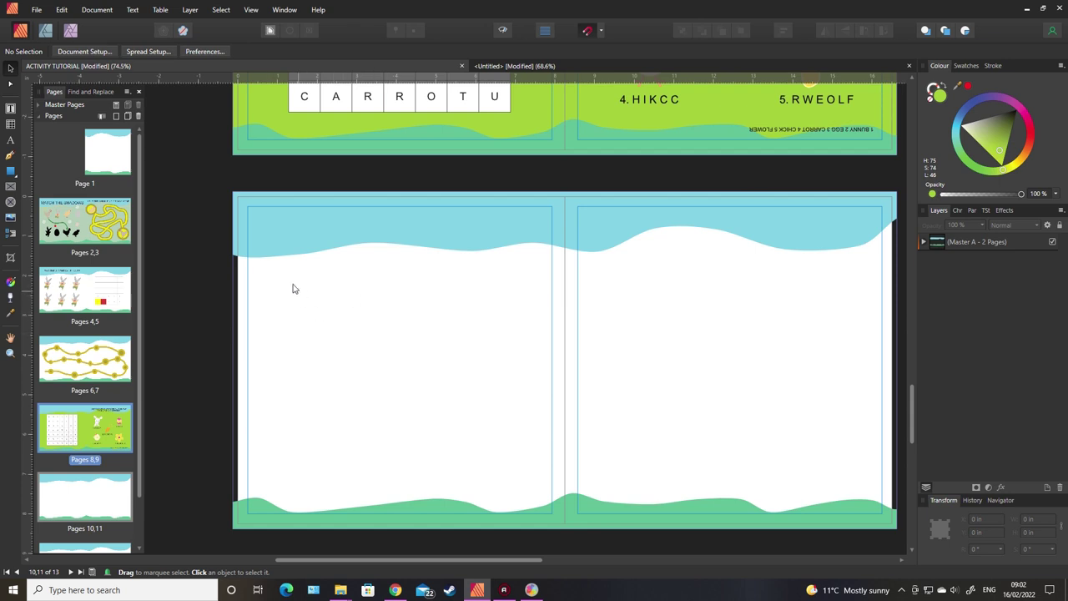
scroll(420, 296, "up", 5)
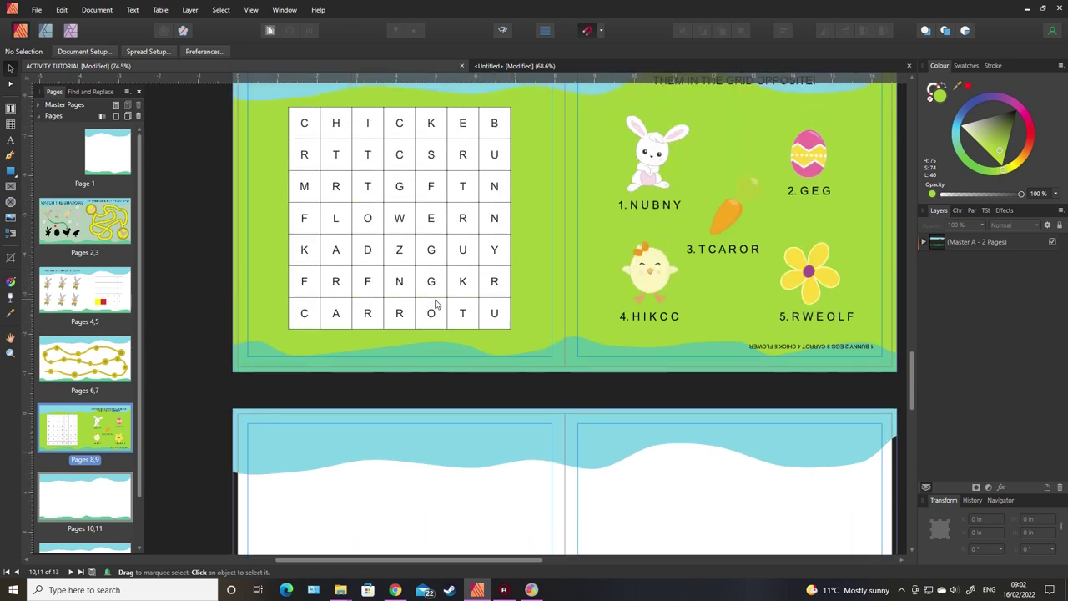
scroll(435, 299, "up", 1)
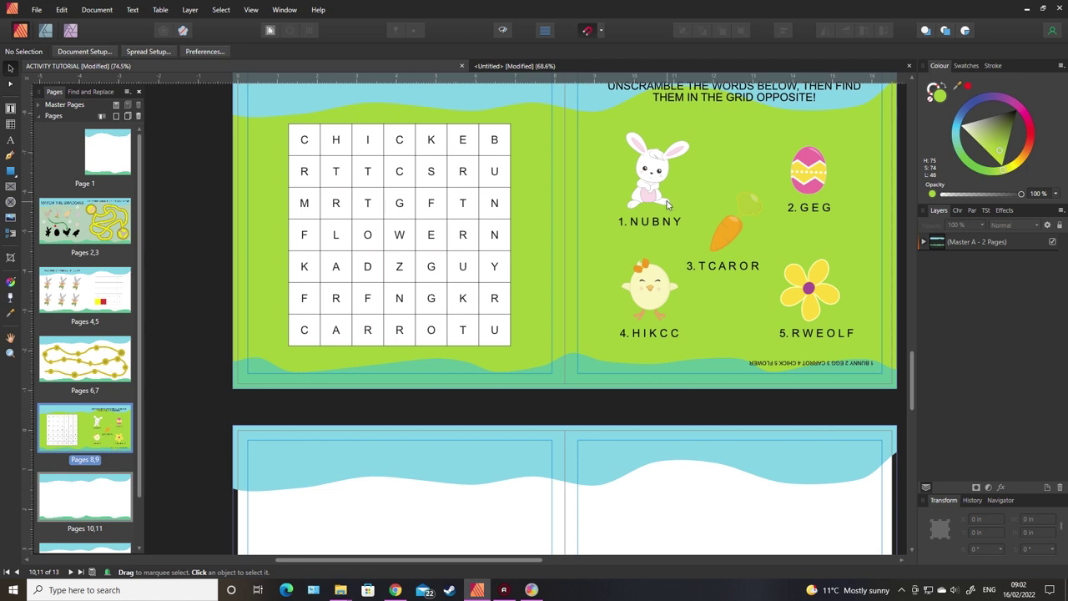
scroll(548, 412, "down", 3)
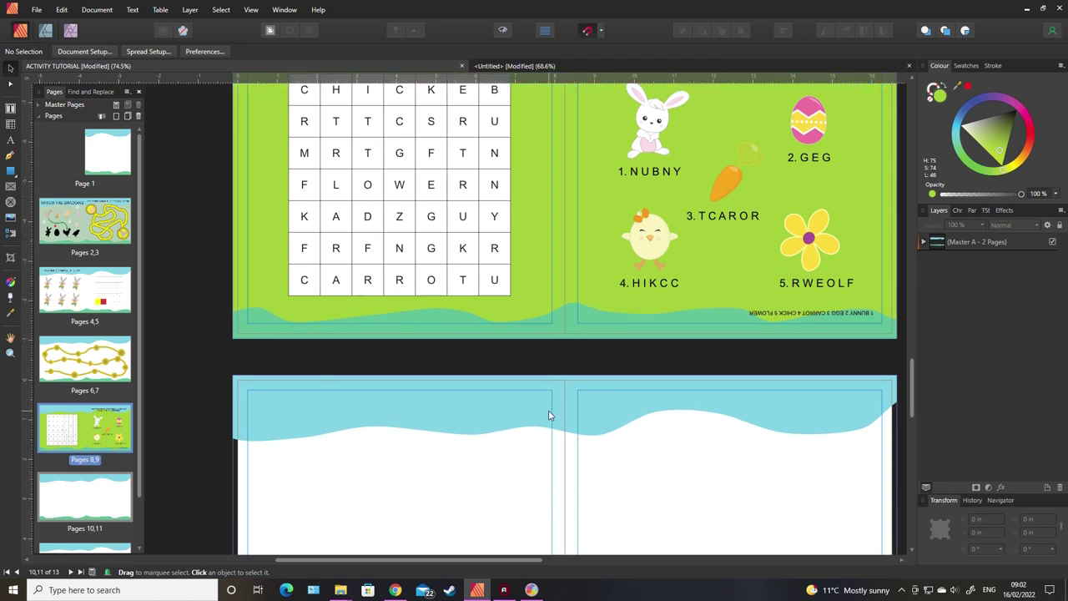
scroll(548, 415, "down", 2)
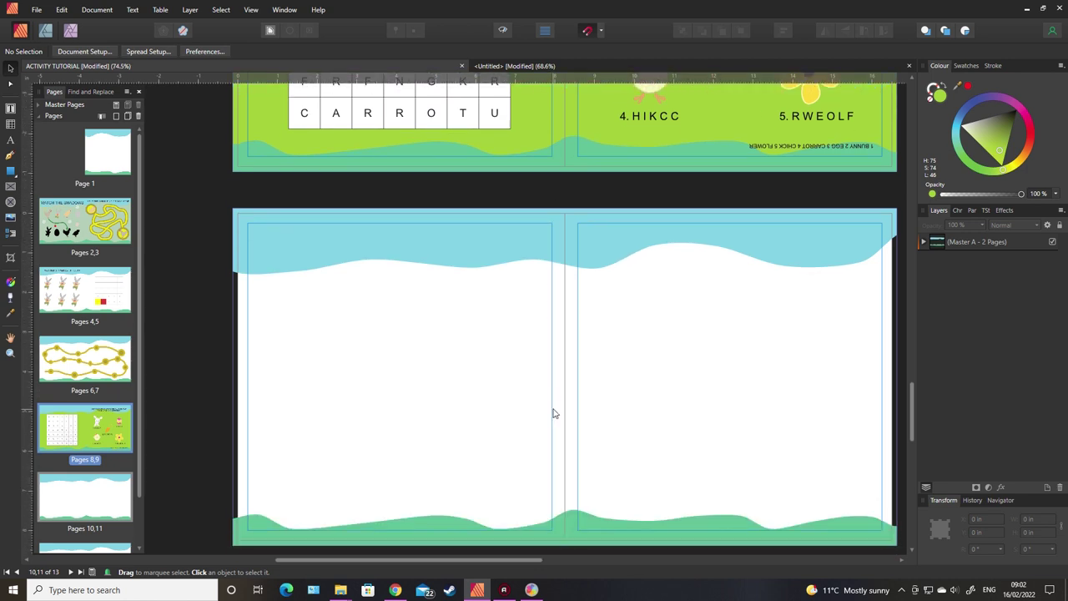
scroll(542, 391, "down", 1)
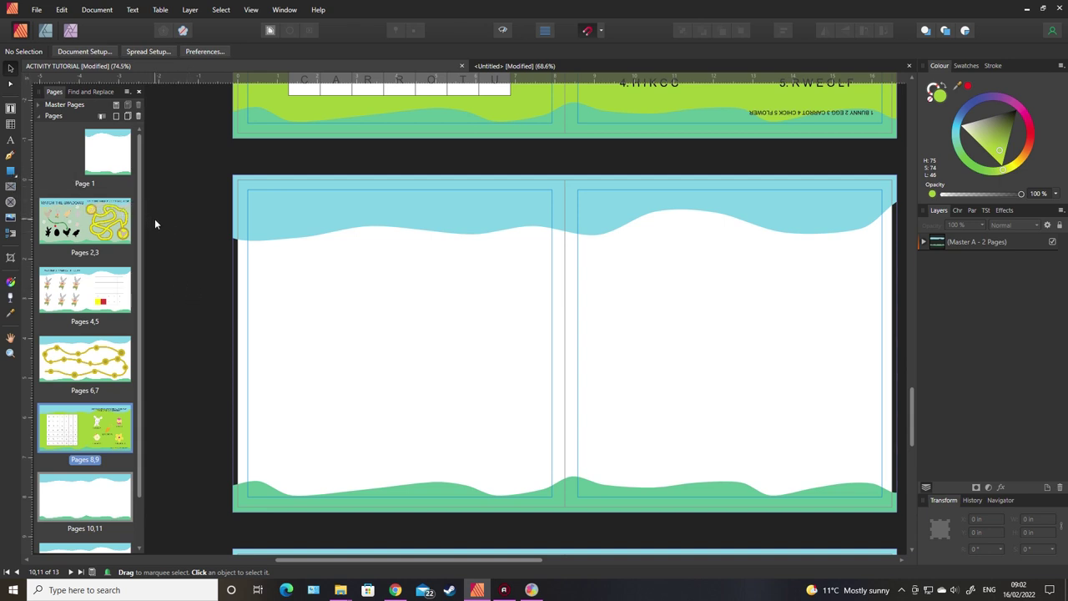
scroll(460, 282, "up", 2)
scroll(460, 283, "up", 4)
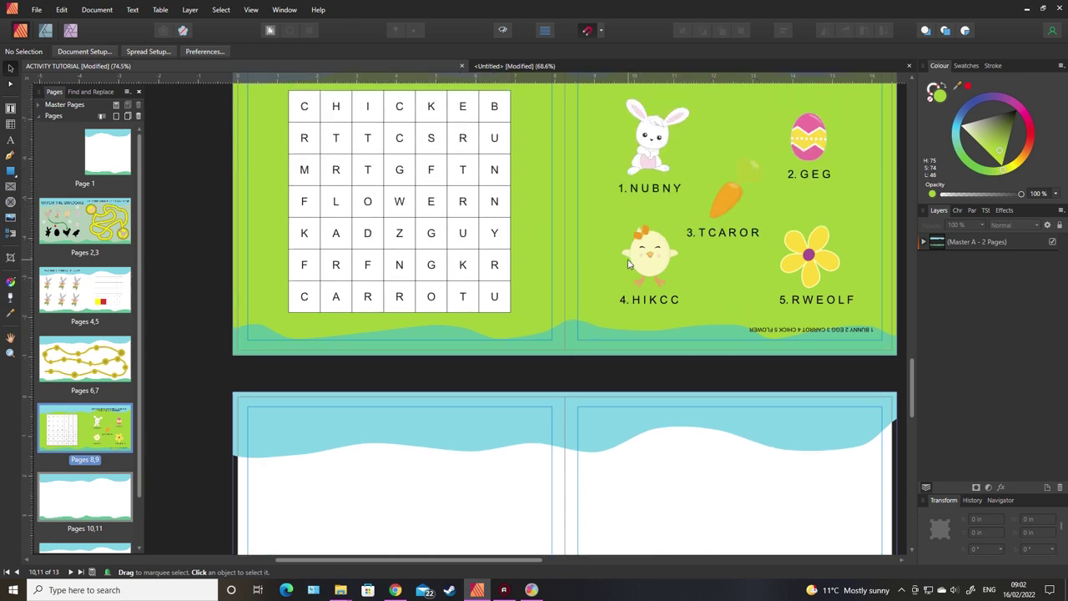
scroll(628, 260, "down", 5)
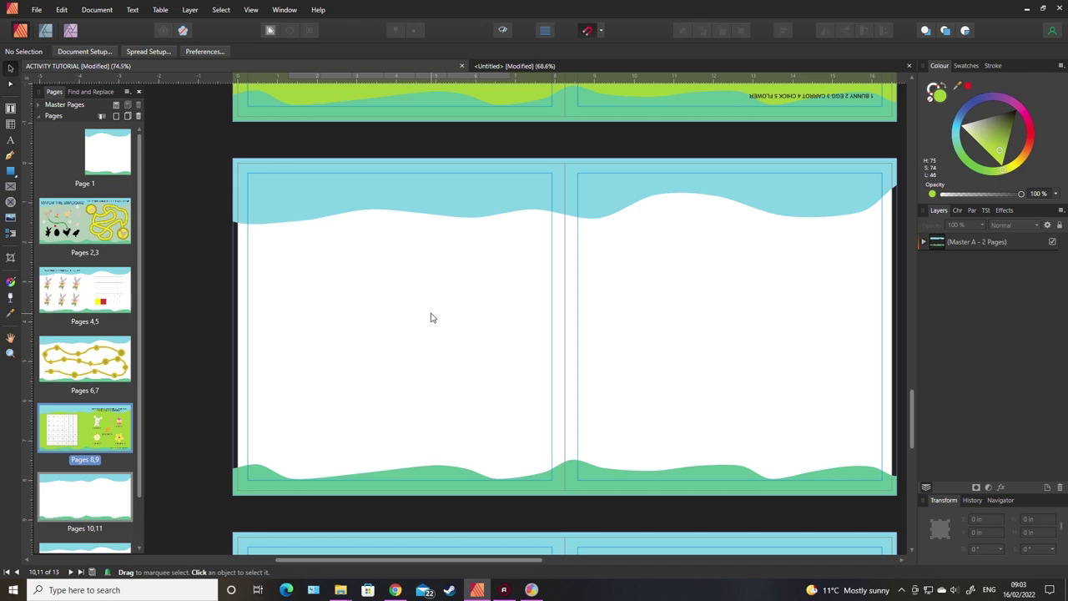
scroll(695, 209, "up", 3)
scroll(693, 215, "down", 2)
scroll(693, 219, "down", 2)
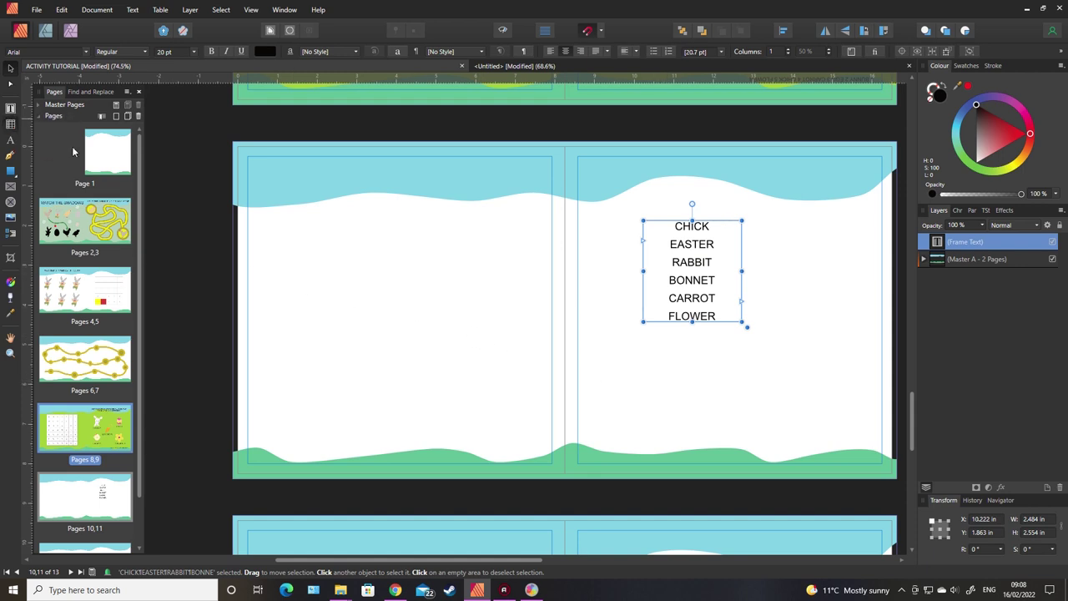
Step: Draw a small table on the left page with 0.6 in cells filled white
left_click(11, 125)
left_click_drag(277, 193, 299, 215)
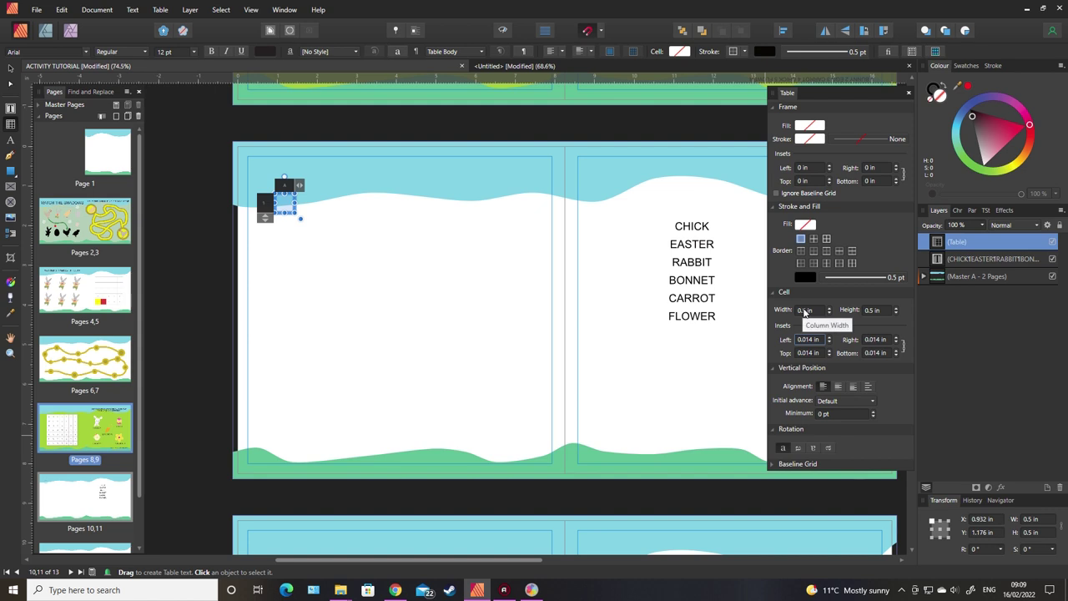
left_click(805, 311)
key("BackSpace")
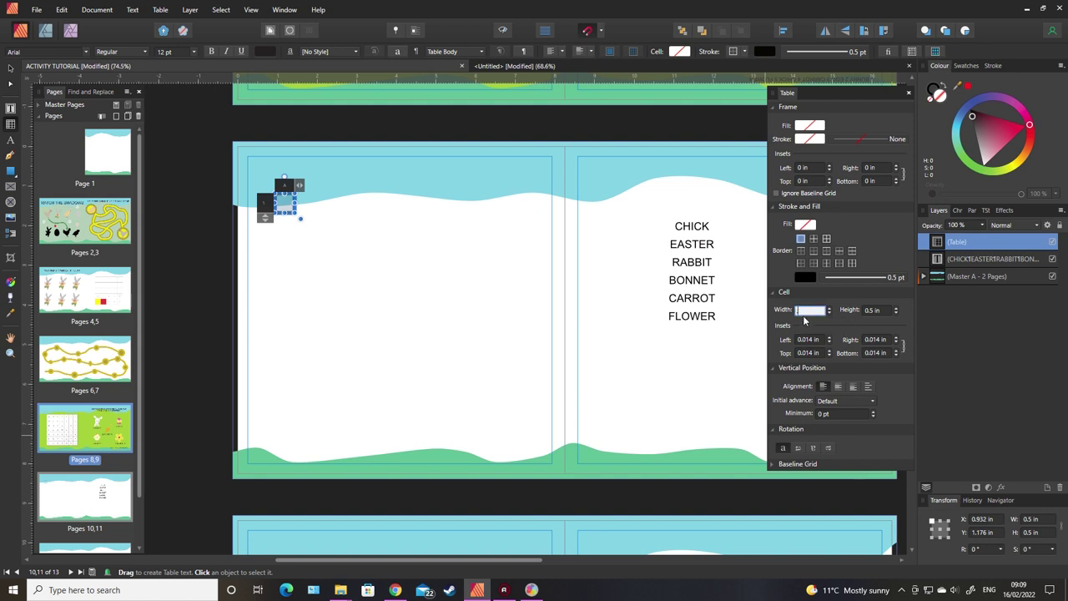
type(".6")
key("Tab")
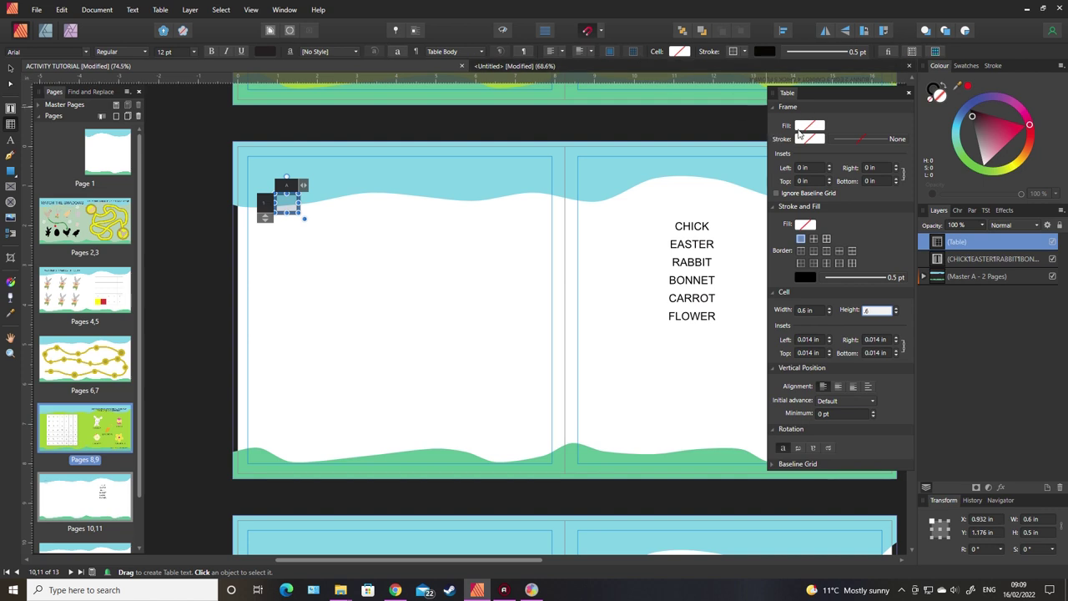
left_click(805, 223)
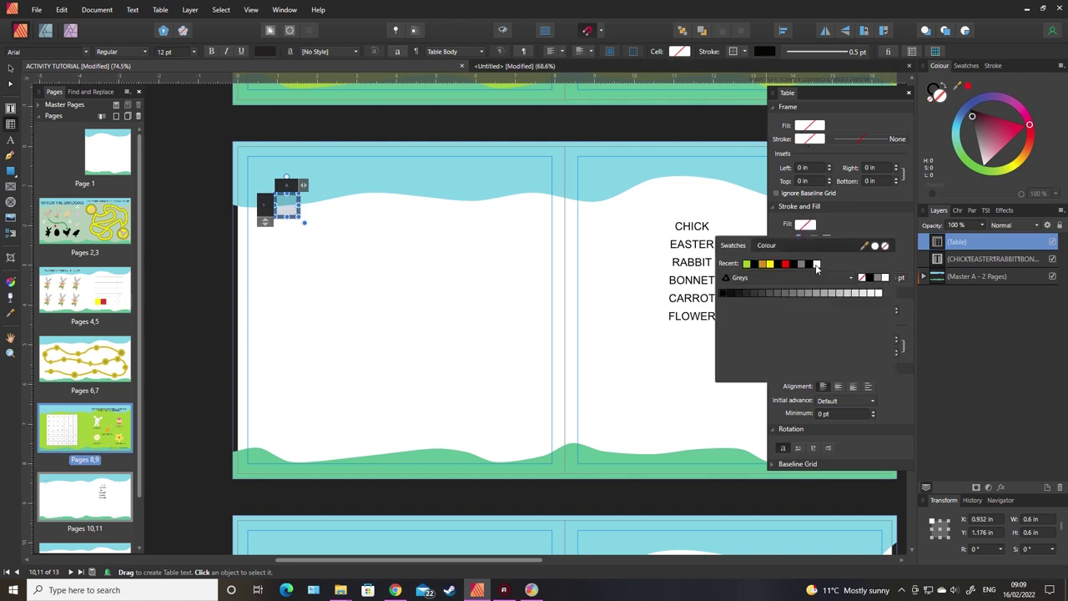
left_click(817, 264)
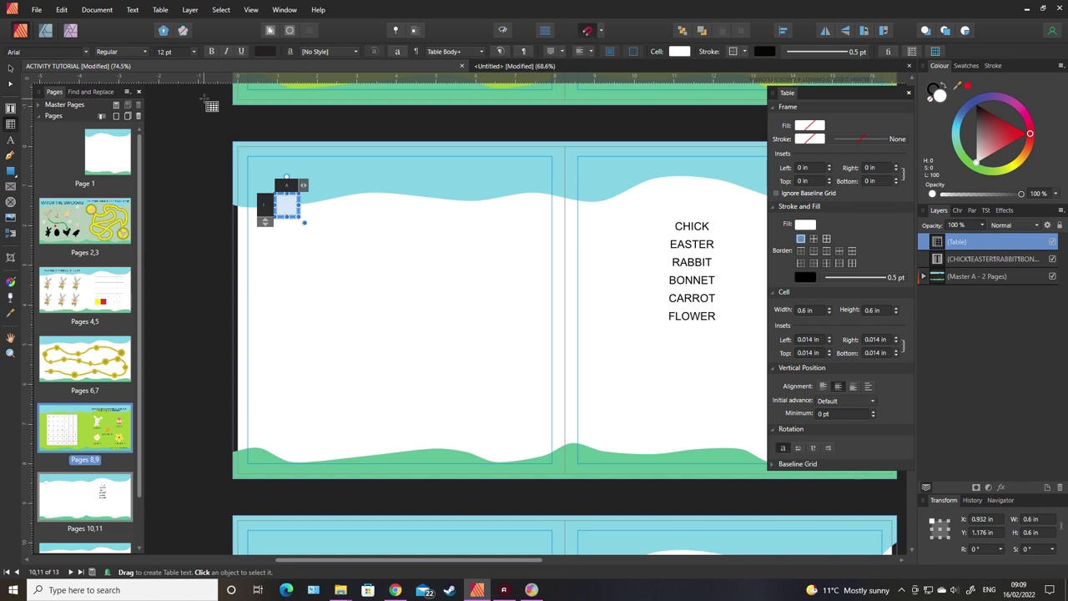
Step: Set the table cell's text size to 20 pt and finish editing the cell
left_click(162, 51)
type("30")
key("Return")
left_click(285, 203)
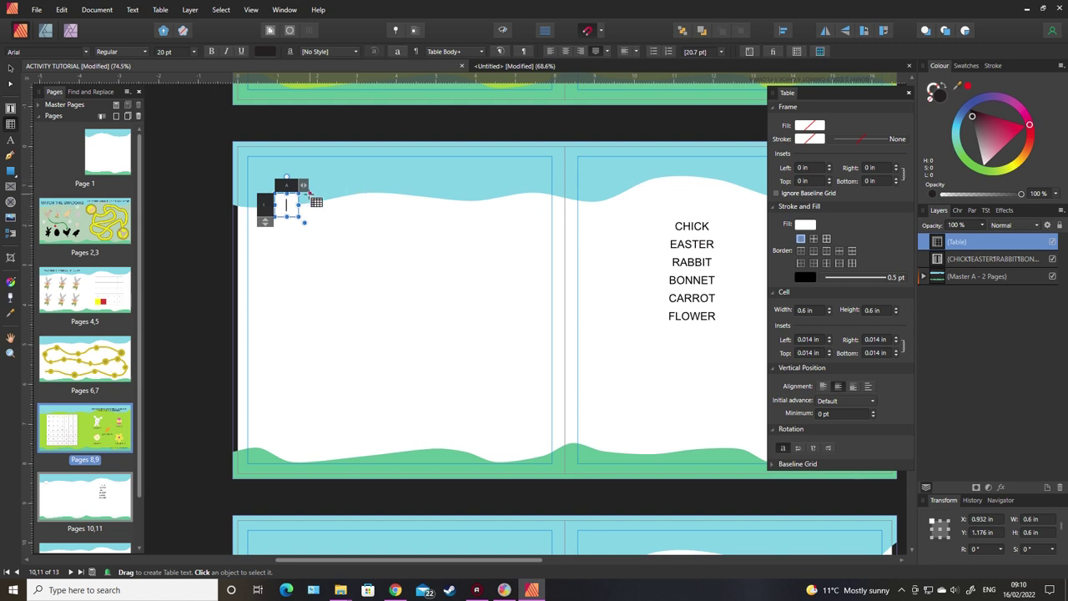
key("ctrl+z")
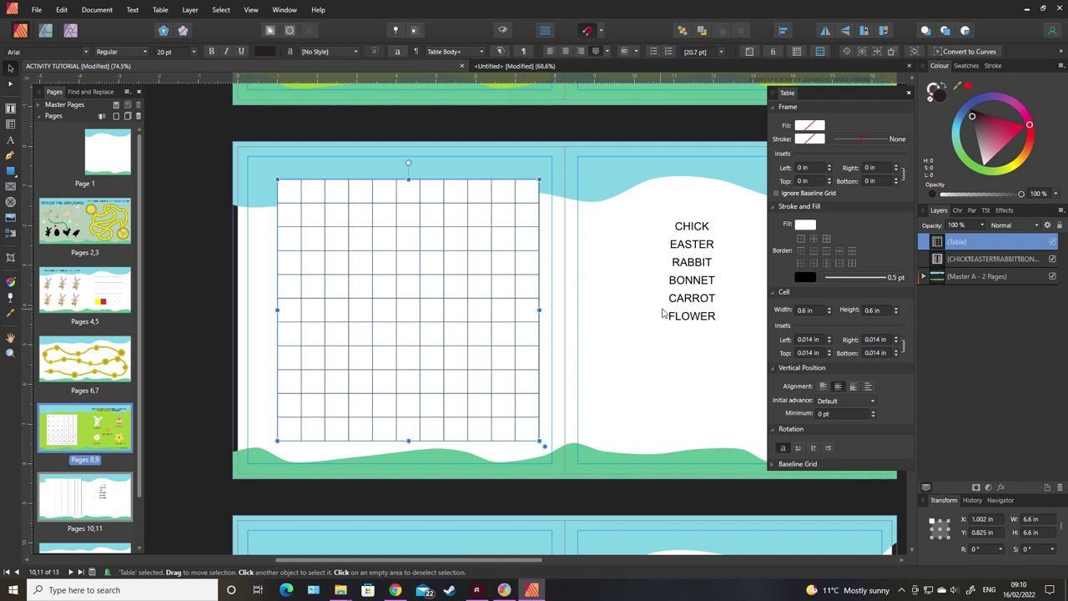
Step: Close the Table panel and deselect the filled crossword grid
left_click(909, 93)
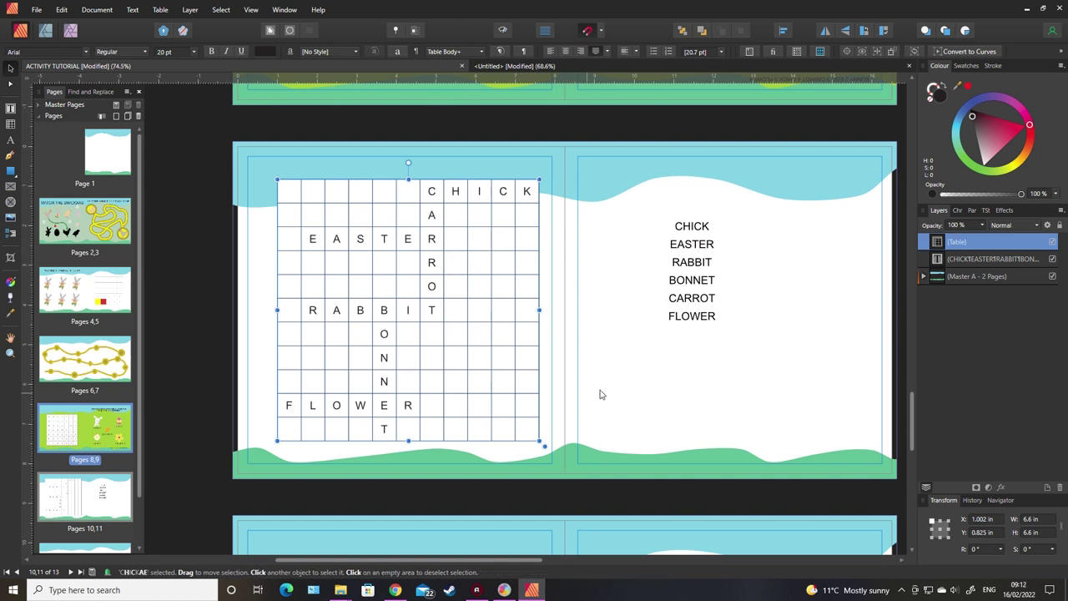
left_click(603, 390)
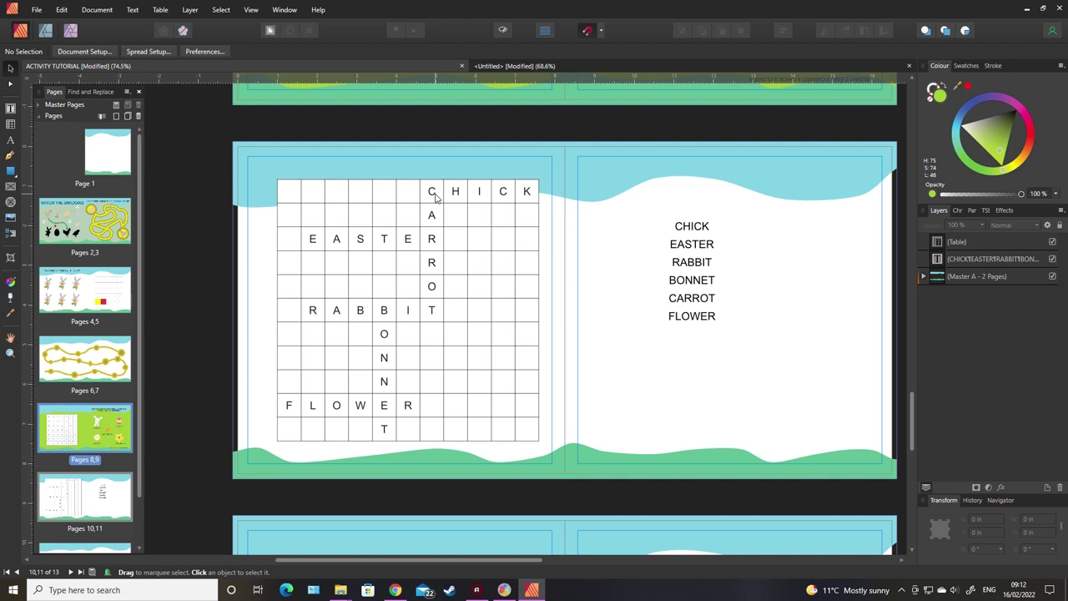
Step: Fill the empty cells A1–F2 and H2–K6 black
double_click(294, 192)
left_click_drag(292, 196, 417, 213)
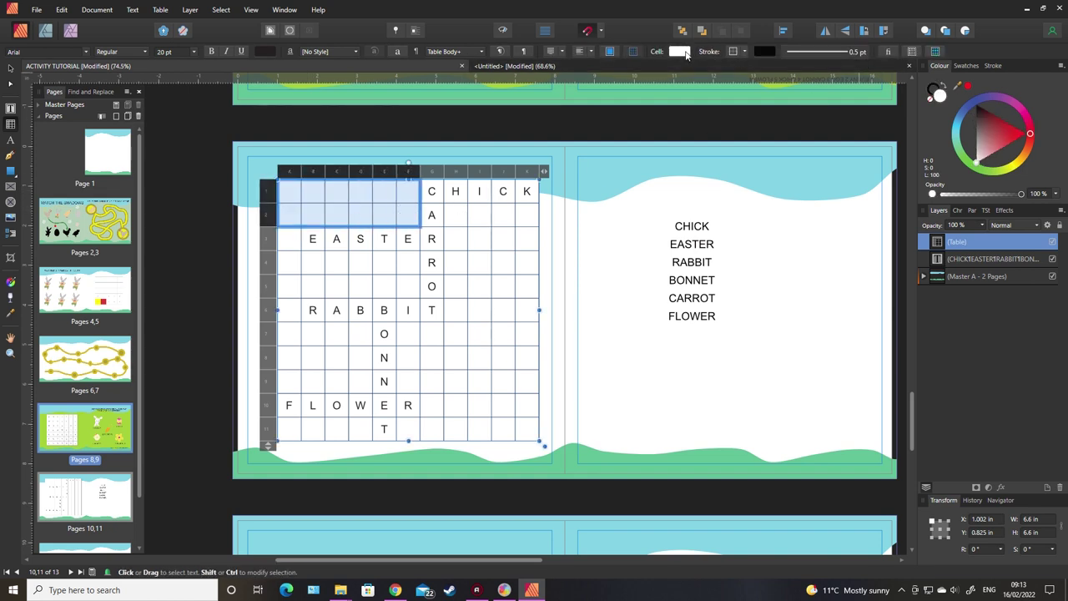
left_click(680, 52)
left_click_drag(672, 129, 664, 115)
left_click(455, 215)
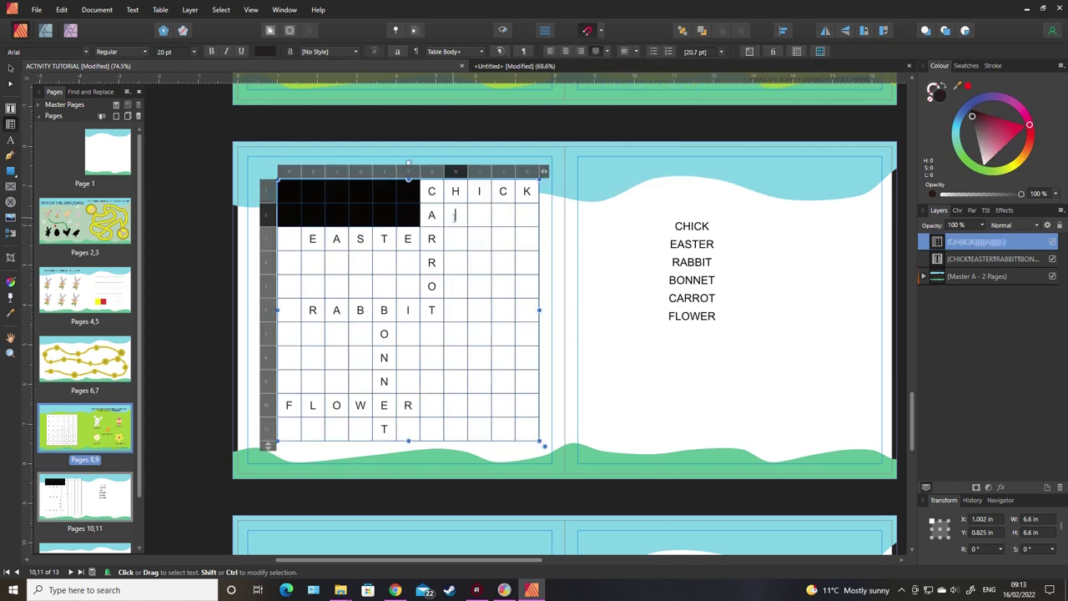
left_click_drag(455, 215, 527, 308)
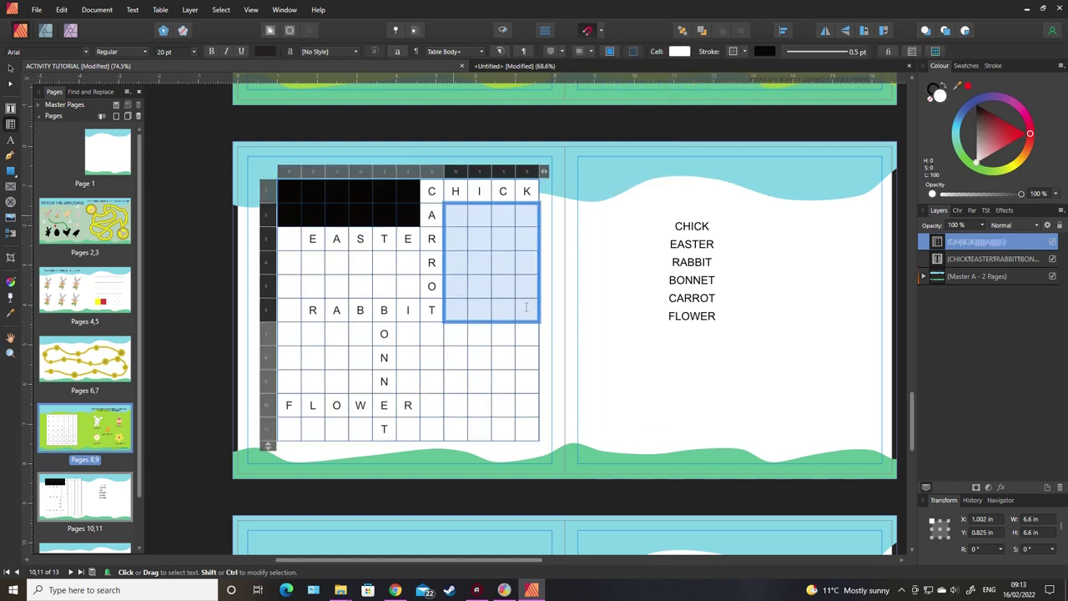
left_click(680, 52)
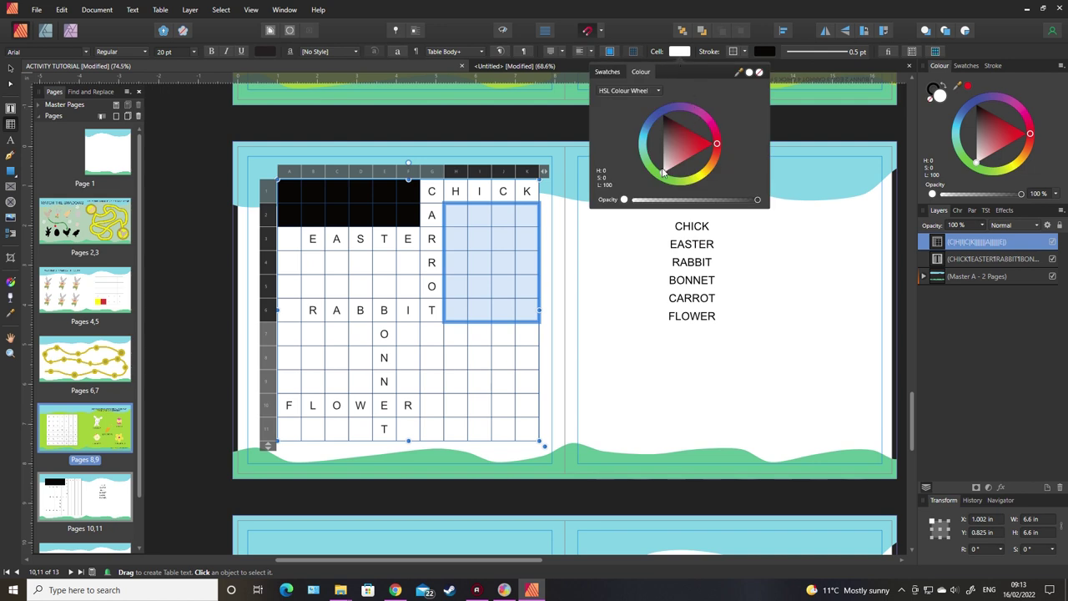
left_click_drag(668, 164, 658, 111)
Step: Fill the empty cells G7–K9, F11–K11 and A11–D11 black
left_click_drag(427, 333, 520, 380)
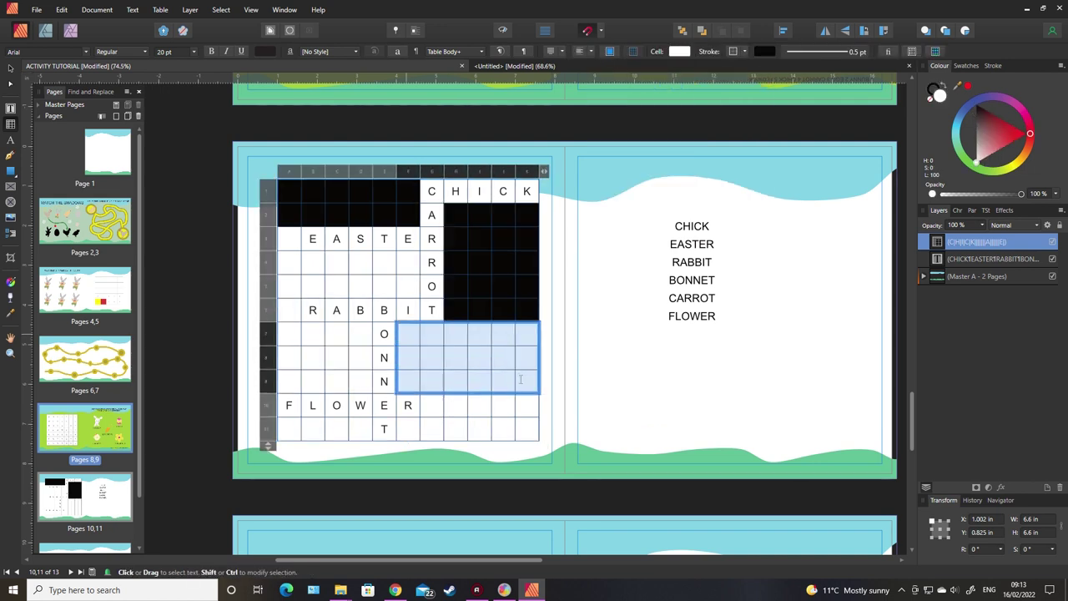
left_click(680, 51)
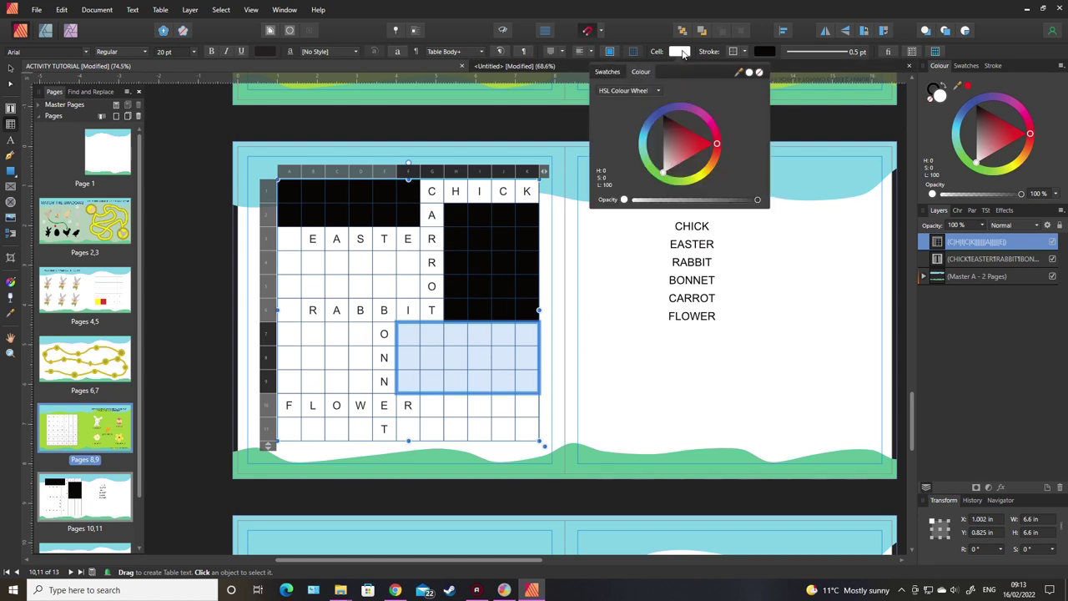
left_click_drag(668, 176, 663, 114)
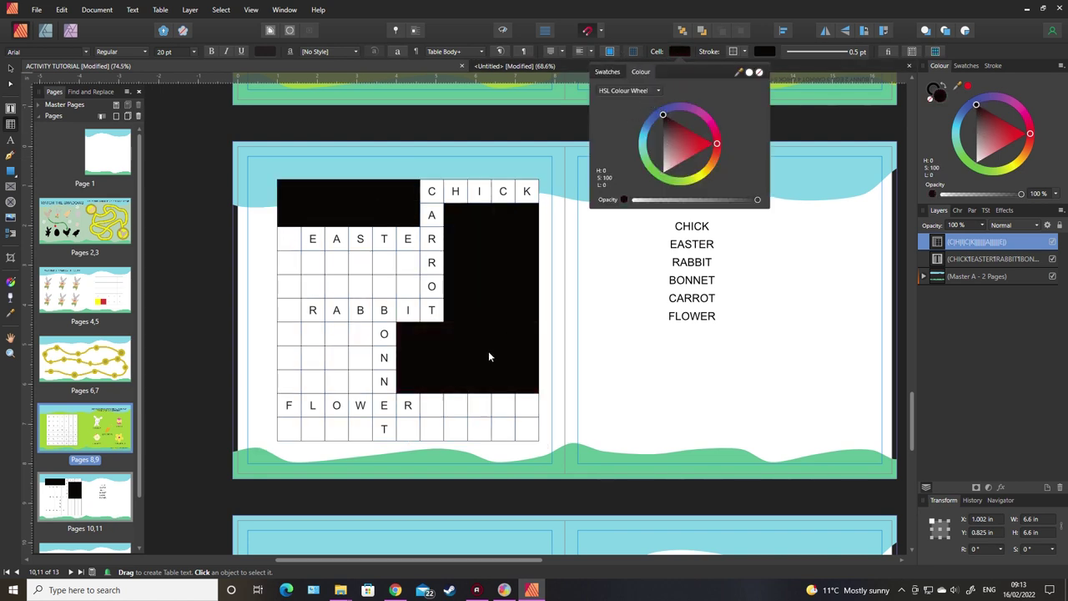
left_click(417, 429)
left_click_drag(413, 429, 534, 429)
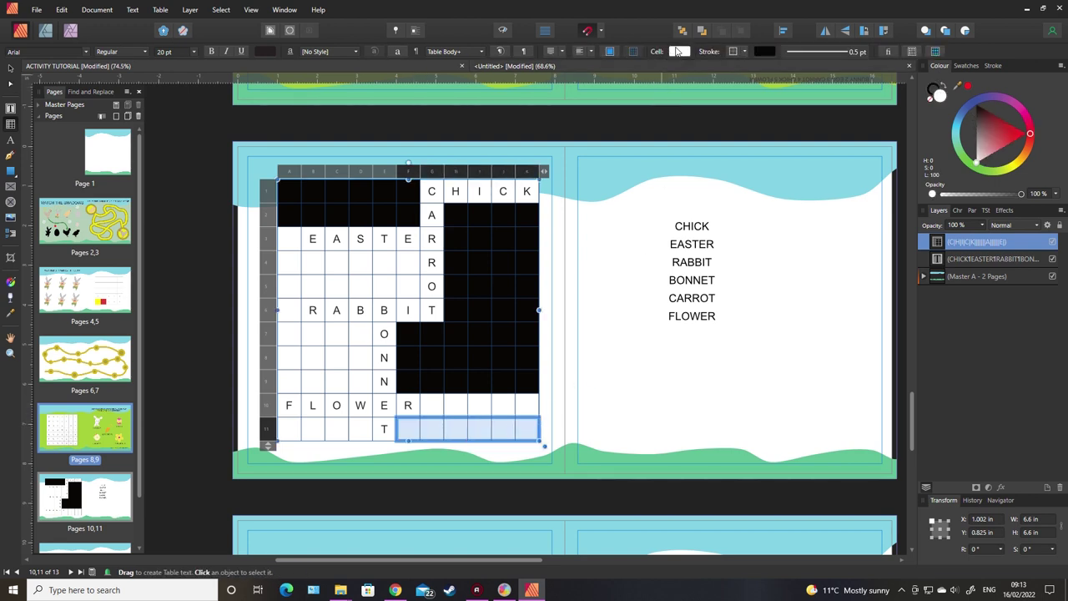
left_click(679, 52)
left_click_drag(686, 139, 668, 117)
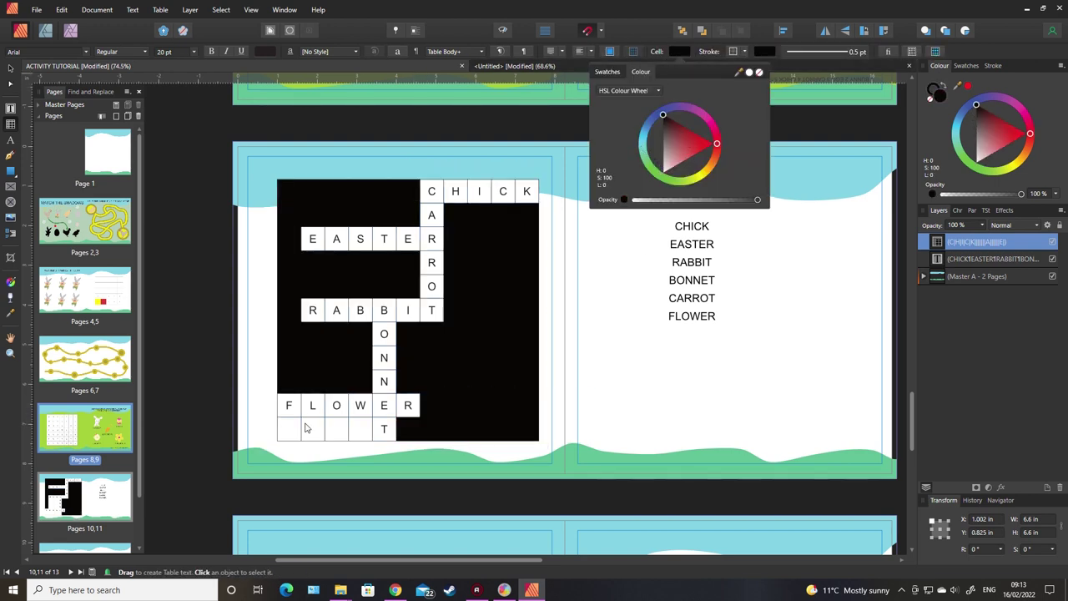
left_click(288, 430)
left_click_drag(288, 429, 367, 429)
left_click(676, 51)
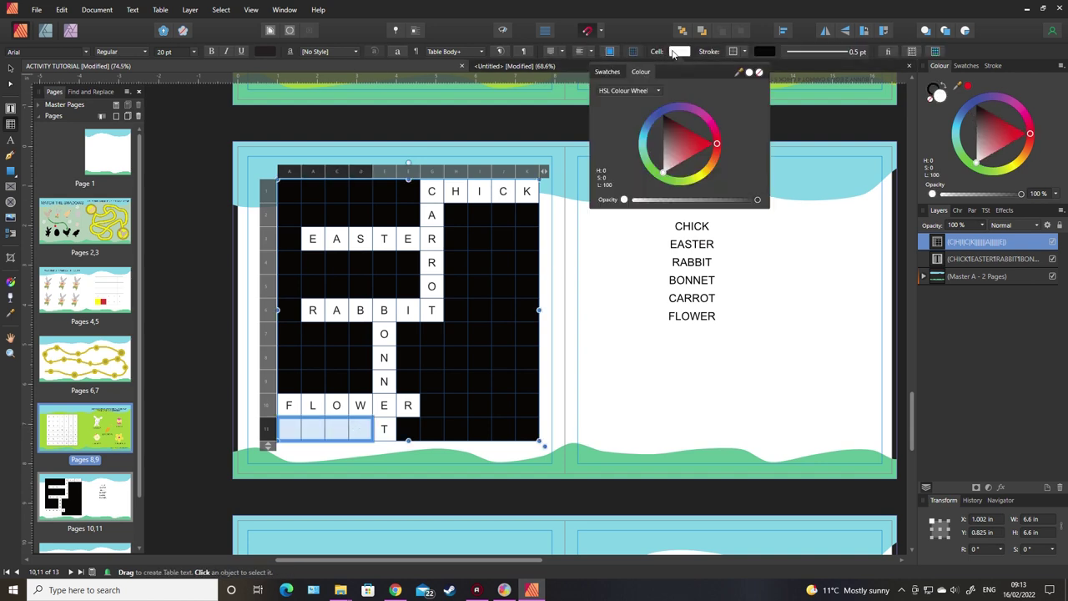
left_click_drag(675, 136, 662, 112)
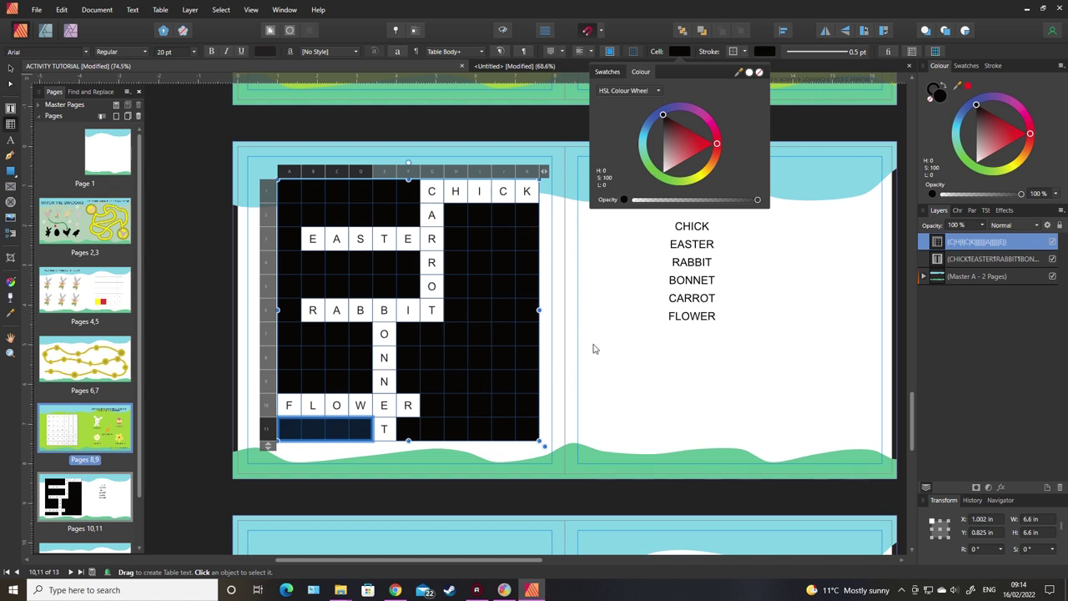
Step: Deselect the table to review the grid, then undo the black fill
left_click(603, 278)
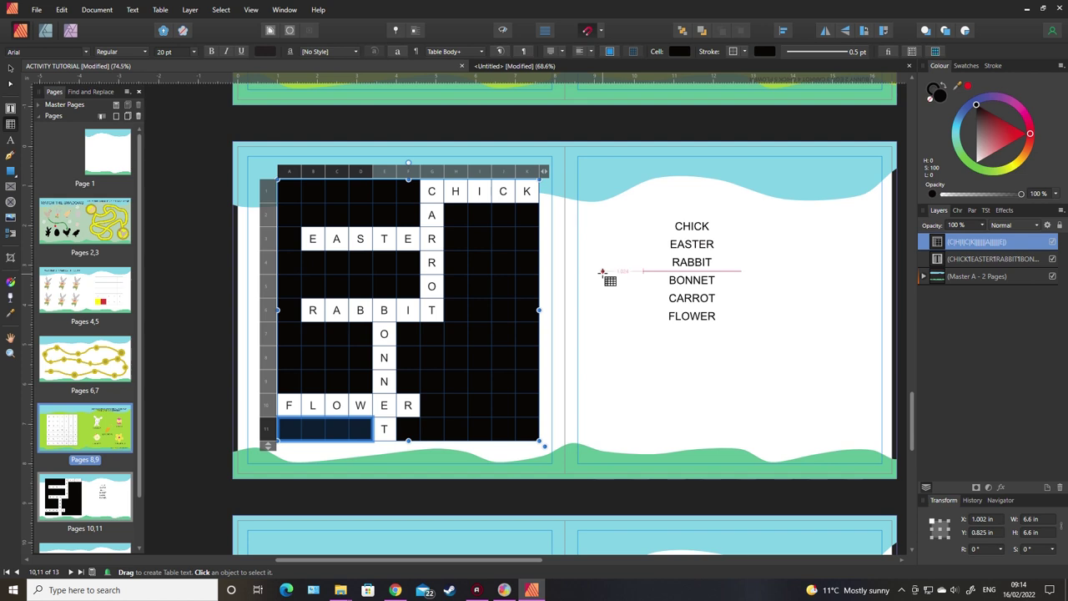
left_click(10, 67)
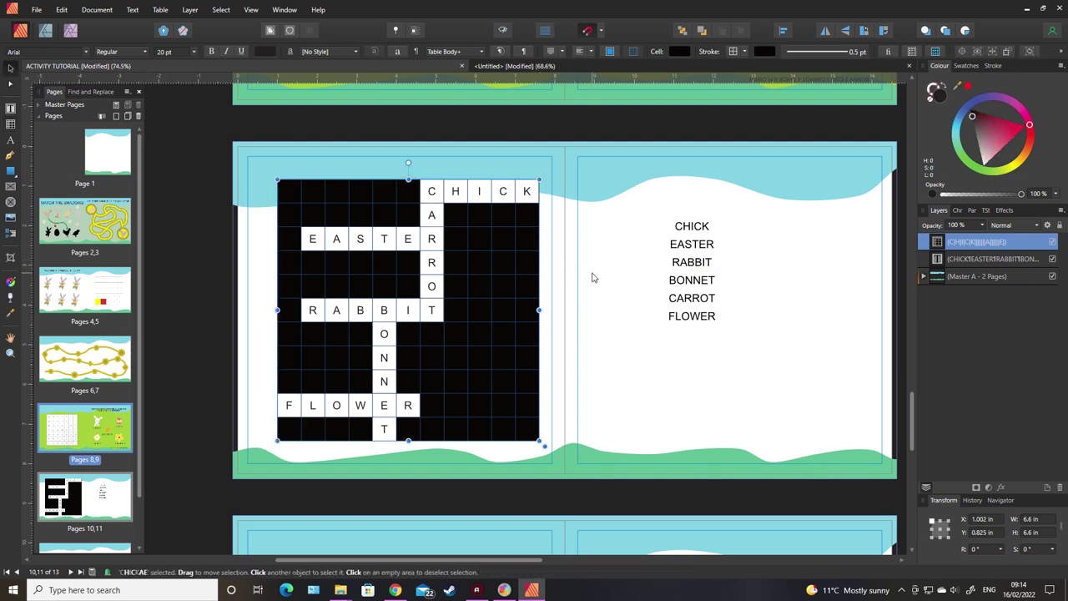
left_click(595, 278)
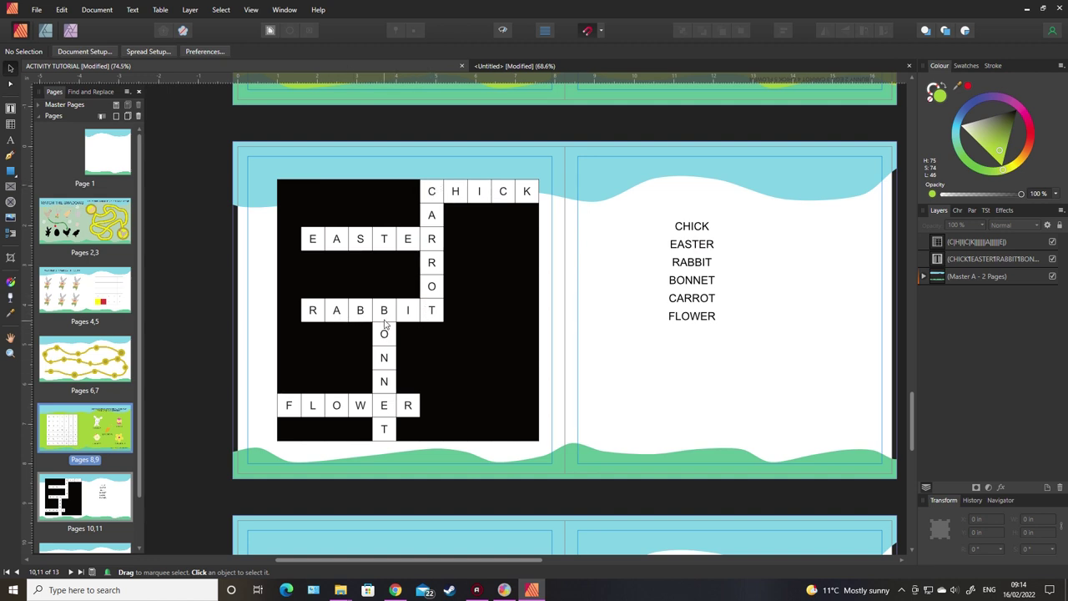
key("ctrl+z")
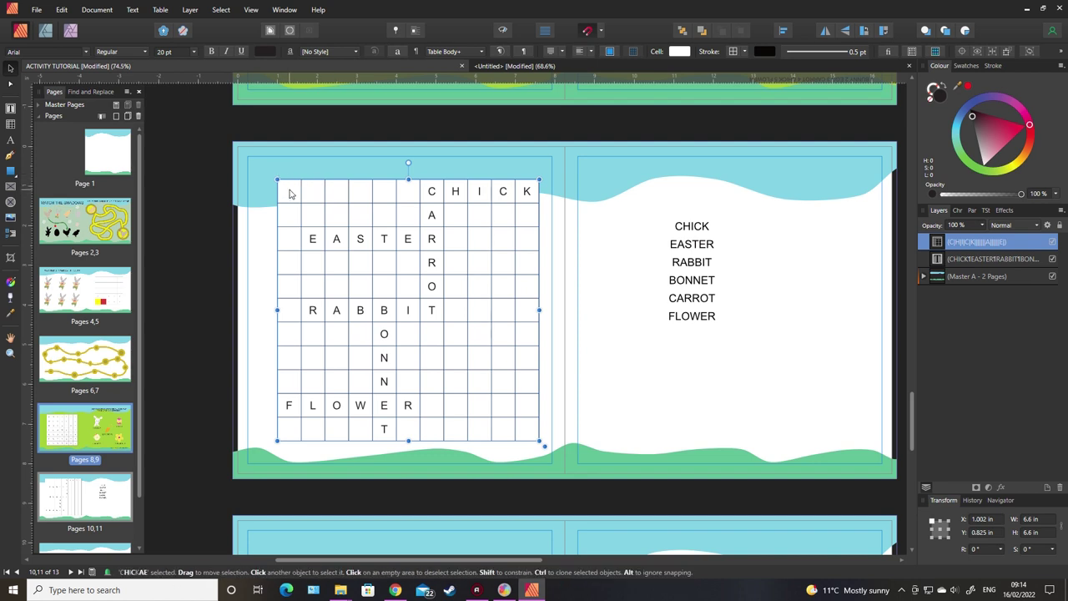
Step: Remove the border colour from every cell of the crossword table
left_click(290, 190)
left_click_drag(288, 173, 539, 174)
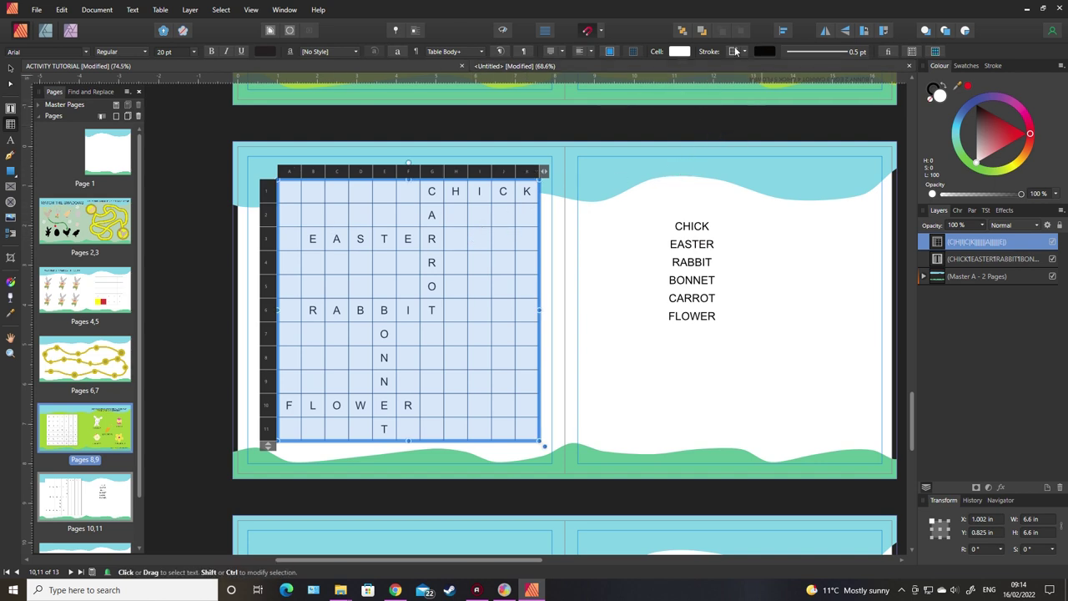
left_click(742, 51)
left_click(748, 62)
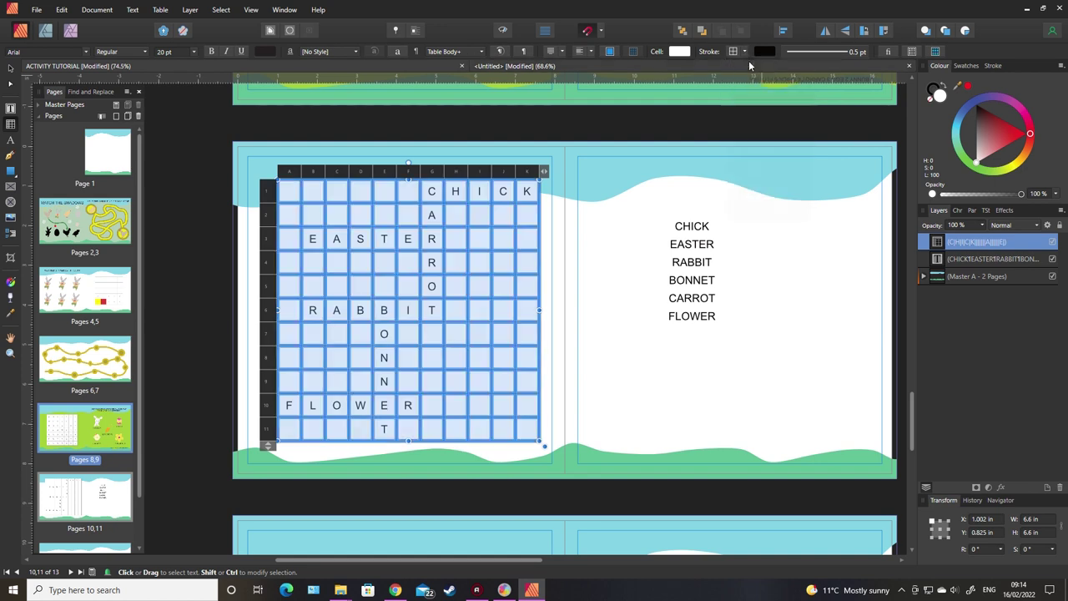
left_click(768, 50)
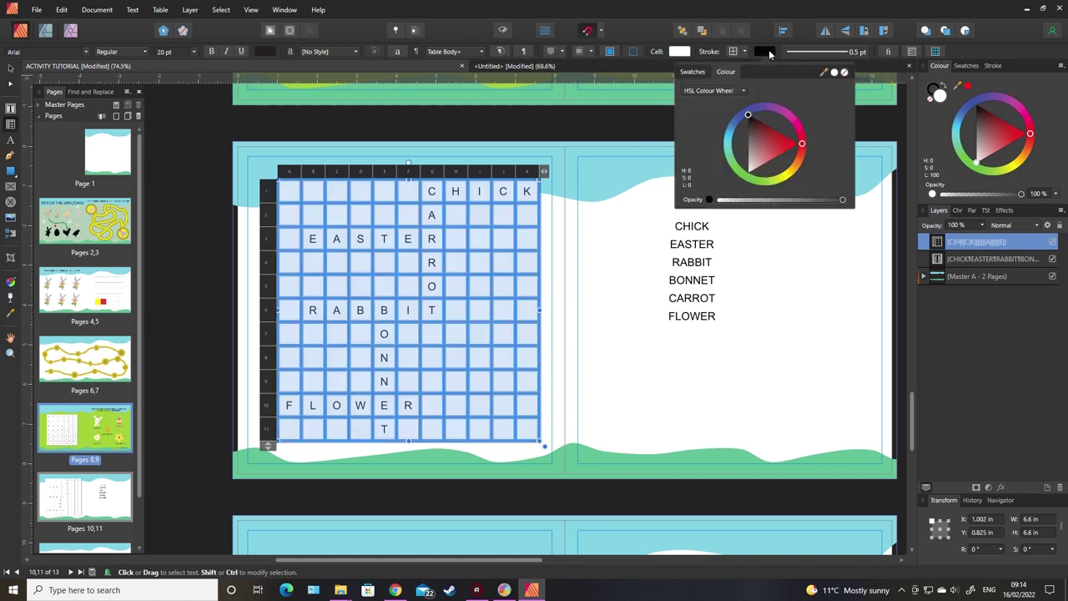
left_click(844, 72)
Step: Outline the CHICK cells and the ARROT cells in column G in black
left_click_drag(431, 191, 528, 191)
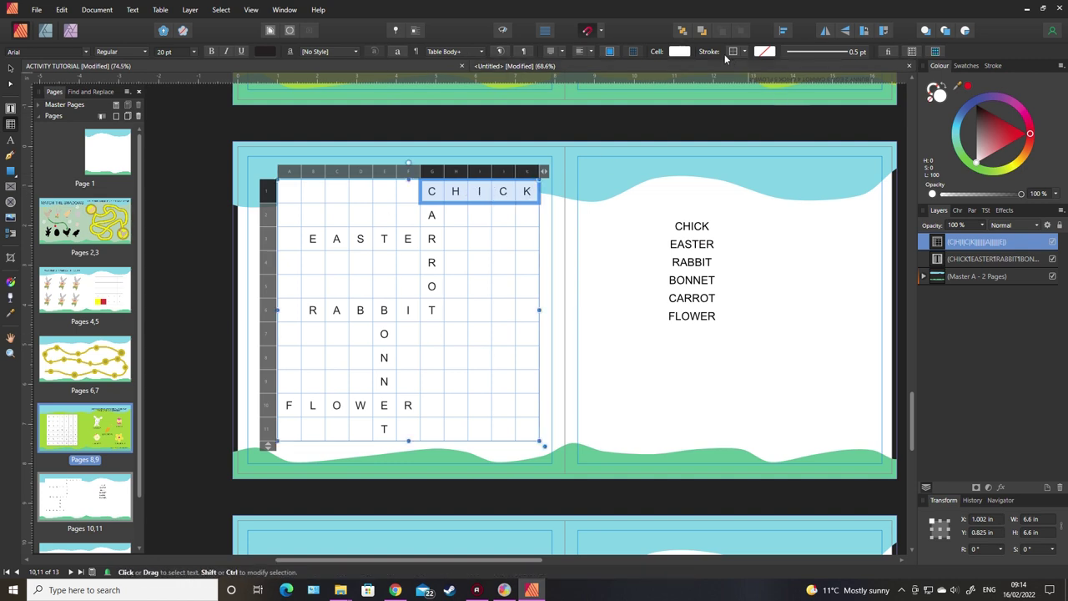
left_click(746, 52)
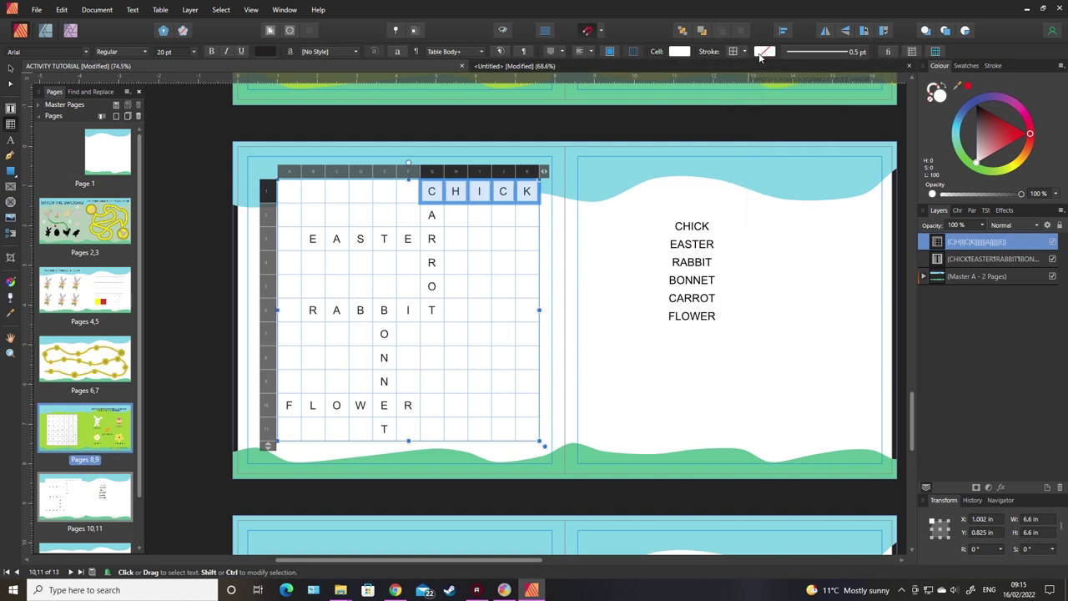
left_click(762, 52)
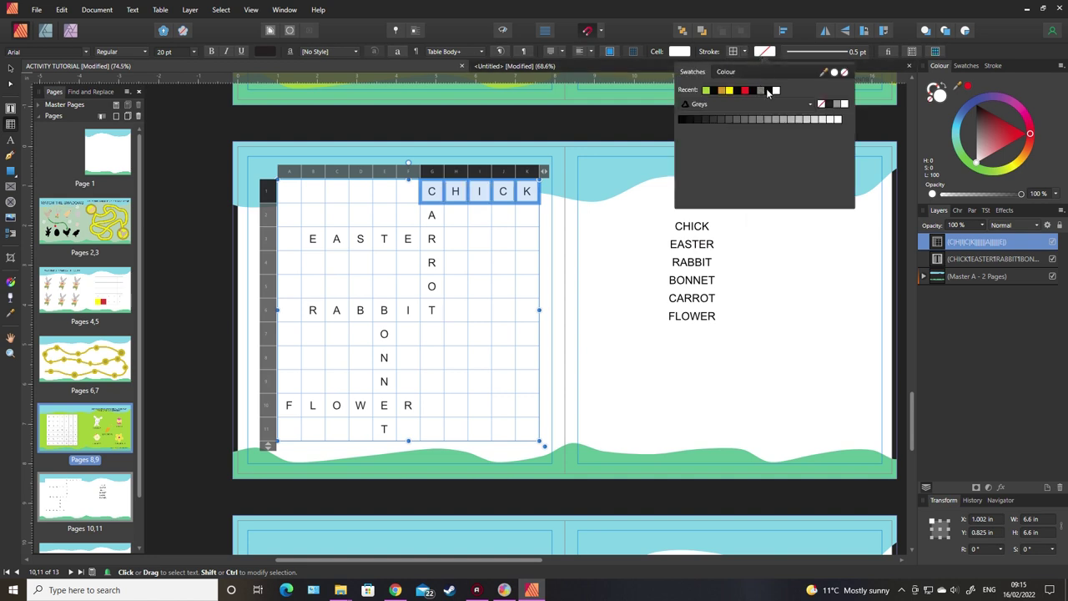
left_click(432, 213)
left_click_drag(436, 242, 432, 312)
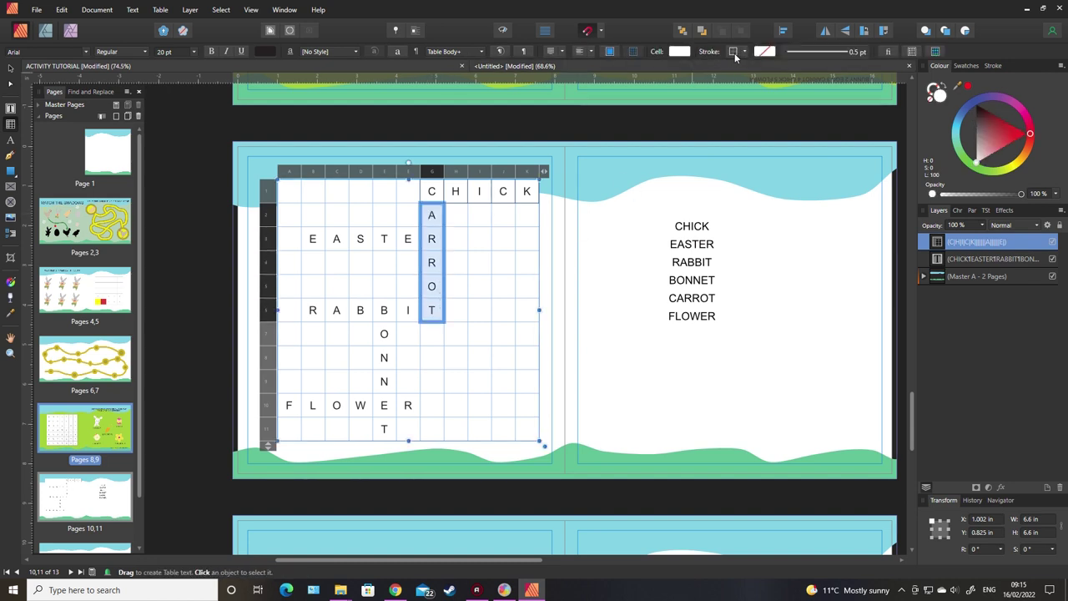
left_click(734, 51)
left_click(757, 76)
left_click(758, 52)
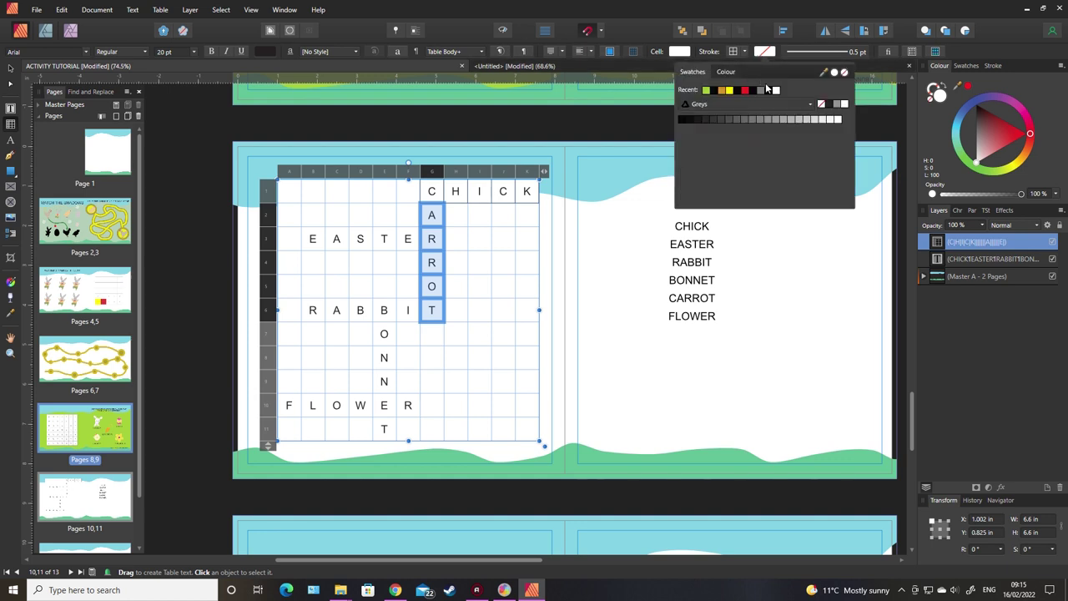
left_click(769, 90)
Step: Outline the EASTER letter cells in black and deselect to check the outlines
left_click(336, 240)
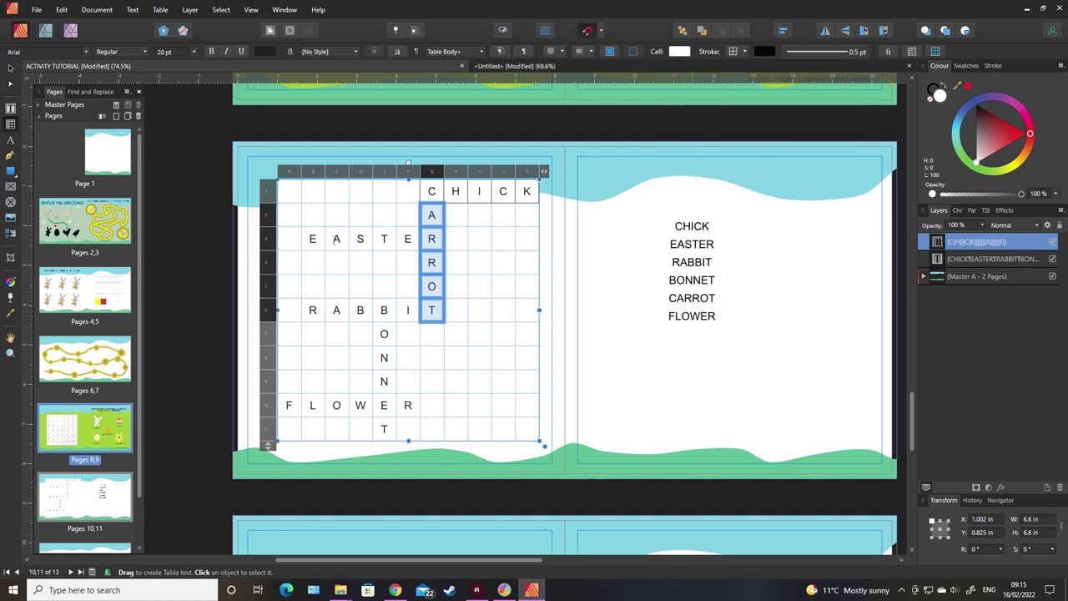
left_click_drag(309, 239, 407, 239)
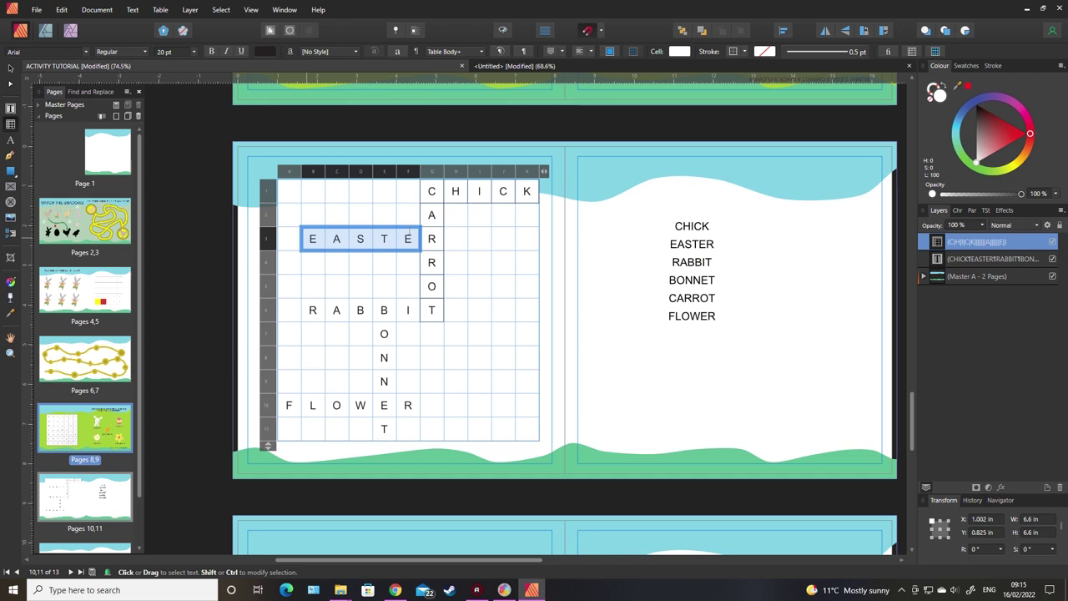
left_click(745, 53)
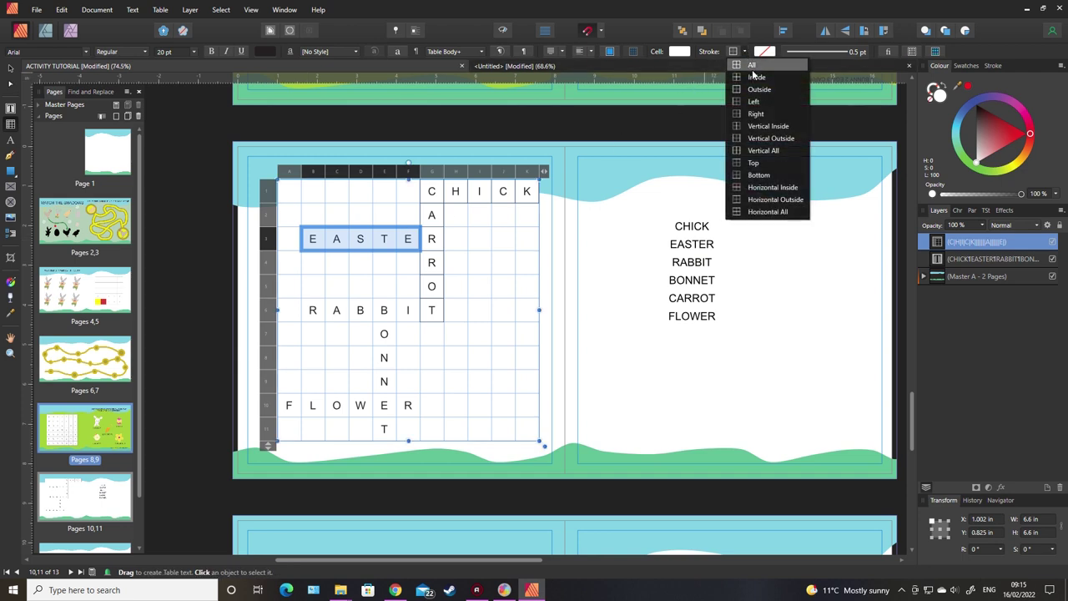
left_click(749, 65)
left_click(763, 53)
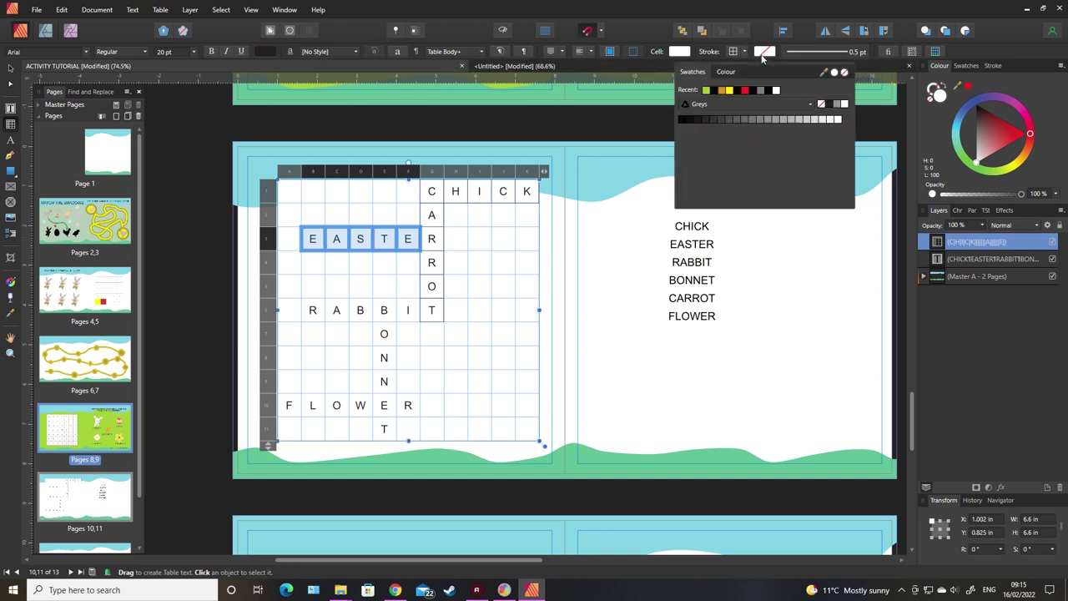
left_click(829, 105)
left_click(612, 382)
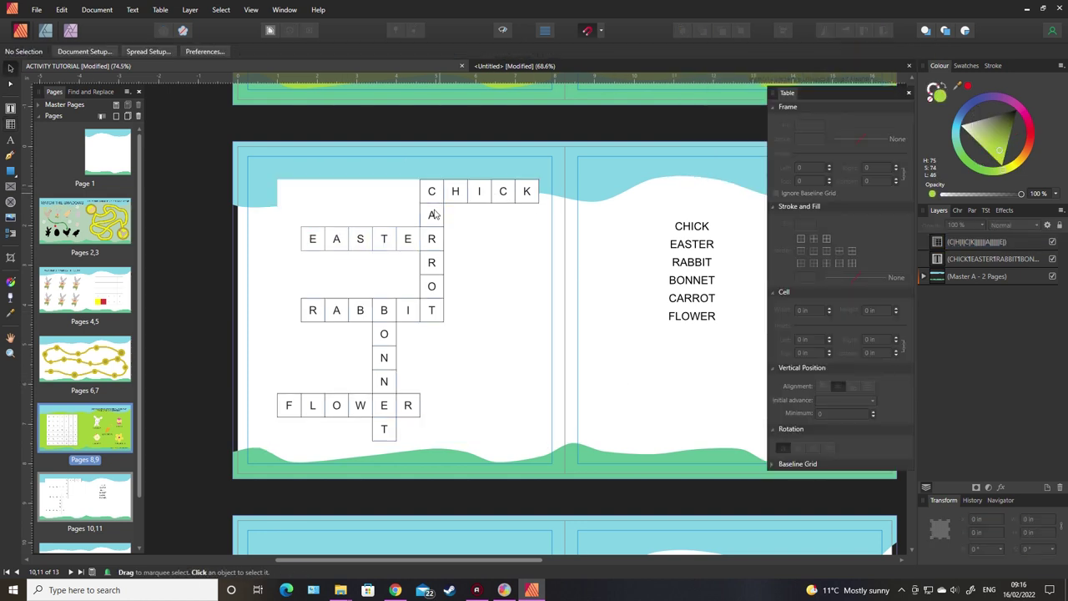
Step: Set the fill of all crossword cells to None so the wave background shows through
left_click(312, 207)
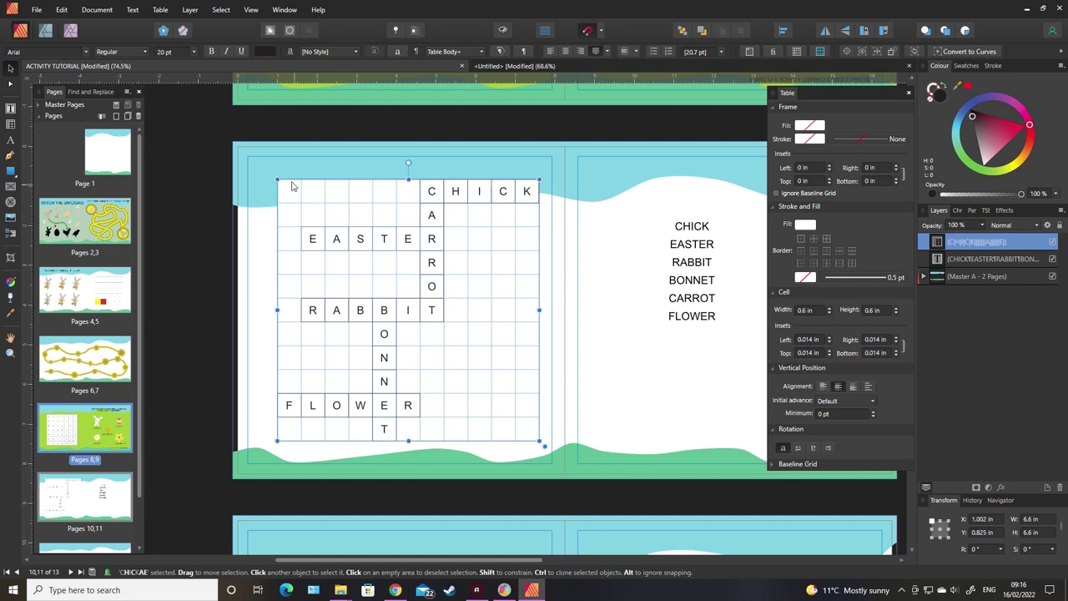
left_click(292, 197)
left_click(293, 197)
left_click_drag(289, 171, 534, 172)
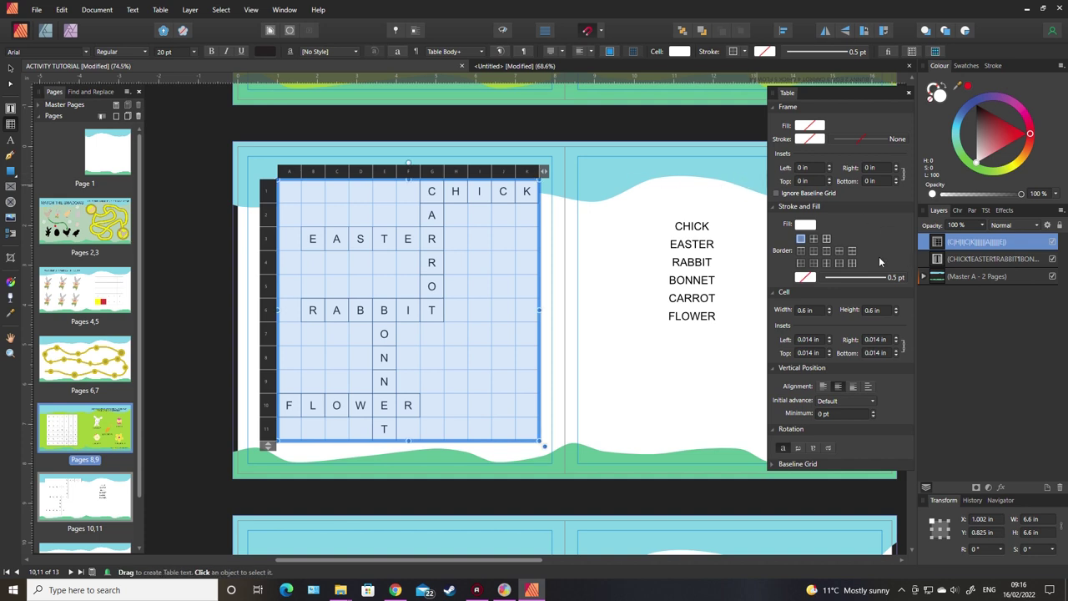
left_click(807, 226)
left_click(884, 245)
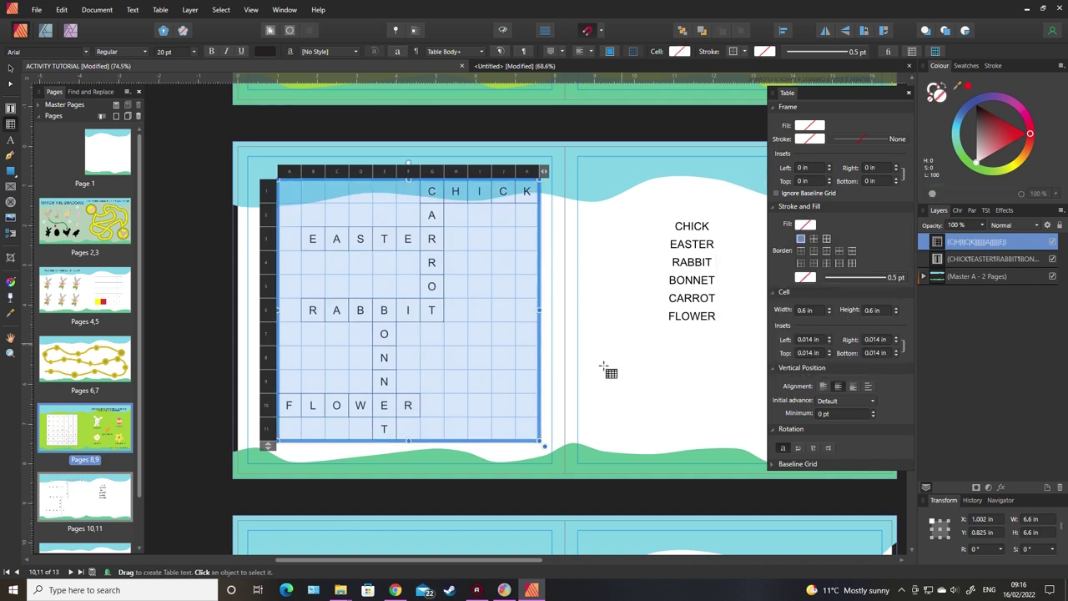
left_click(9, 70)
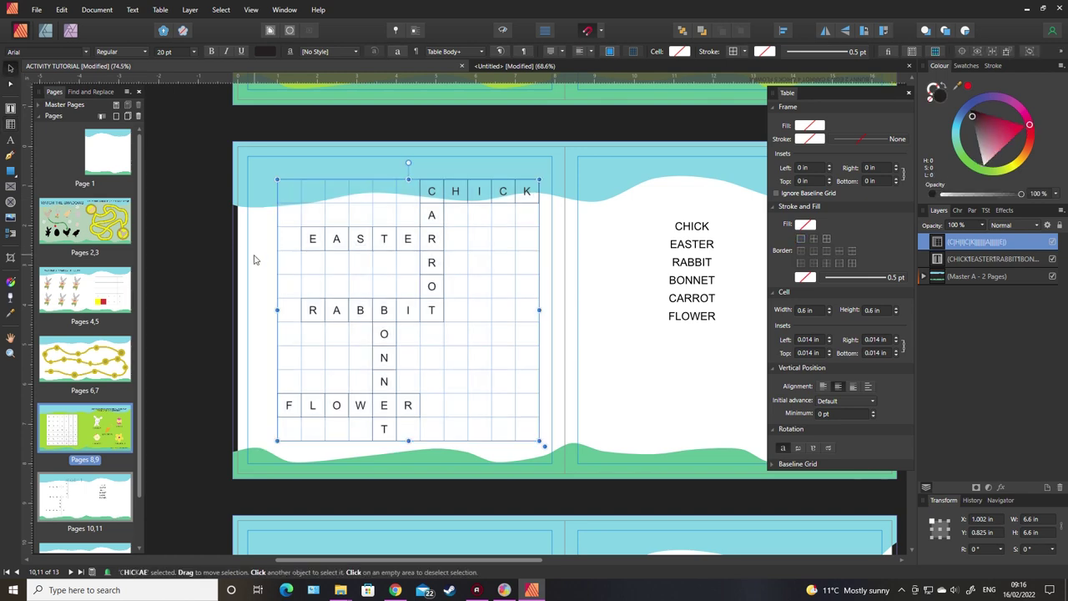
left_click(254, 260)
left_click(418, 249)
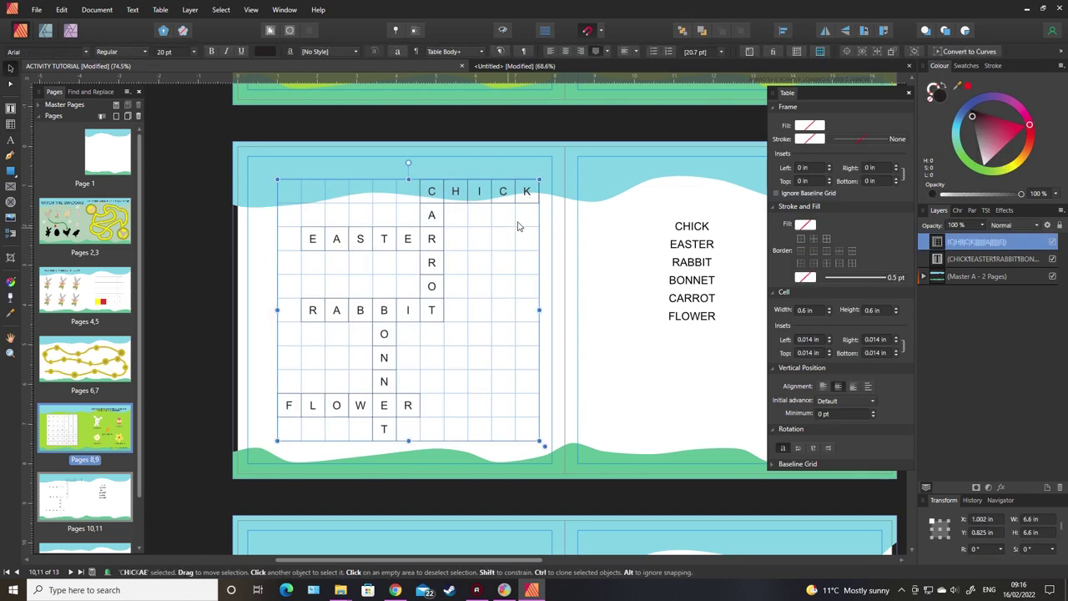
Step: Shrink the crossword slightly, drop it below the blue wave and nudge it left
left_click_drag(539, 443, 516, 415)
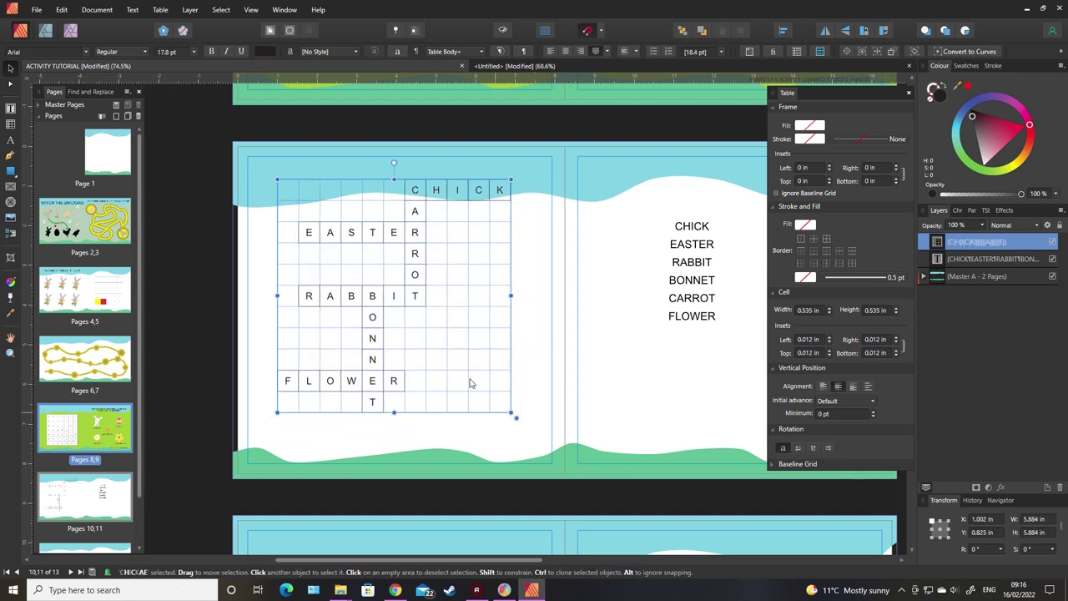
left_click_drag(446, 341, 454, 370)
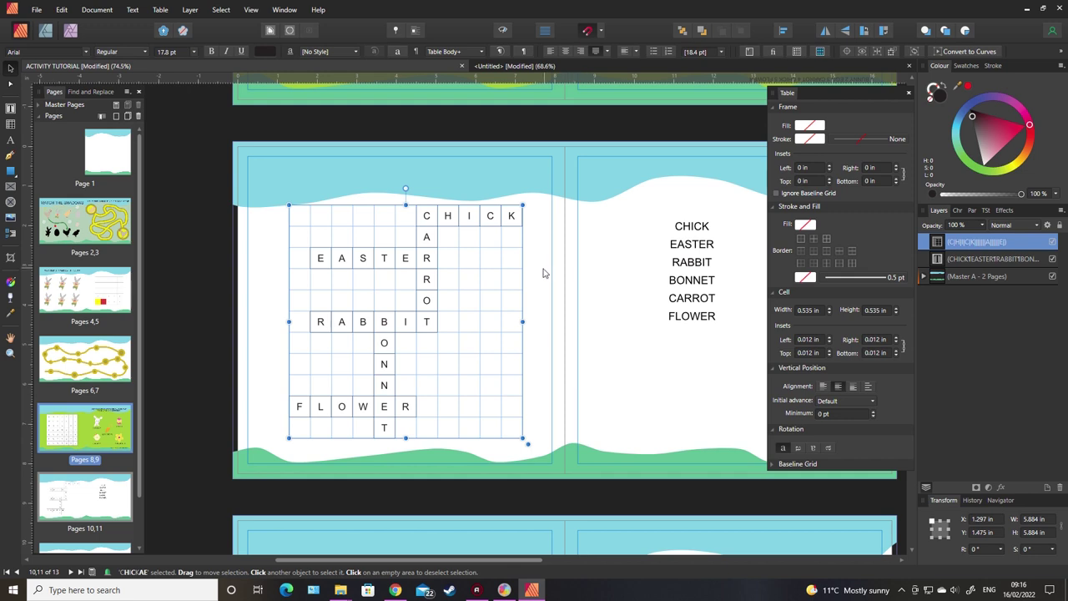
left_click_drag(454, 325, 448, 324)
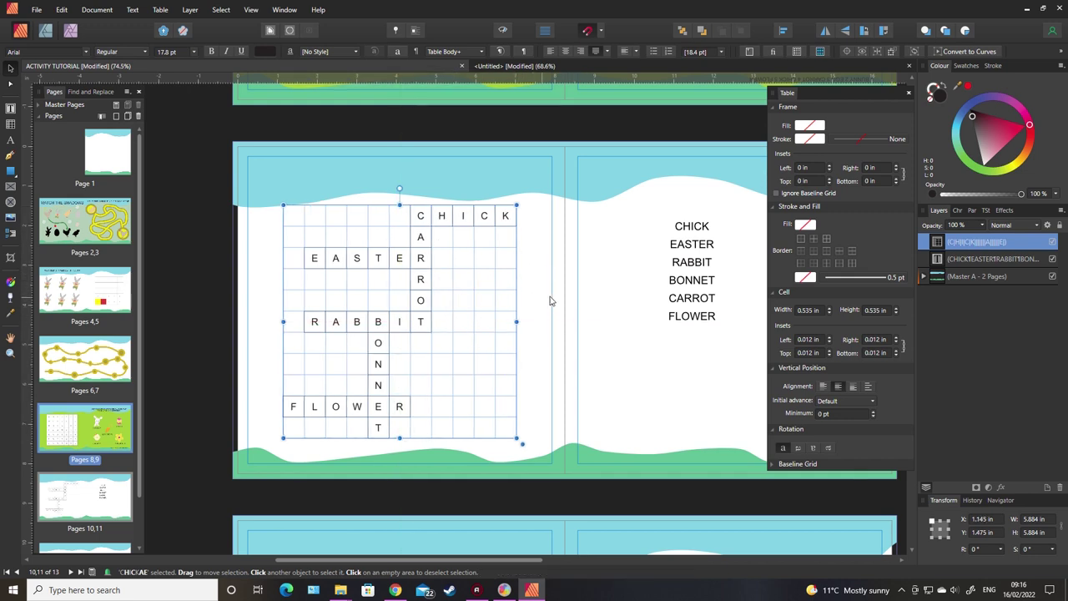
left_click(632, 329)
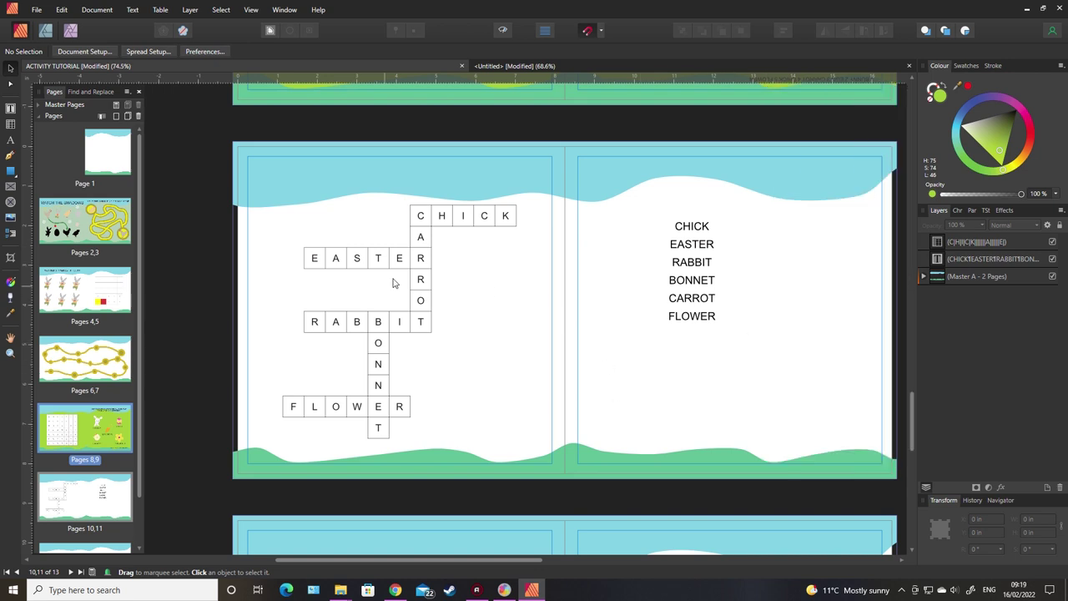
Step: Move the word list lower and add an ACROSS heading above CHICK
left_click(701, 283)
left_click_drag(700, 283, 723, 372)
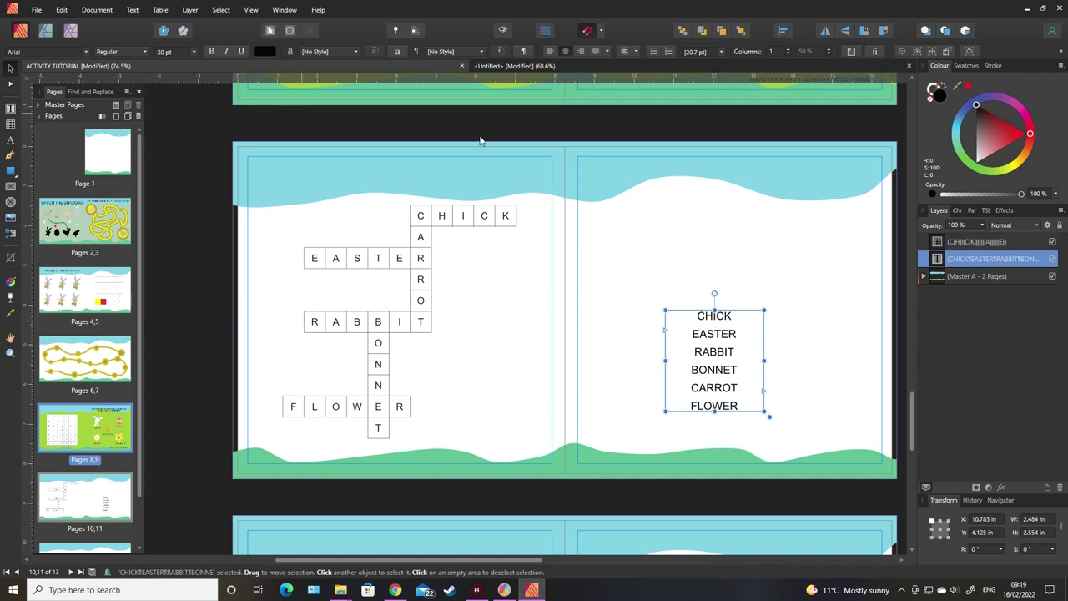
double_click(696, 317)
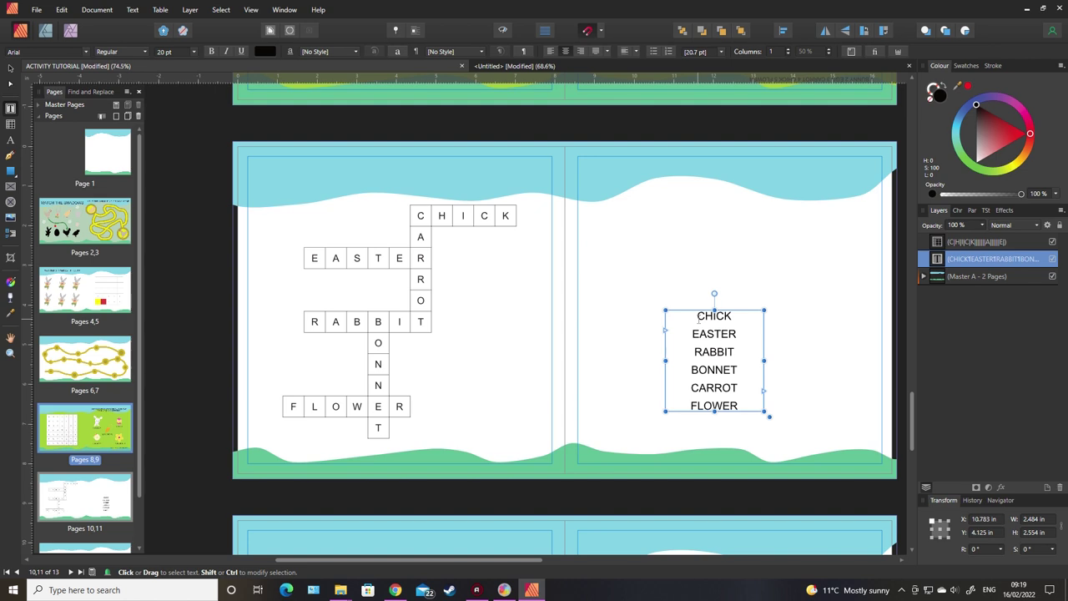
type("ACROSS")
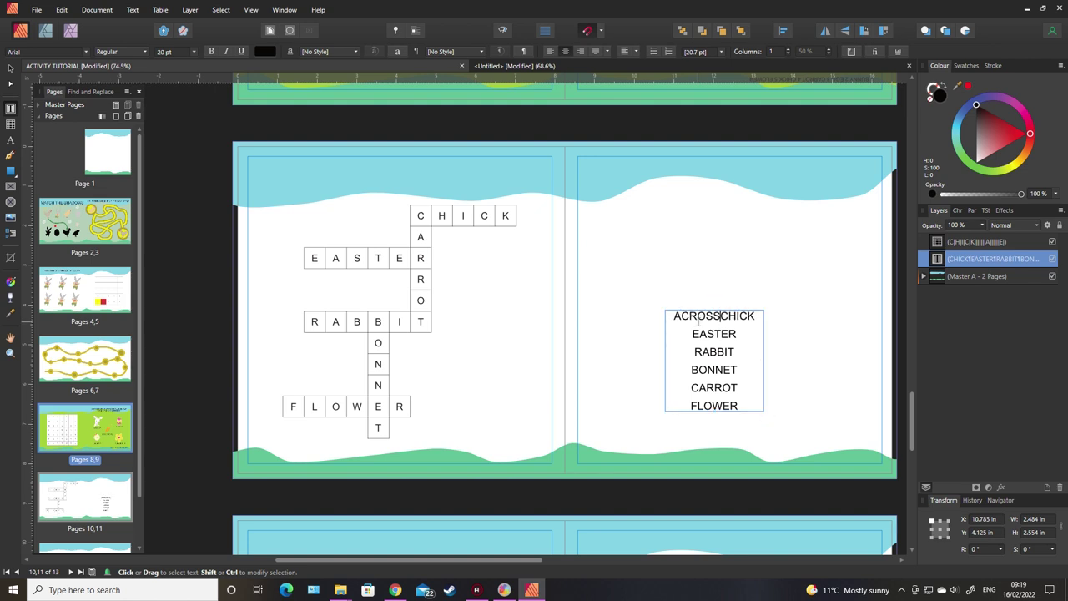
key("Return")
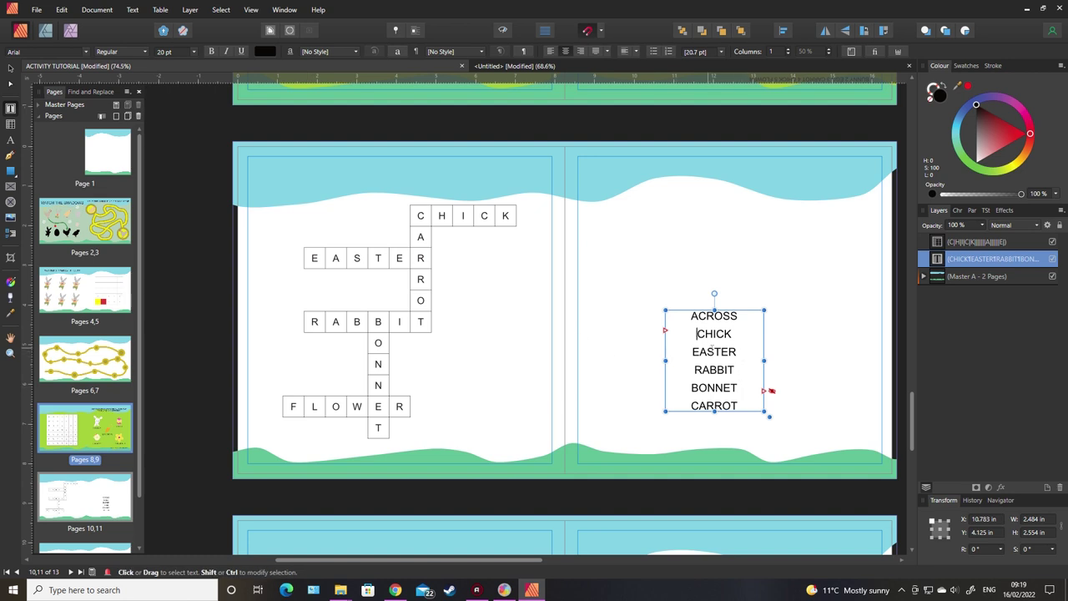
Step: Delete EASTER, BONNET and CARROT plus the empty line, enlarging the frame to show FLOWER
double_click(740, 351)
key("BackSpace")
left_click_drag(739, 388, 689, 387)
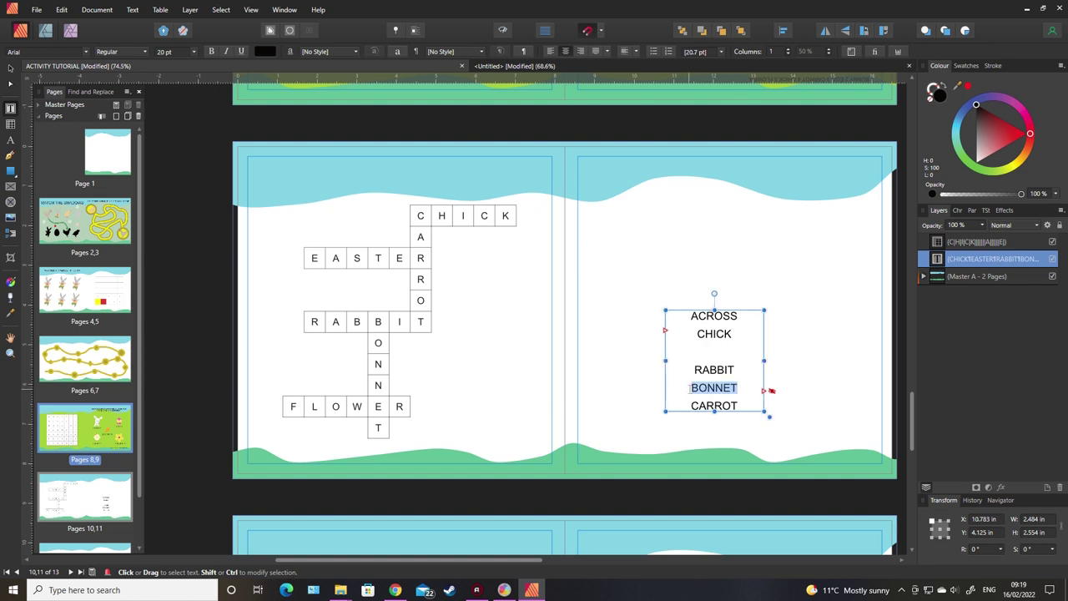
key("BackSpace")
left_click_drag(714, 410, 713, 446)
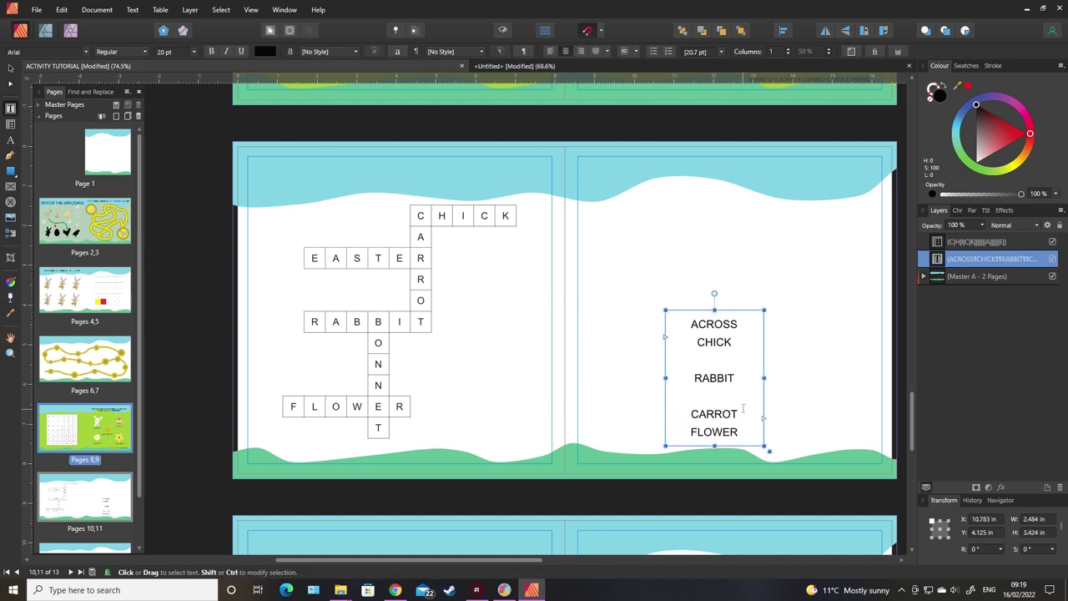
double_click(738, 413)
key("BackSpace")
key("BackSpace")
left_click(723, 378)
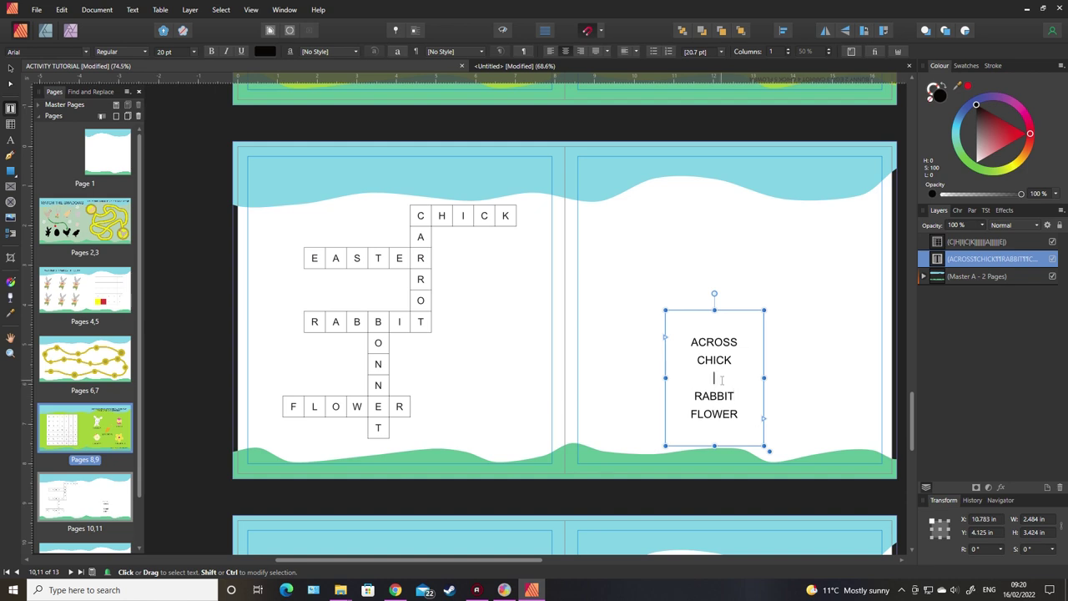
key("BackSpace")
Step: Underline the ACROSS heading and move the list up and left
left_click_drag(746, 351, 692, 350)
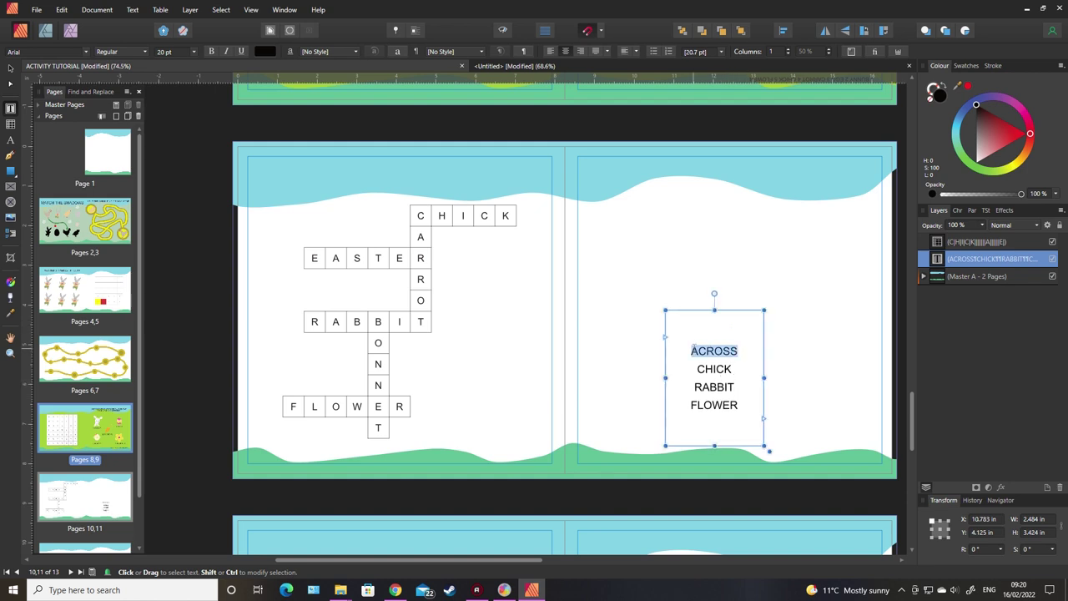
key("Escape")
left_click_drag(724, 310, 804, 219)
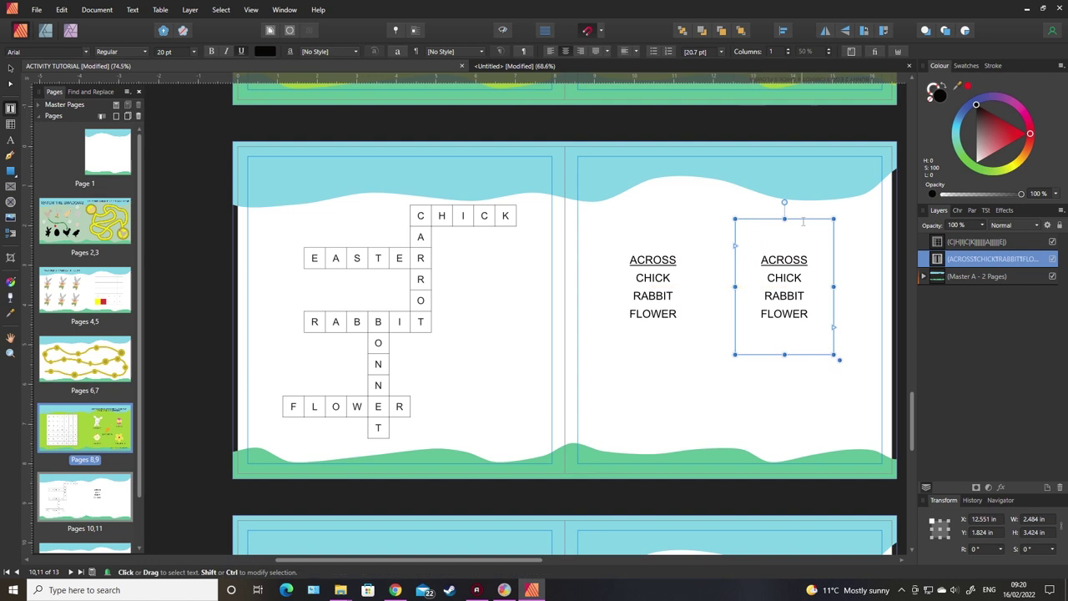
Step: Change the copied list to read DOWN, CARROT, BONNET
left_click_drag(816, 260, 762, 261)
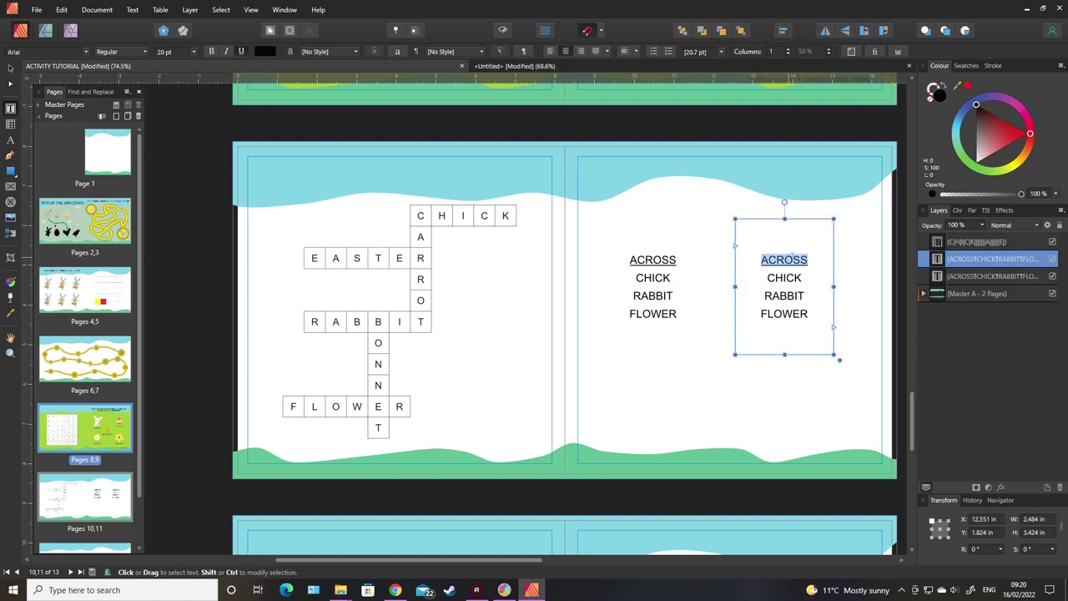
type("DOWN")
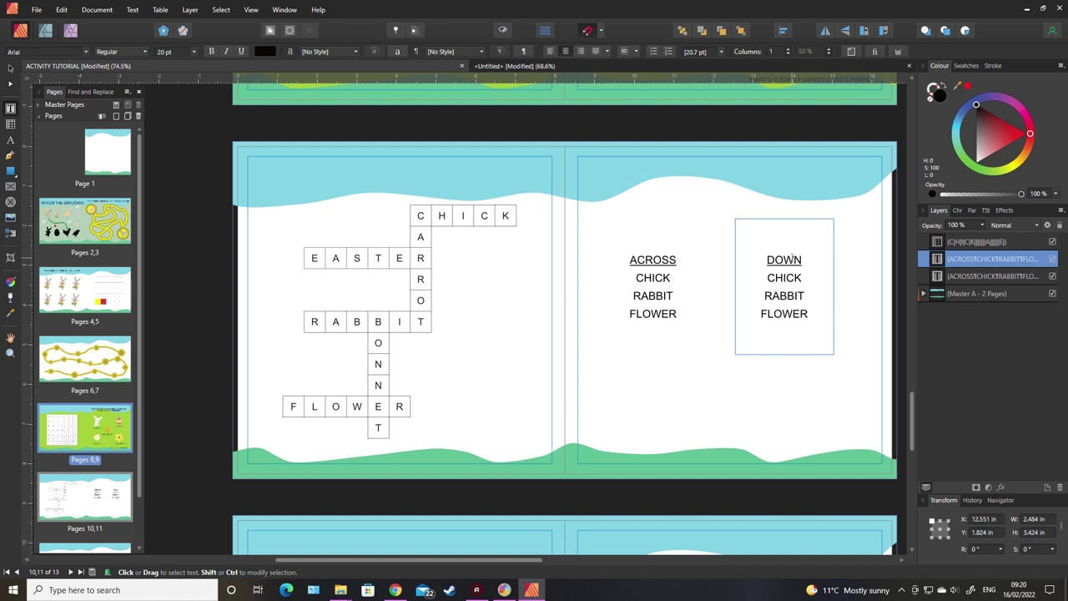
key("Escape")
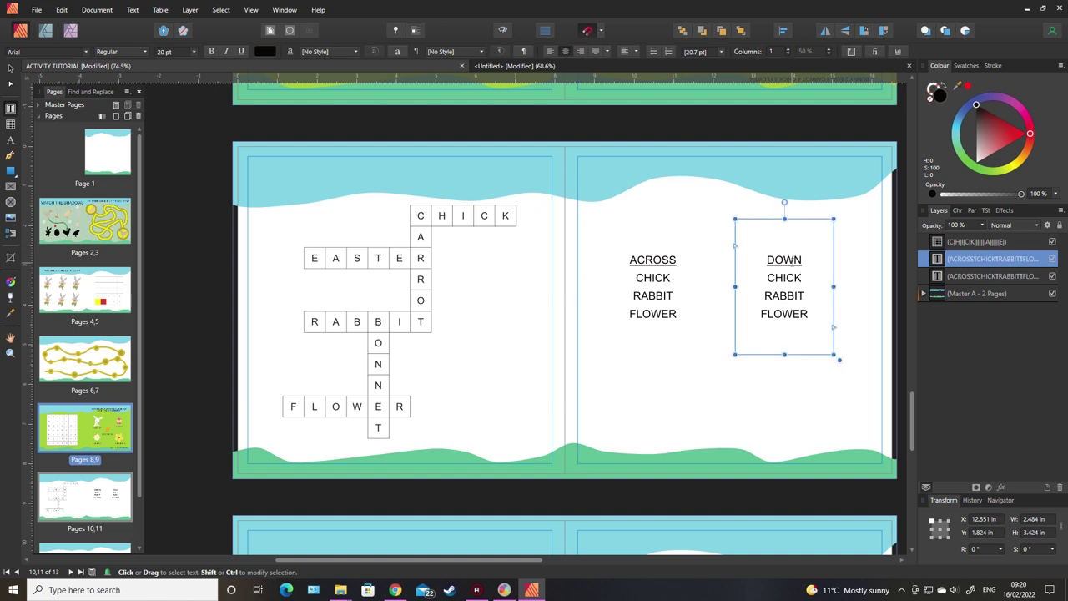
key("BackSpace")
key("BackSpace")
key("BackSpace")
key("BackSpace")
key("BackSpace")
type("CA")
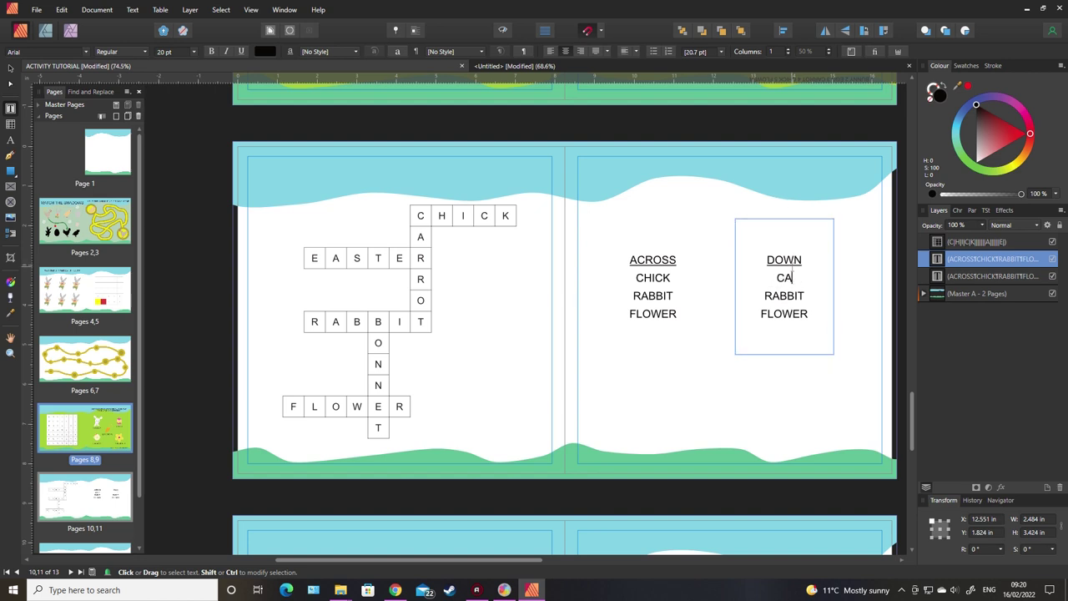
type("RROT")
key("BackSpace")
key("BackSpace")
key("BackSpace")
key("BackSpace")
key("BackSpace")
key("BackSpace")
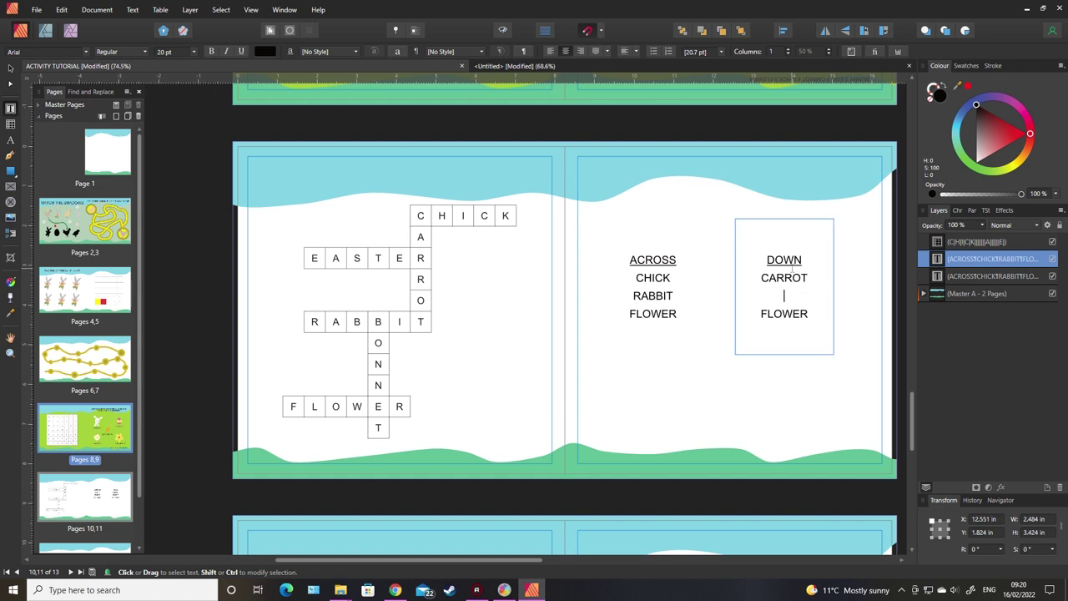
type("BONNET")
key("BackSpace")
key("BackSpace")
key("BackSpace")
key("BackSpace")
key("BackSpace")
key("BackSpace")
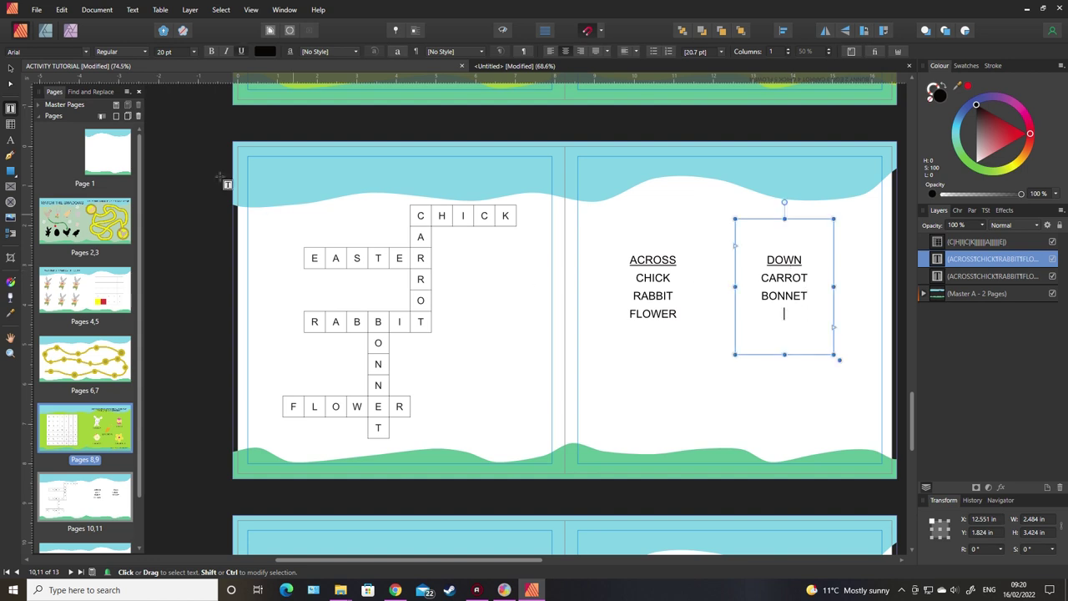
Step: Place the ACROSS list beside the crossword, resize it, and put the DOWN list above it
left_click(10, 68)
left_click(659, 300)
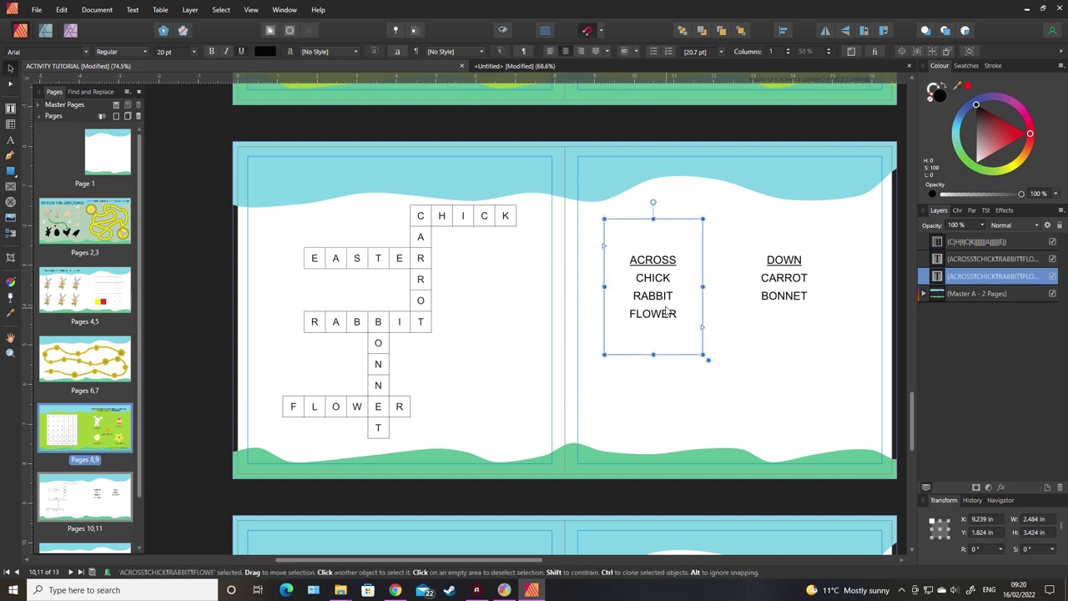
left_click_drag(662, 287, 498, 360)
left_click_drag(440, 294, 467, 328)
left_click_drag(803, 284, 514, 298)
left_click(742, 329)
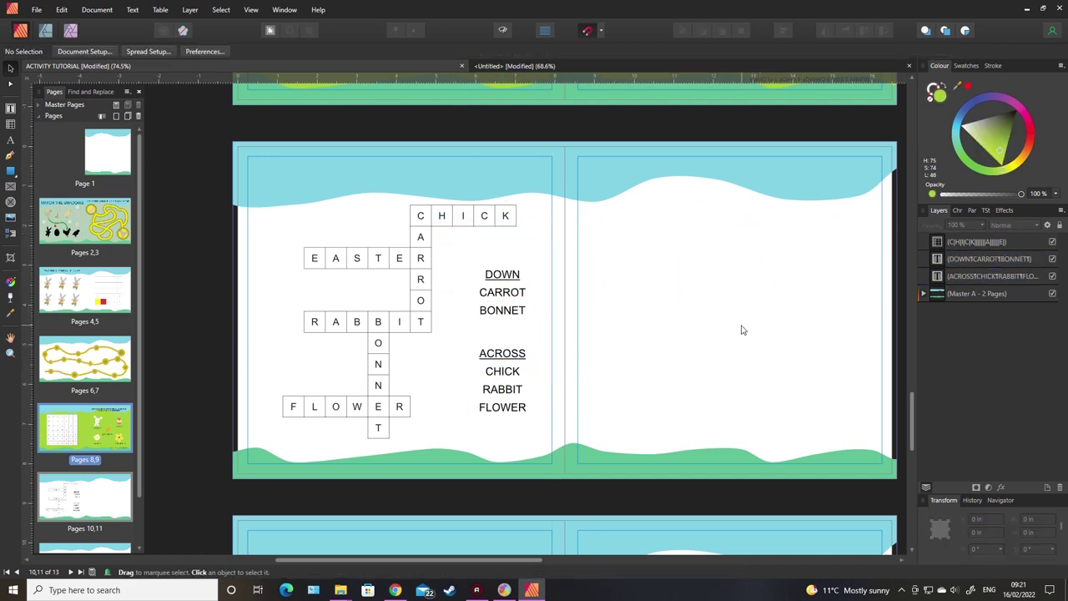
Step: Draw a green rectangle over the whole spread and send it behind all page content
left_click(10, 171)
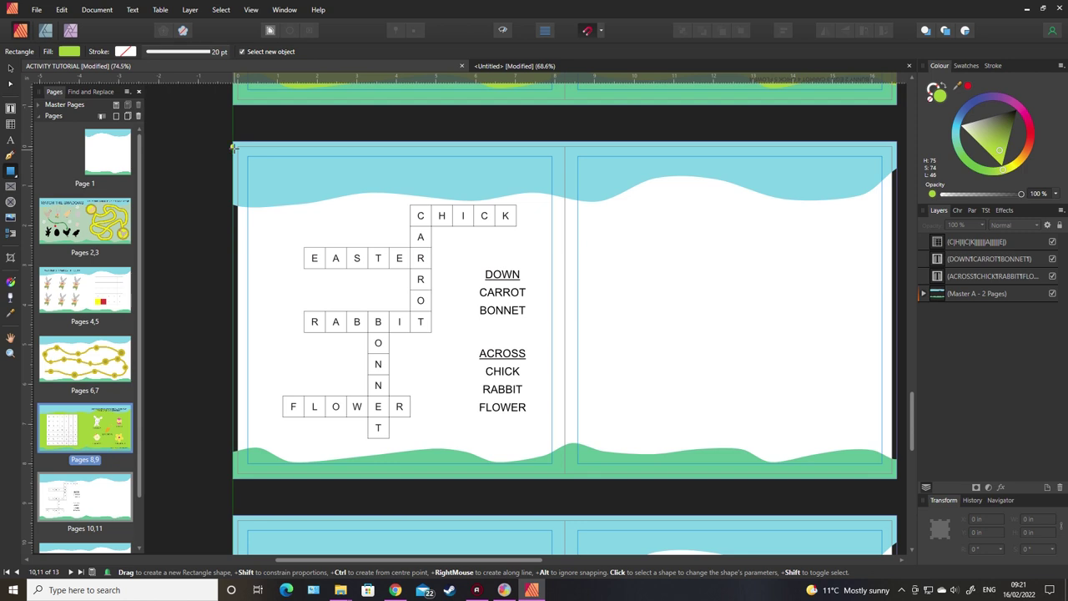
mouse_move(234, 142)
left_mouse_down()
mouse_move(519, 366)
mouse_move(814, 442)
mouse_move(897, 482)
left_mouse_up()
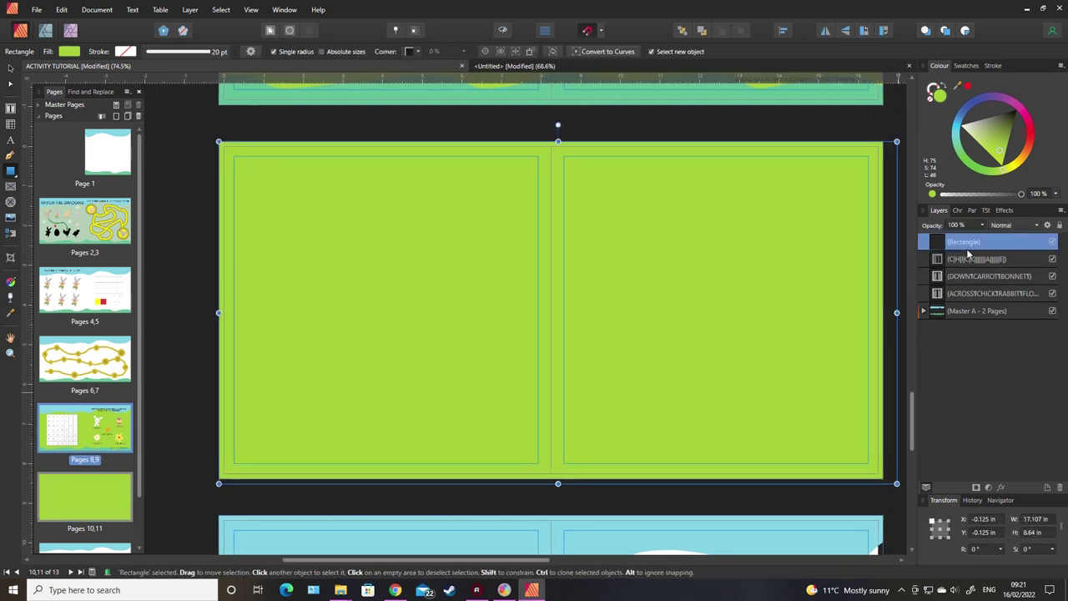
left_click_drag(969, 243, 915, 325)
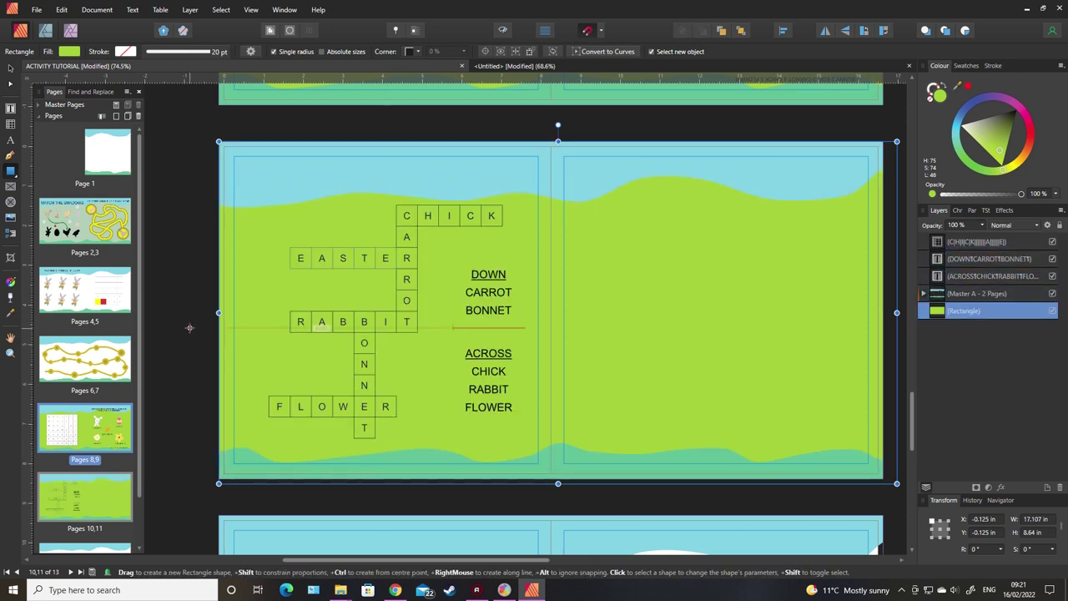
Step: Deselect the rectangle and enter the crossword table for cell editing
left_click(10, 68)
left_click(159, 216)
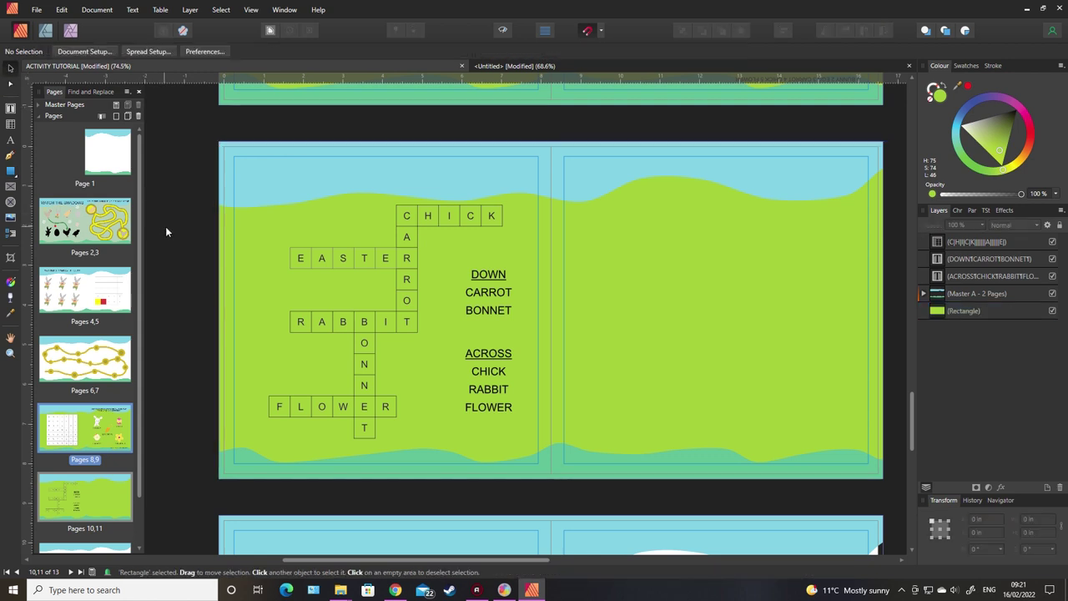
double_click(496, 216)
Step: Clear the CHICK letters and the letters in cells F1 to G6 from the grid
left_click_drag(492, 216, 400, 221)
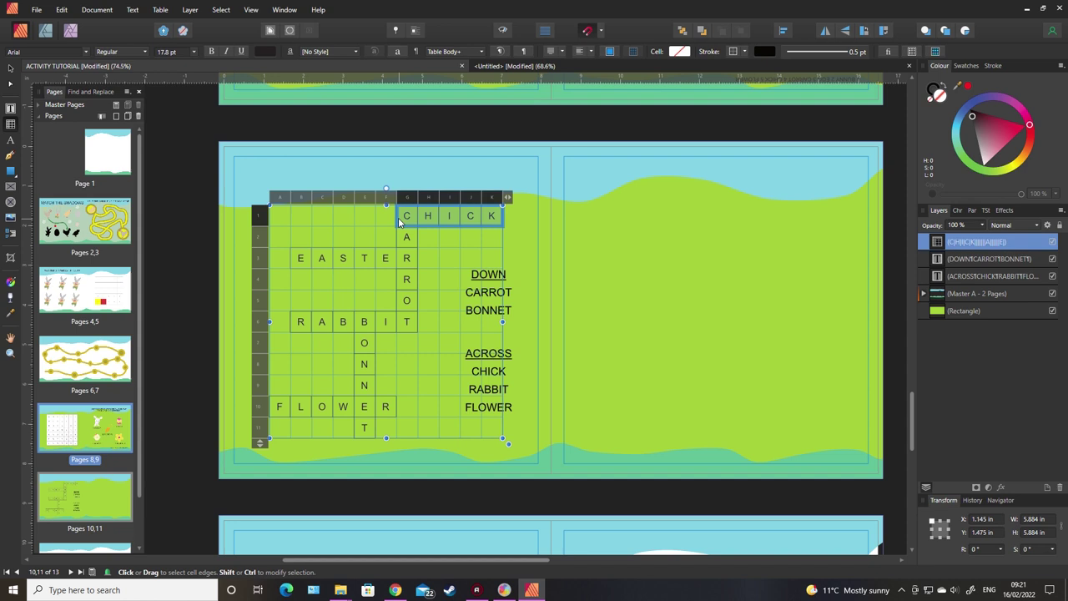
key("Delete")
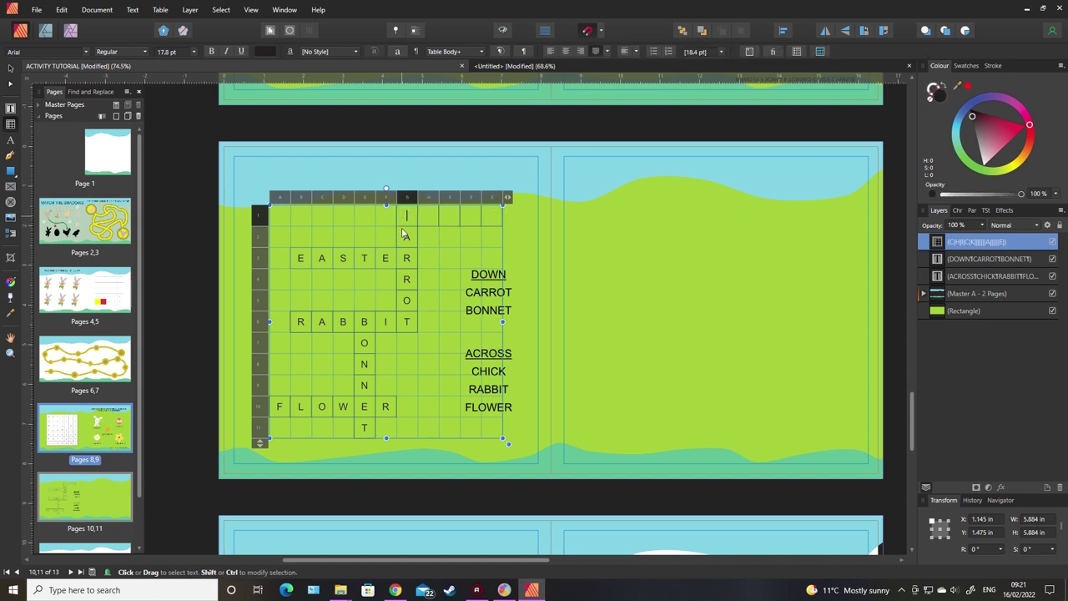
left_click_drag(409, 322, 388, 216)
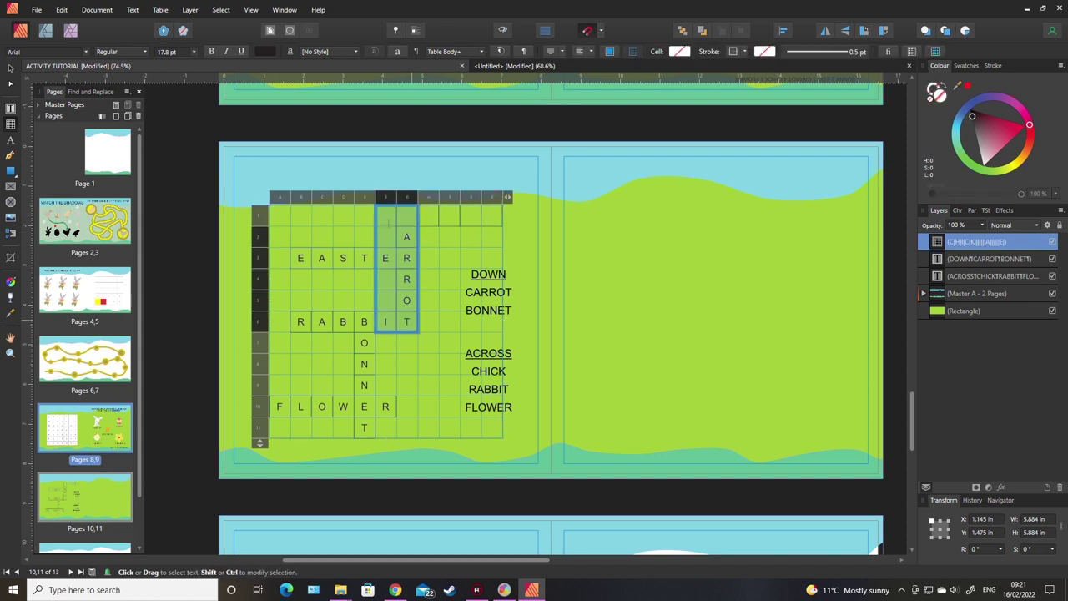
key("Delete")
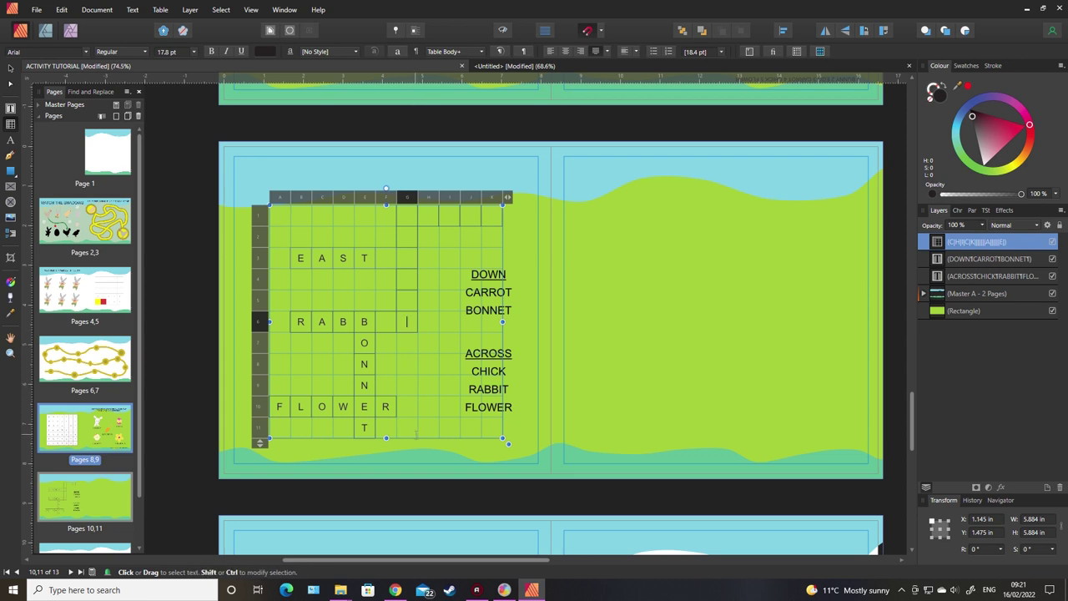
left_click_drag(416, 433, 273, 240)
key("Escape")
Step: Clear FLOWER, RABB and EAST from the grid, then deselect the table
left_click_drag(411, 428, 275, 409)
key("Delete")
left_click_drag(363, 363, 301, 321)
key("Delete")
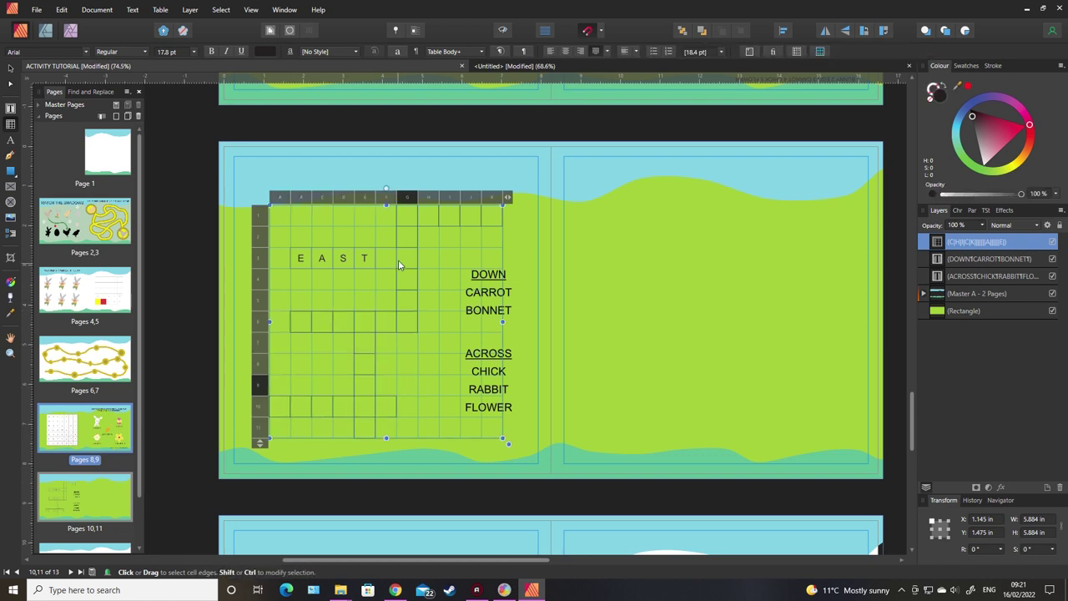
left_click_drag(390, 254, 297, 258)
key("Delete")
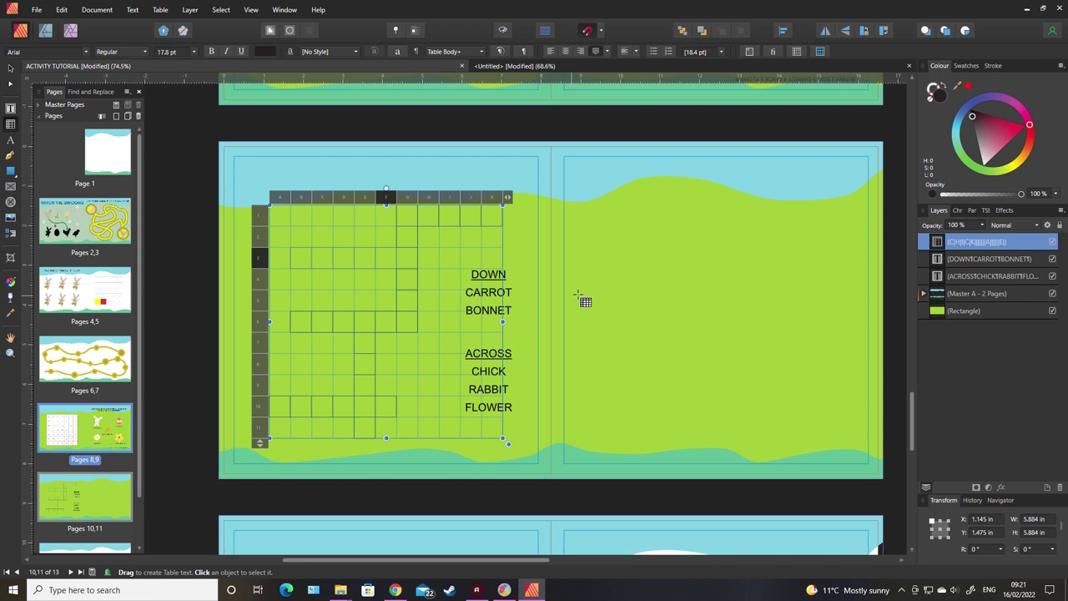
left_click(10, 68)
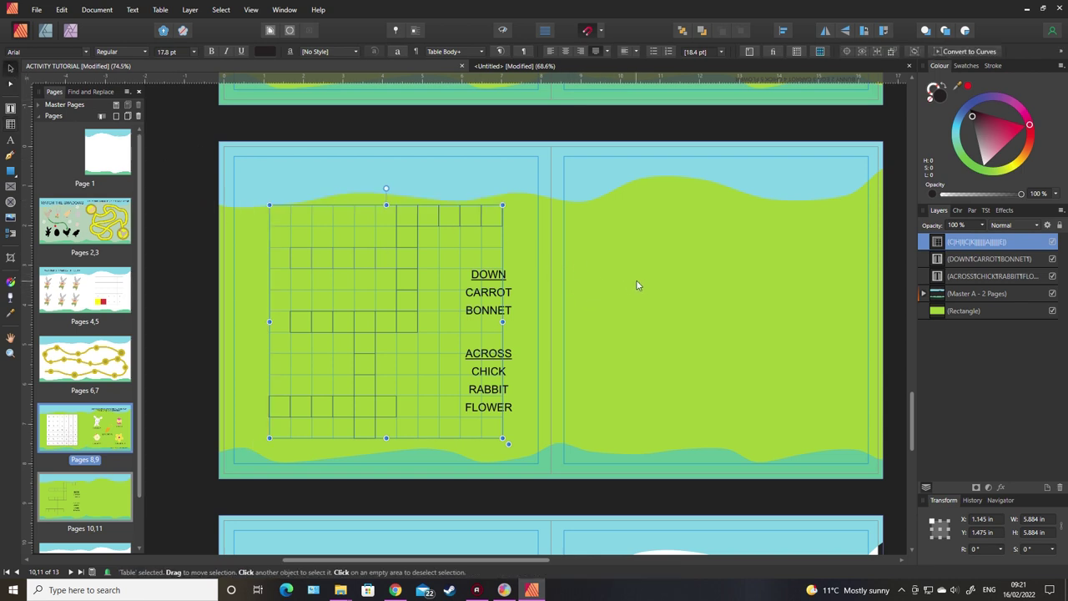
left_click(640, 286)
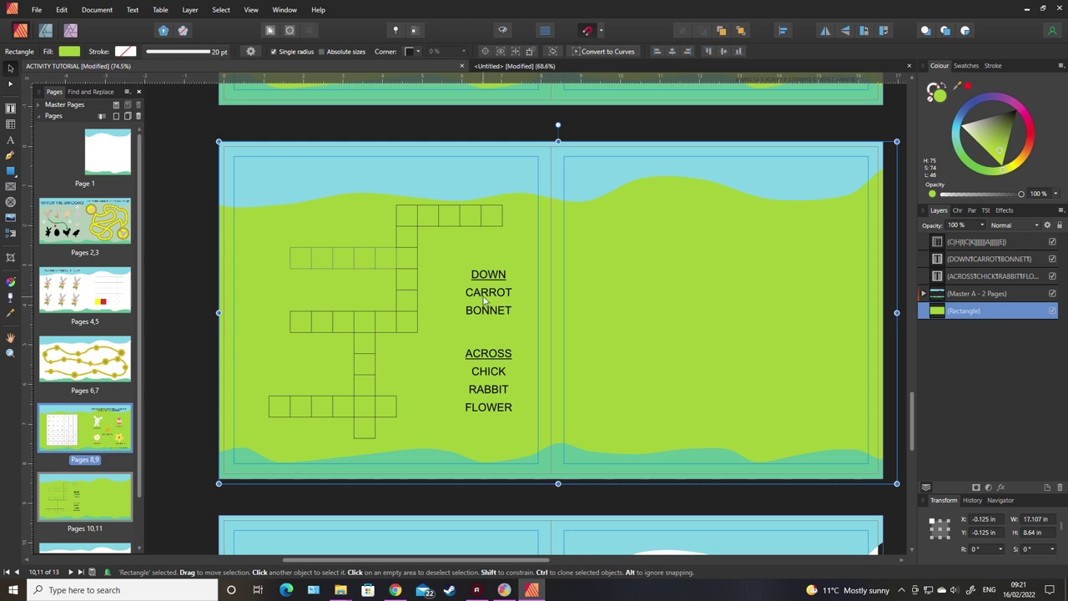
scroll(613, 298, "up", 5)
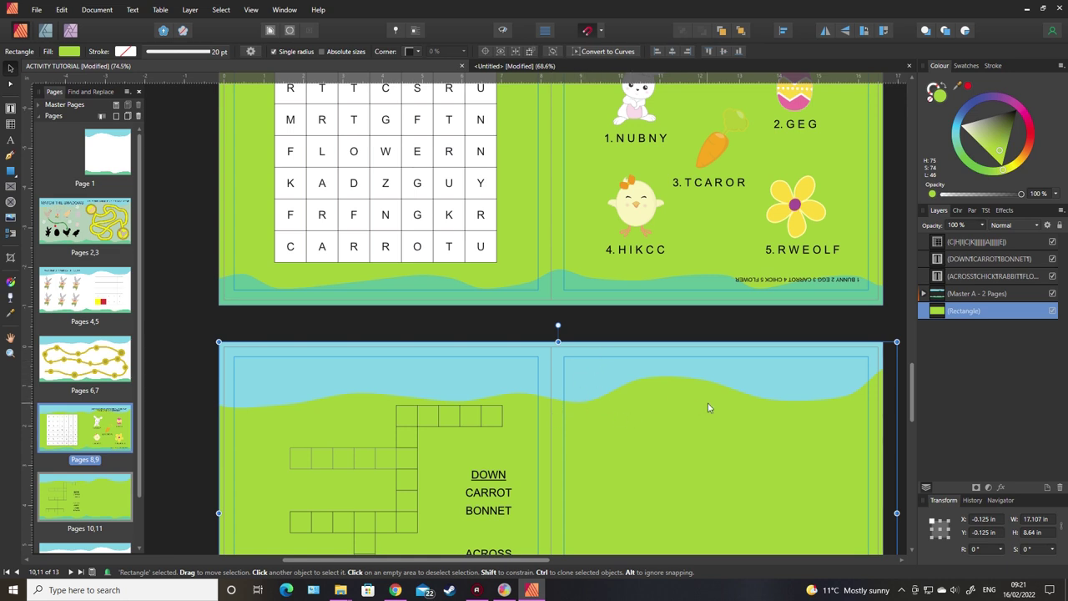
scroll(645, 465, "down", 1)
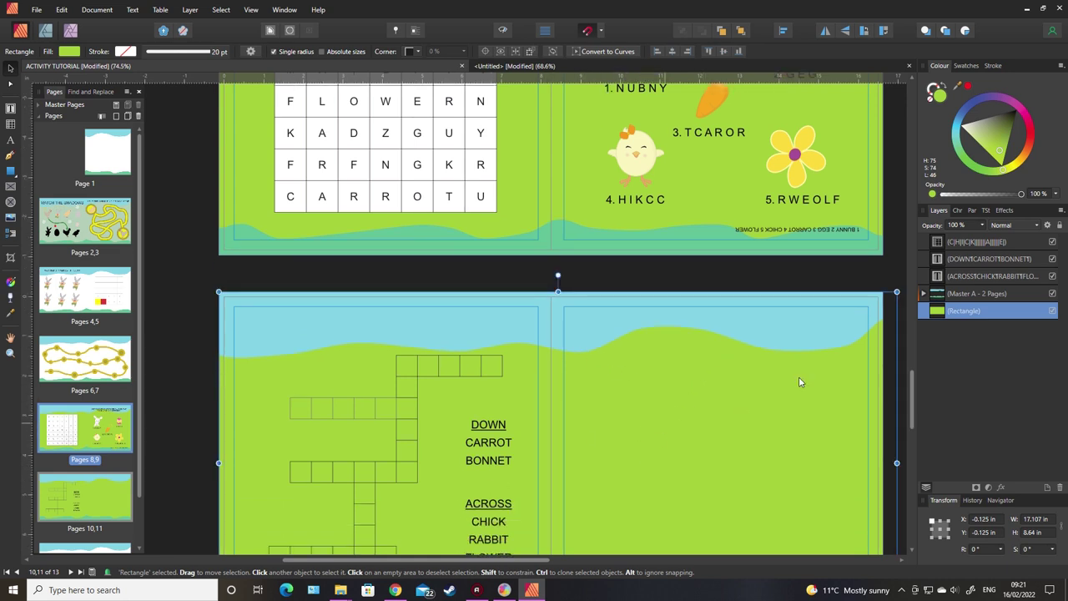
scroll(629, 467, "down", 1)
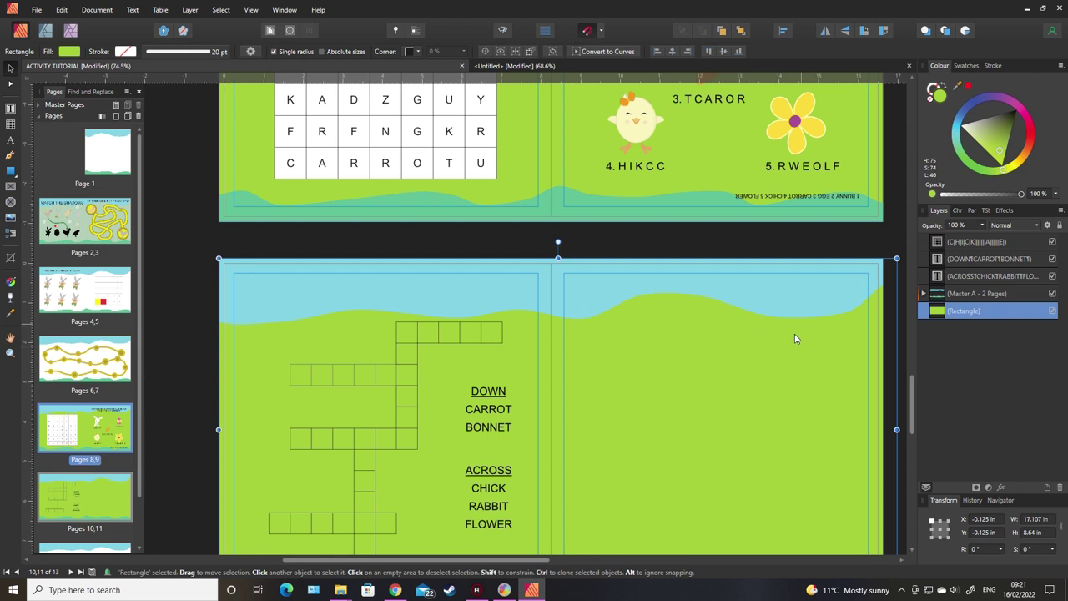
Step: Top-align cell G1 and enter clue number 1 in it
double_click(405, 332)
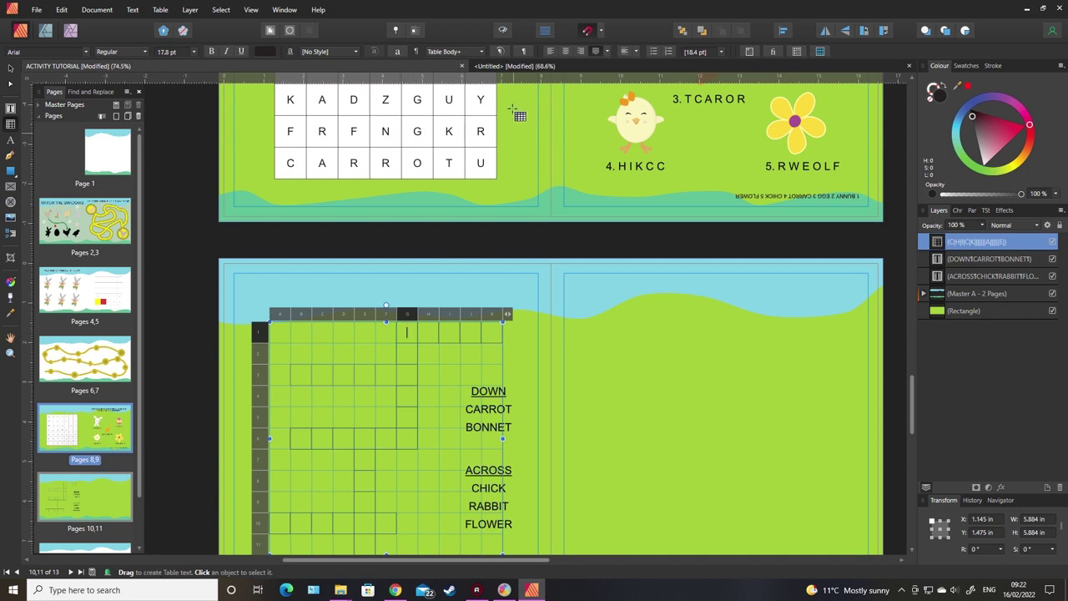
left_click(628, 52)
left_click(634, 69)
type("1")
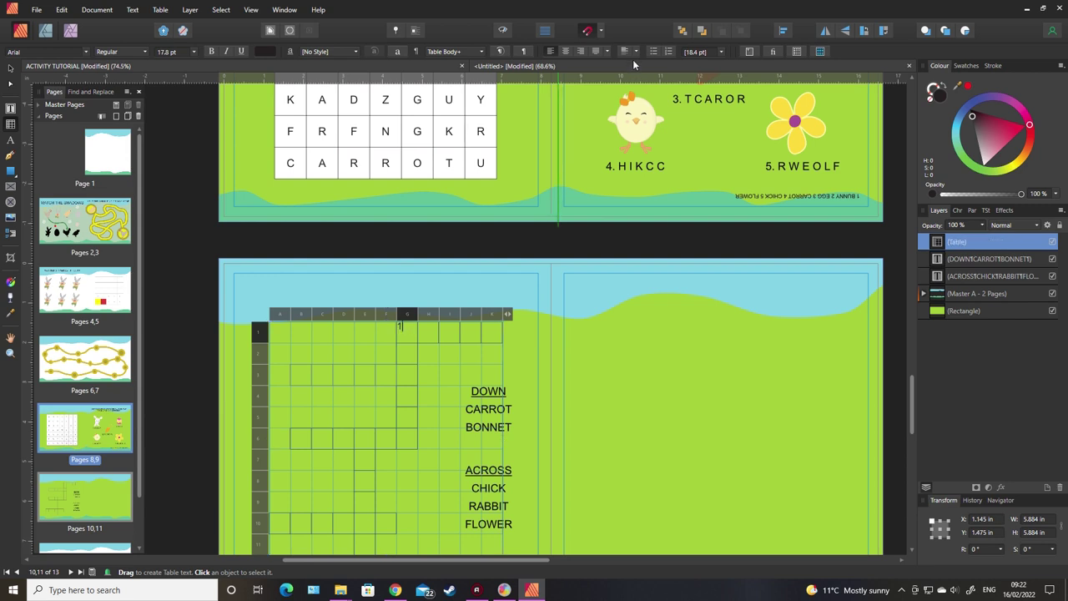
key("Escape")
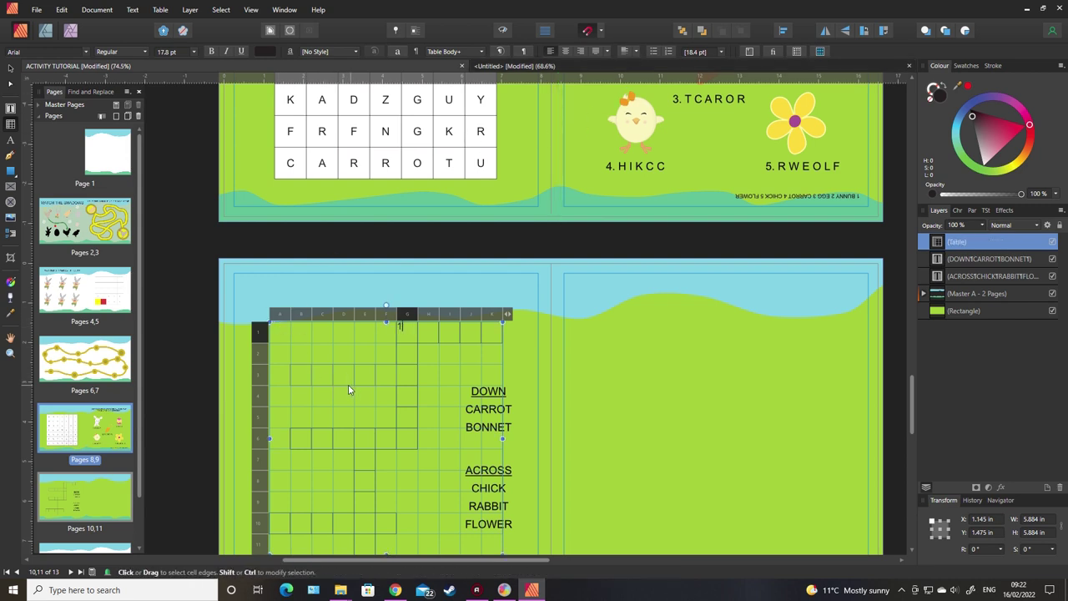
Step: Top- and left-align cell B3 and enter clue number 2 in it
left_click(301, 375)
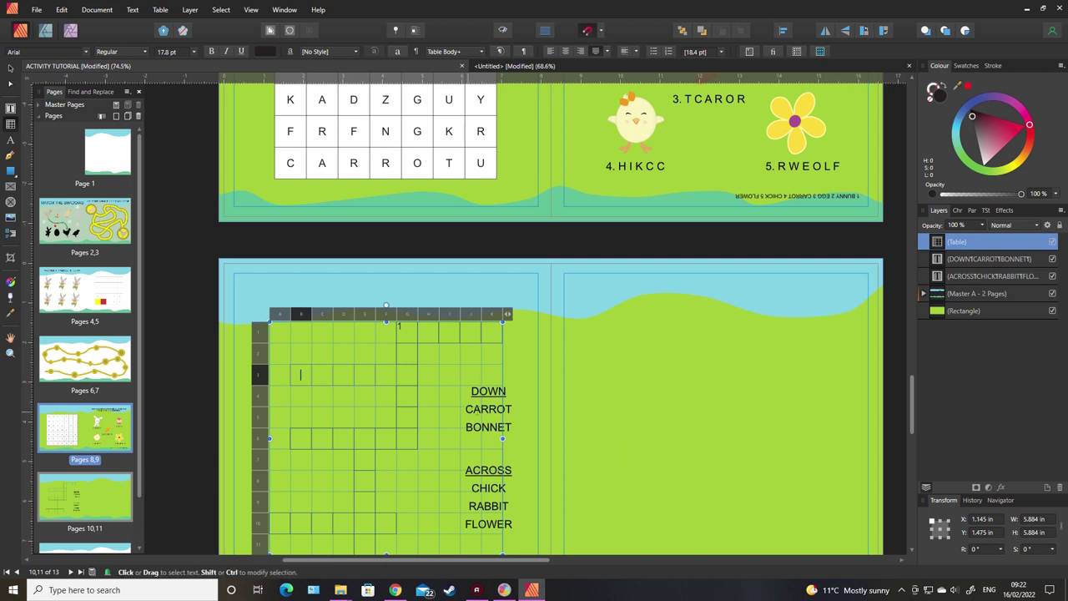
left_click(626, 52)
left_click(638, 67)
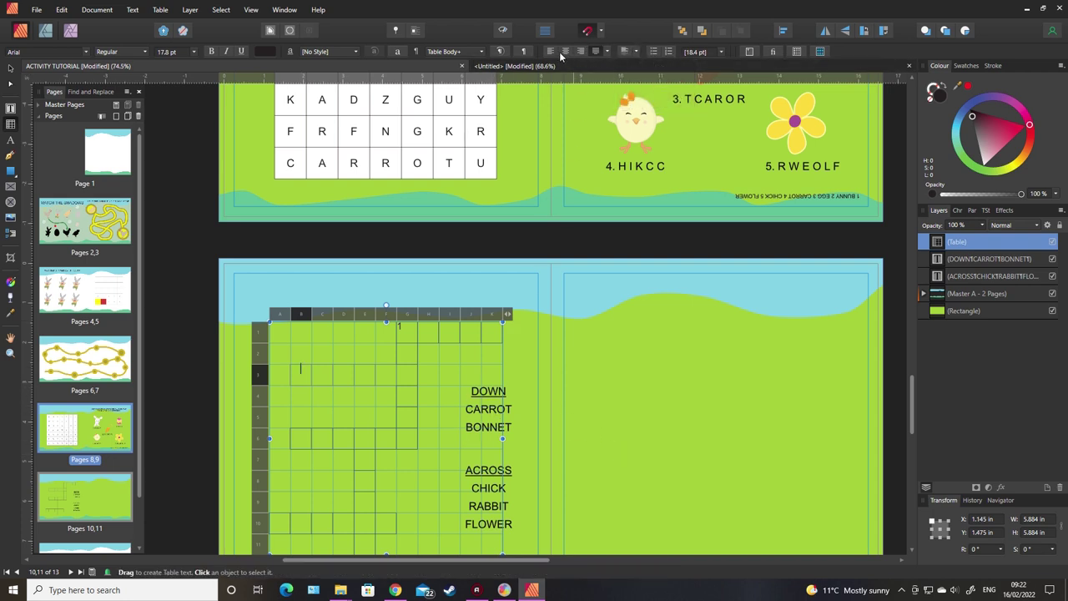
left_click(551, 51)
type("2")
Step: Re-enter the crossword table and select cells G1 to L1 of the top word
left_click(10, 68)
left_click(570, 339)
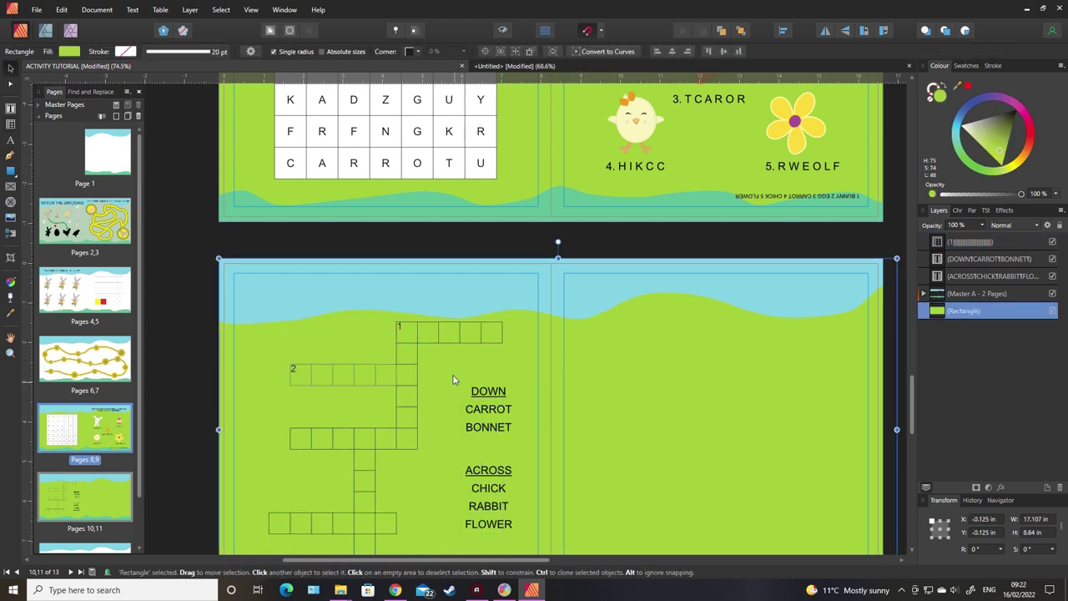
left_click(386, 373)
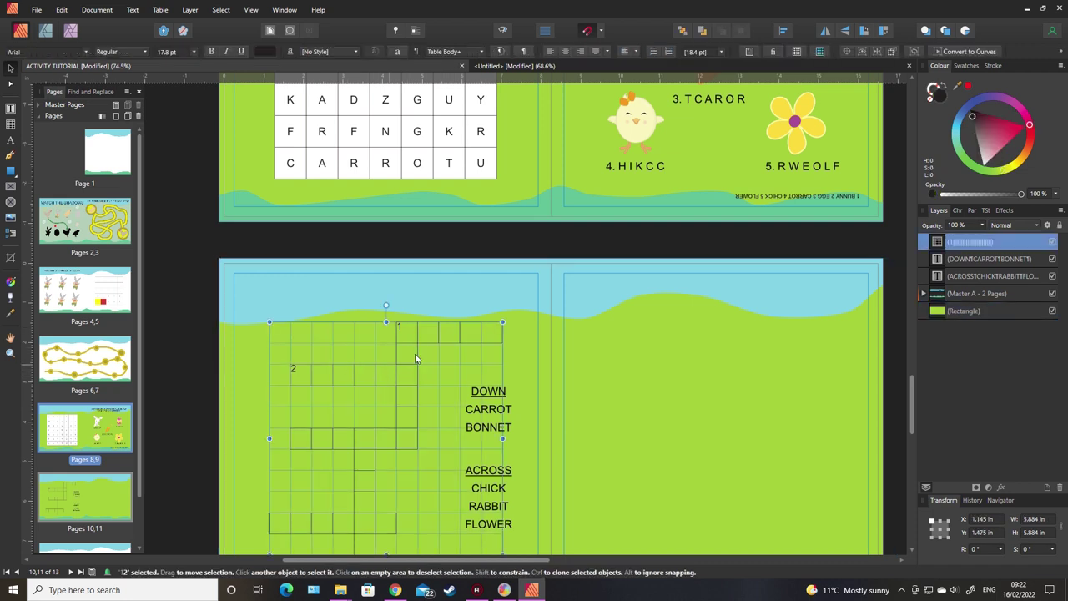
double_click(408, 330)
left_click_drag(408, 330, 494, 333)
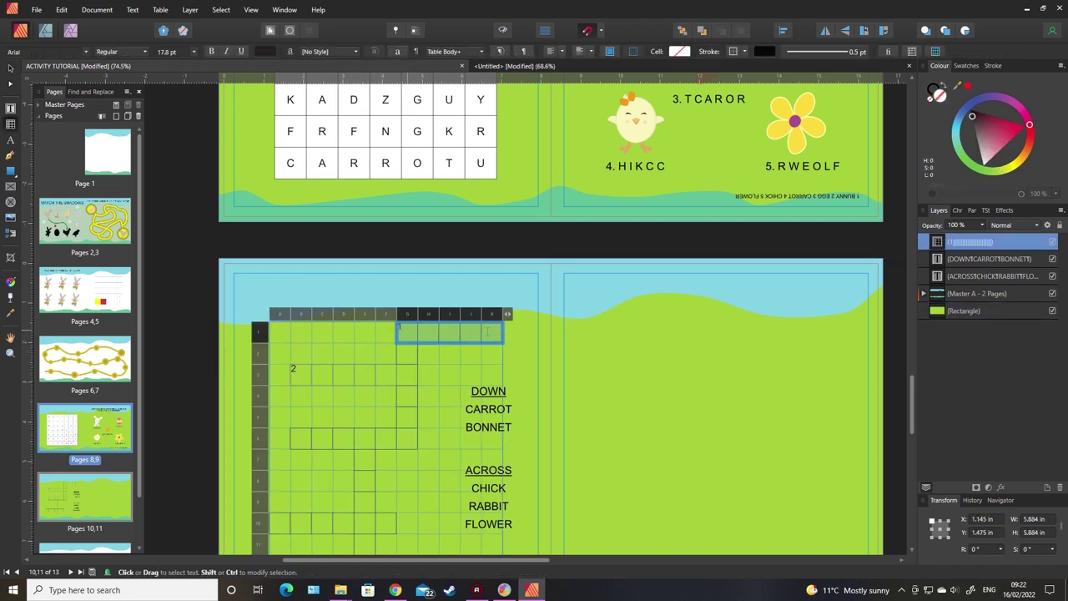
Step: Fill cells G1–L1 and column G rows 2–6 with white, then select the row 3 squares
left_click(679, 50)
left_click(758, 103)
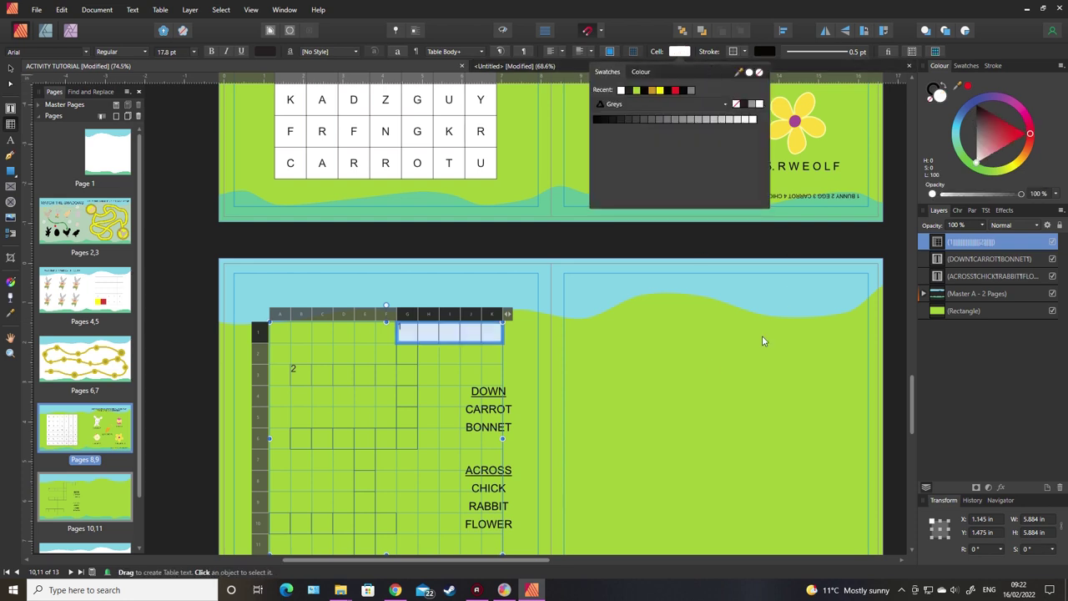
left_click_drag(406, 351, 407, 442)
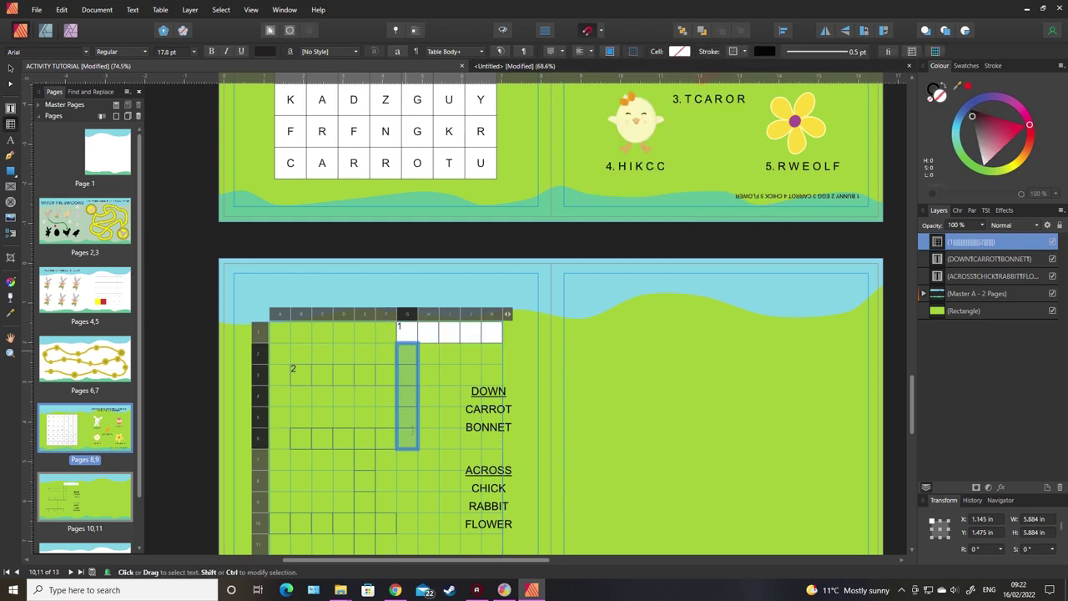
left_click(679, 51)
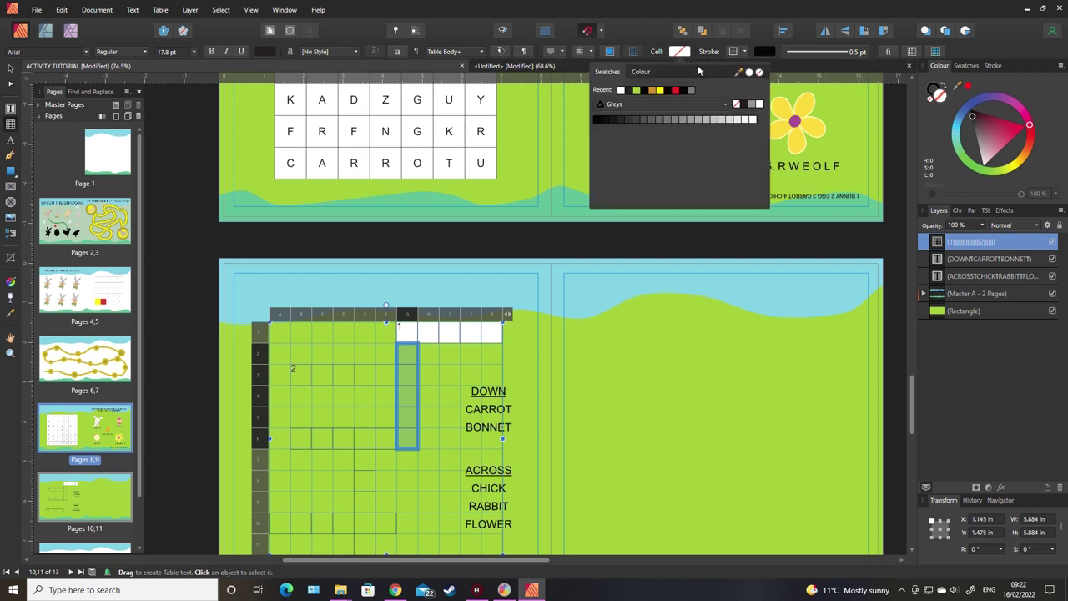
left_click(760, 105)
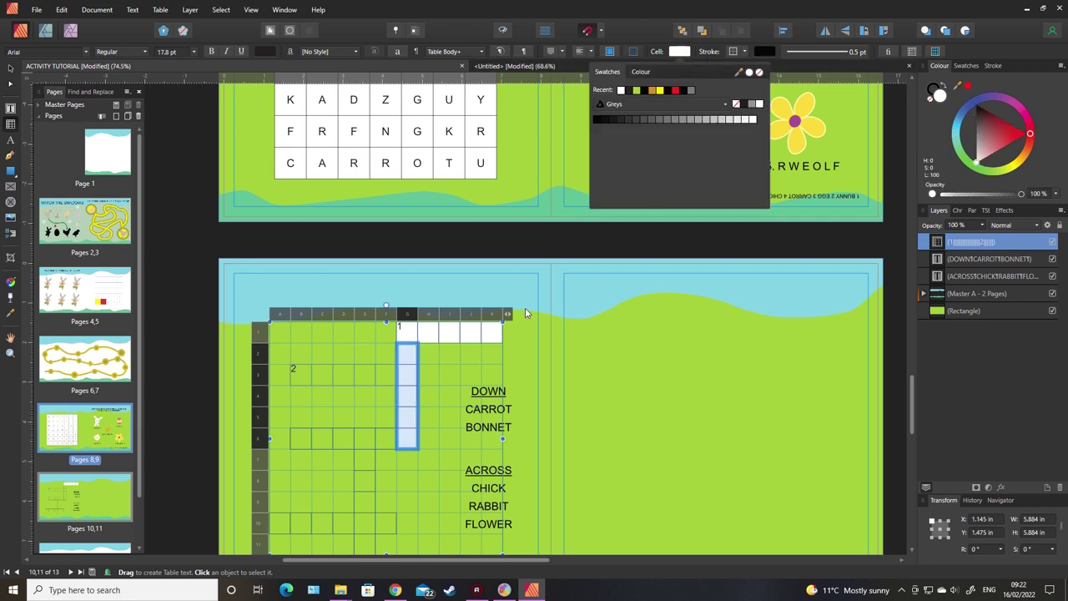
left_click(299, 374)
left_click_drag(298, 374, 372, 376)
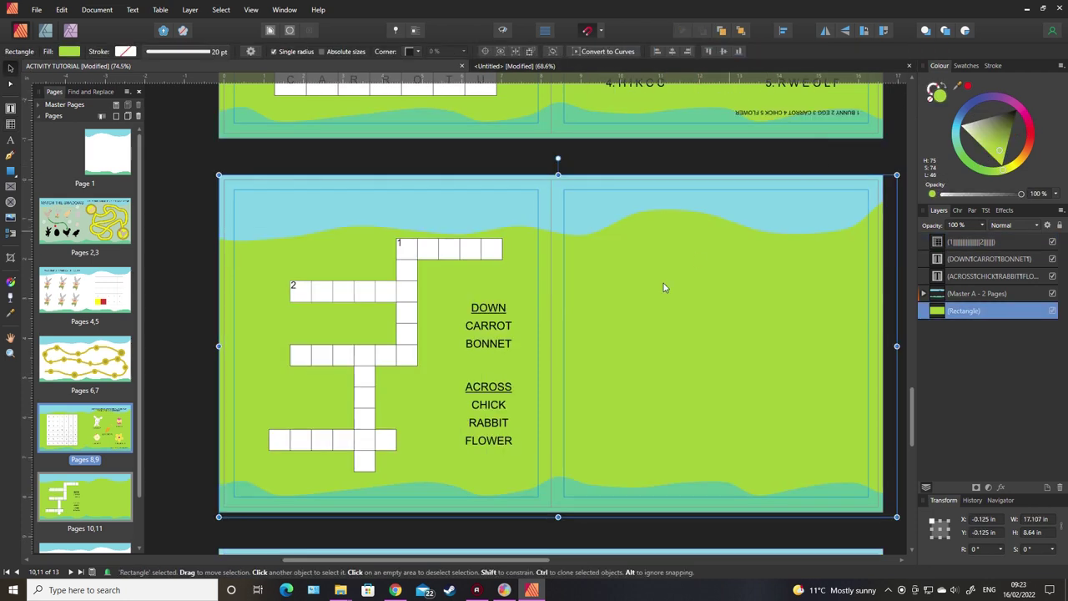
scroll(699, 198, "up", 2)
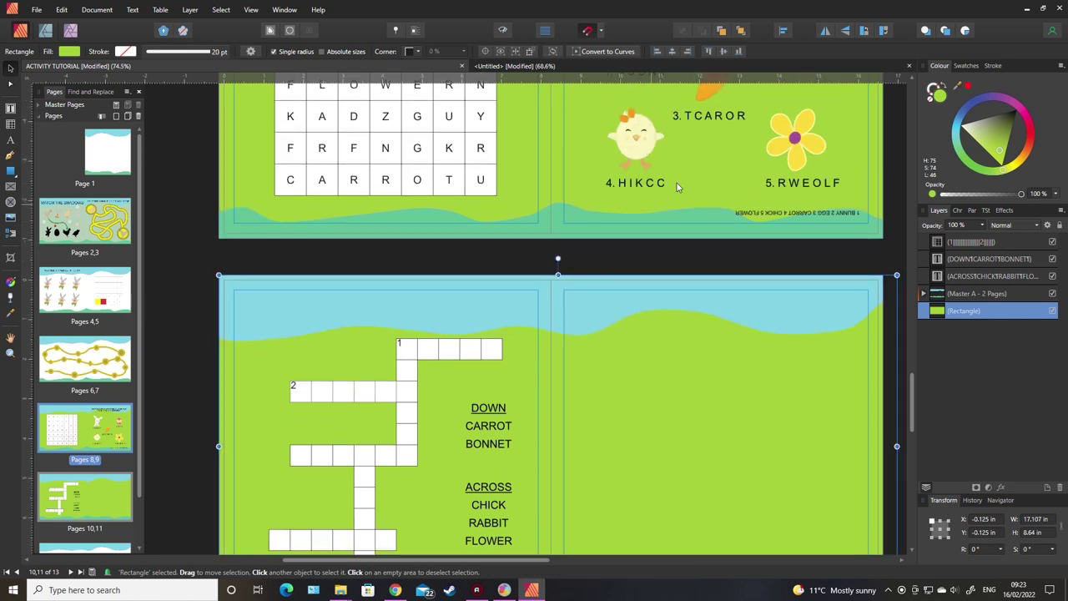
scroll(702, 204, "up", 2)
scroll(668, 212, "down", 1)
scroll(667, 217, "up", 1)
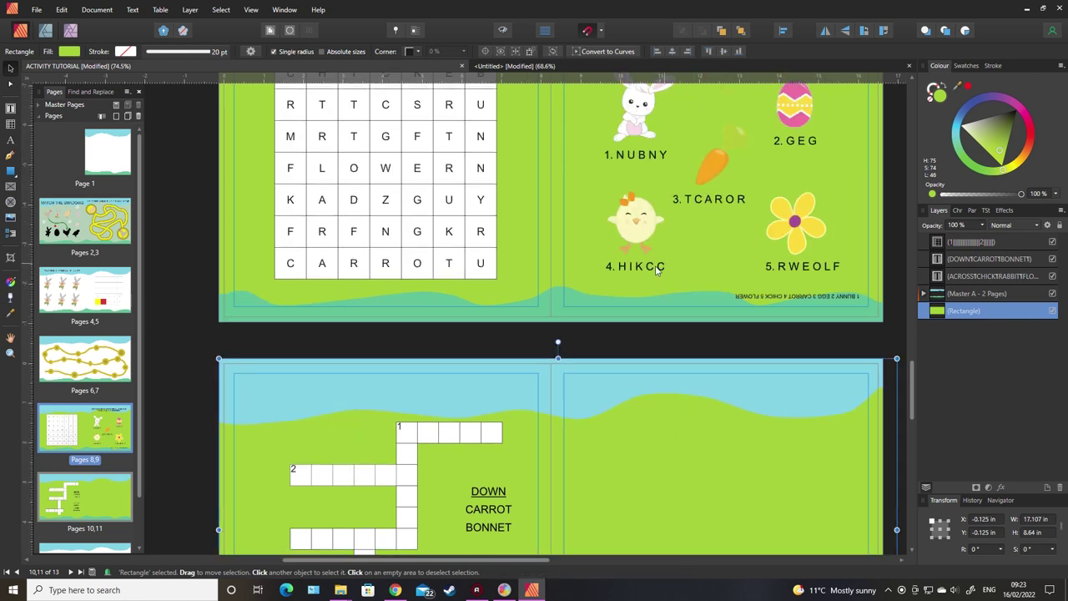
scroll(599, 434, "down", 1)
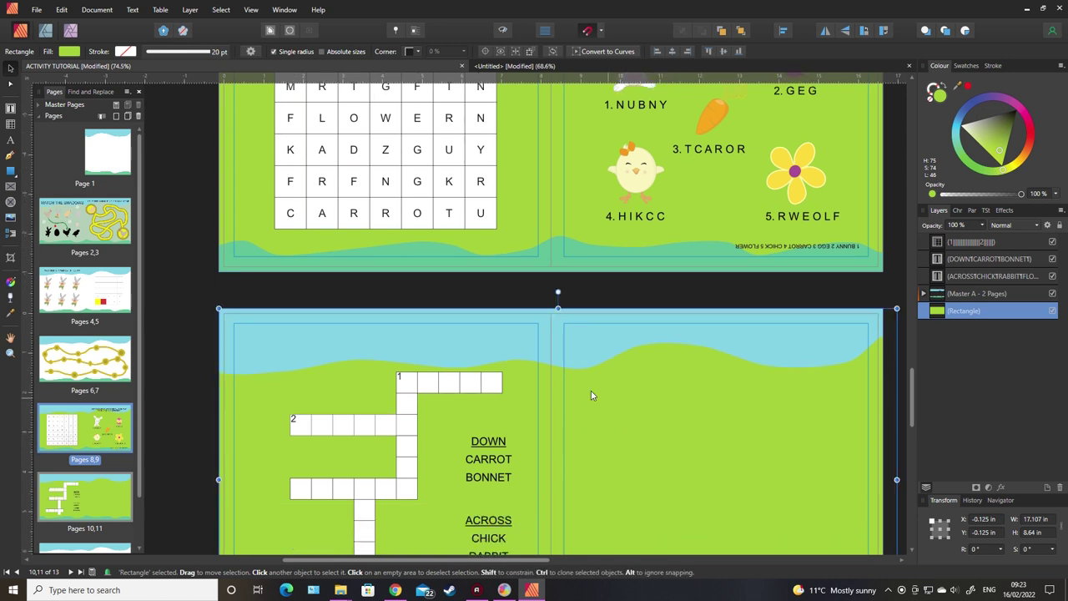
scroll(615, 374, "down", 1)
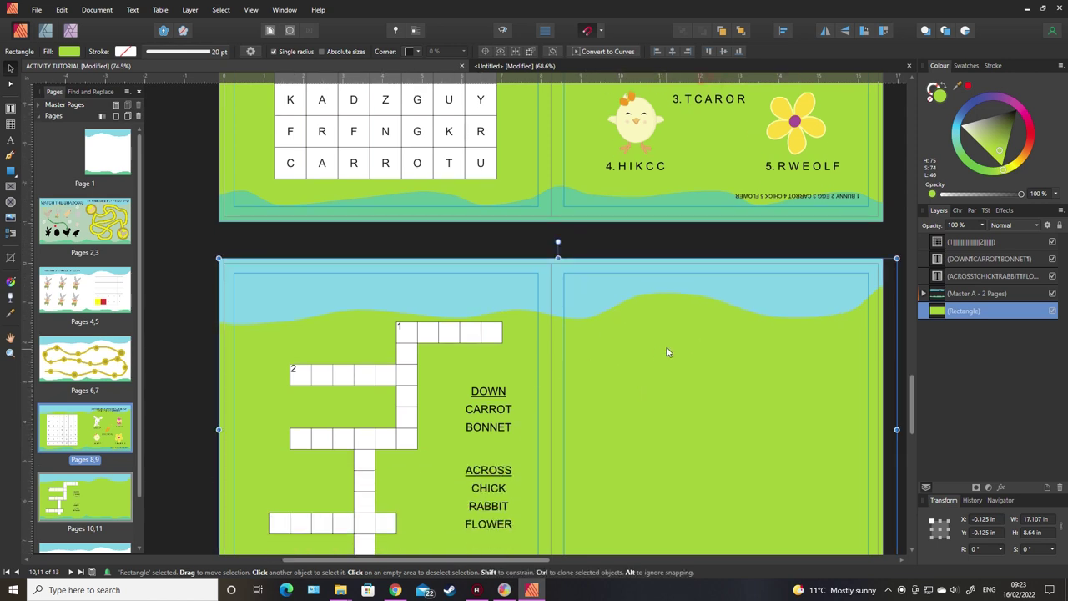
scroll(676, 281, "up", 4)
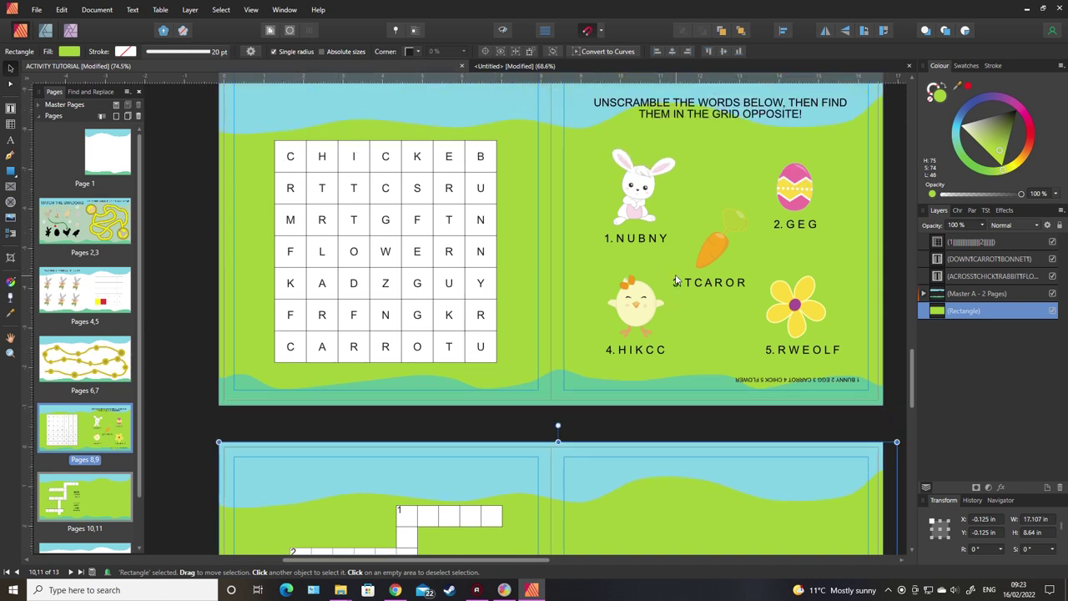
scroll(648, 431, "down", 1)
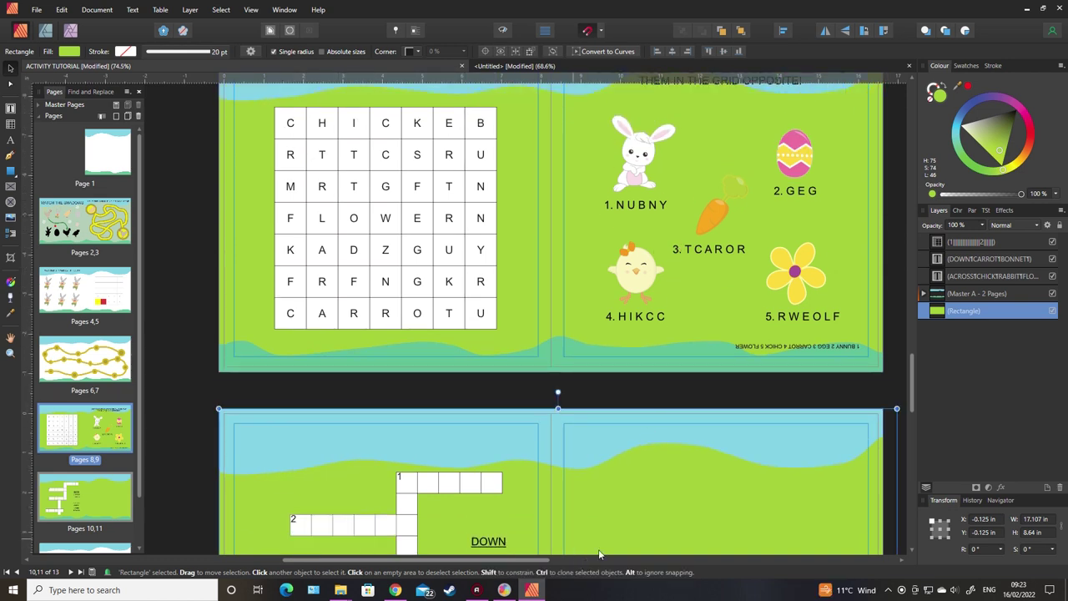
scroll(691, 429, "down", 4)
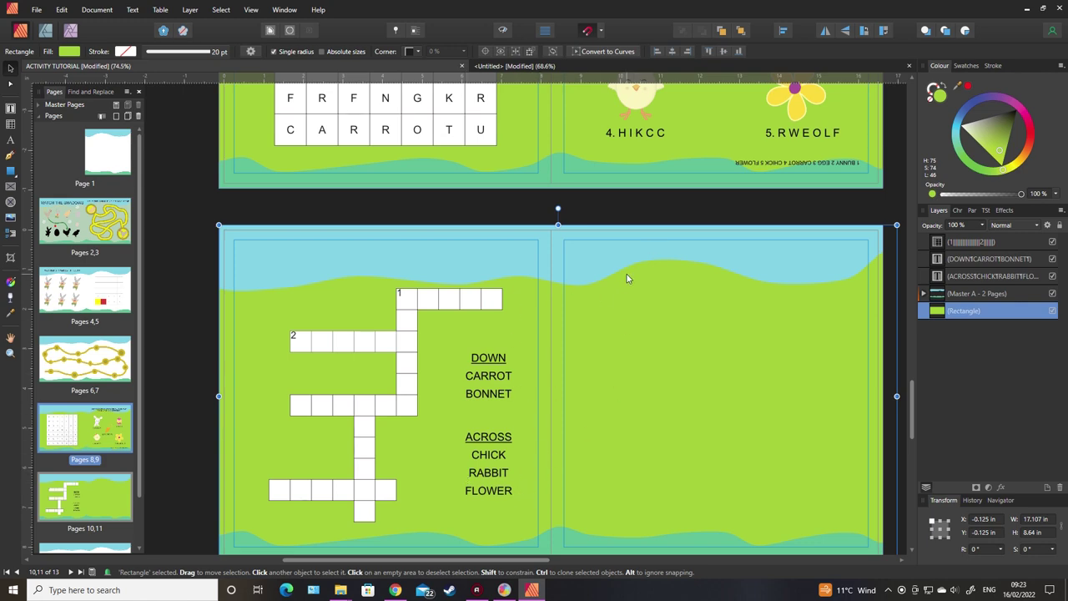
scroll(652, 247, "up", 6)
scroll(656, 238, "down", 6)
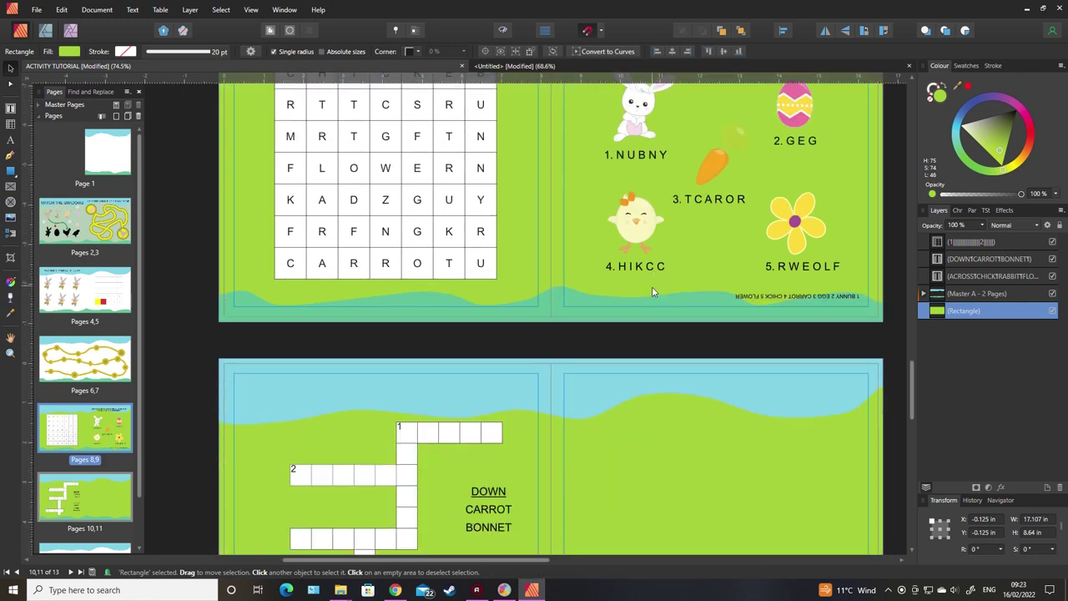
scroll(555, 493, "down", 2)
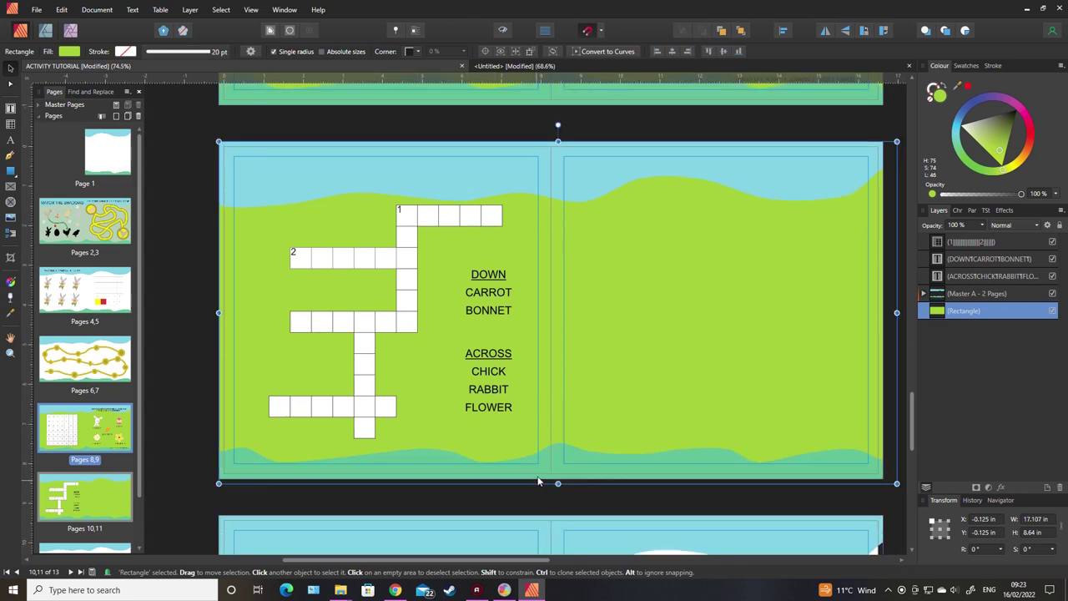
scroll(565, 425, "up", 1)
scroll(638, 345, "down", 1)
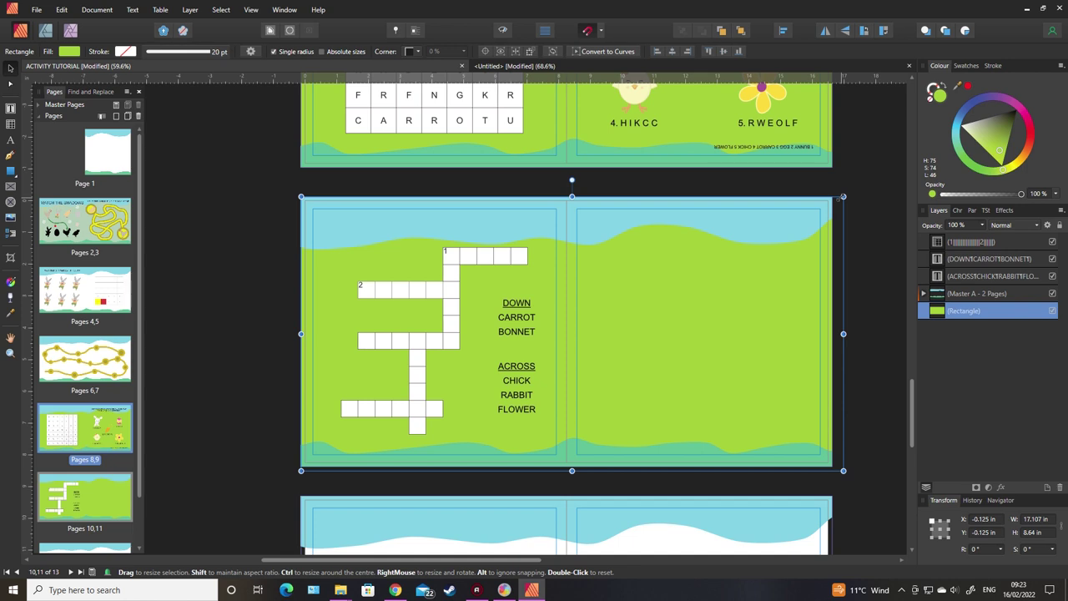
scroll(629, 225, "up", 1)
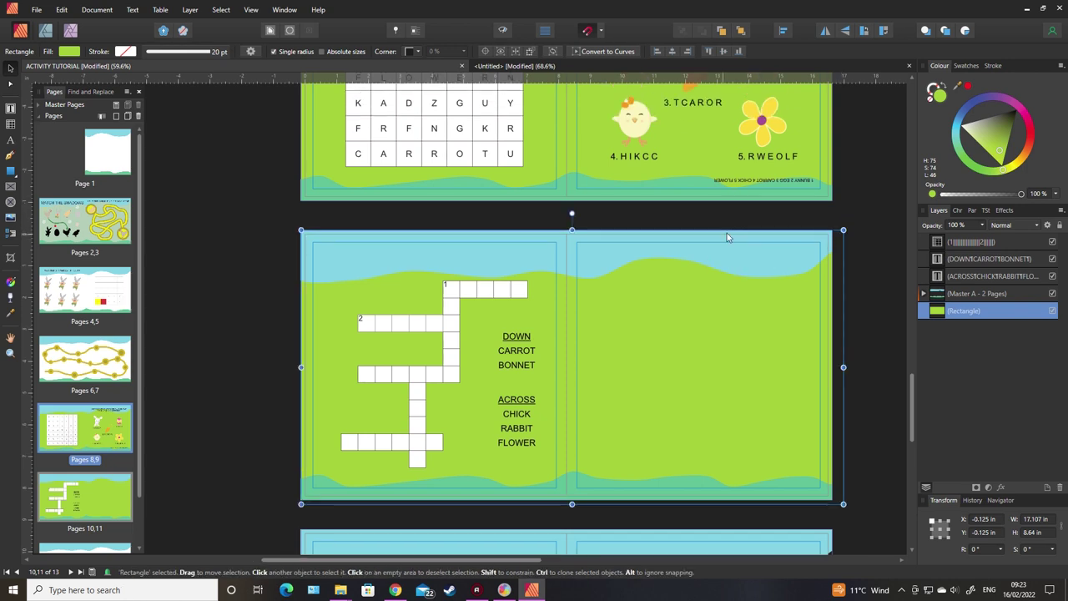
scroll(629, 225, "up", 4)
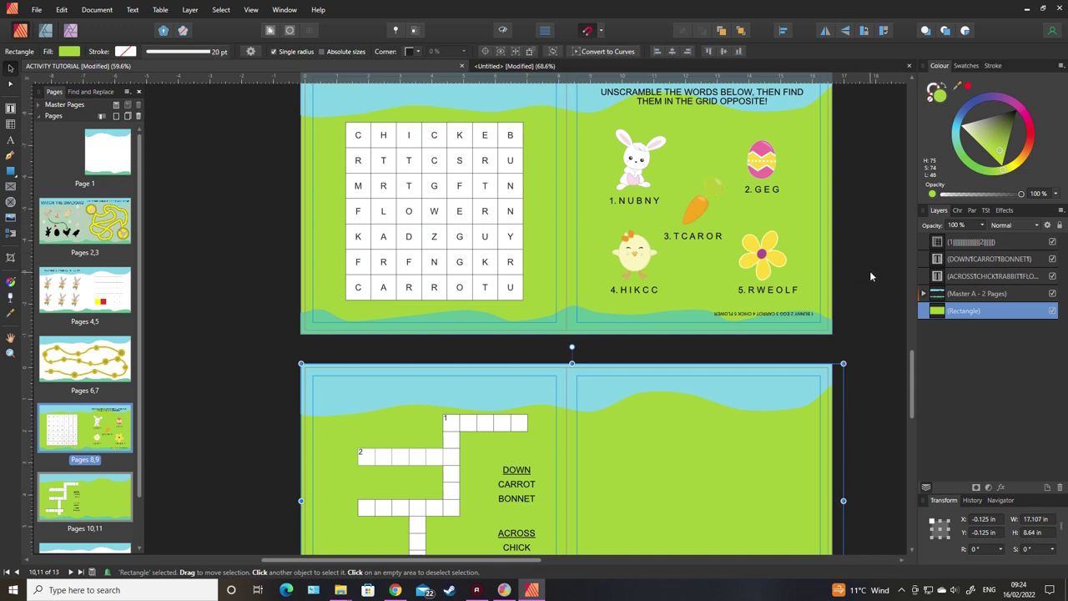
scroll(873, 274, "down", 4)
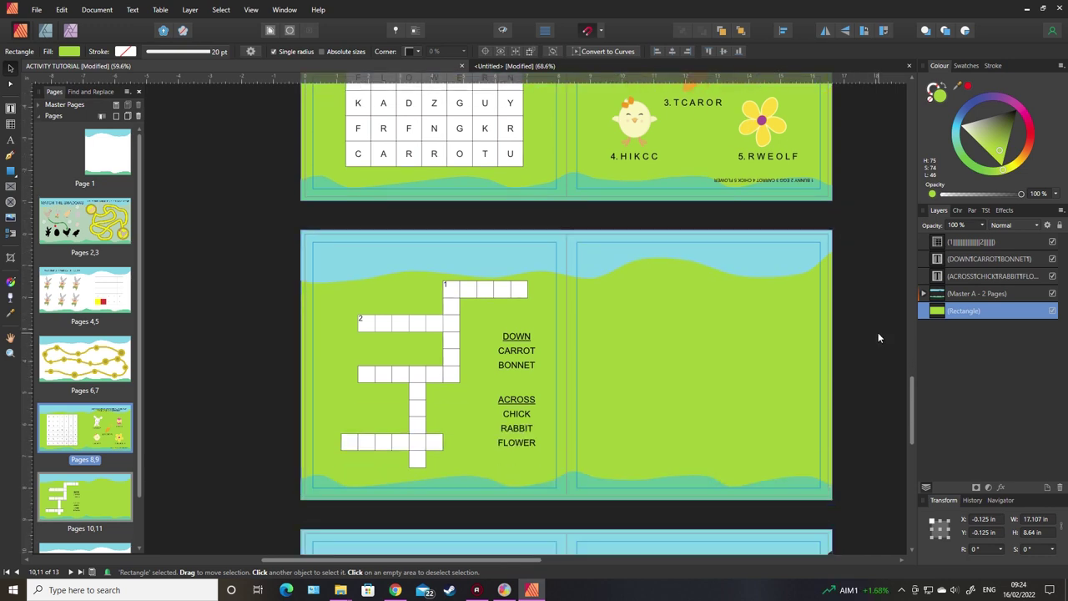
scroll(878, 338, "down", 2)
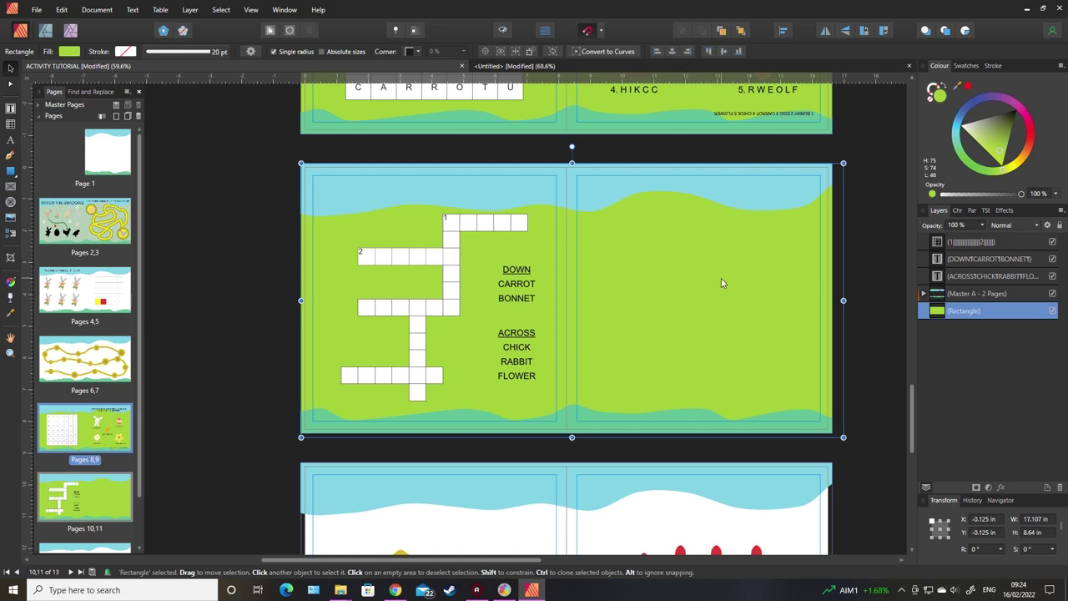
left_click(889, 249)
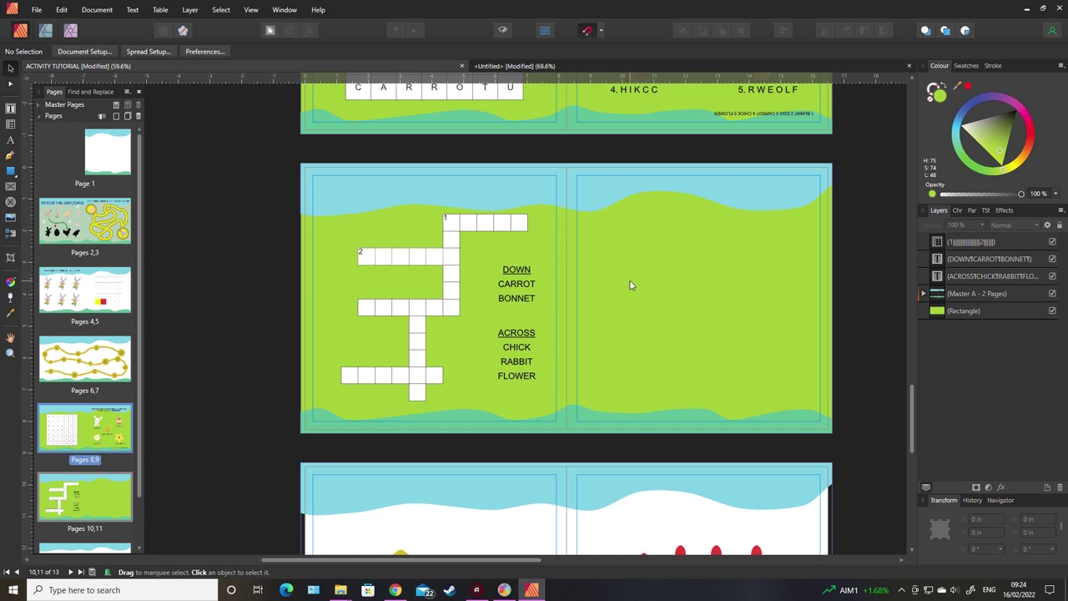
Step: Paste the 1.eps bird picture onto the right page and open it for editing
key("ctrl+v")
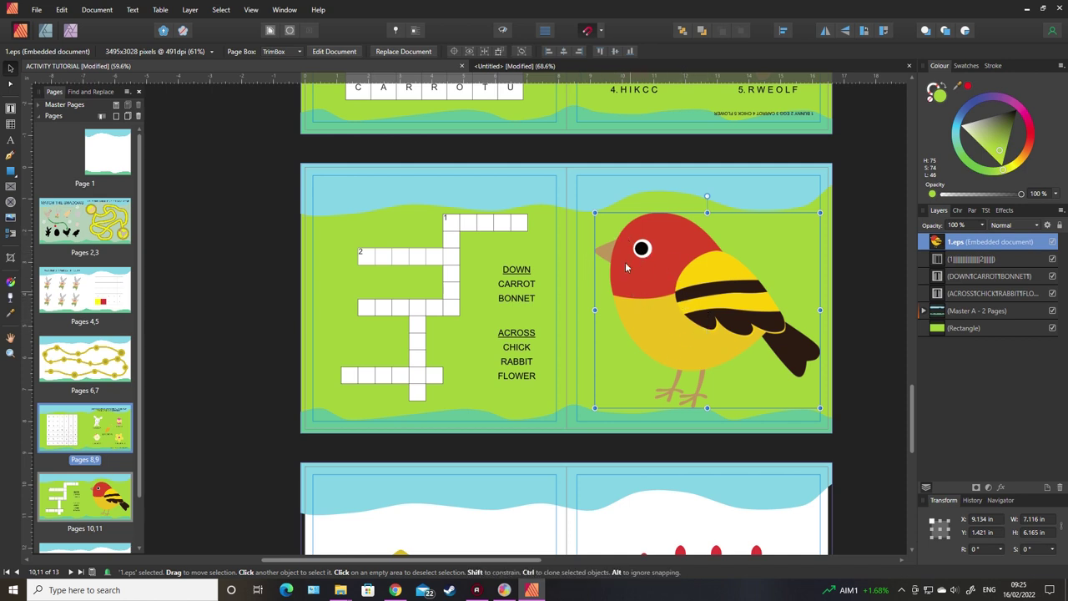
double_click(702, 311)
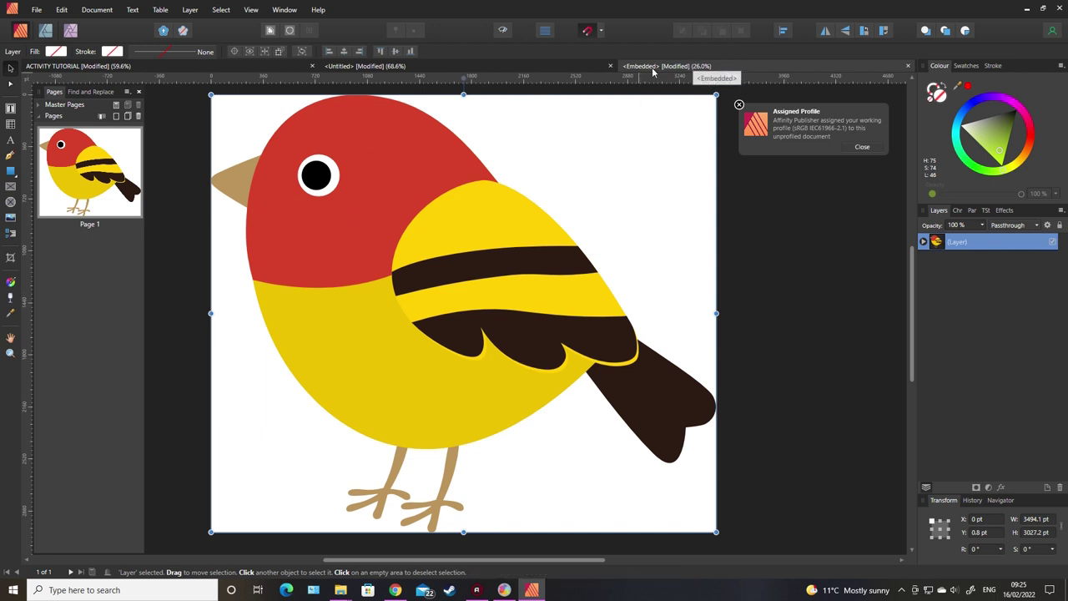
Step: Select all 12 bird shapes in the Layers panel and fill them nearly white
left_click_drag(470, 559, 460, 560)
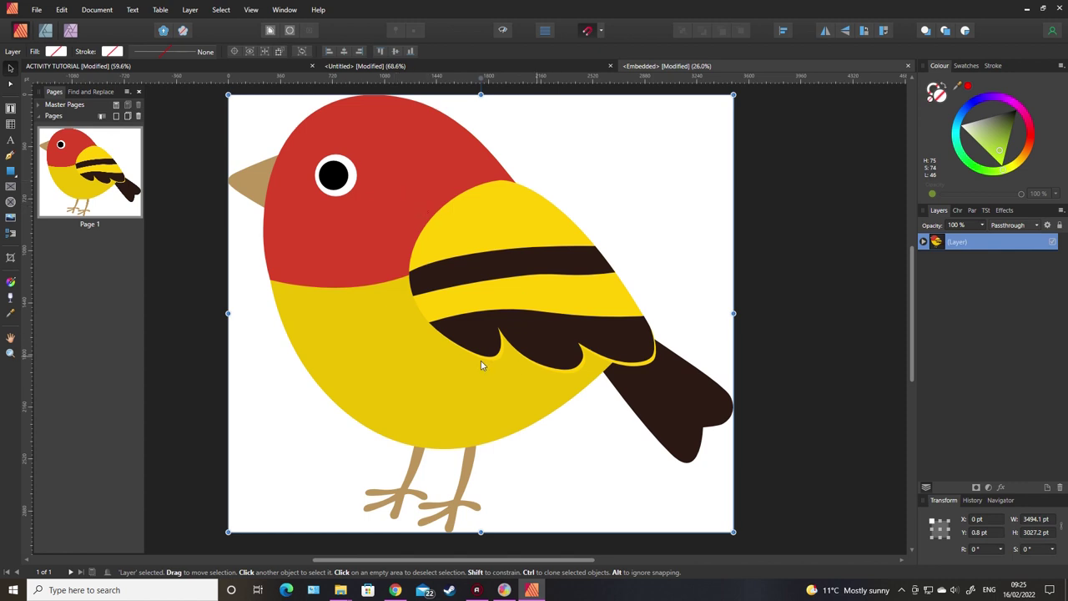
left_click(924, 242)
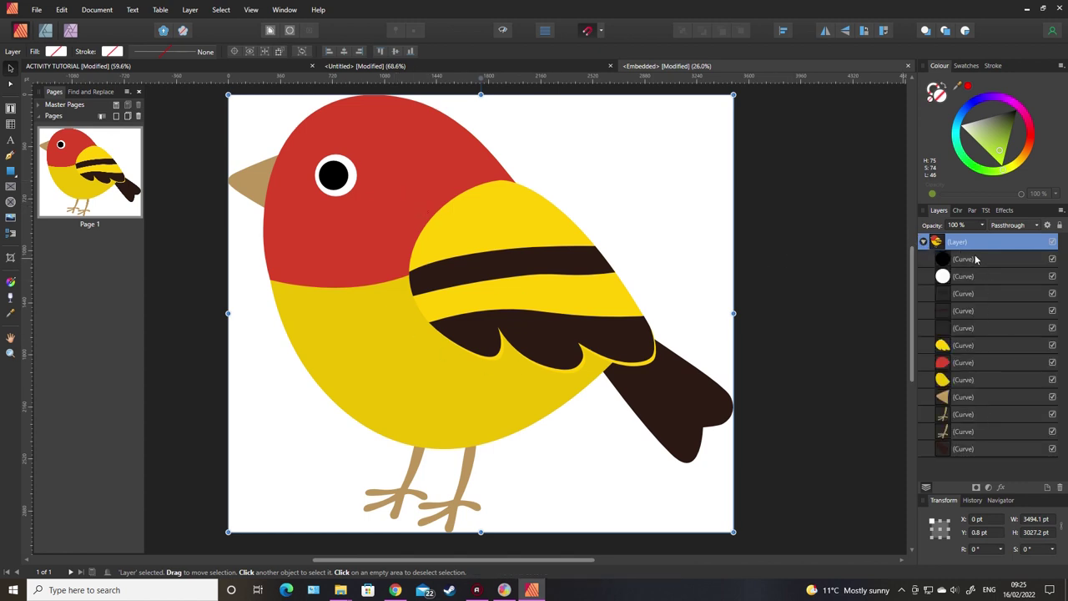
left_click(976, 260)
left_click(985, 448, "shift")
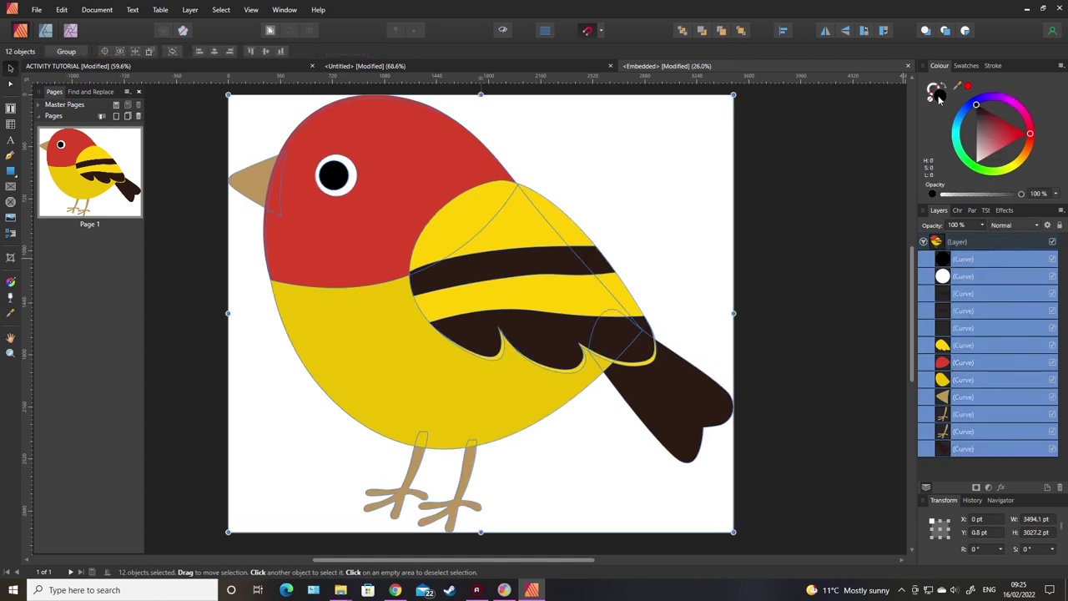
left_click_drag(984, 136, 967, 196)
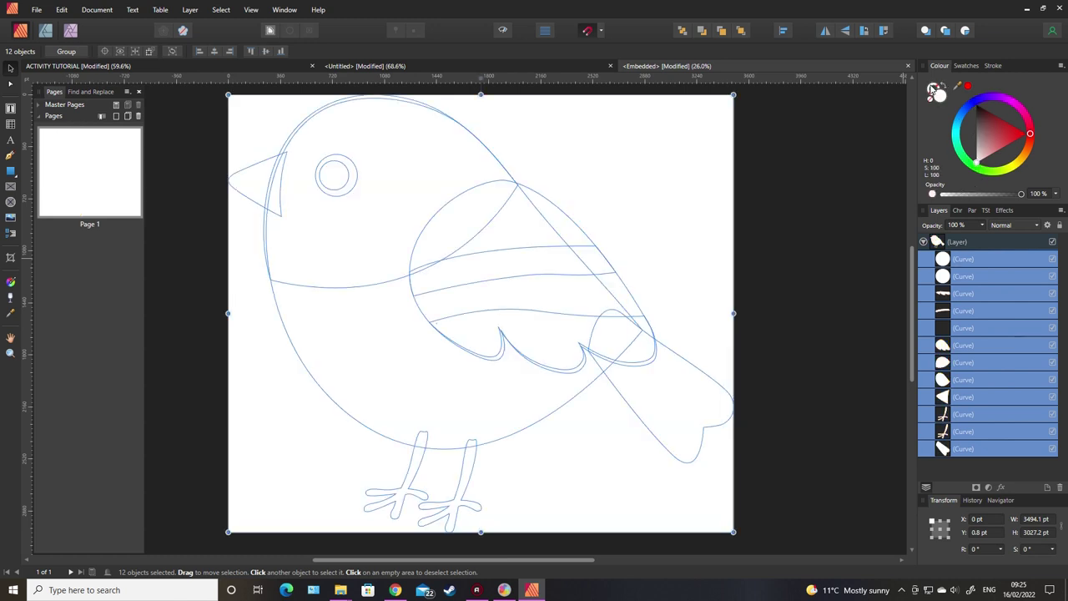
Step: Give the shapes a black 12.9 pt outline, then return to the booklet
left_click(933, 89)
left_click(1015, 138)
left_click_drag(1015, 137, 1026, 119)
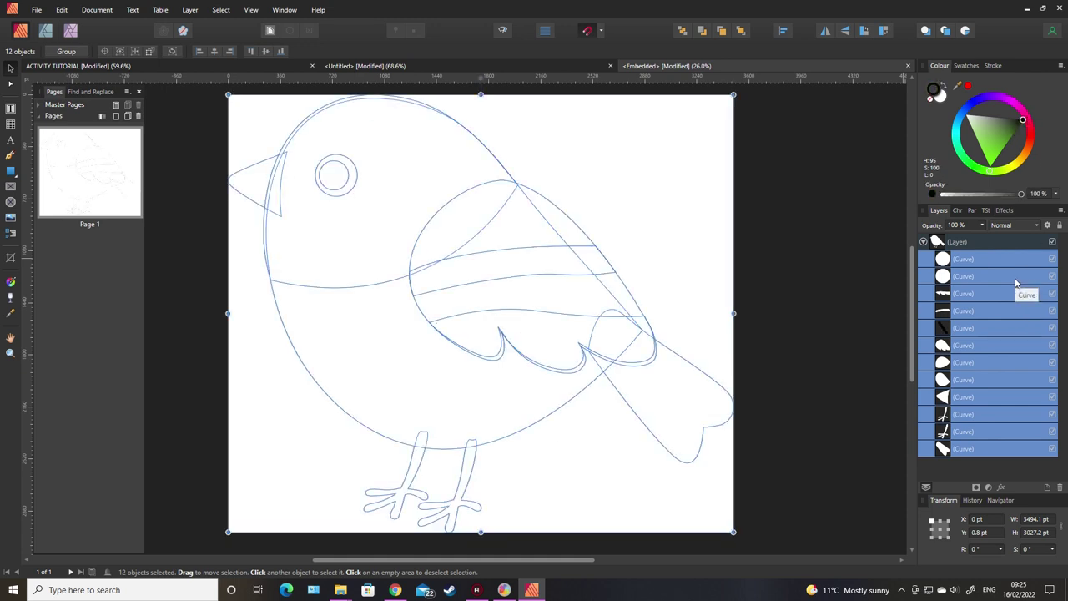
left_click(993, 66)
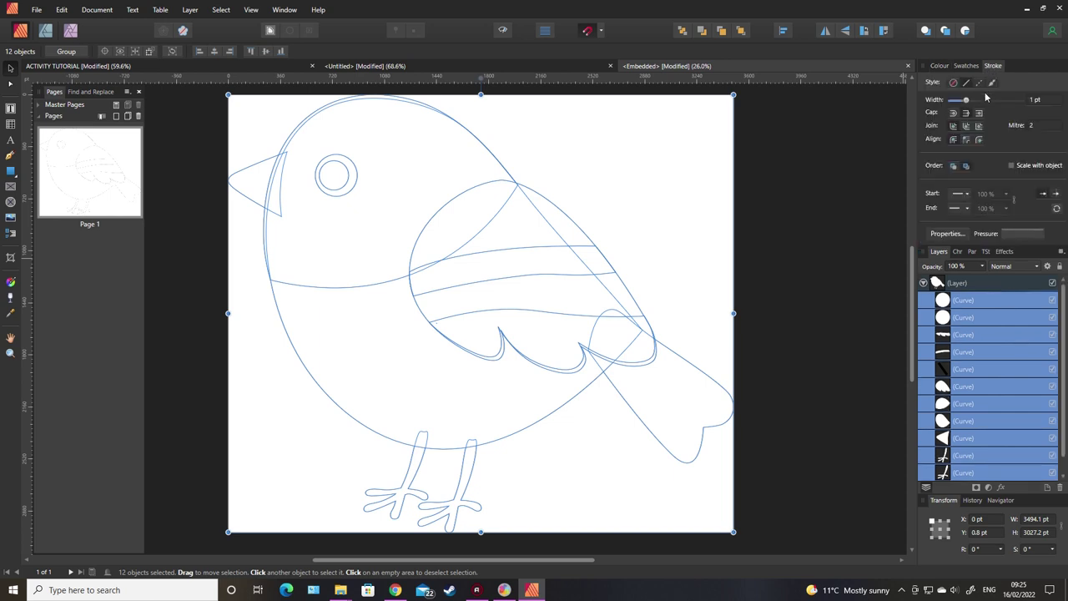
left_click_drag(978, 100, 985, 98)
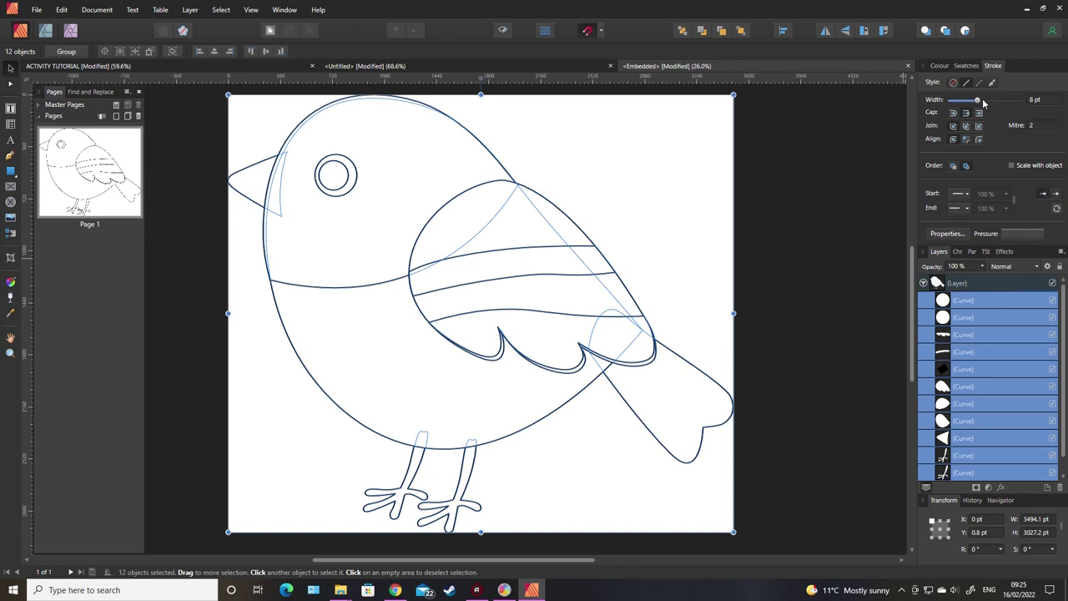
left_click(982, 97)
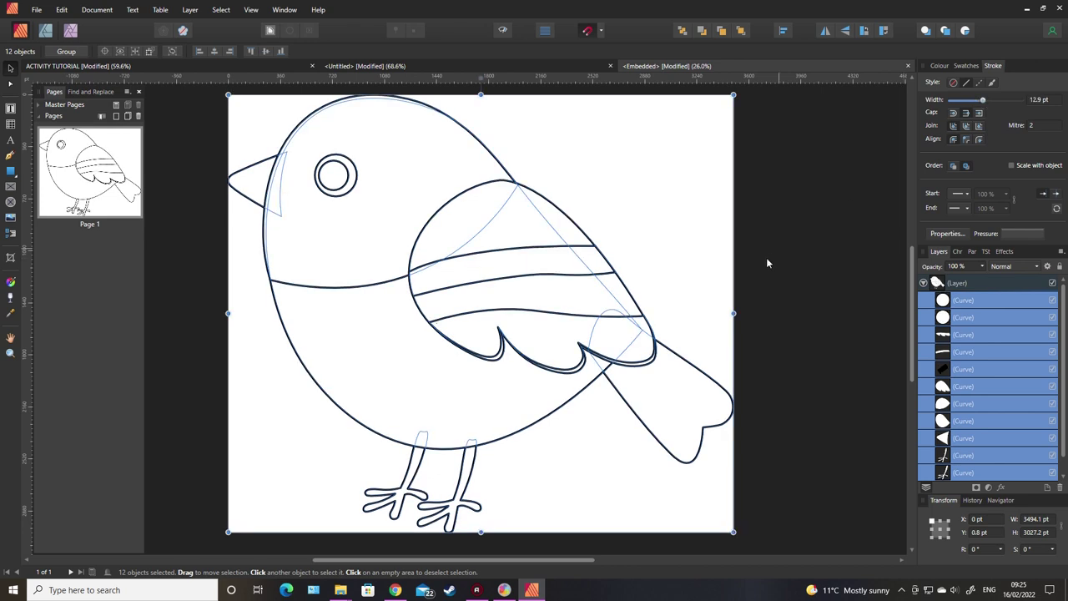
left_click(798, 267)
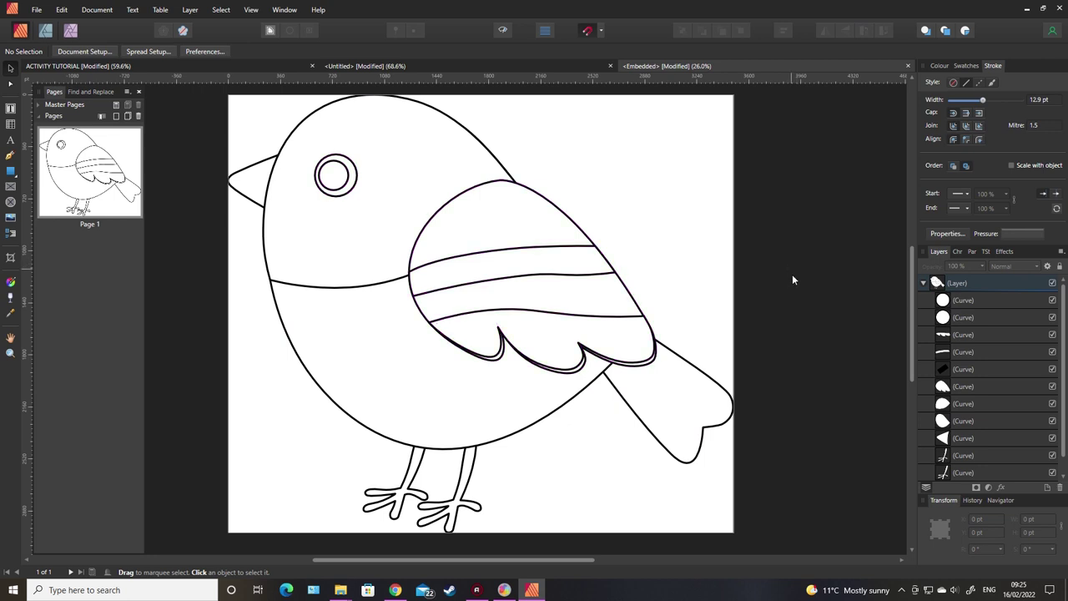
left_click(908, 66)
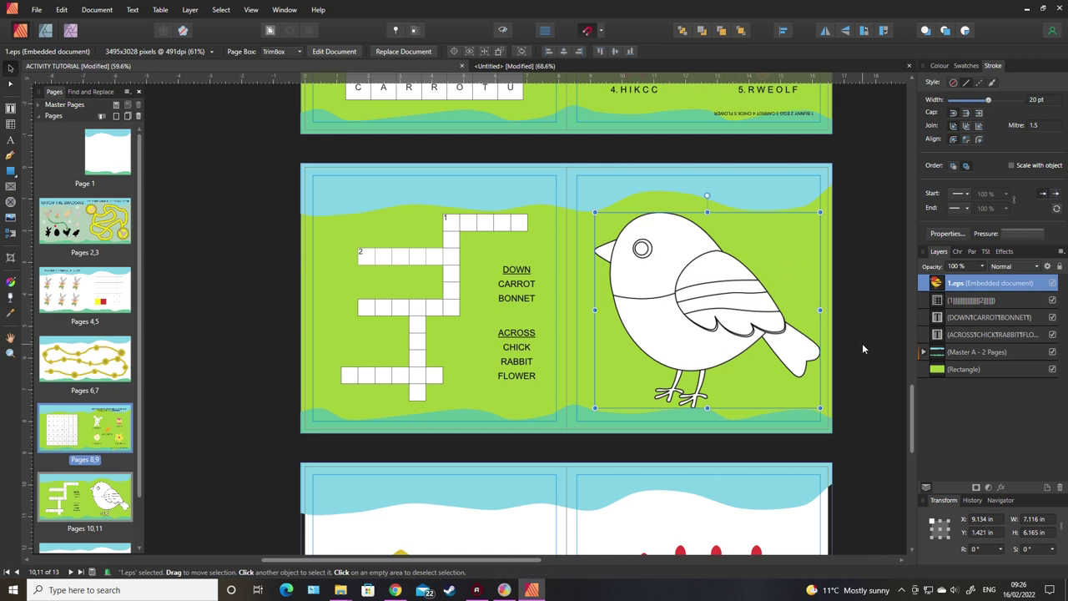
Step: Add centred text frames numbering the eye 1, the beak 2 and the head 3
left_click(853, 307)
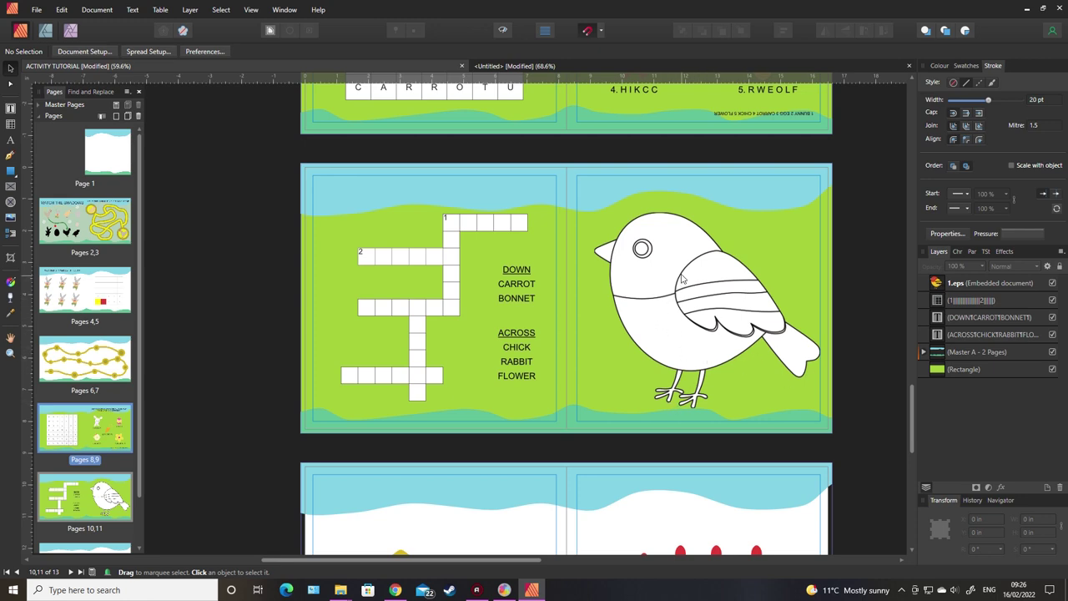
scroll(628, 257, "up", 5)
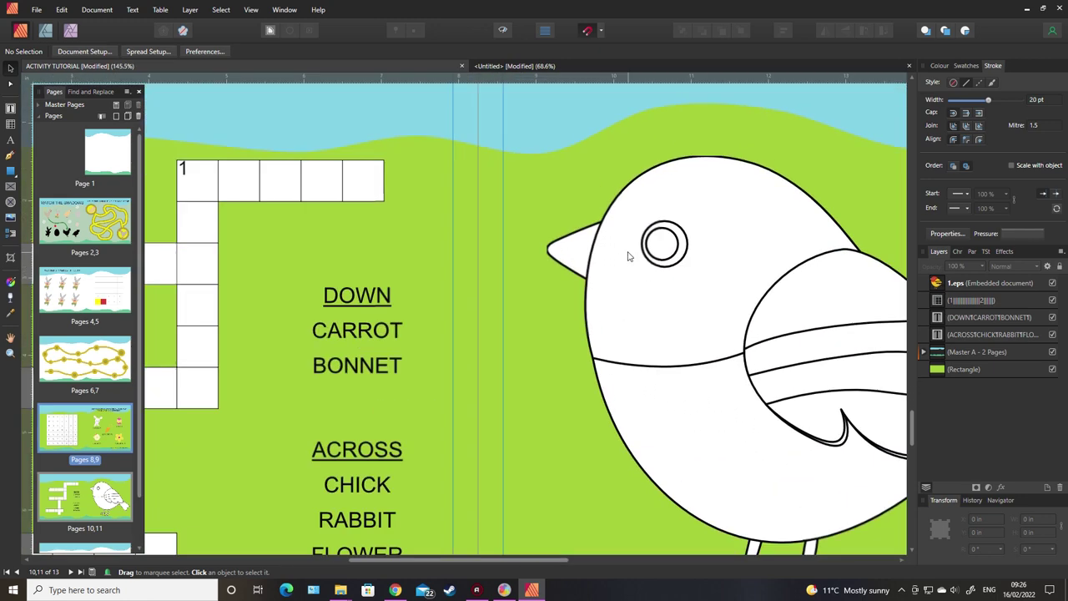
scroll(636, 289, "up", 3)
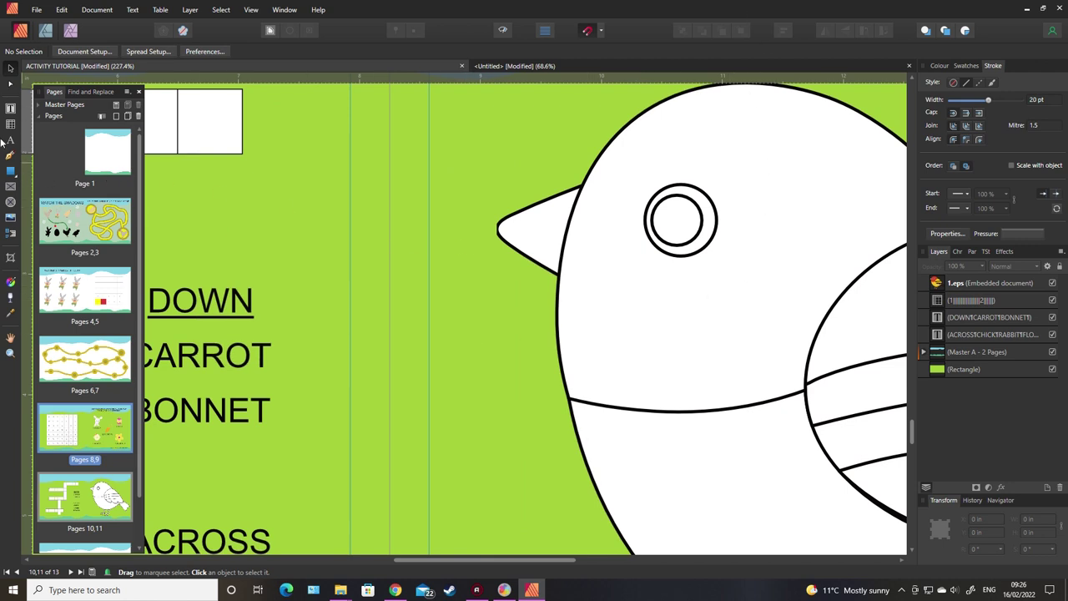
left_click(11, 109)
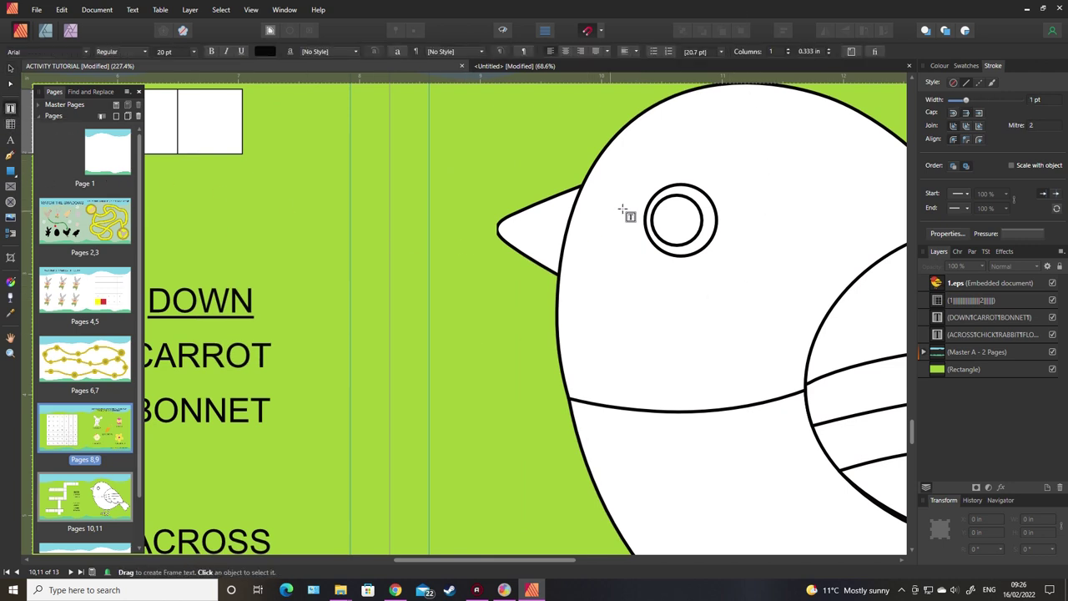
left_click_drag(687, 236, 693, 240)
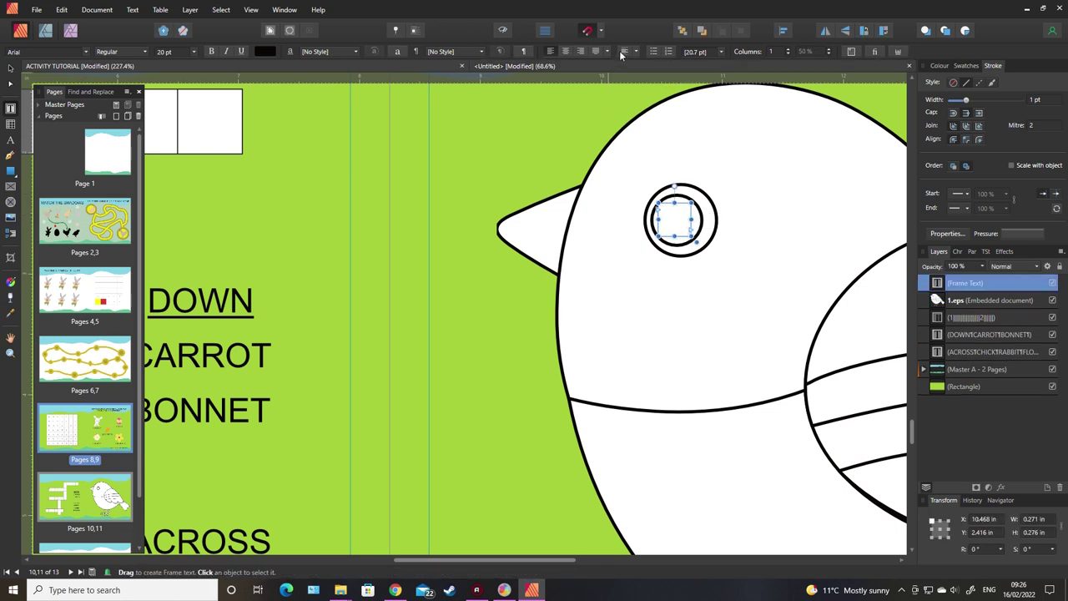
left_click(567, 54)
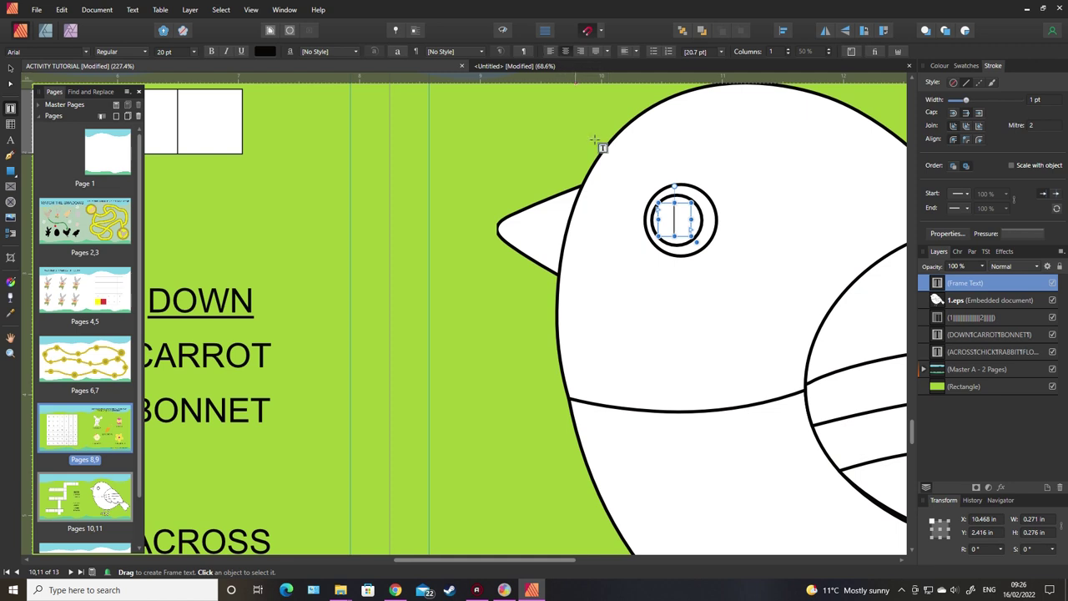
type("1")
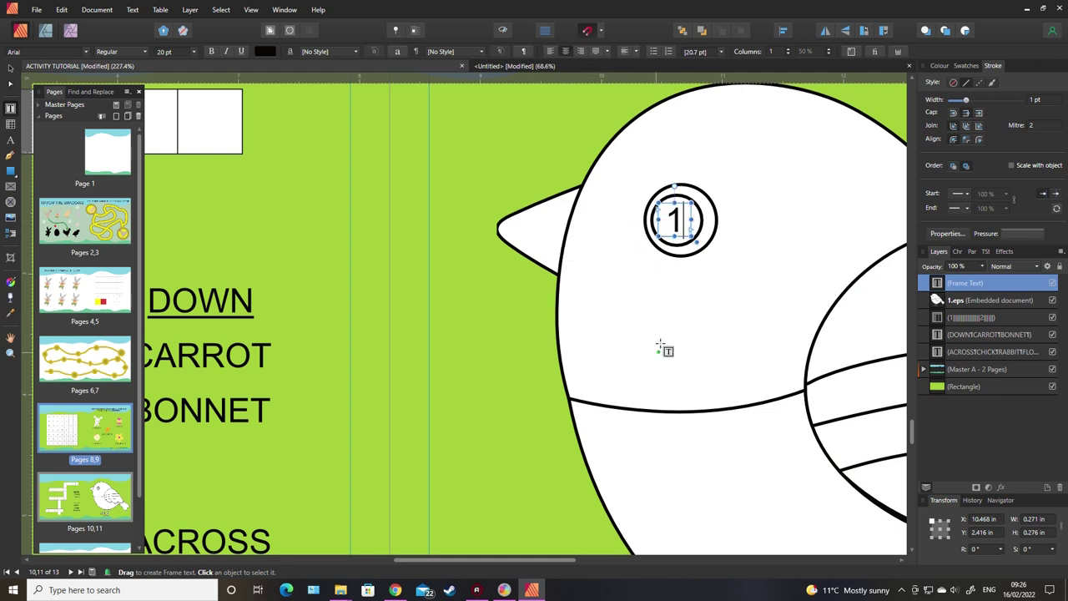
left_click_drag(526, 219, 553, 250)
type("2")
left_click_drag(668, 292, 730, 348)
type("3")
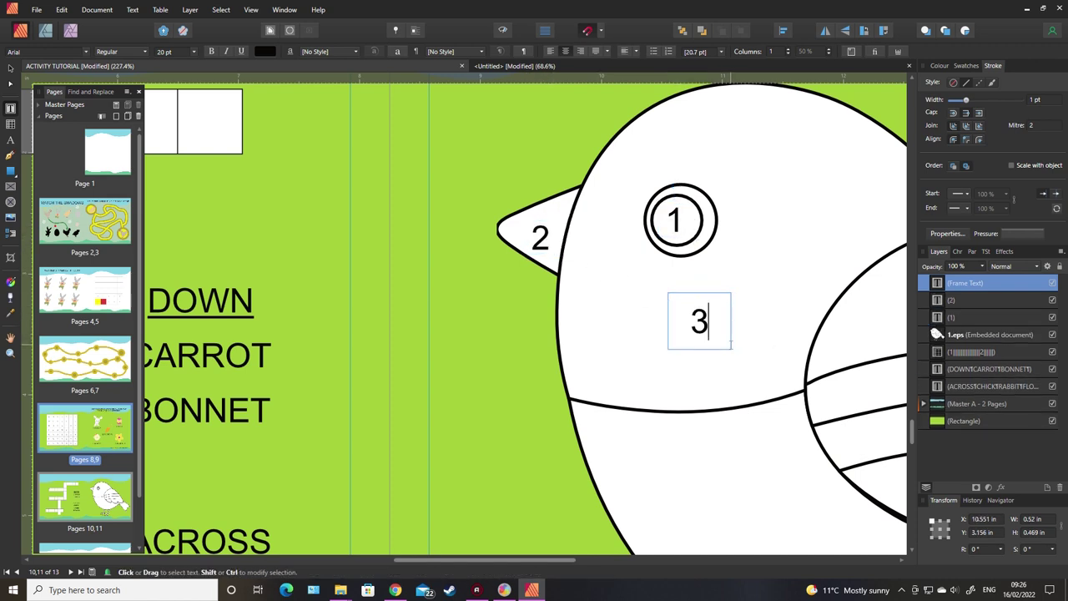
Step: Label the lower body, upper wing and lower wing each with the number 4
scroll(759, 334, "down", 2)
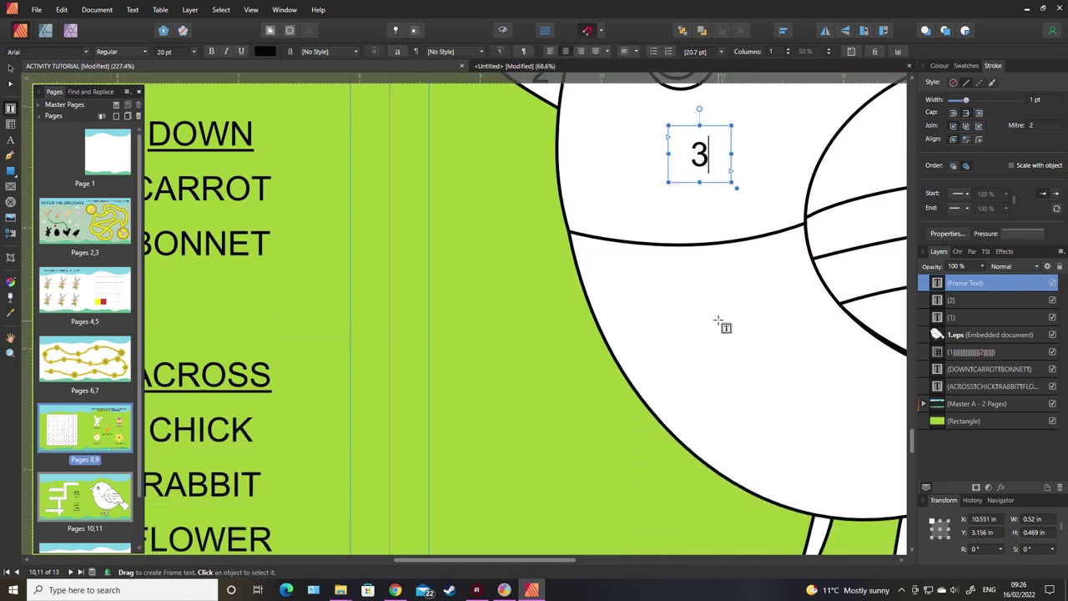
scroll(720, 324, "up", 1)
scroll(721, 327, "down", 1)
left_click_drag(726, 311, 775, 378)
type("4")
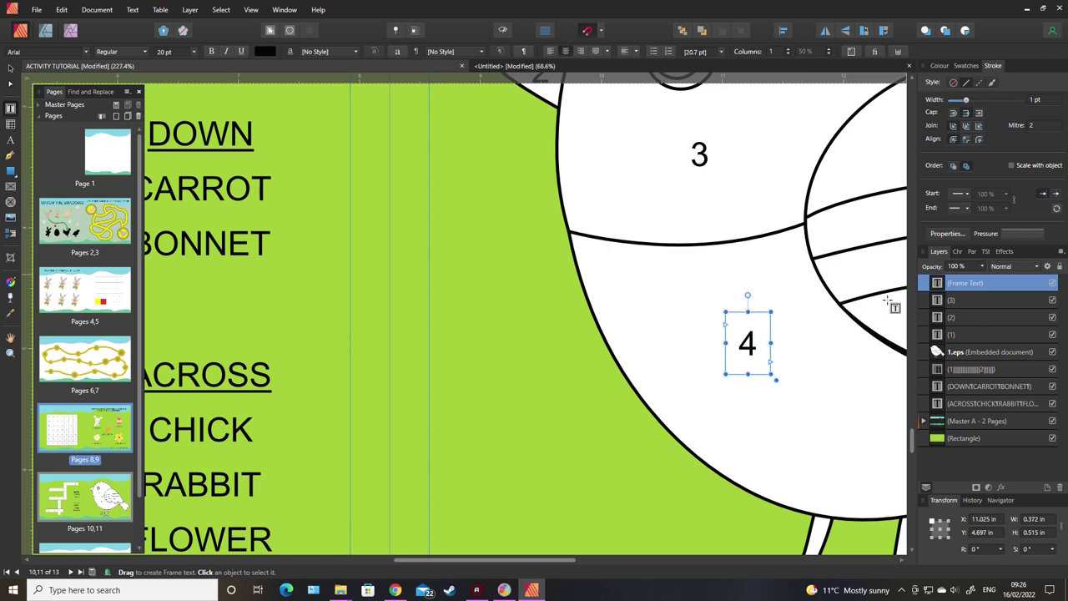
scroll(718, 412, "down", 3)
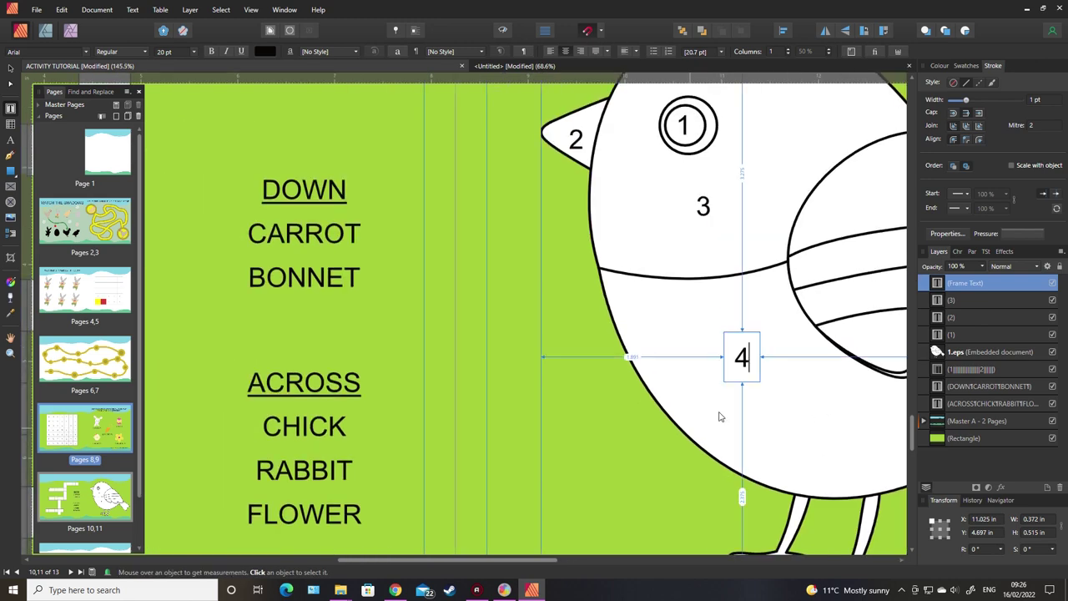
scroll(542, 563, "right", 3)
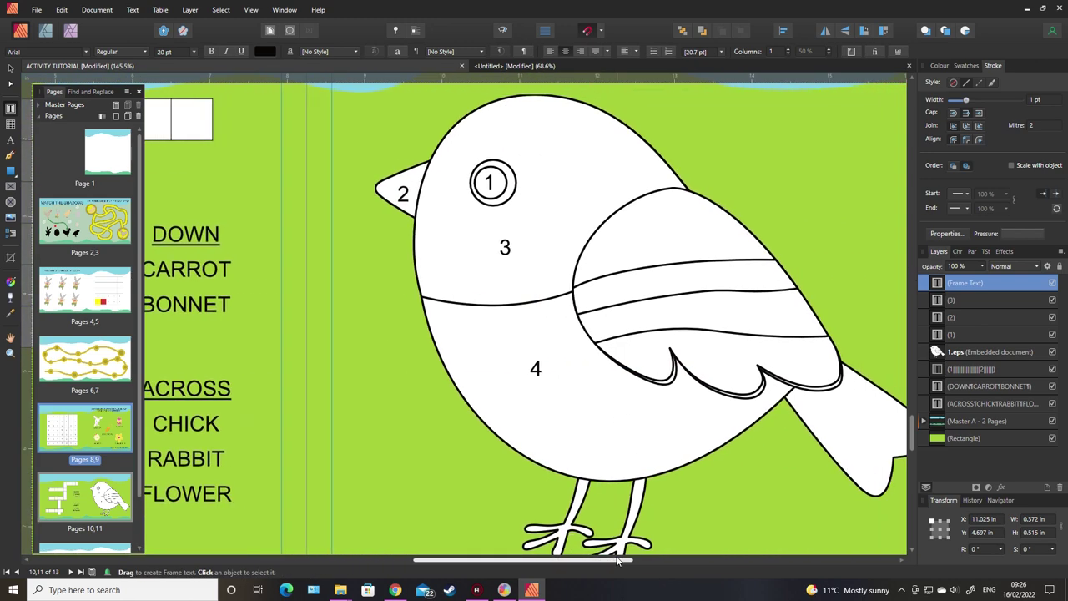
left_click_drag(604, 217, 631, 245)
type("4")
left_click_drag(672, 344, 690, 367)
type("4")
key("Escape")
key("Escape")
Step: Label both of the bird's feet with the number 2
scroll(667, 494, "down", 1)
left_click_drag(584, 522, 603, 538)
type("2")
key("Escape")
left_click_drag(521, 497, 548, 524)
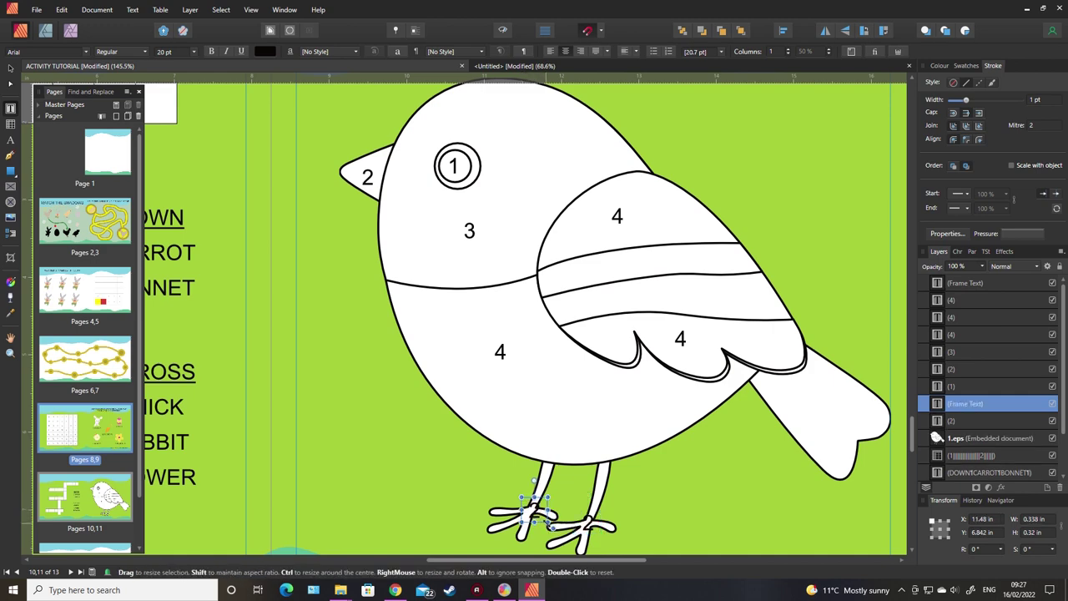
type("2")
scroll(540, 515, "up", 6)
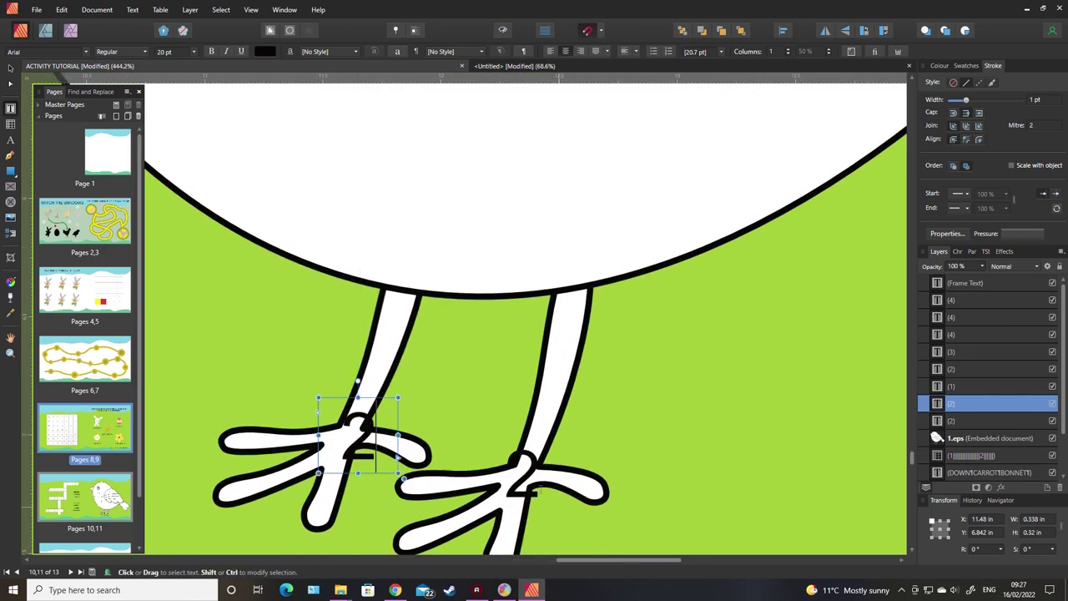
Step: Resize both foot number 2 labels to 15 pt and reposition the first one
key("ctrl+a")
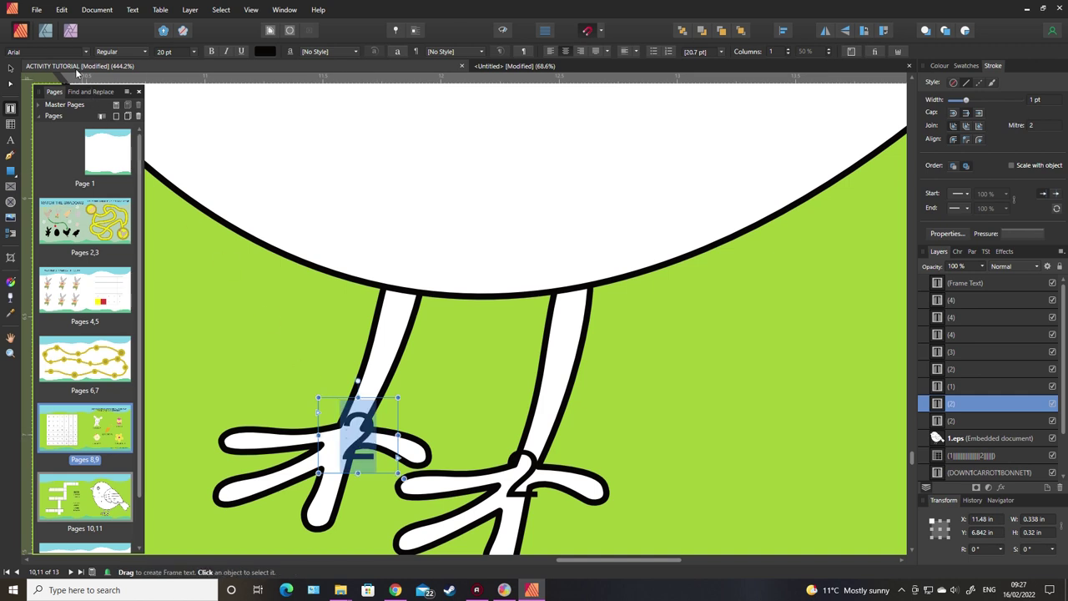
left_click(164, 52)
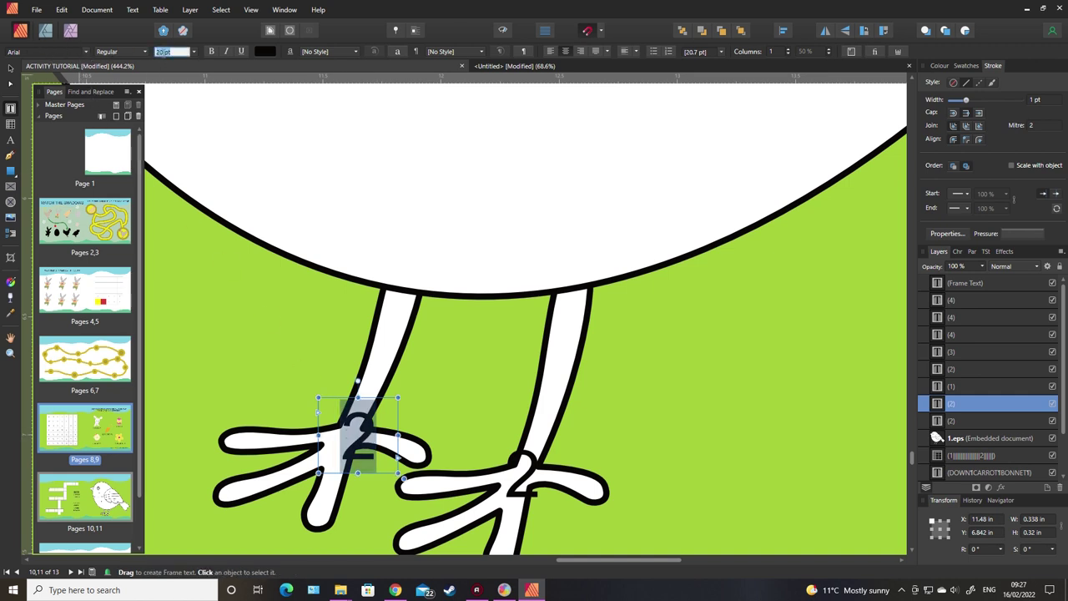
type("15")
key("Return")
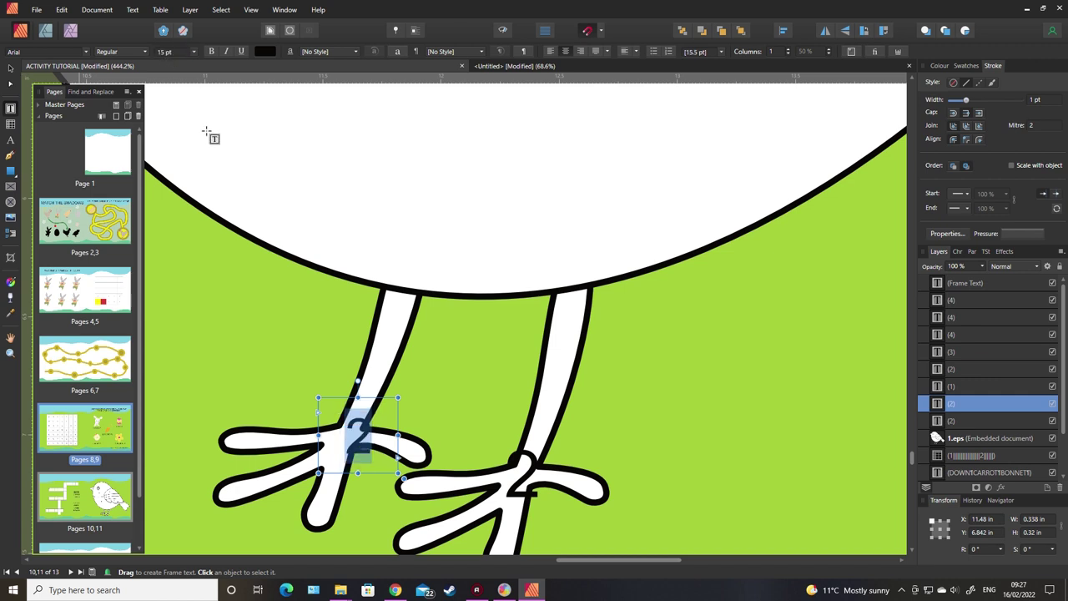
left_click_drag(336, 398, 314, 408)
double_click(516, 480)
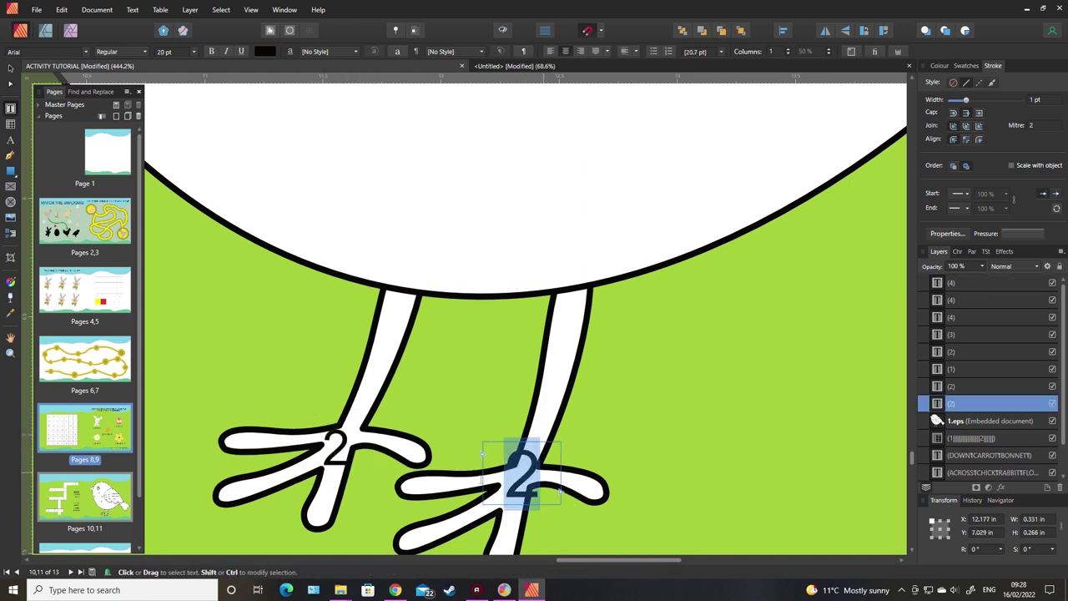
left_click(167, 53)
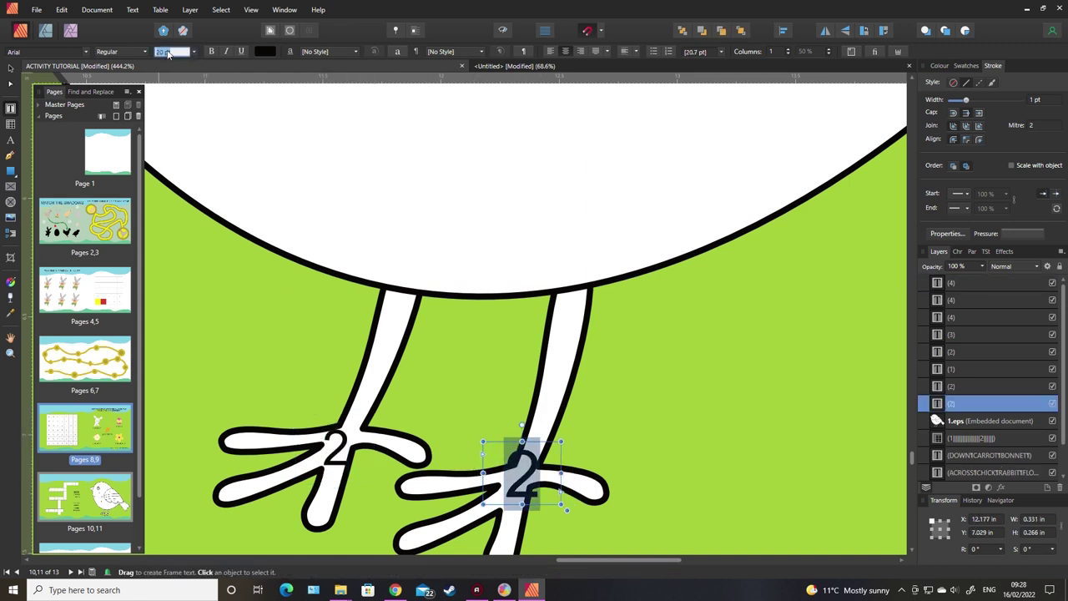
key("Return")
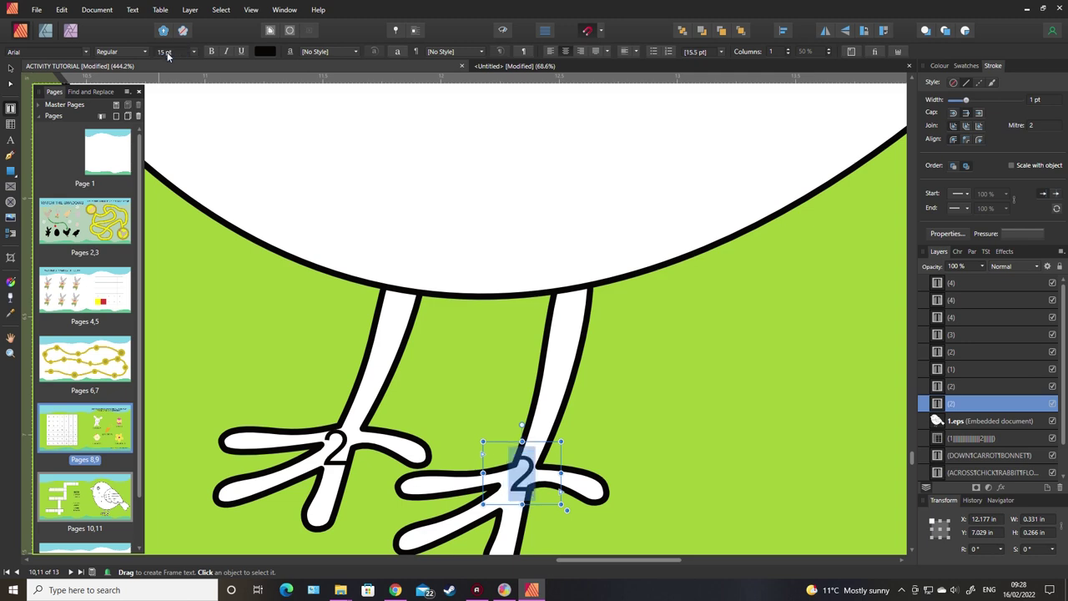
scroll(755, 328, "down", 6)
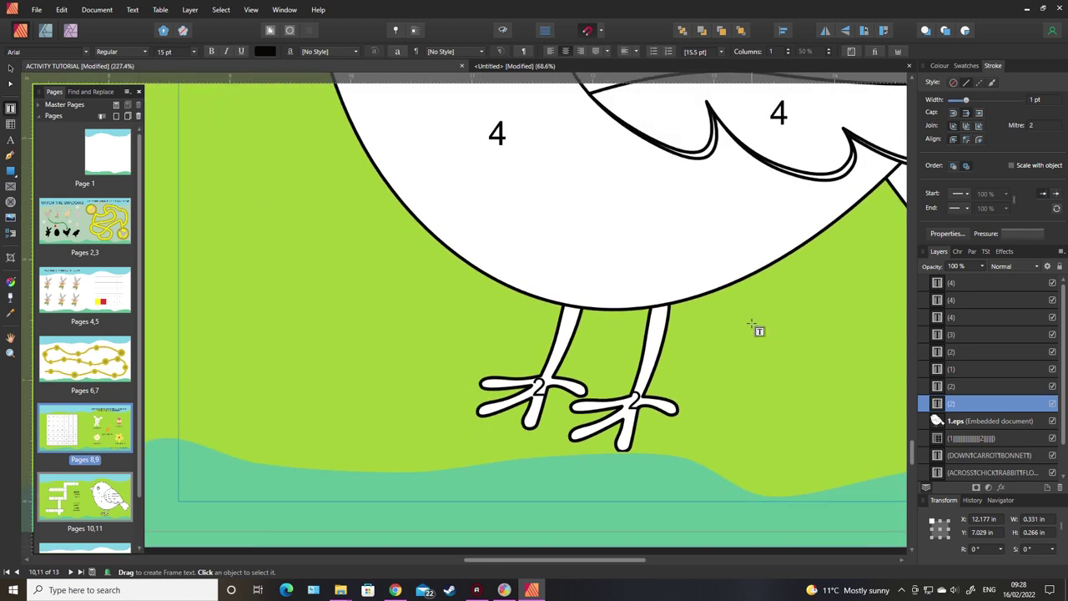
scroll(755, 328, "up", 4)
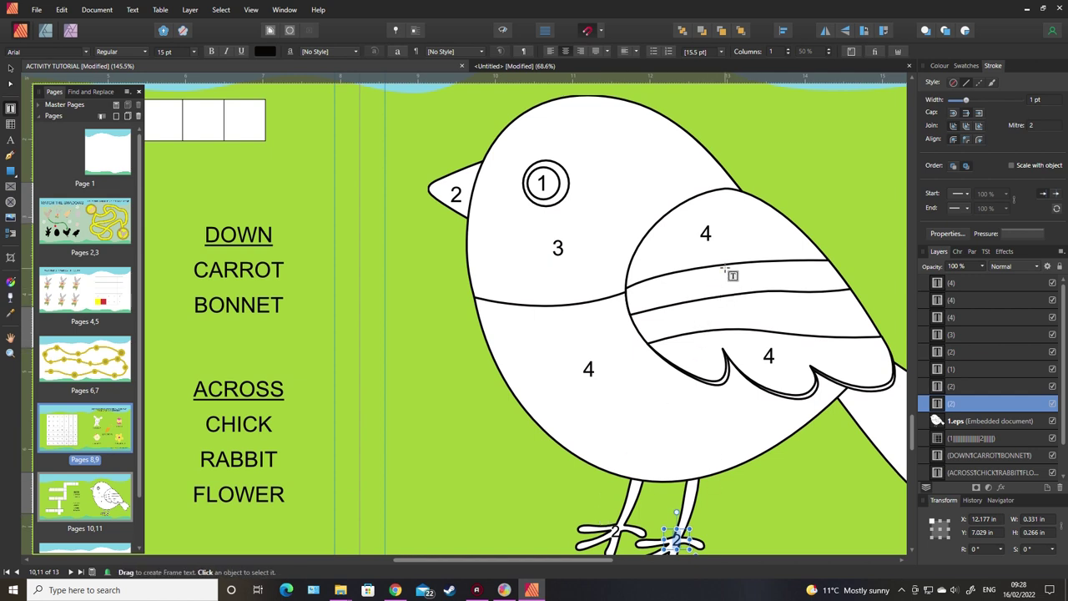
Step: Add number 5 and 6 frames on the wing stripes and 7 on the tail
left_click_drag(716, 265, 745, 293)
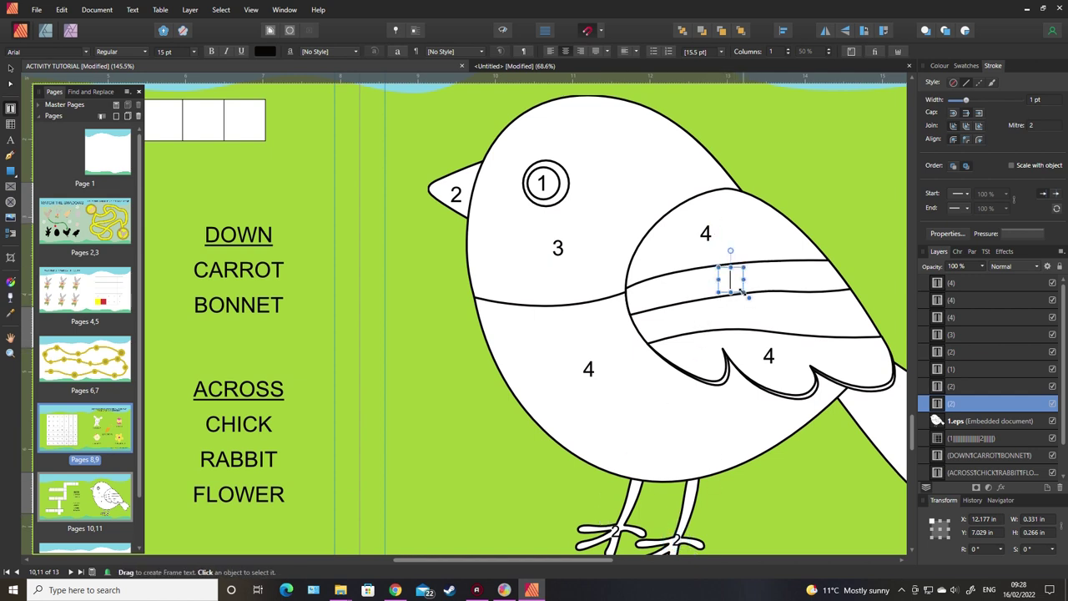
type("5")
left_click_drag(758, 306, 791, 334)
type("6")
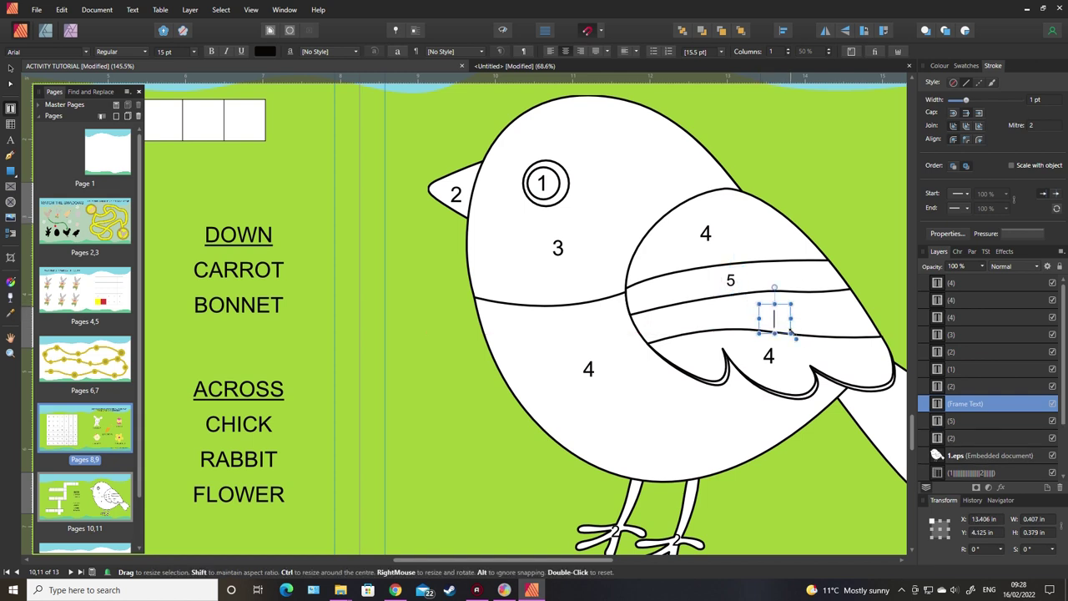
left_click_drag(536, 561, 659, 562)
left_click_drag(656, 406, 686, 429)
type("6")
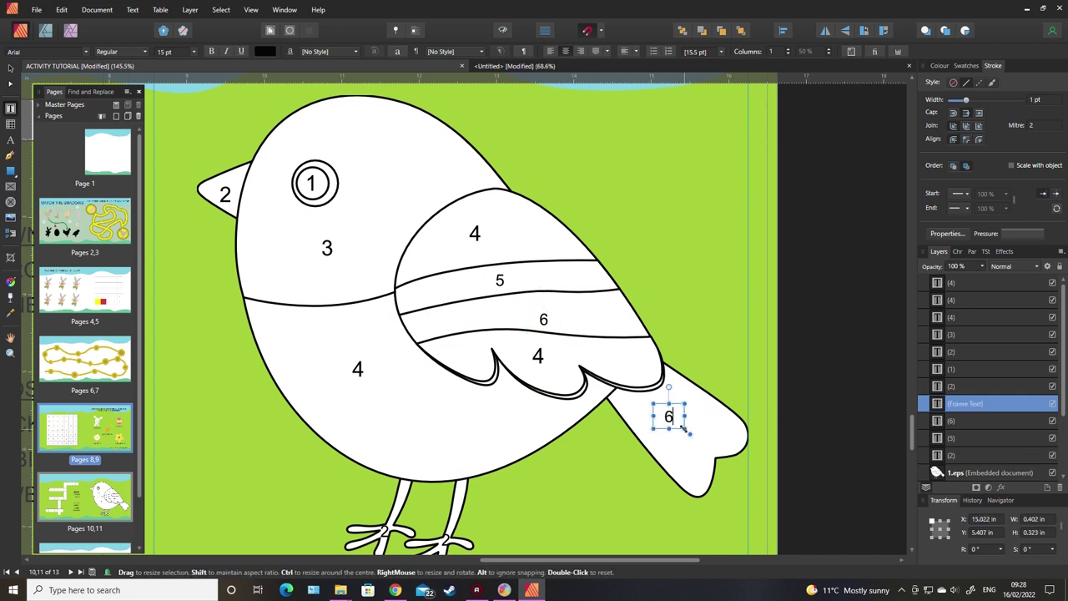
key("BackSpace")
type("7")
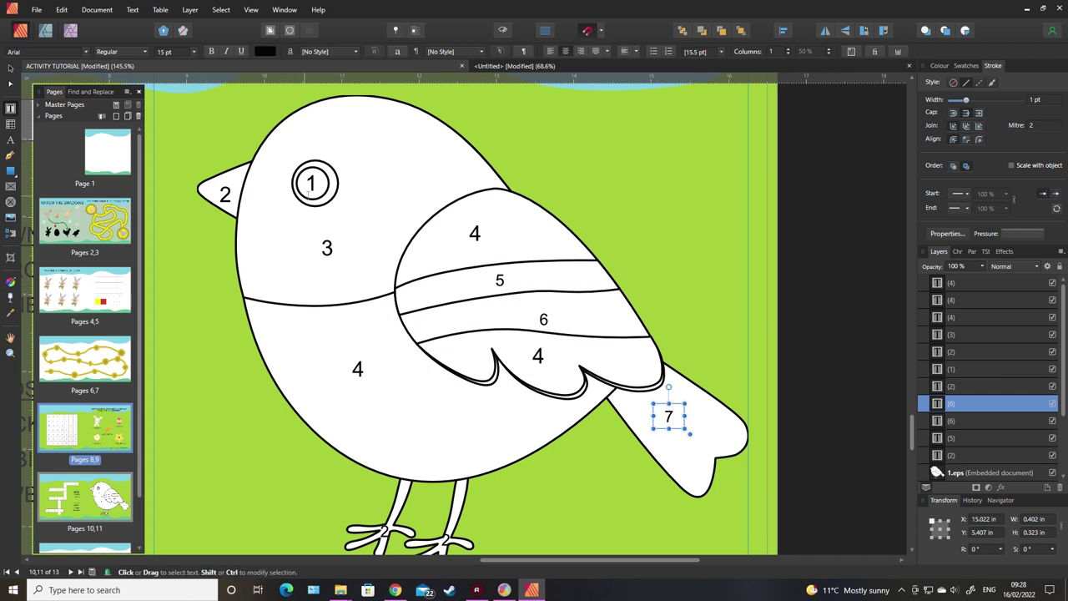
Step: Select every number label on the bird through the Layers panel
double_click(310, 183)
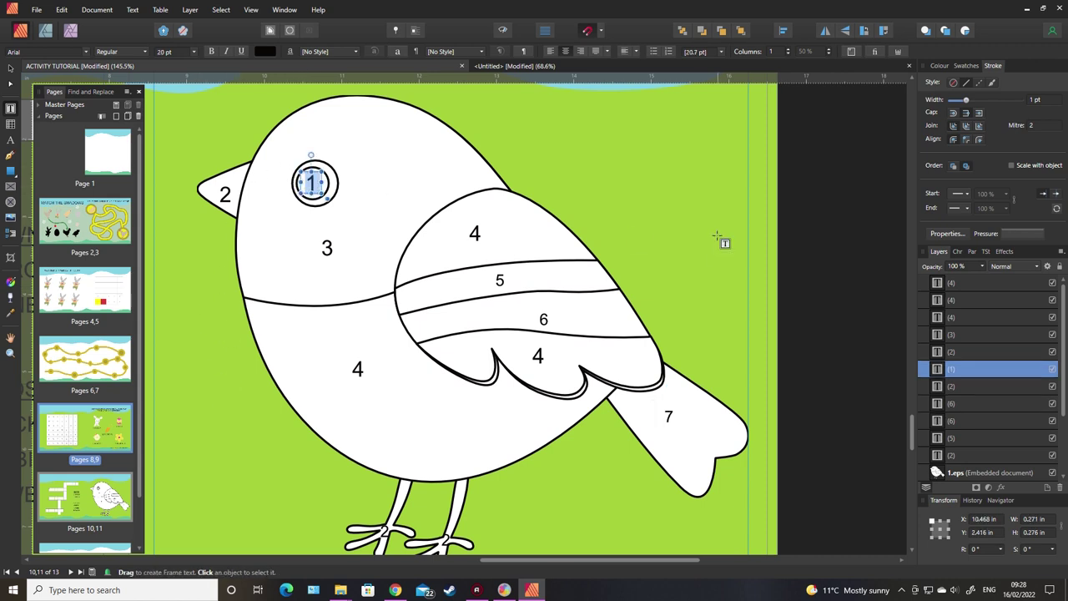
left_click(940, 66)
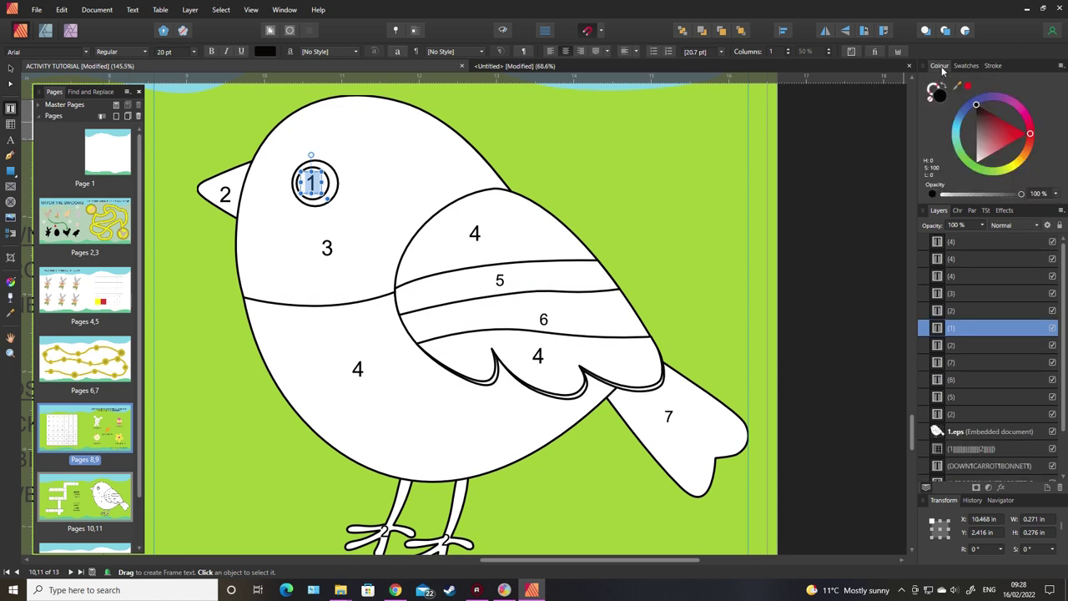
left_click(225, 194)
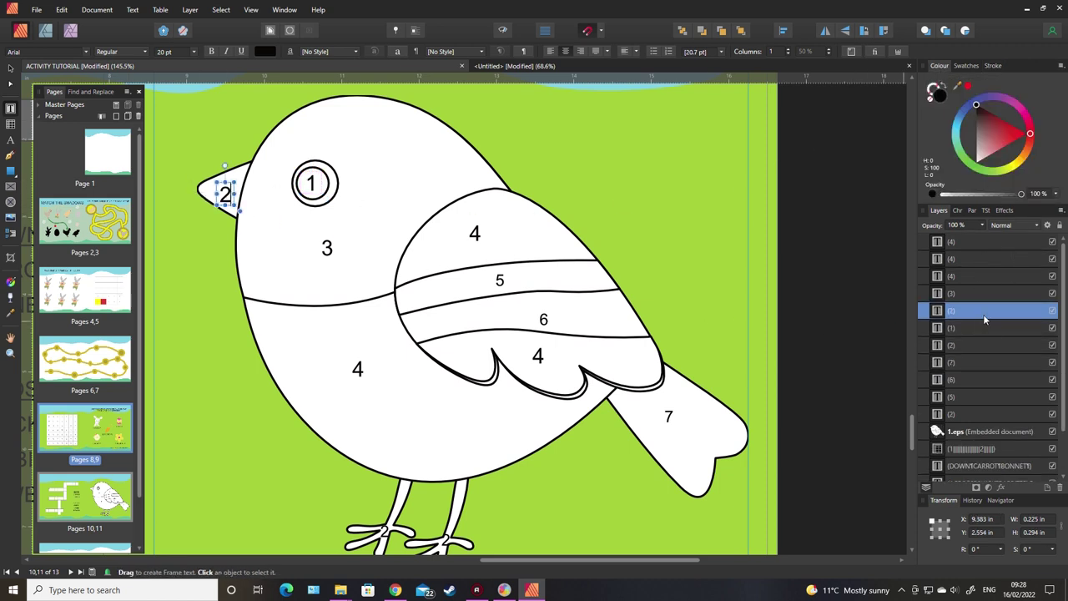
left_click(967, 243)
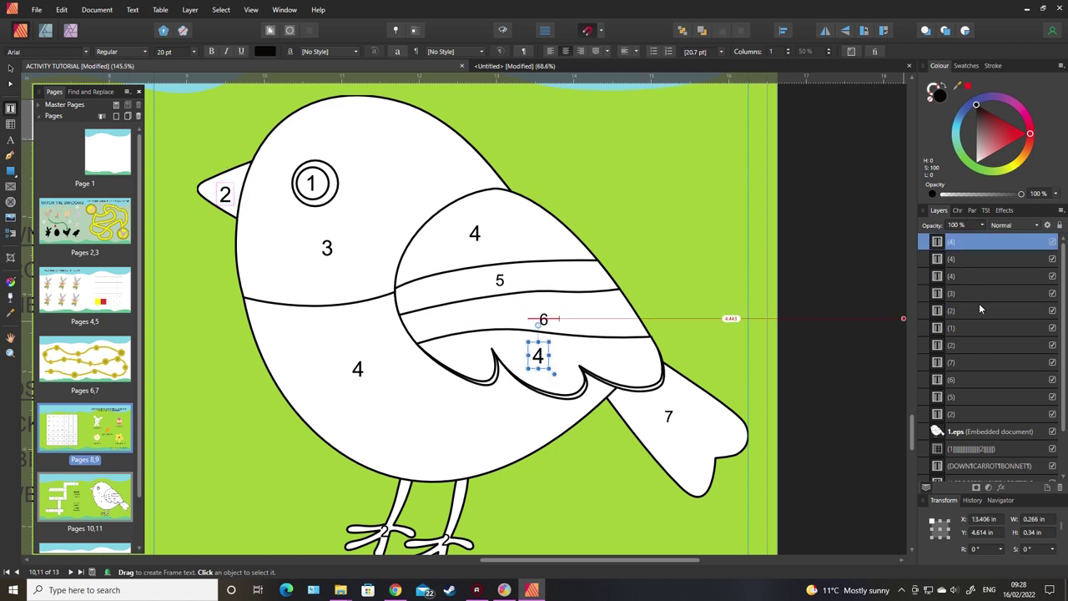
left_click(965, 415, "shift")
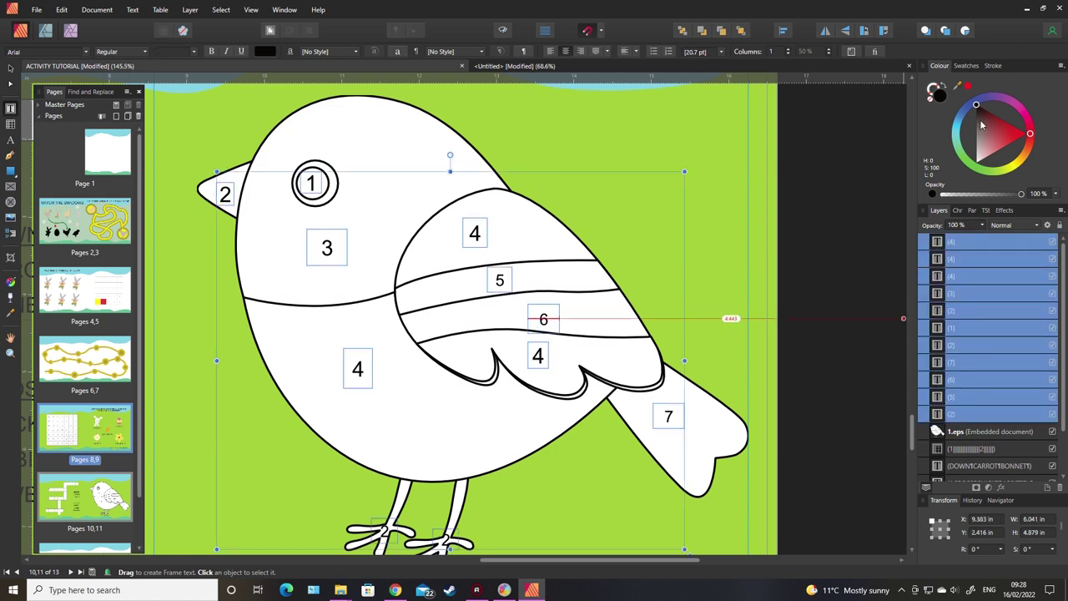
Step: Make the selected number labels light grey, then draw a small square above the bird's back
left_click_drag(982, 120, 976, 146)
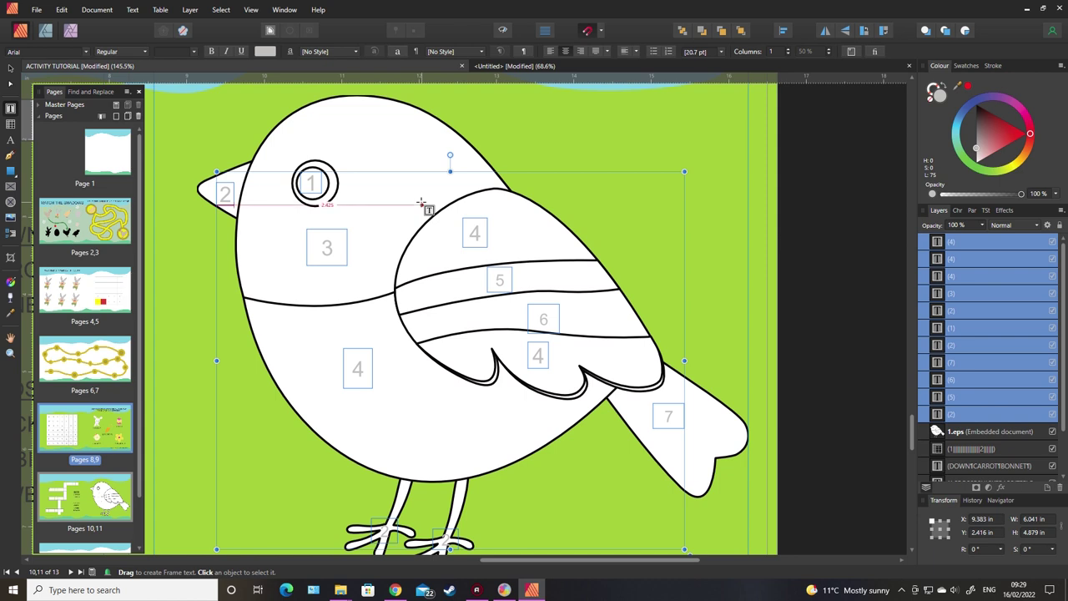
left_click(10, 68)
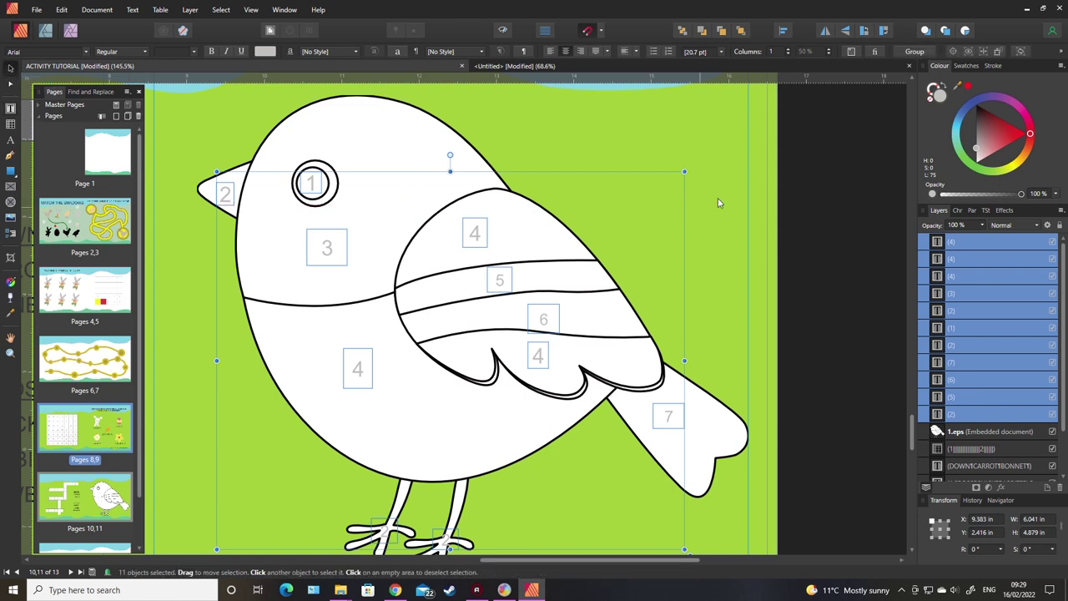
left_click(648, 127)
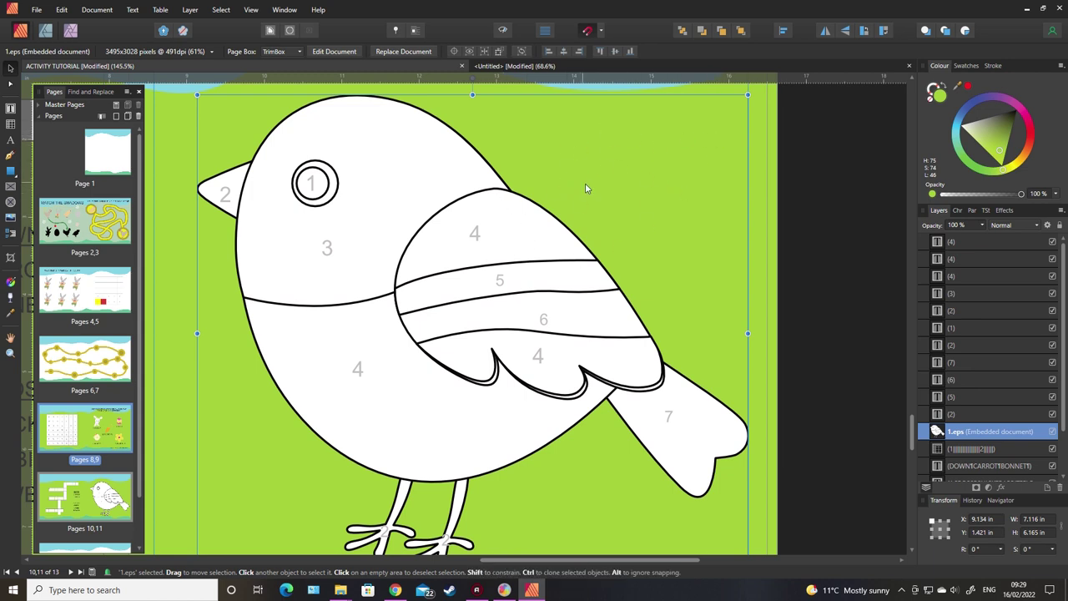
left_click(10, 170)
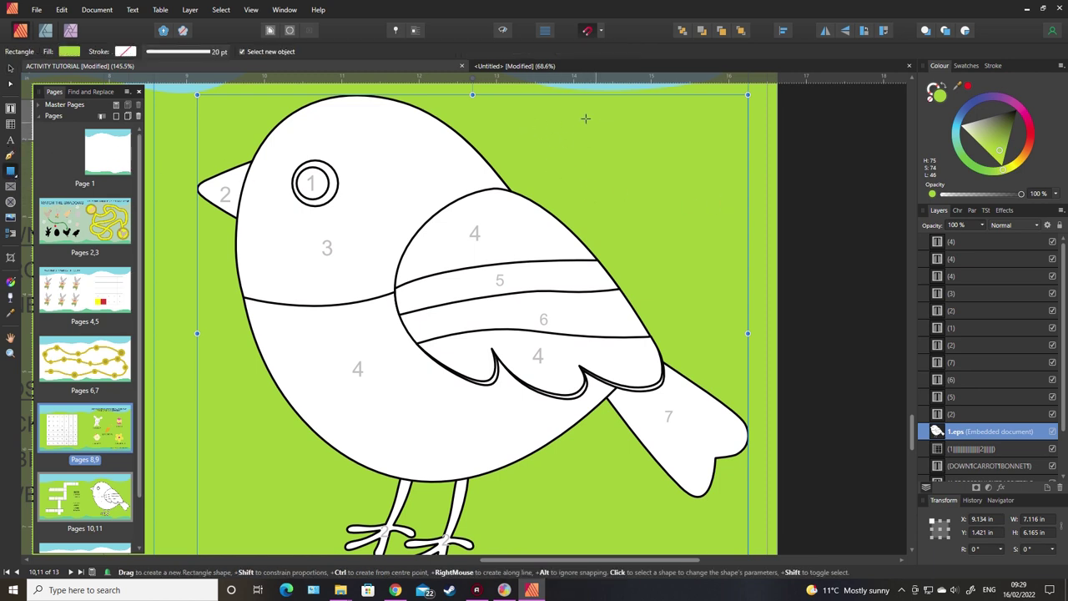
left_click_drag(557, 106, 598, 142)
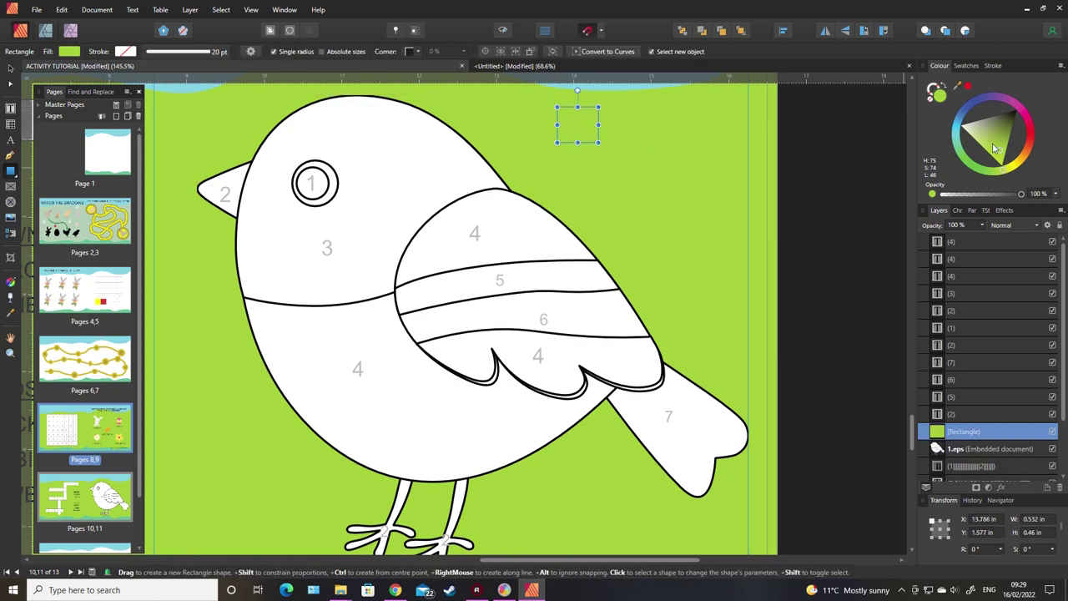
Step: Fill the square black and copy it into a row of three with squares below
left_click_drag(1001, 153, 1027, 98)
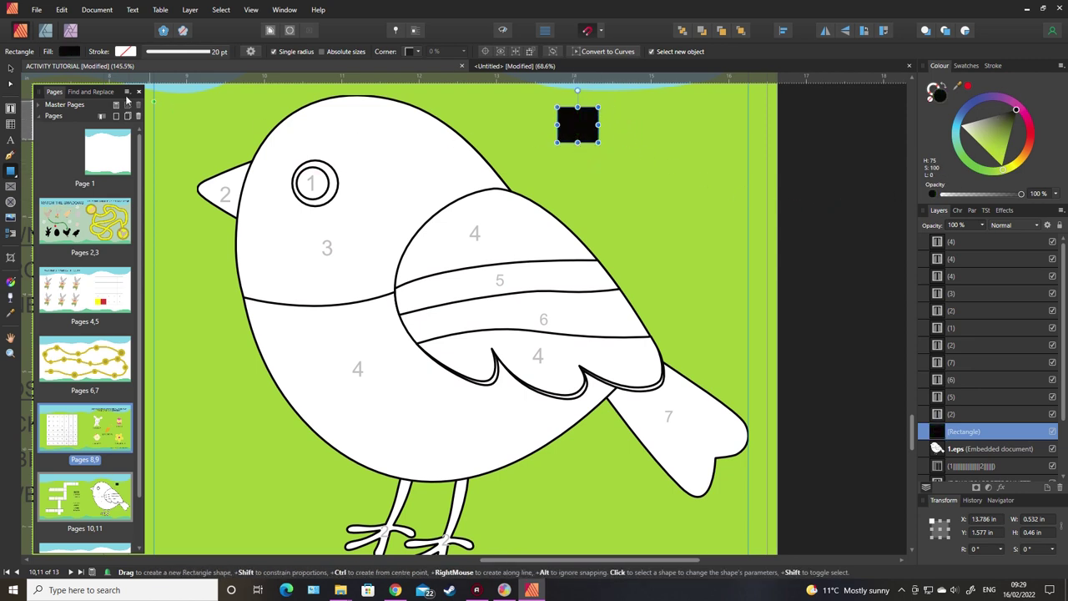
left_click(10, 69)
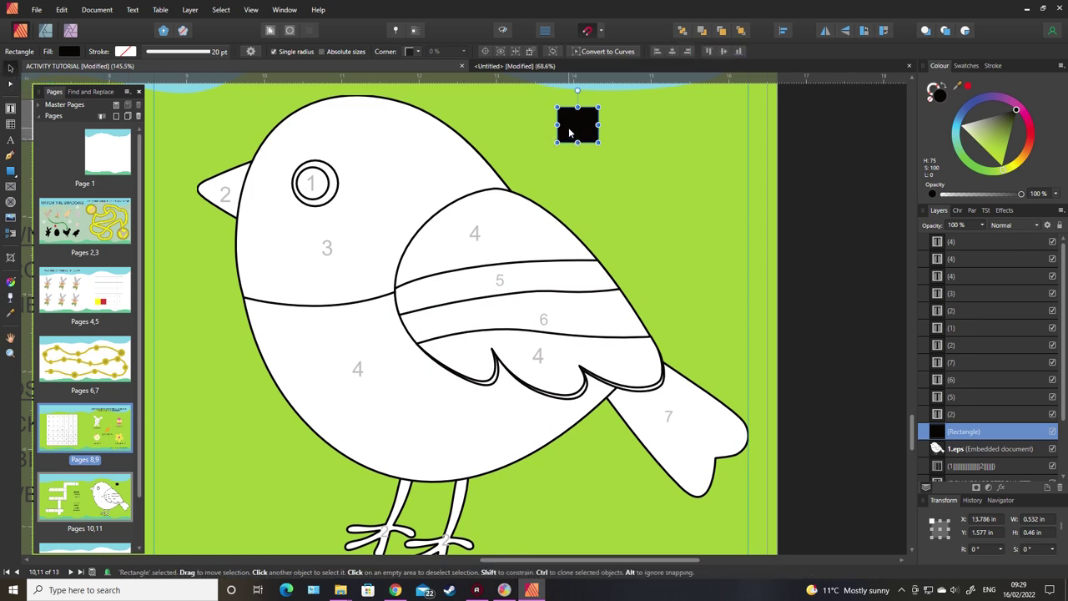
left_click_drag(569, 132, 704, 127)
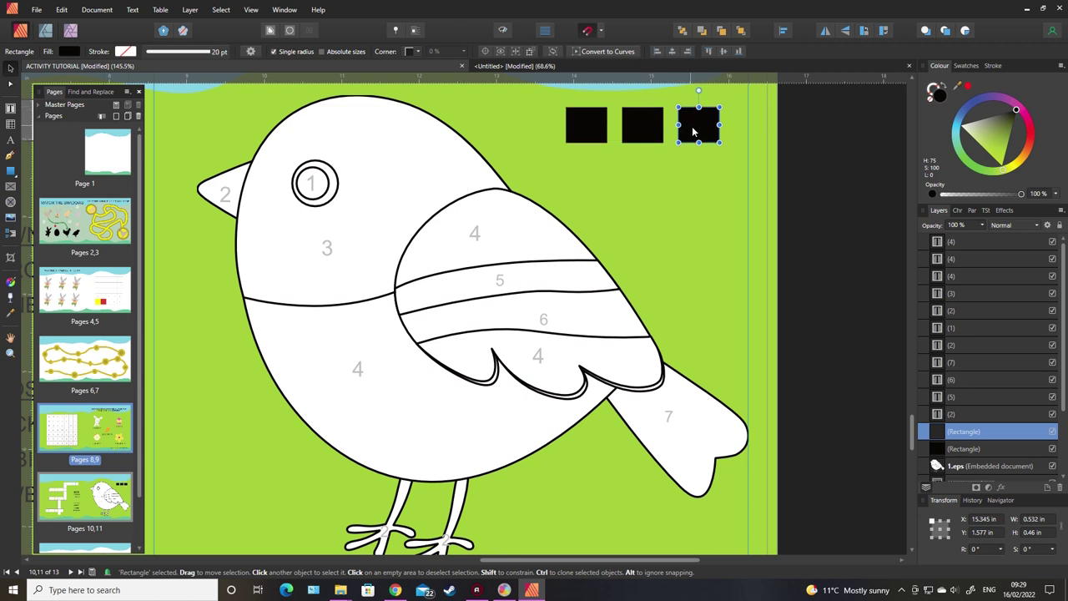
left_click(584, 137)
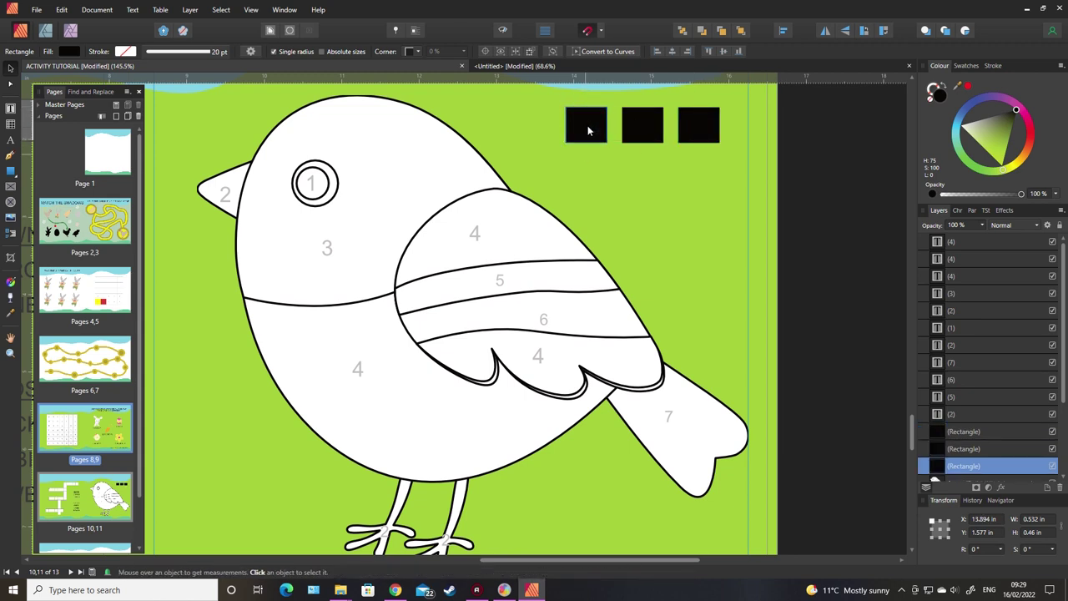
left_click(587, 125)
left_click_drag(588, 130, 588, 180, "ctrl")
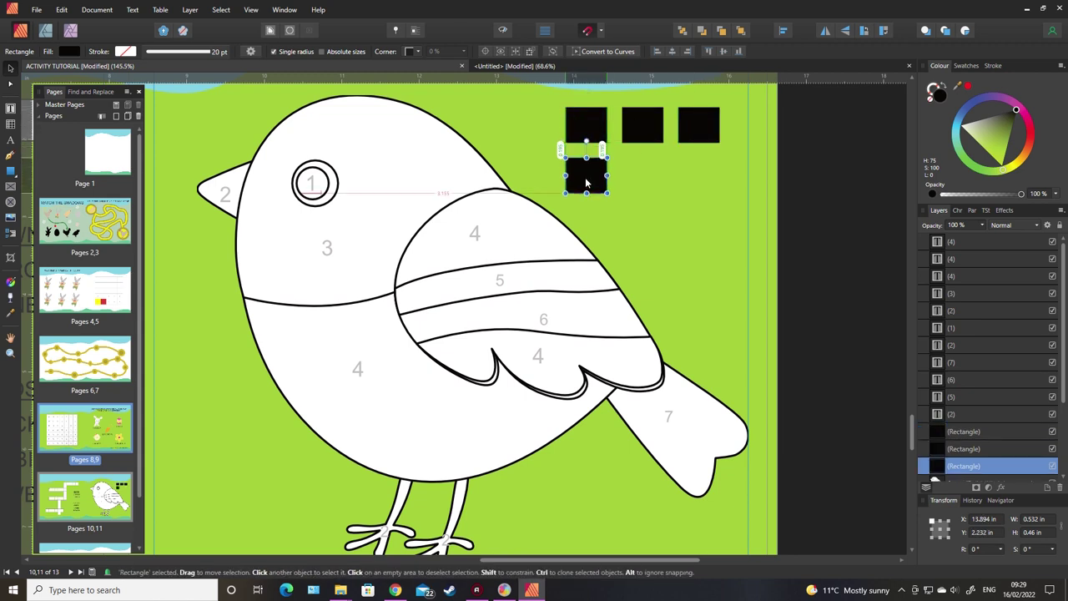
left_click(650, 133)
left_click_drag(648, 122, 646, 174, "ctrl")
left_click(704, 125)
left_click_drag(702, 123, 698, 219, "ctrl")
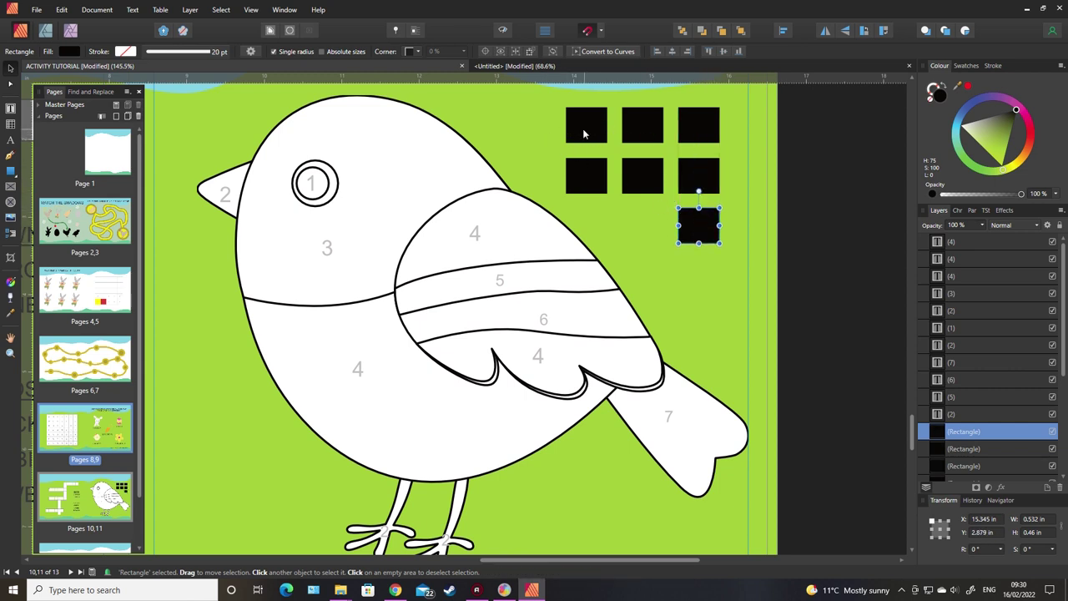
Step: Recolour the top-middle key square yellow
left_click(641, 131)
left_click_drag(1014, 167, 1008, 170)
left_click(698, 125)
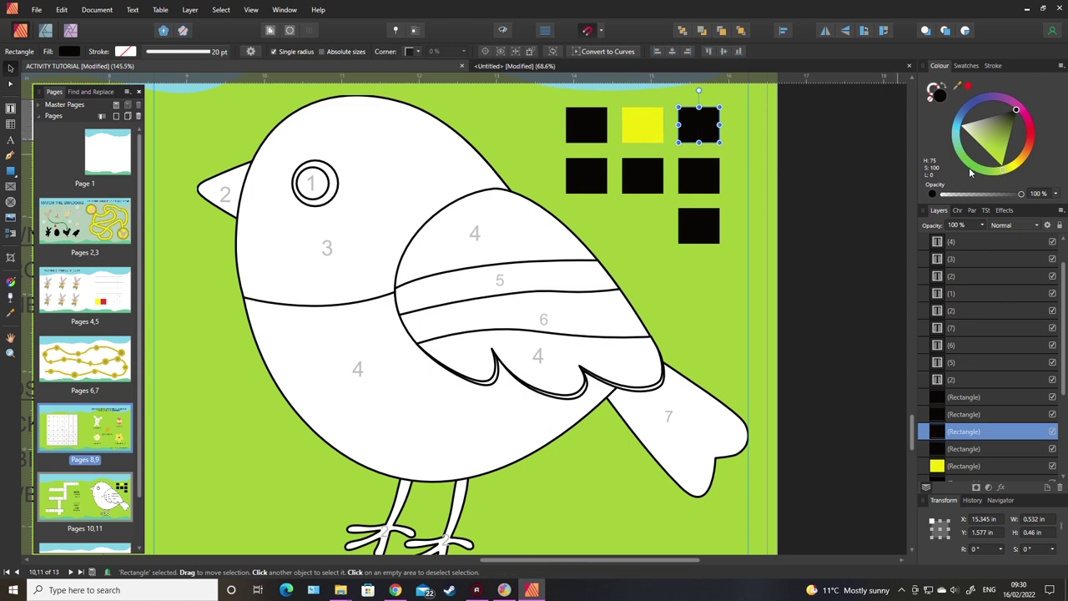
Step: Colour the top-right square red, the middle-left muted gold and the centre soft cyan
left_click(1031, 146)
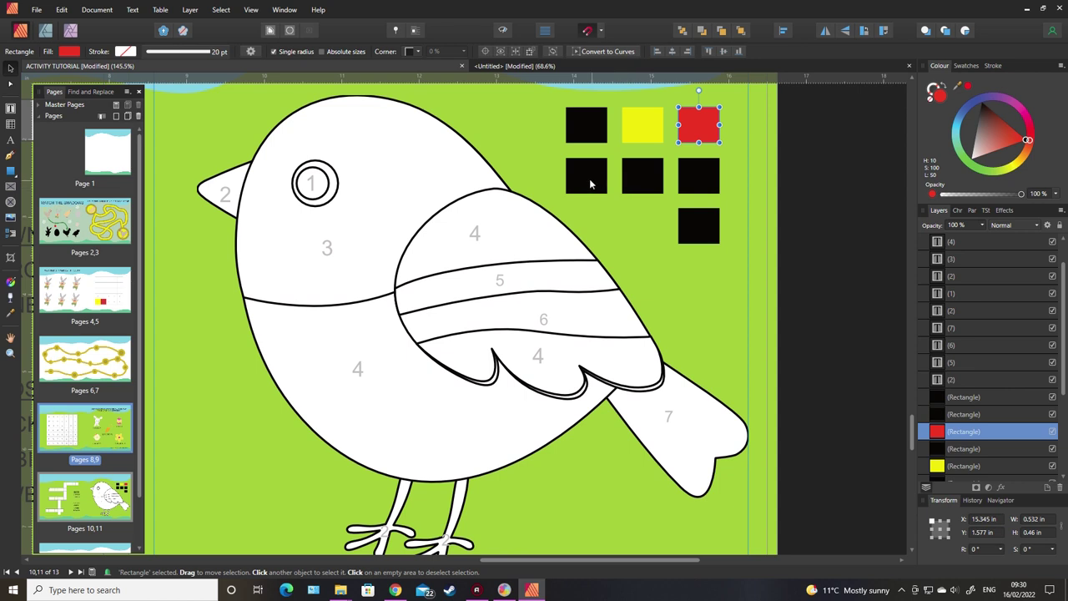
left_click(579, 179)
left_click(1023, 162)
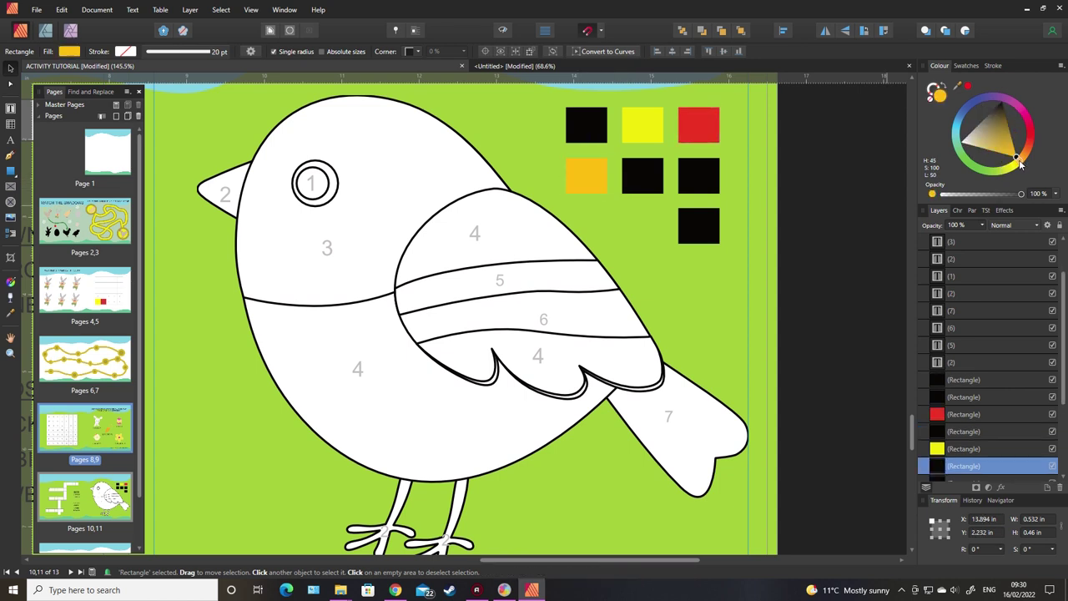
left_click_drag(1006, 147, 996, 171)
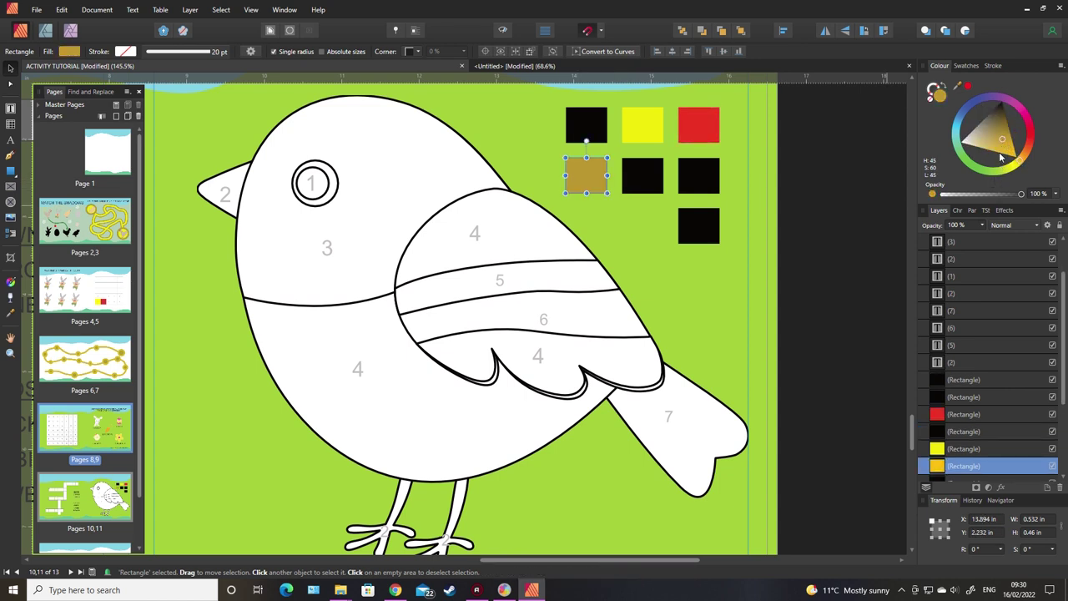
left_click(642, 180)
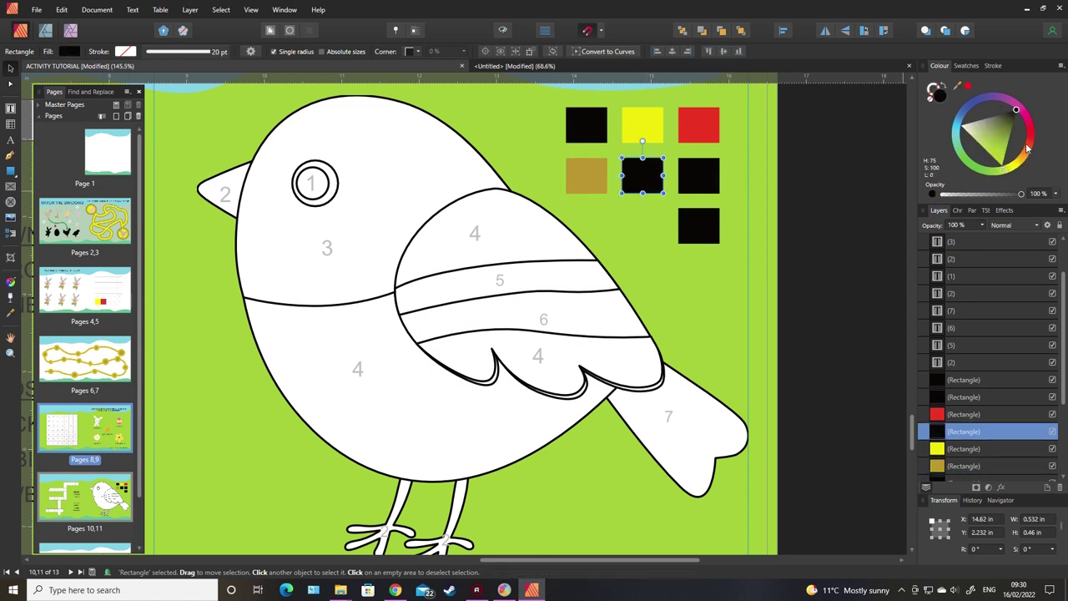
left_click(958, 128)
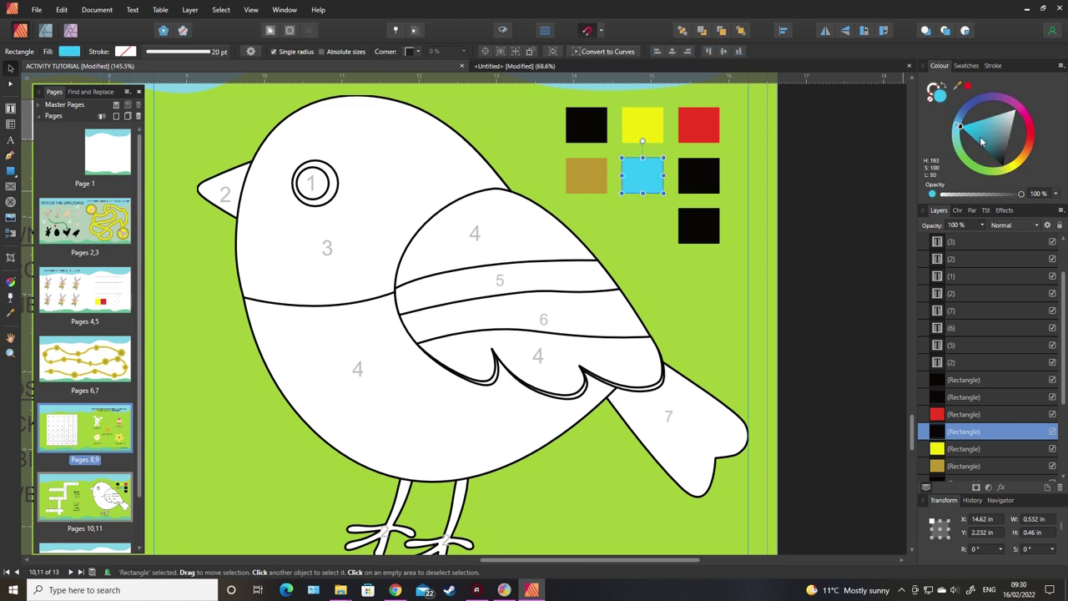
left_click(972, 130)
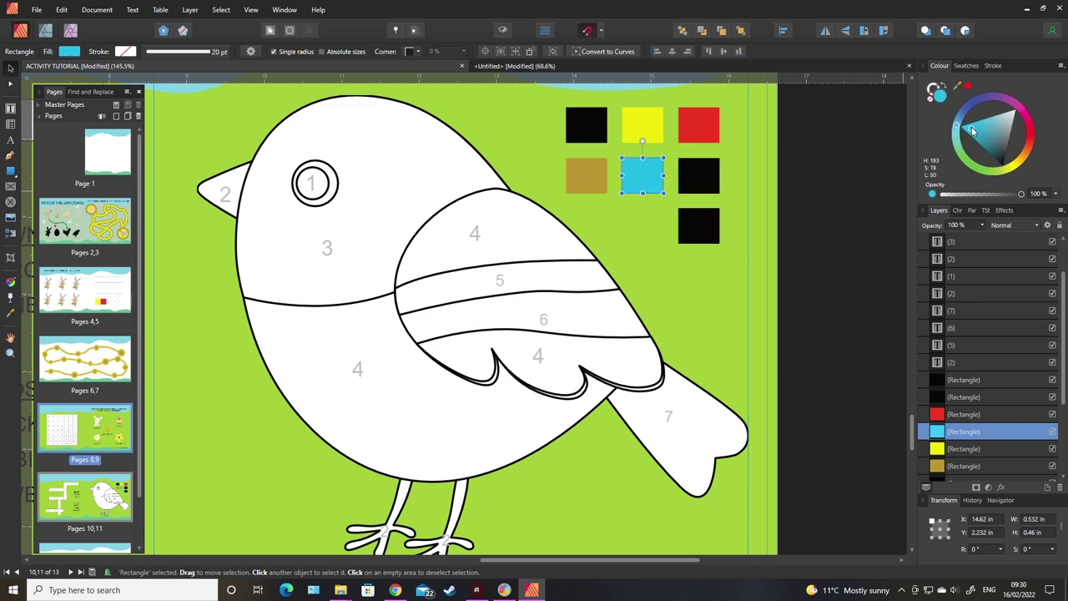
Step: Colour the middle-right square blue and the square below it bright green
left_click(699, 177)
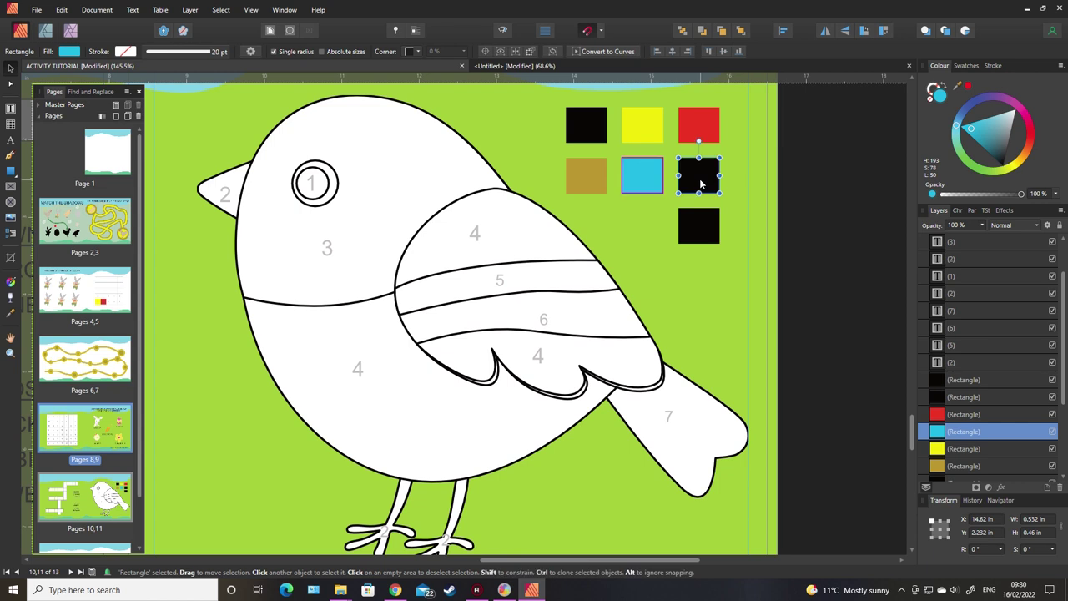
left_click(972, 109)
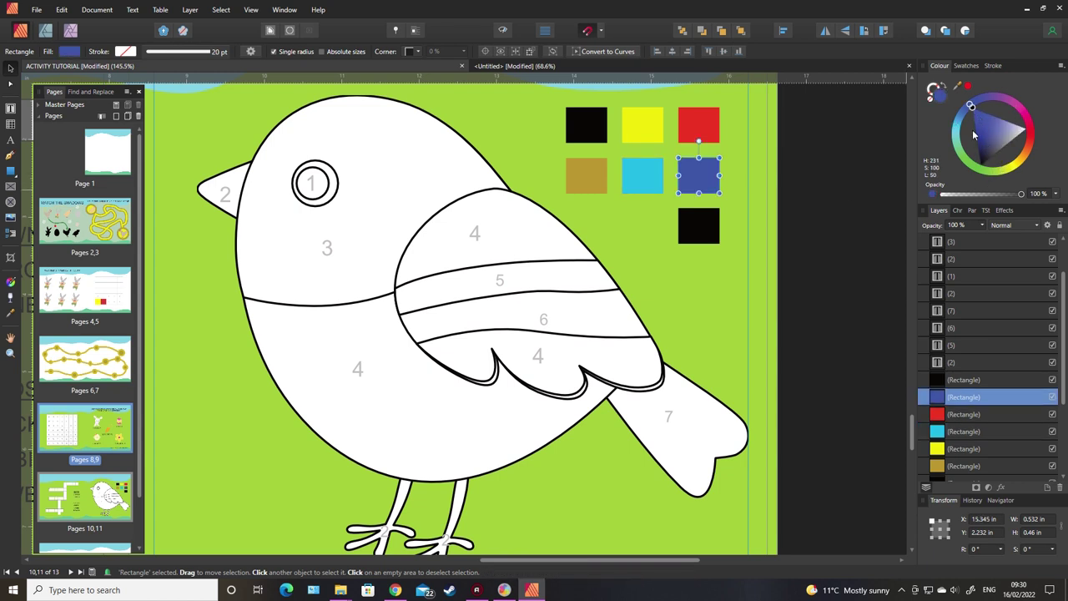
left_click(701, 233)
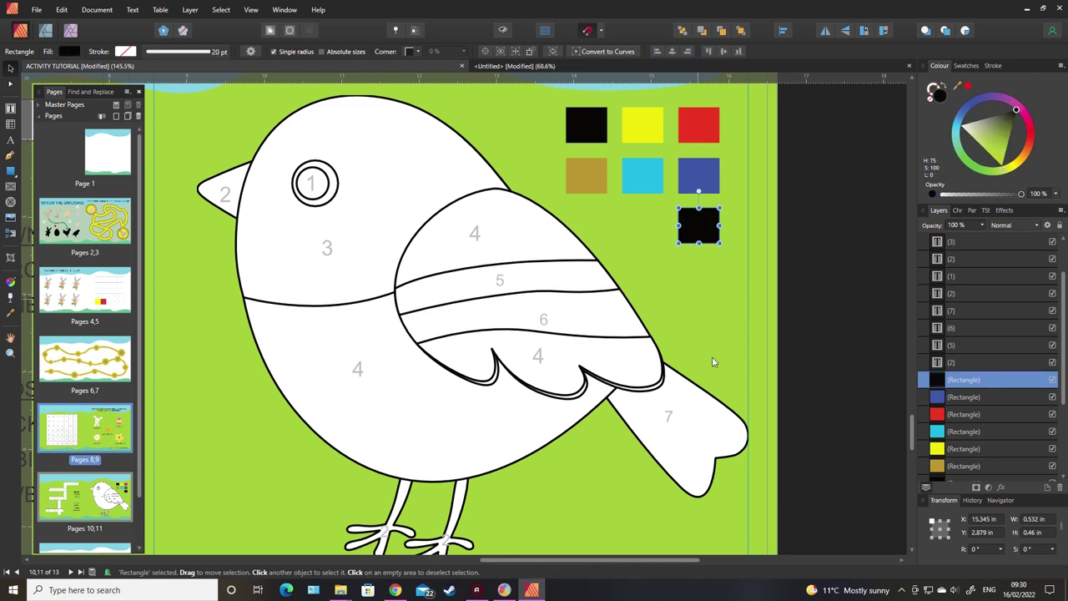
left_click(1004, 149)
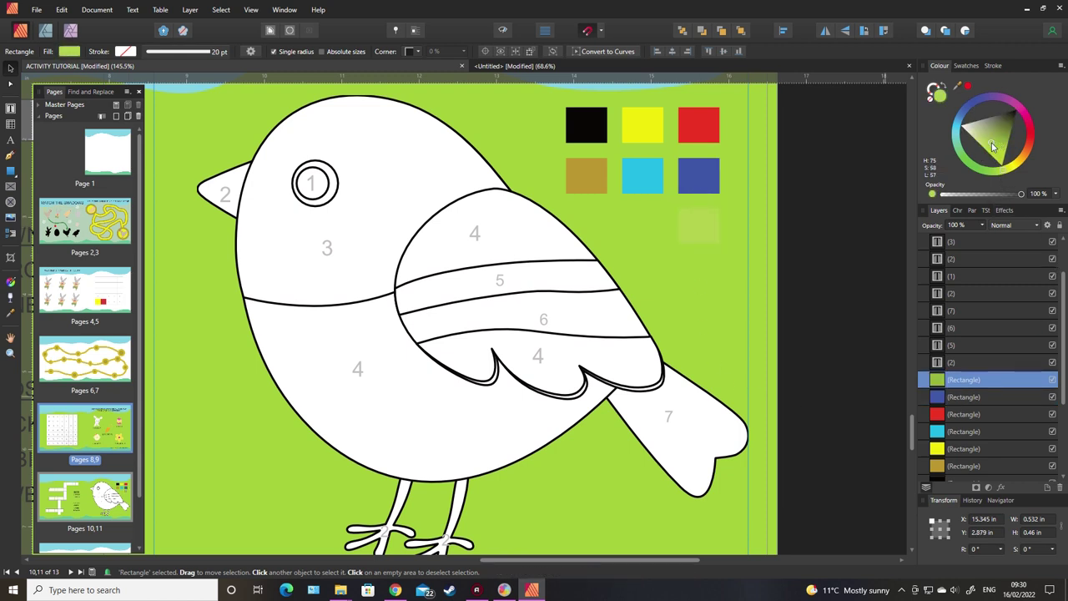
left_click(987, 170)
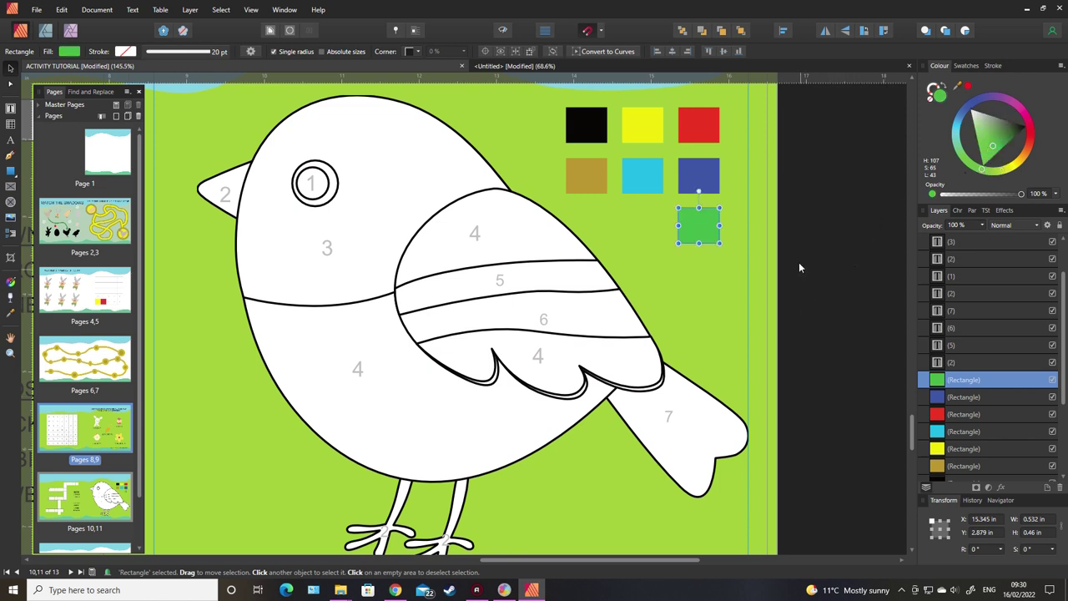
left_click(588, 129)
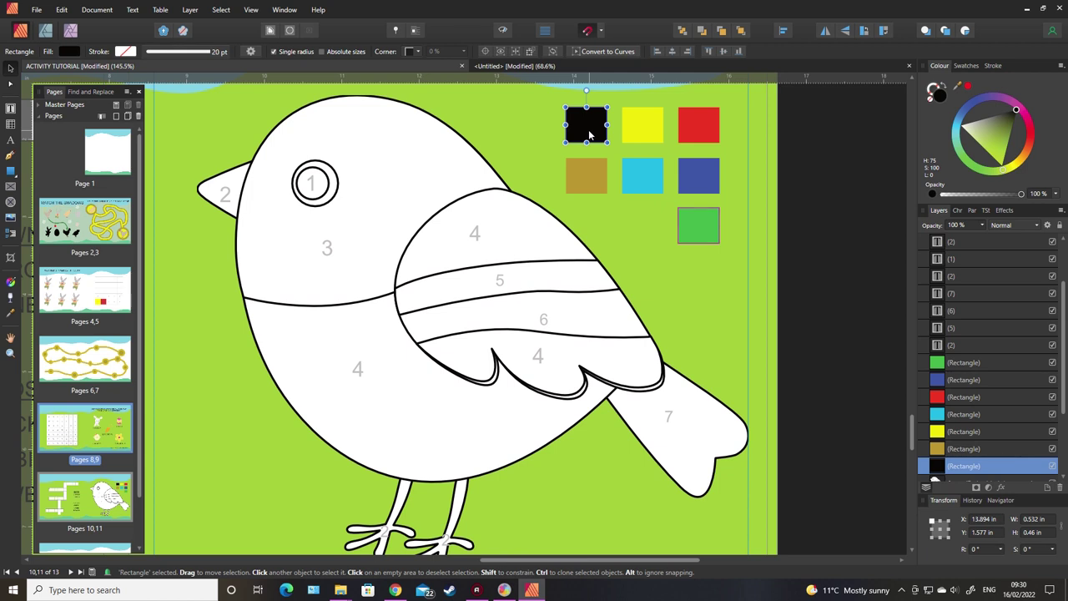
Step: Type 1, 2 and 3 into the black, yellow and red swatches, restoring yellow's full opacity
left_click(10, 108)
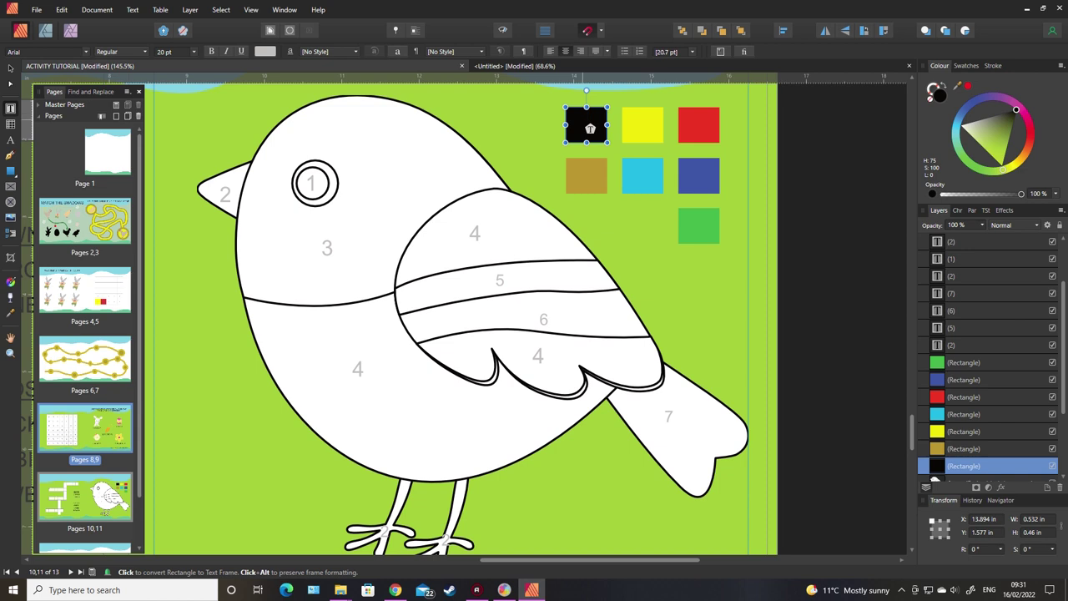
left_click(591, 128)
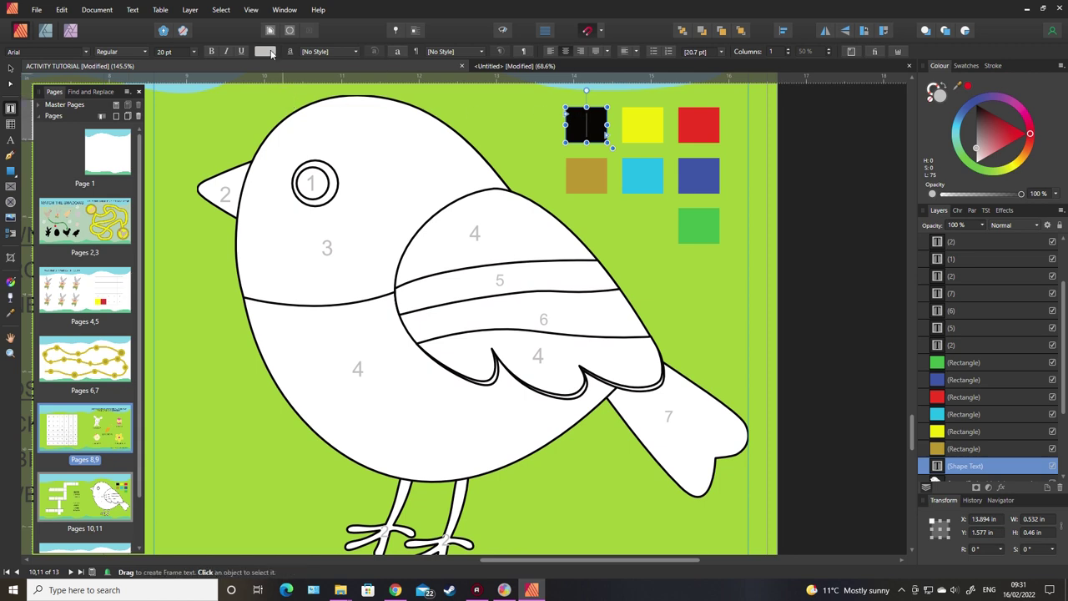
type("1")
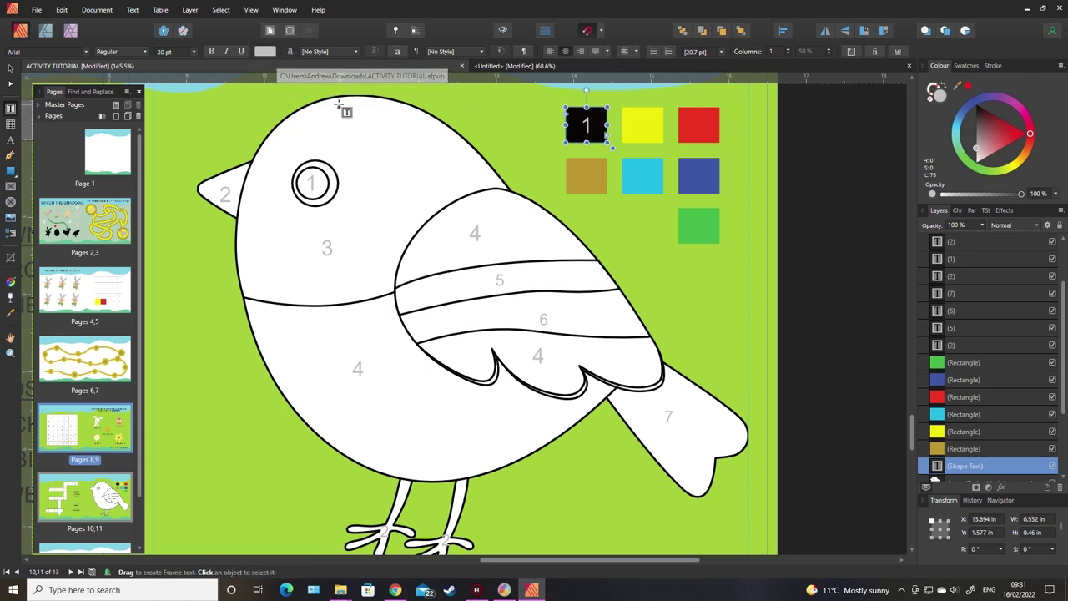
left_click(644, 124)
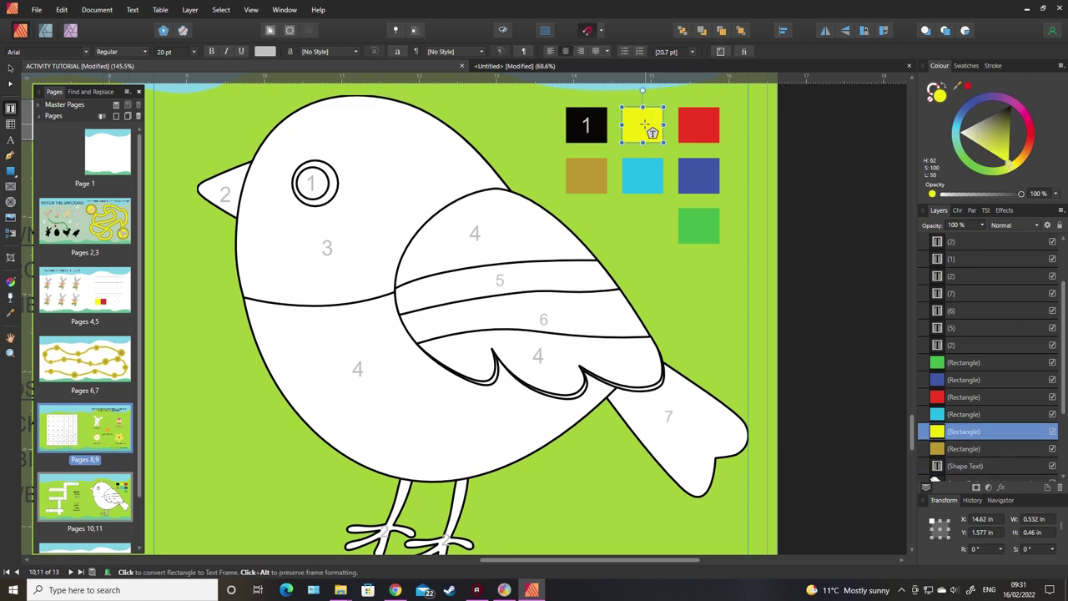
key("2")
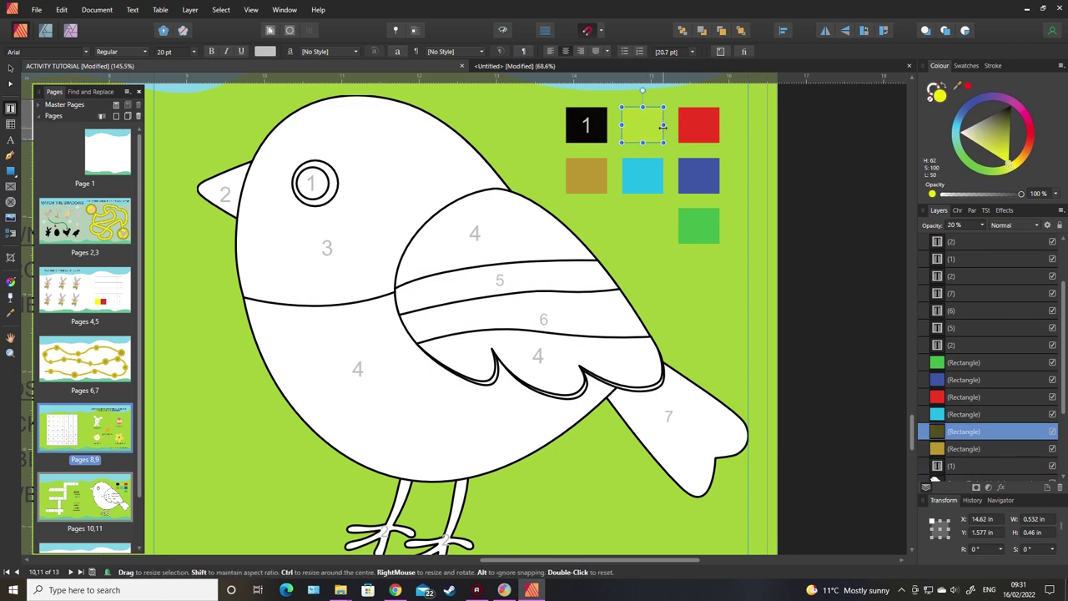
key("0")
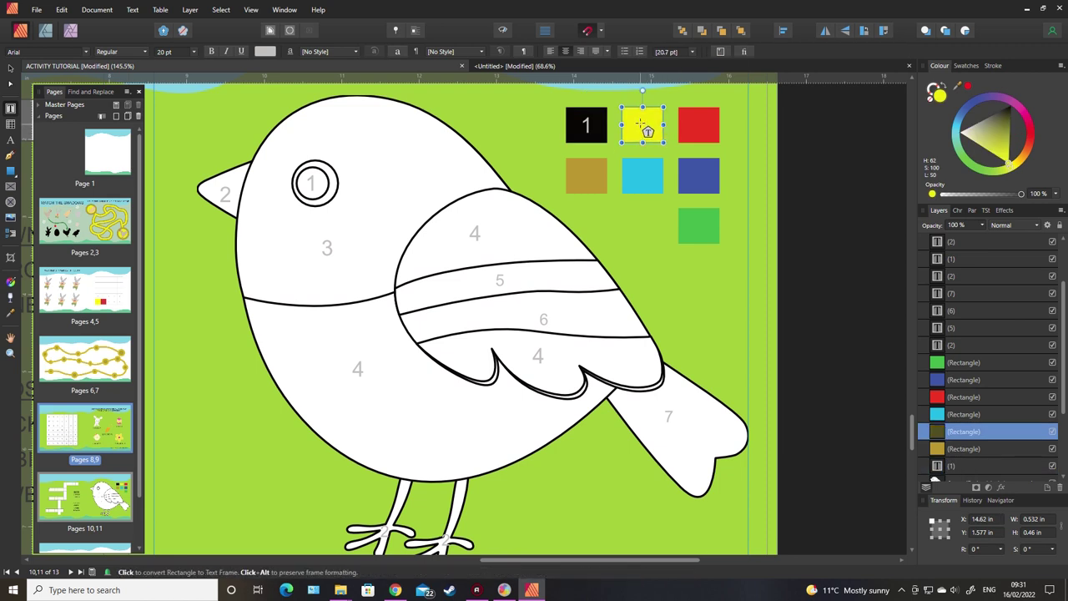
left_click(641, 125)
type("2")
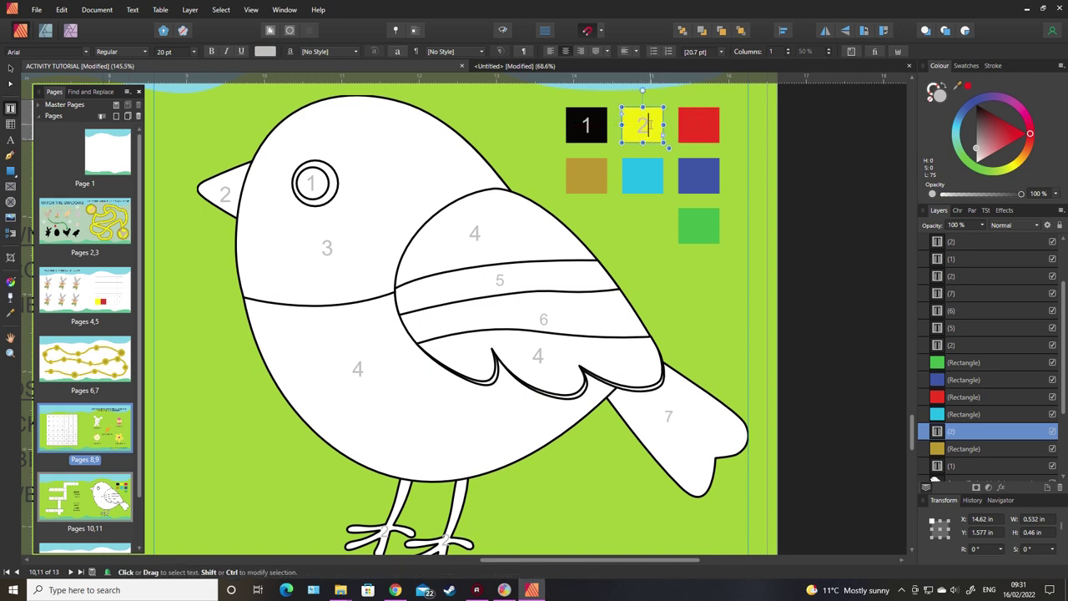
left_click(701, 128)
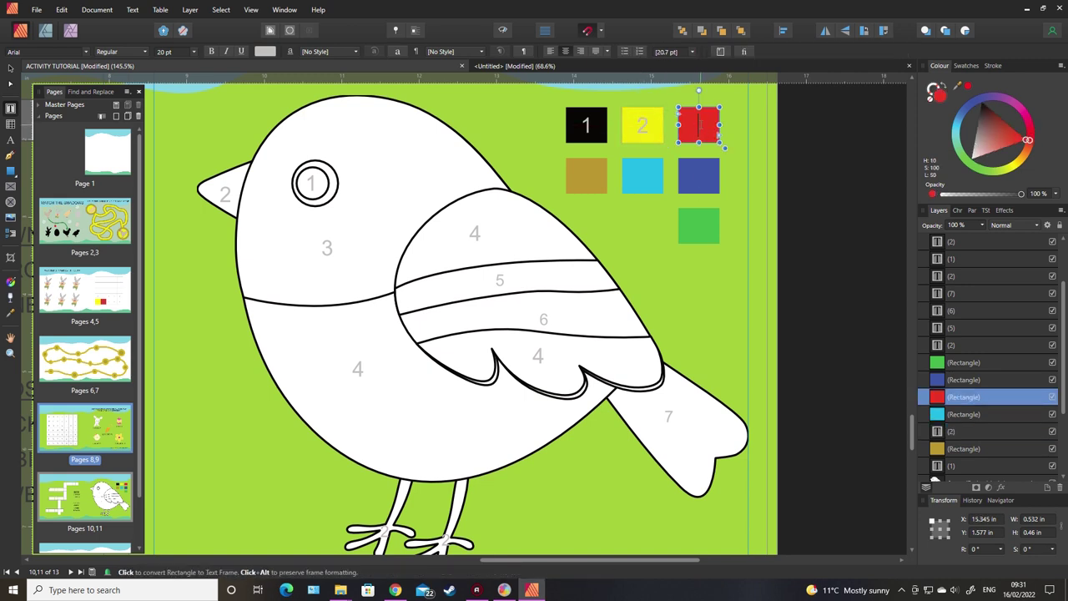
type("3")
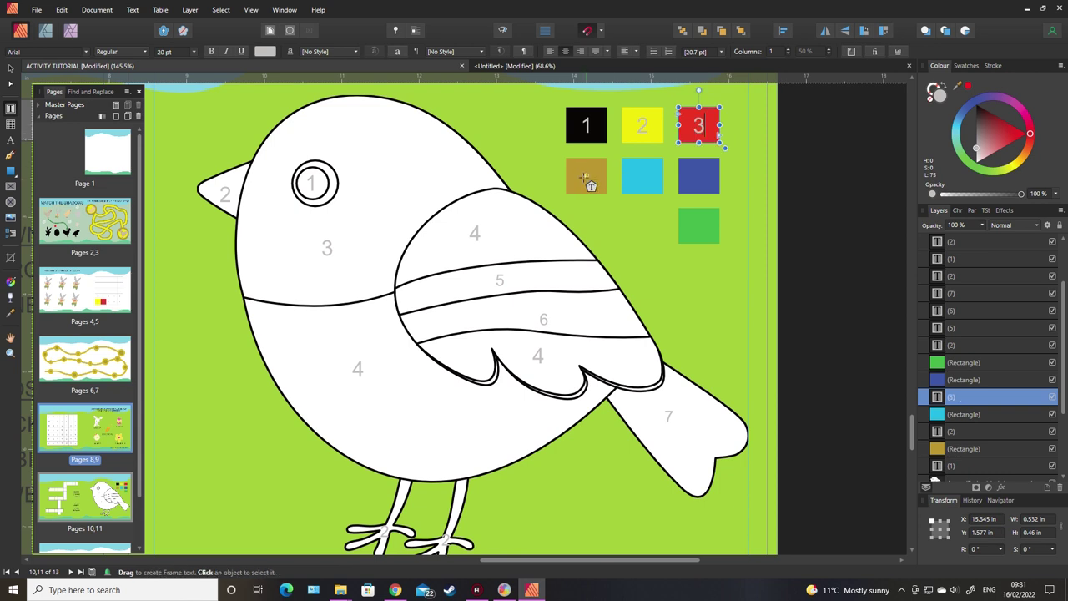
Step: Type 4, 5 and 6 into the gold, cyan and blue swatches
left_click(591, 183)
left_click(591, 183)
type("4")
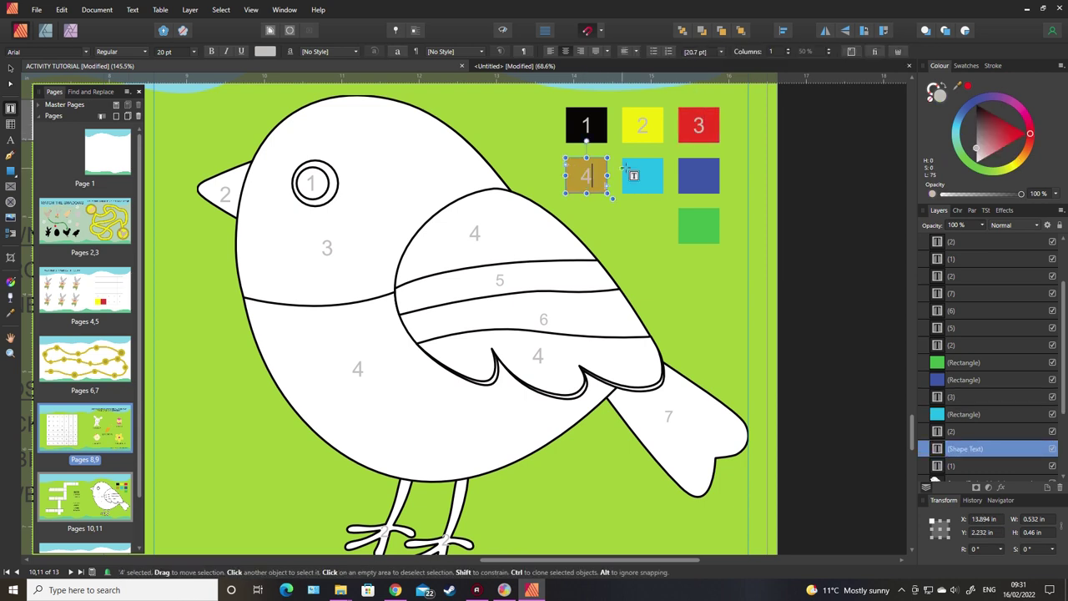
left_click(644, 179)
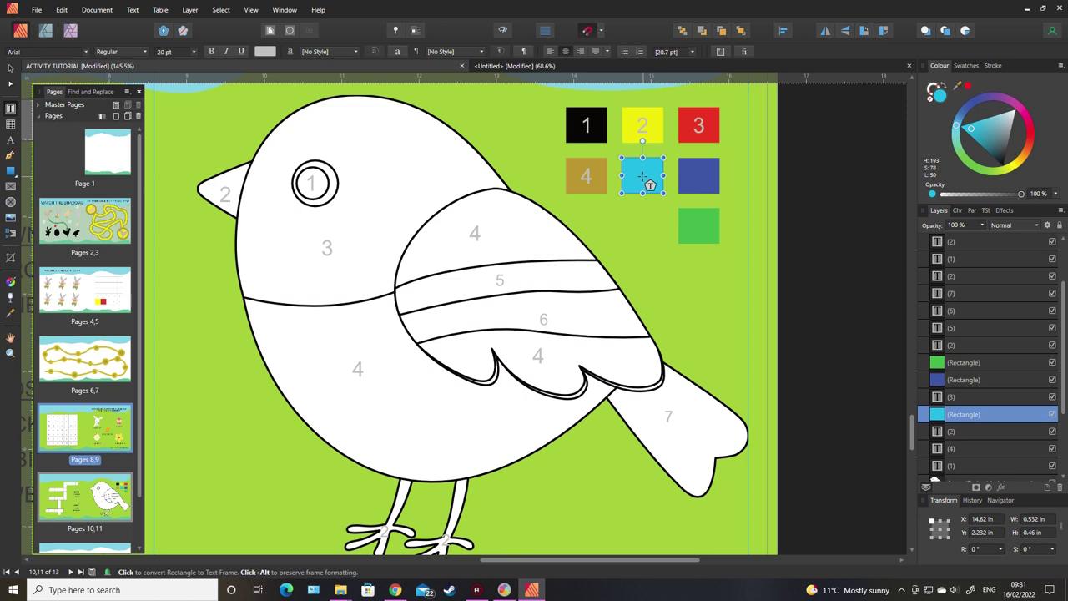
left_click(652, 179)
type("5")
left_click(705, 179)
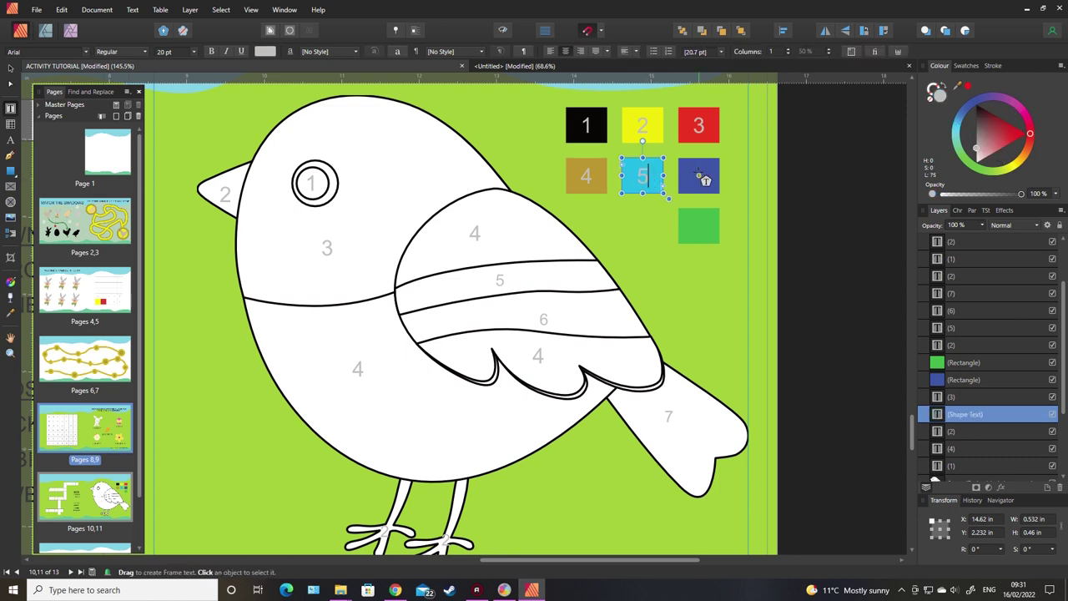
left_click(701, 177)
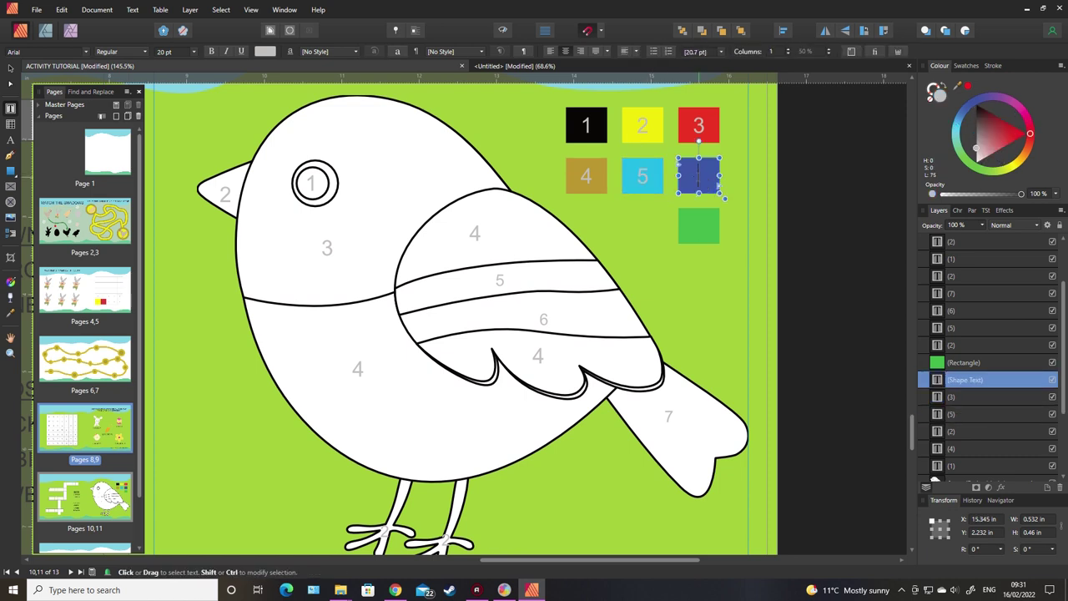
type("6")
Step: Type 7 into the green swatch and deselect the finished key
left_click(699, 224)
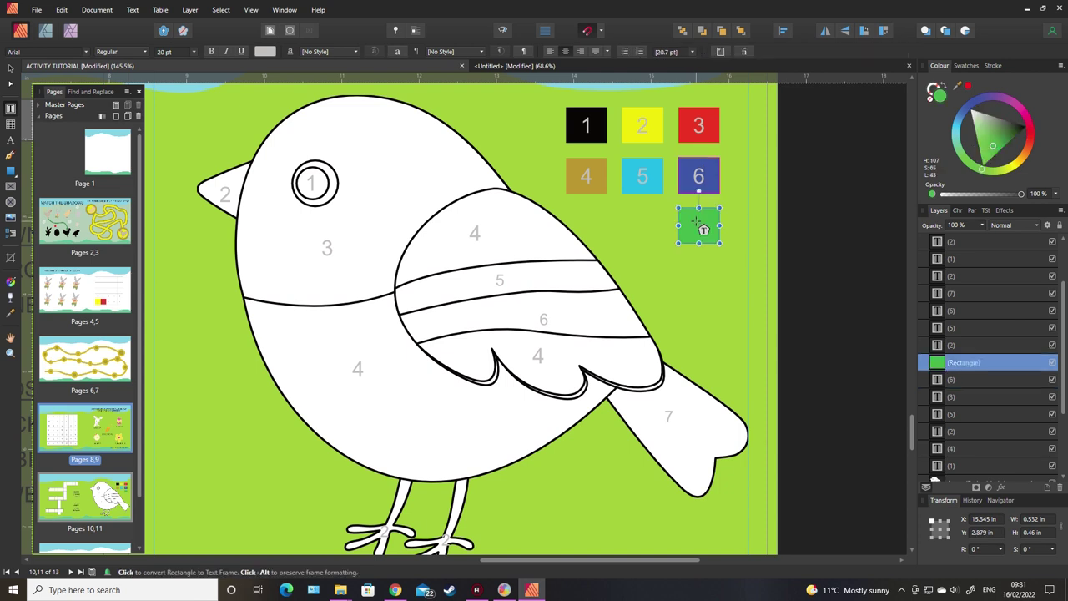
left_click(703, 226)
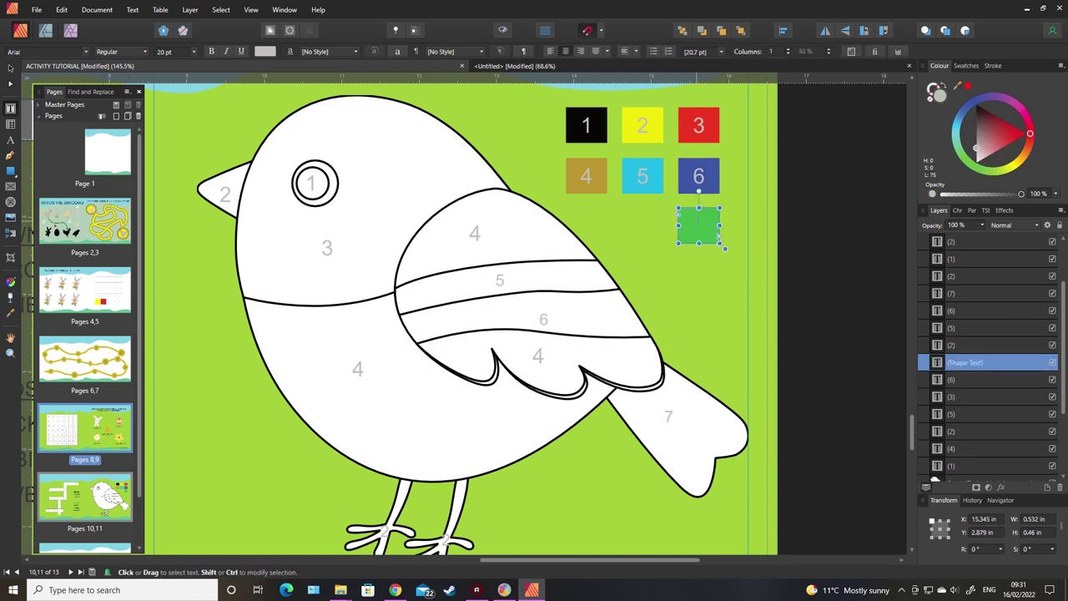
type("7")
left_click(9, 70)
left_click(829, 297)
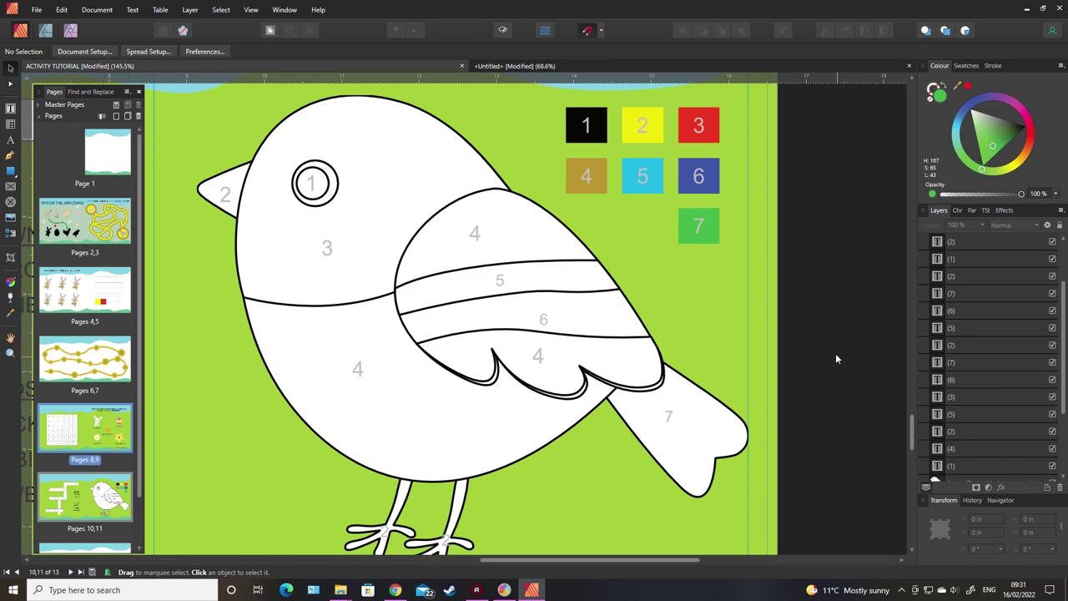
scroll(836, 353, "down", 1)
scroll(836, 357, "up", 1)
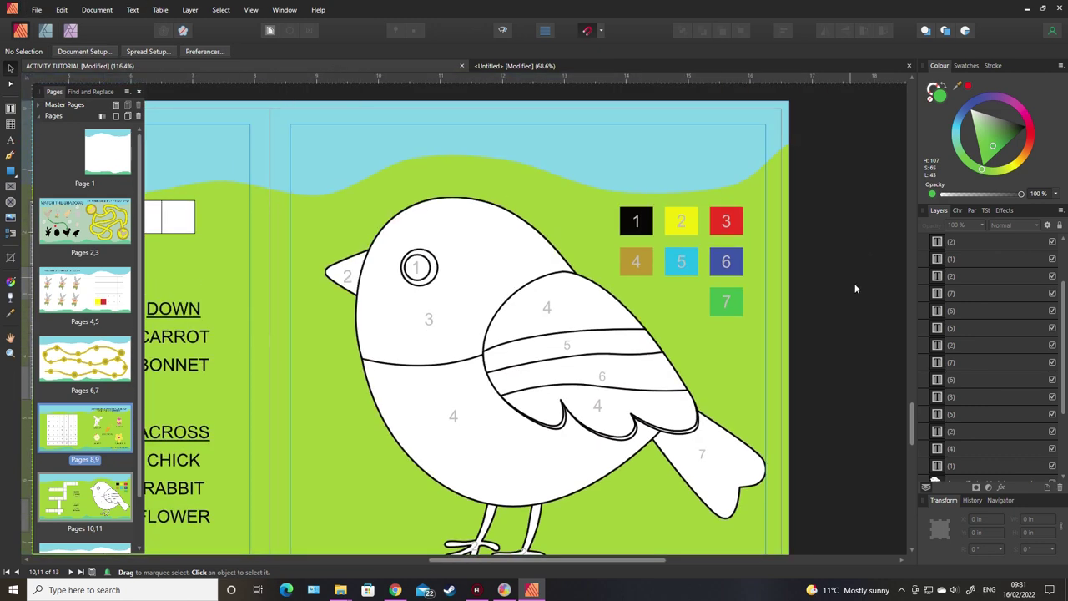
scroll(849, 245, "down", 2)
scroll(843, 229, "up", 5)
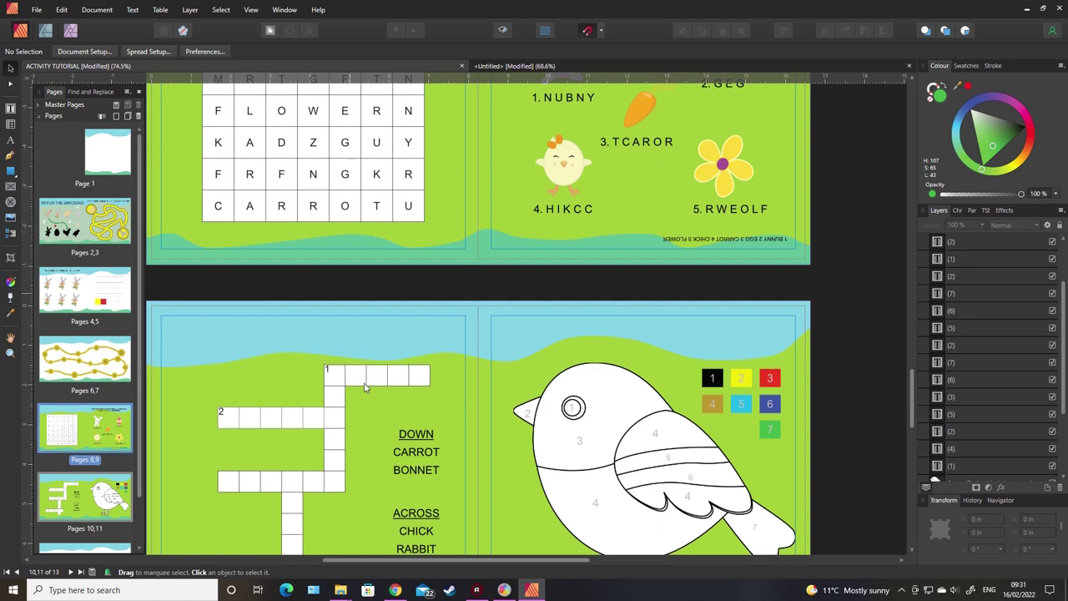
scroll(873, 345, "down", 1)
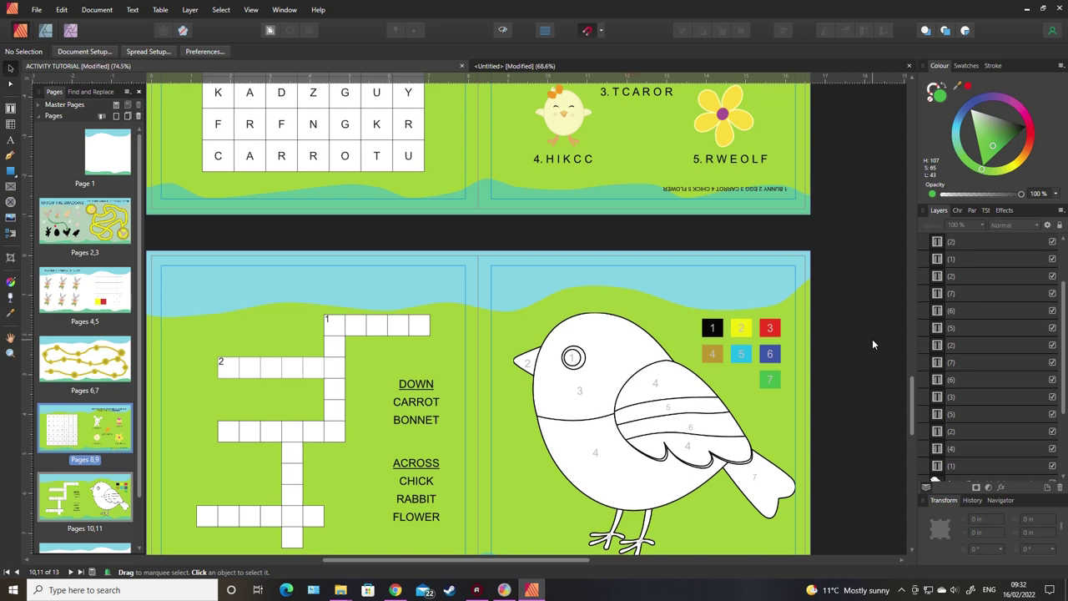
scroll(873, 345, "down", 1)
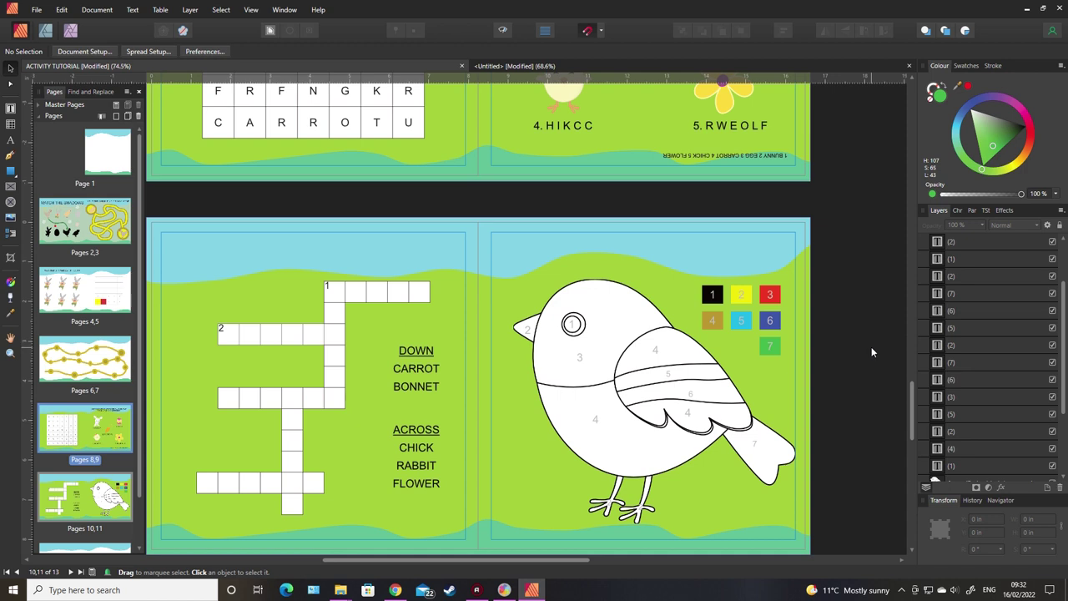
scroll(872, 351, "up", 4)
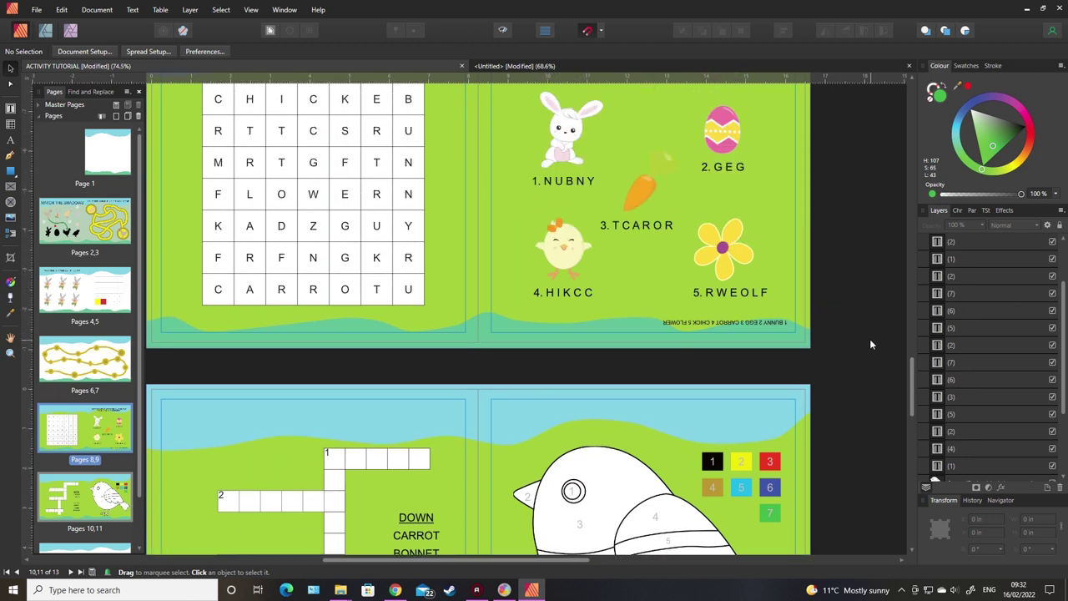
scroll(870, 341, "down", 4)
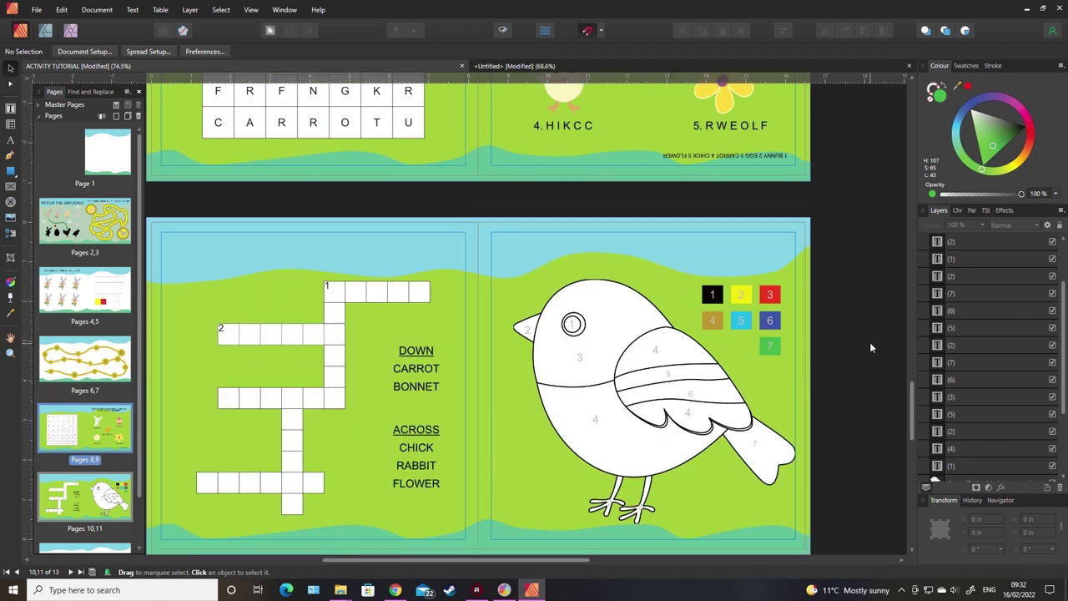
scroll(870, 344, "down", 3)
scroll(872, 345, "up", 1)
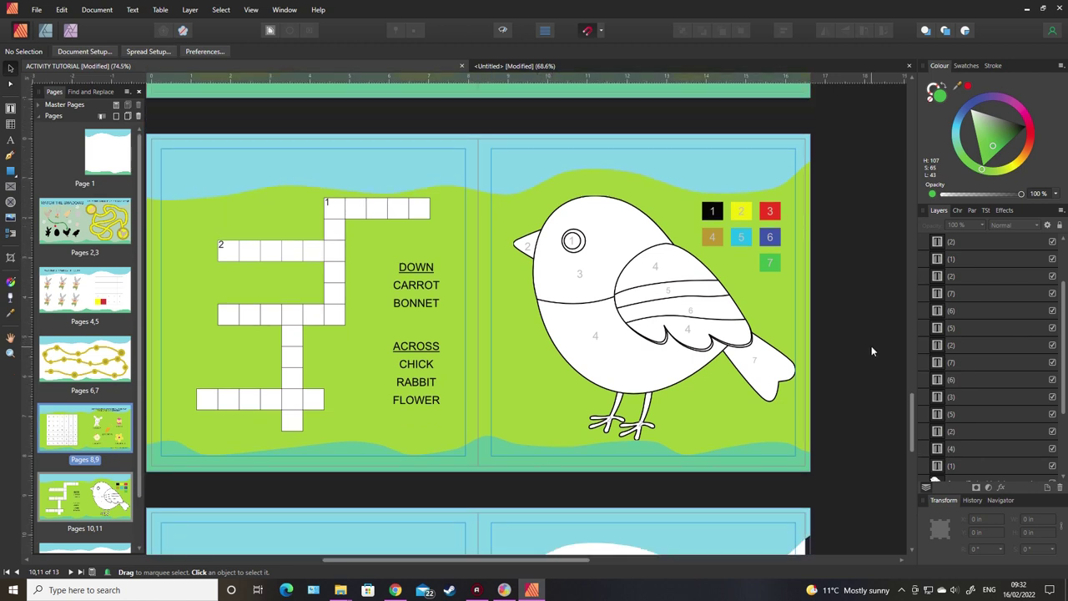
scroll(871, 351, "up", 1)
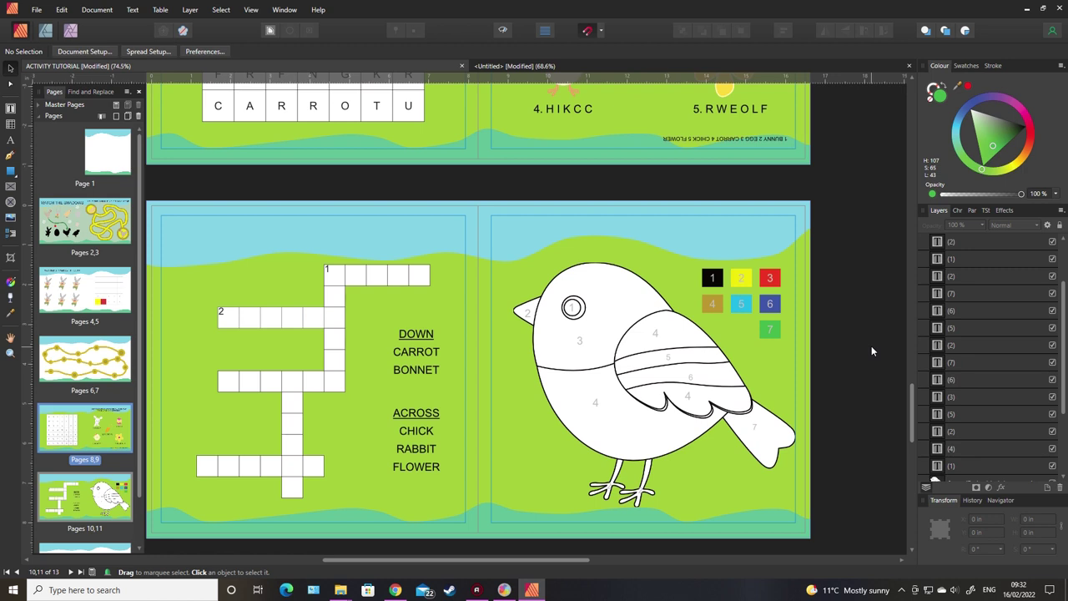
scroll(872, 352, "down", 1)
scroll(871, 352, "up", 2)
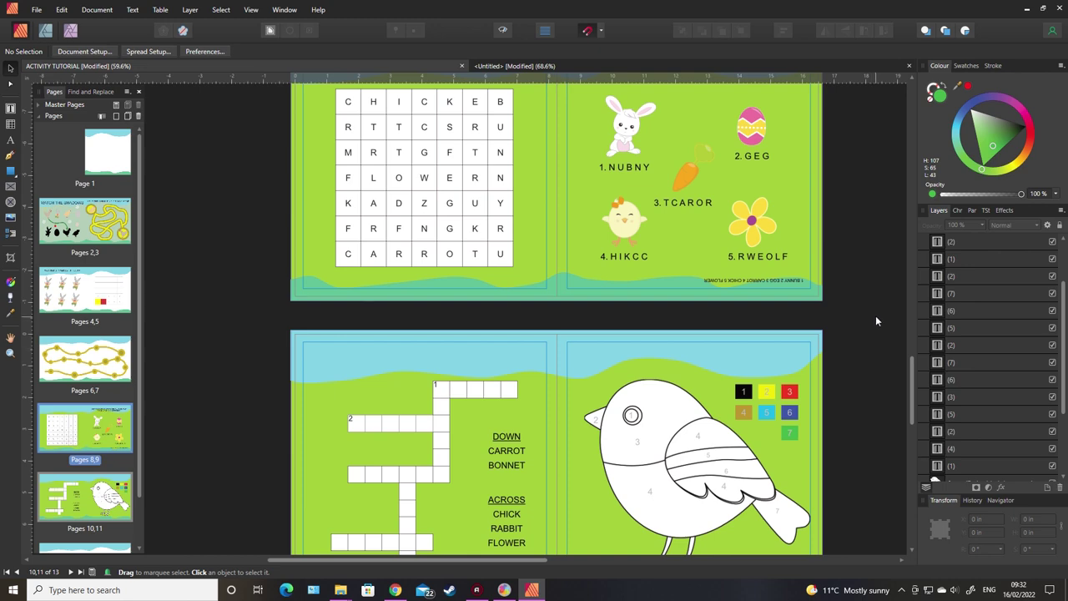
scroll(875, 315, "down", 2)
scroll(876, 311, "up", 1)
scroll(873, 314, "down", 2)
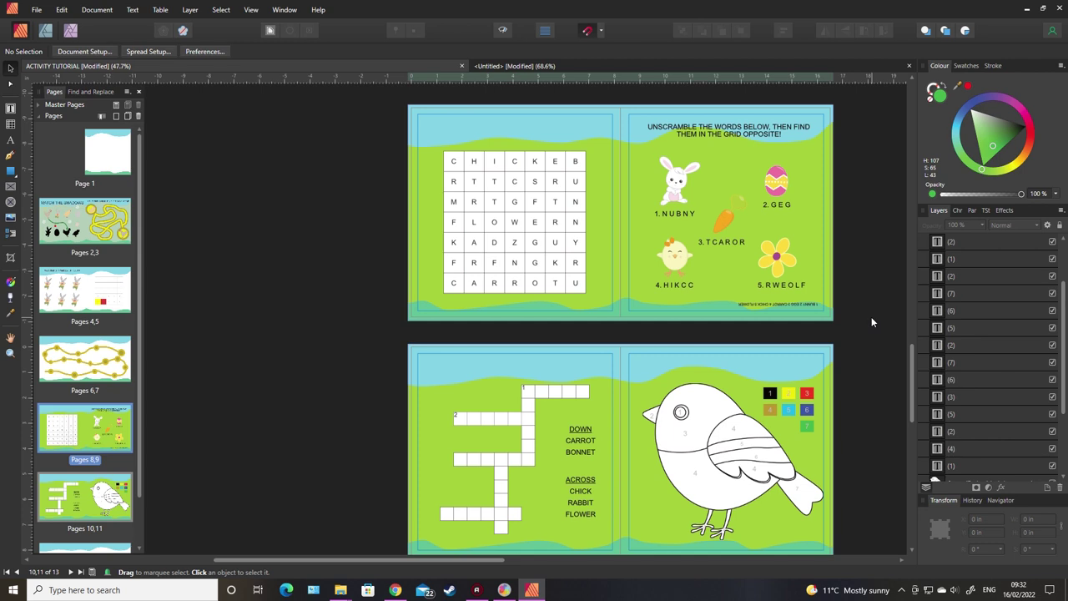
scroll(874, 311, "down", 1)
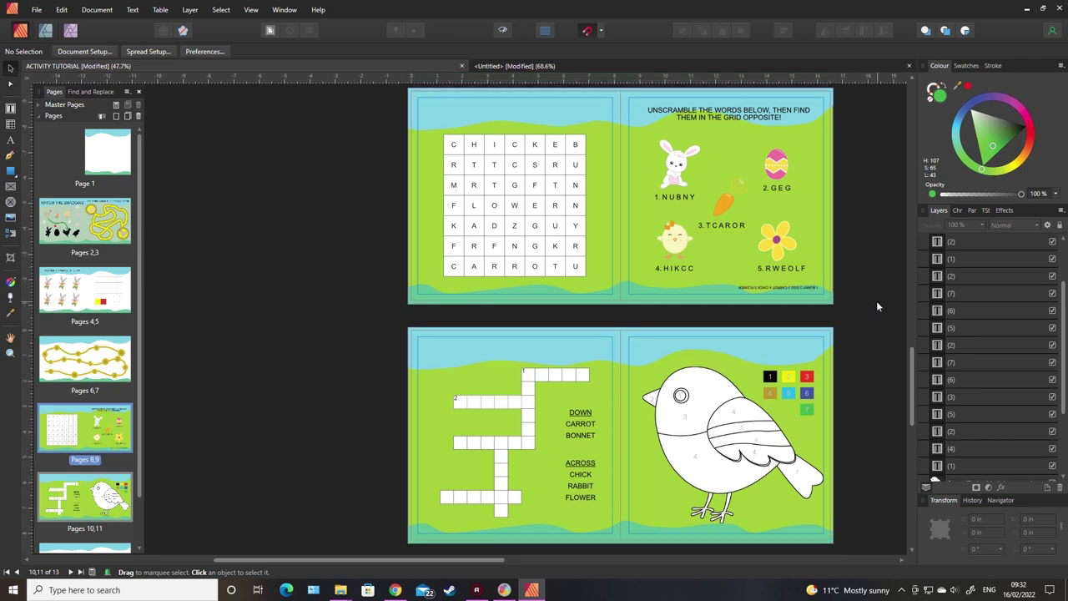